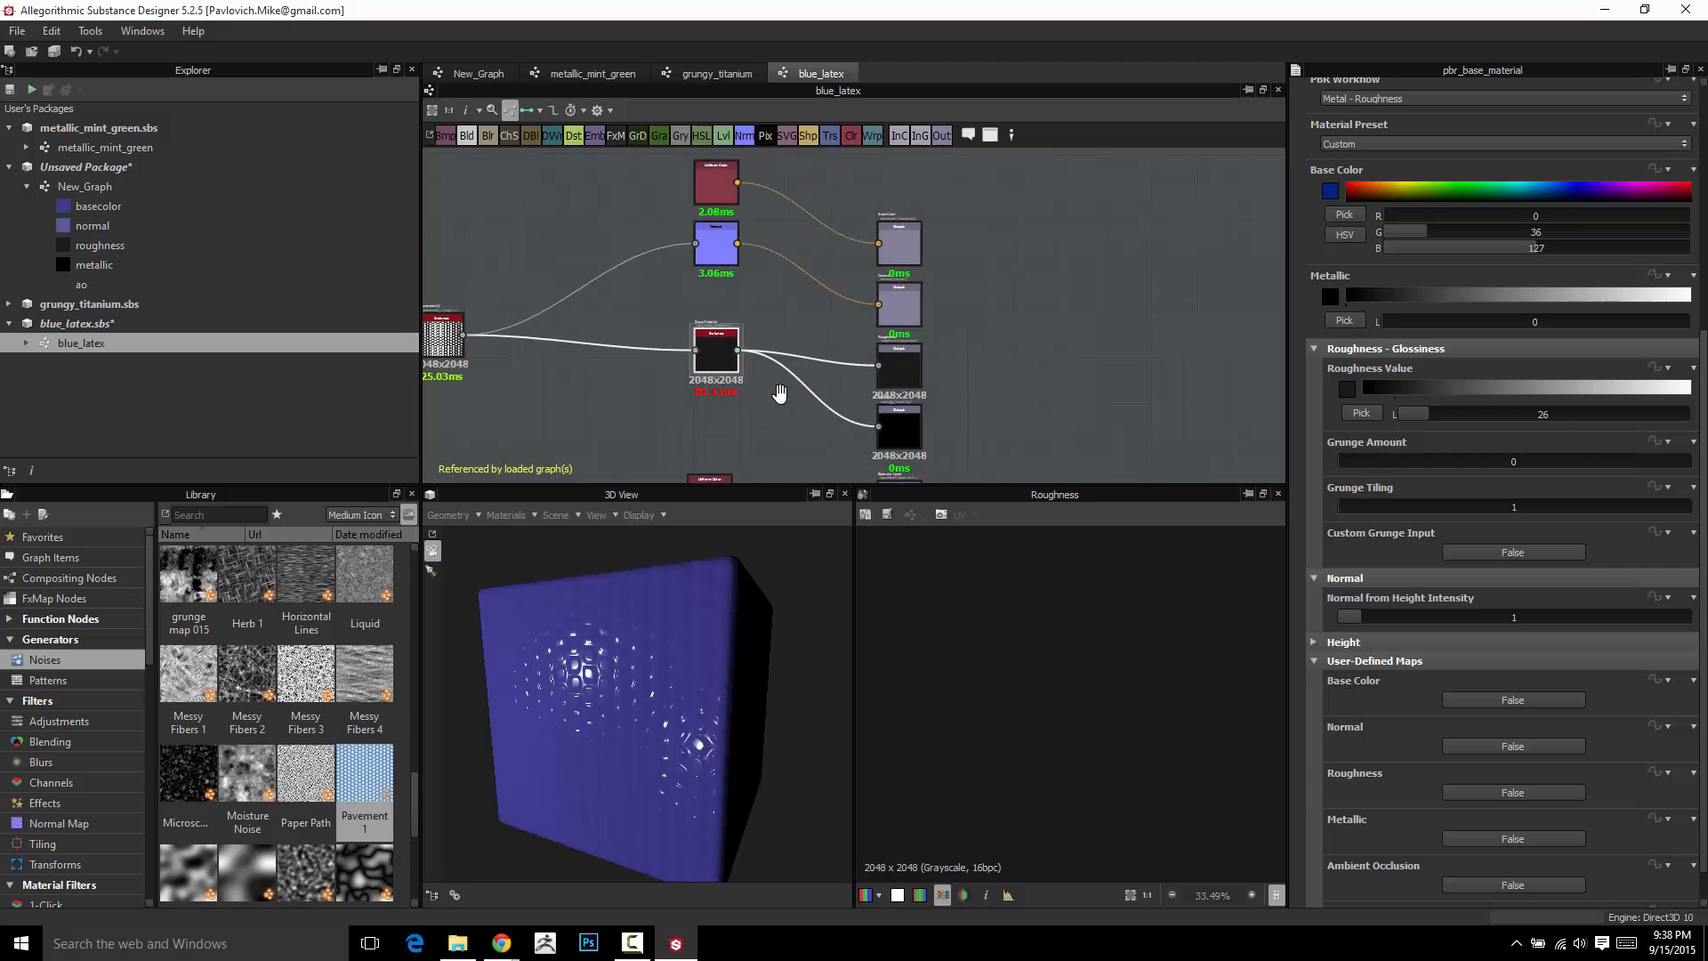
Expose the Base Material node's Roughness Value as a new graph input named "roughness"
scroll(782, 382, "up", 5)
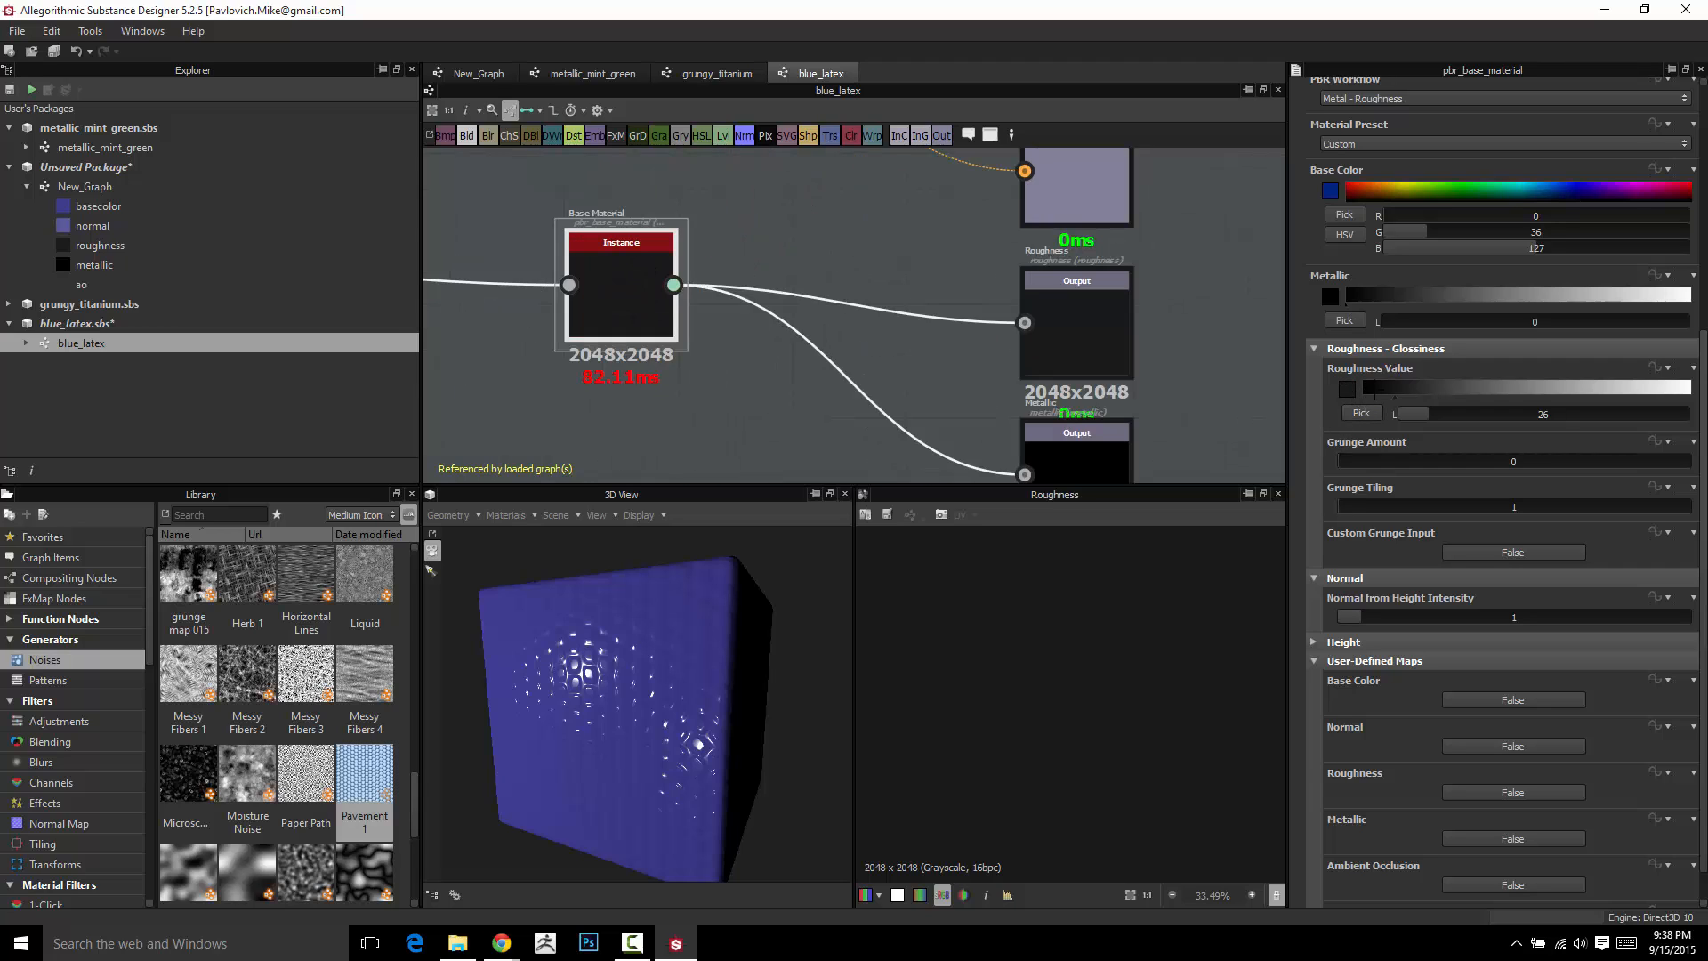
left_click(1670, 370)
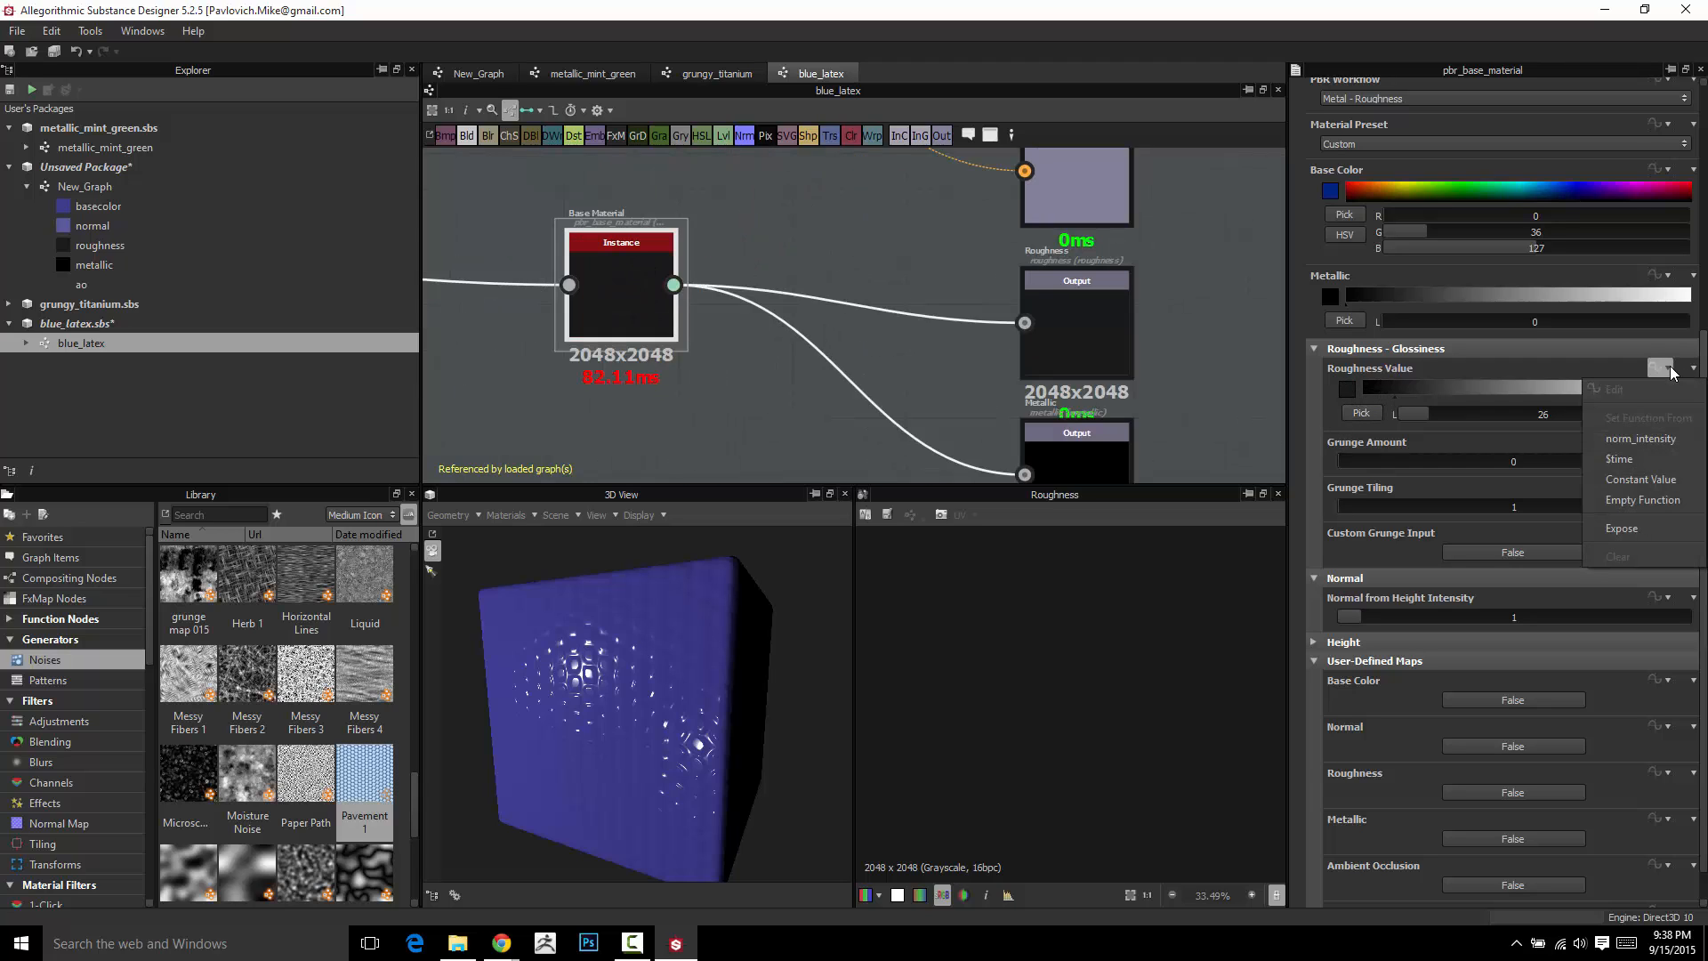
left_click(1633, 531)
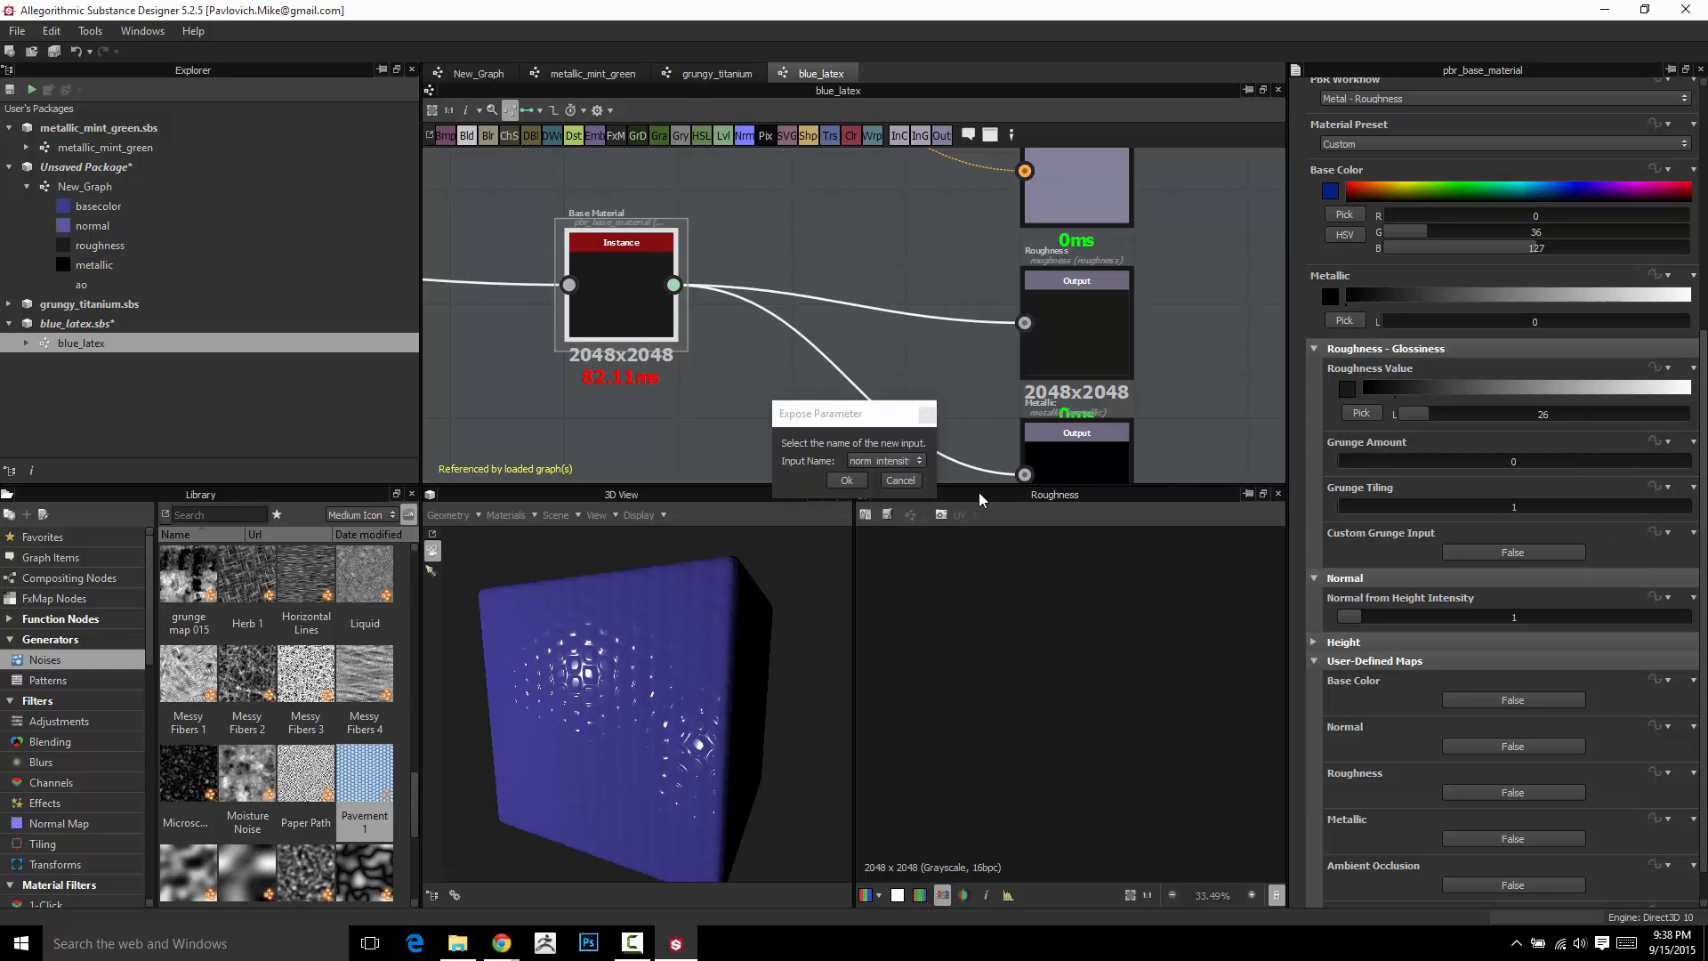
left_click(919, 460)
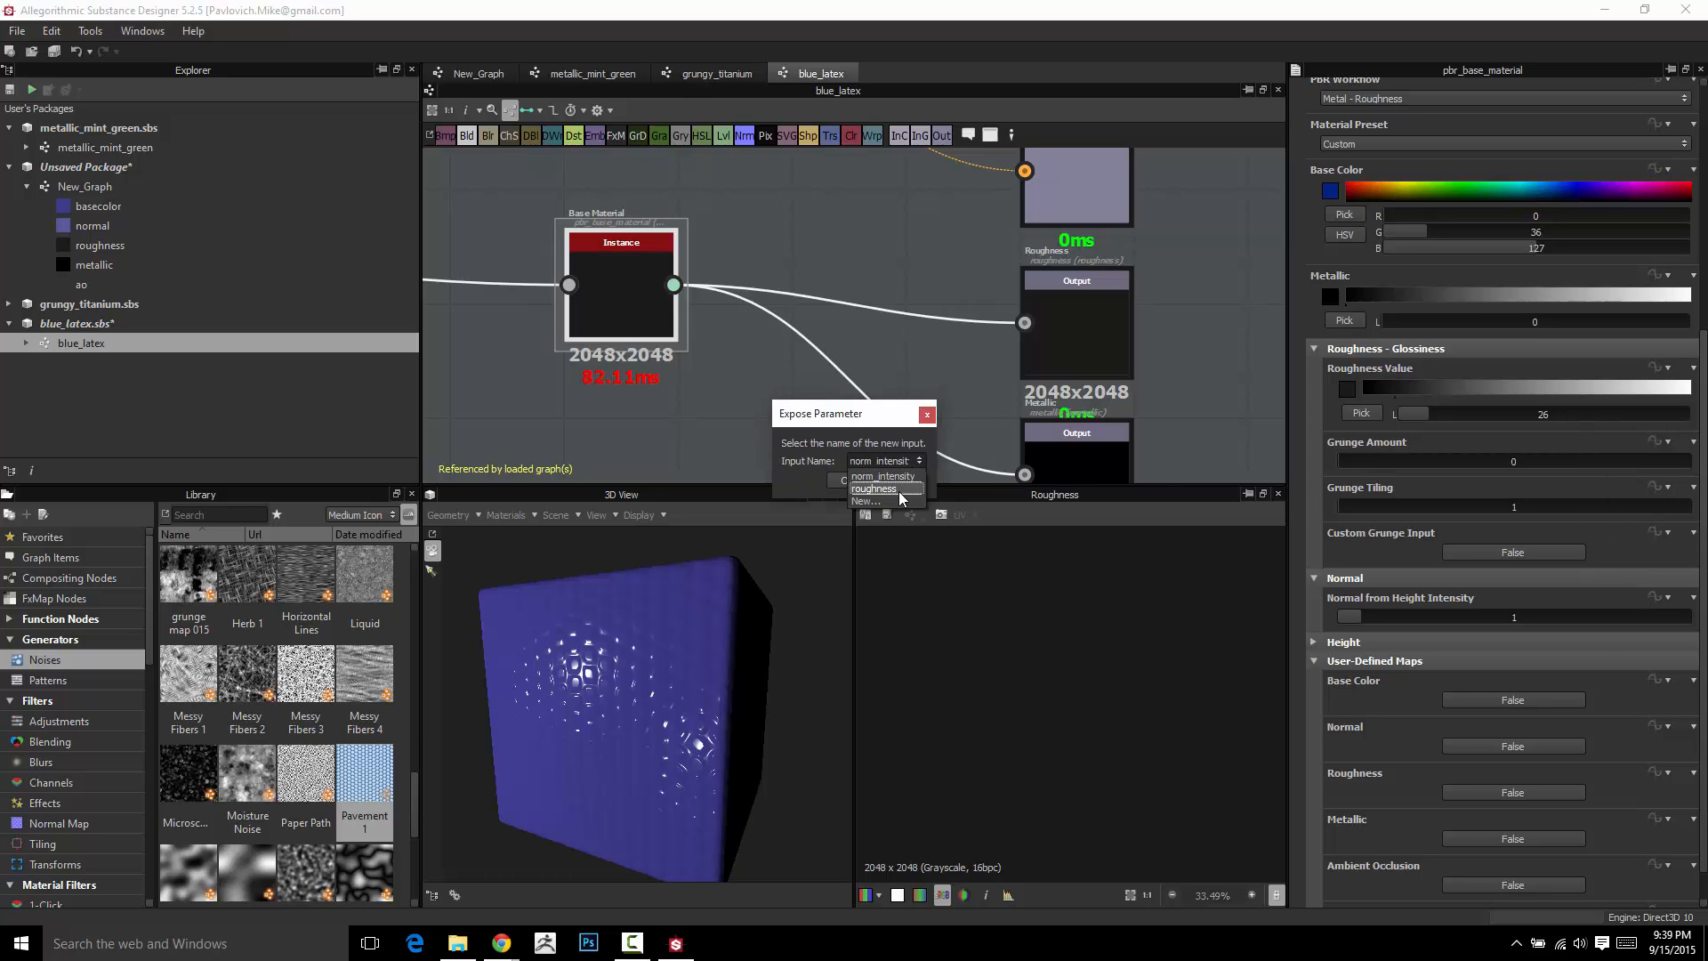
left_click(901, 496)
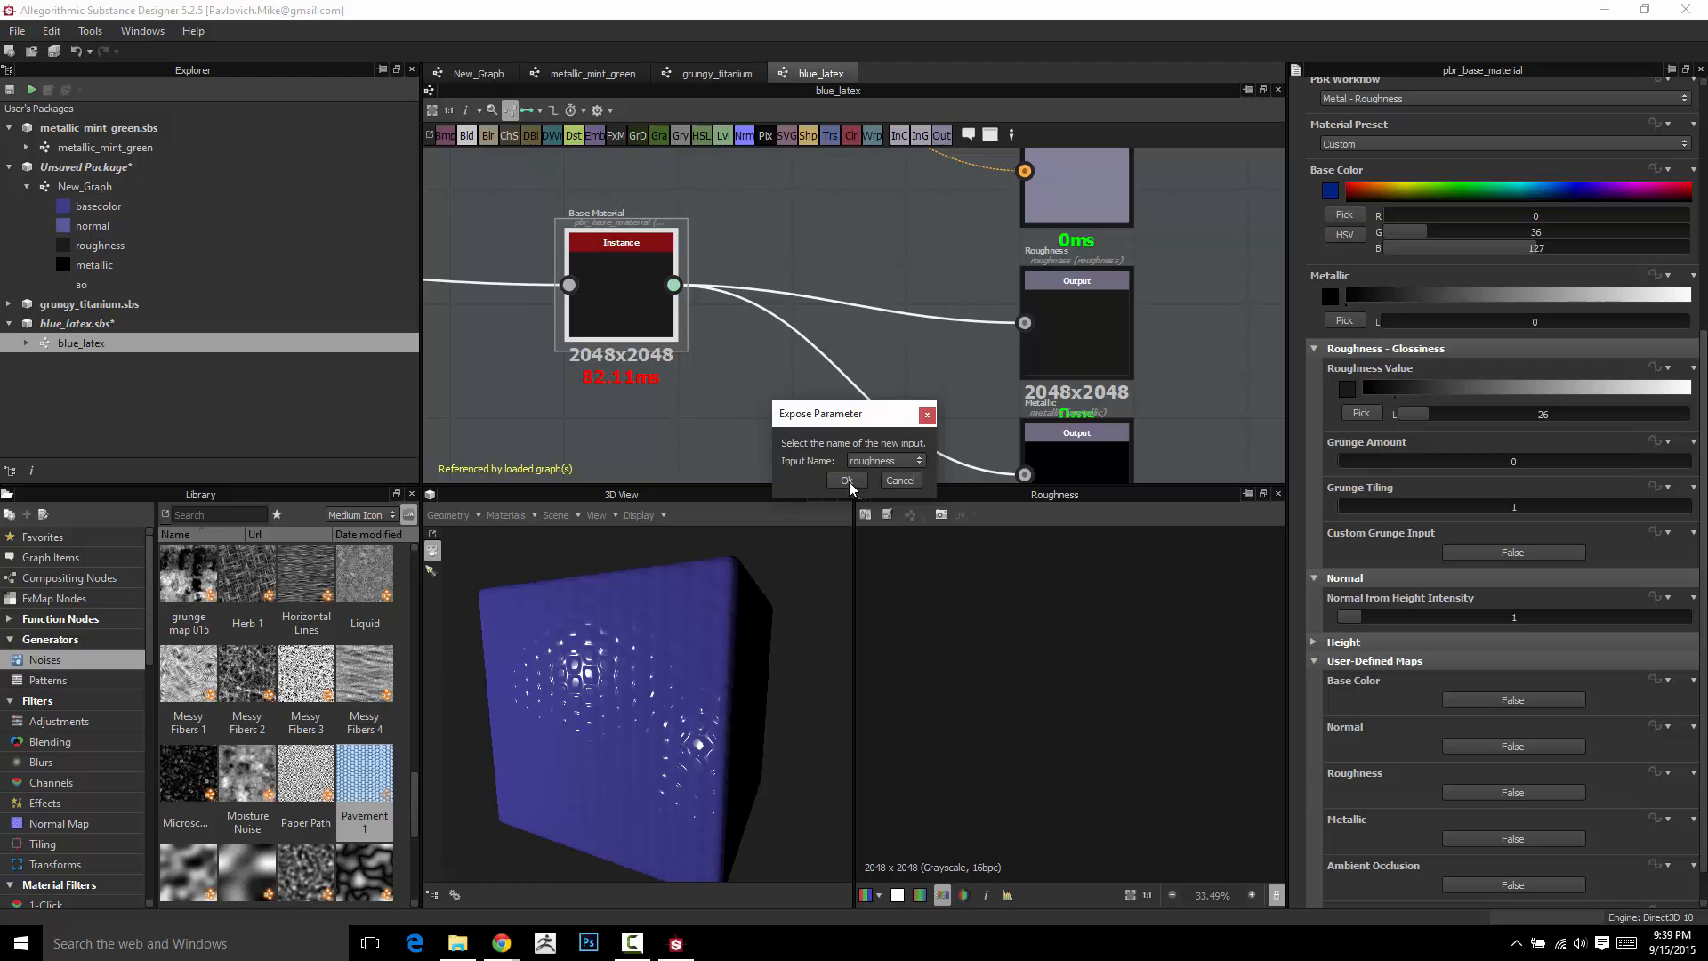
left_click(850, 481)
Show the blue_latex graph's properties and expand the exposed Roughness Value input parameter to review its settings
left_click(1165, 318)
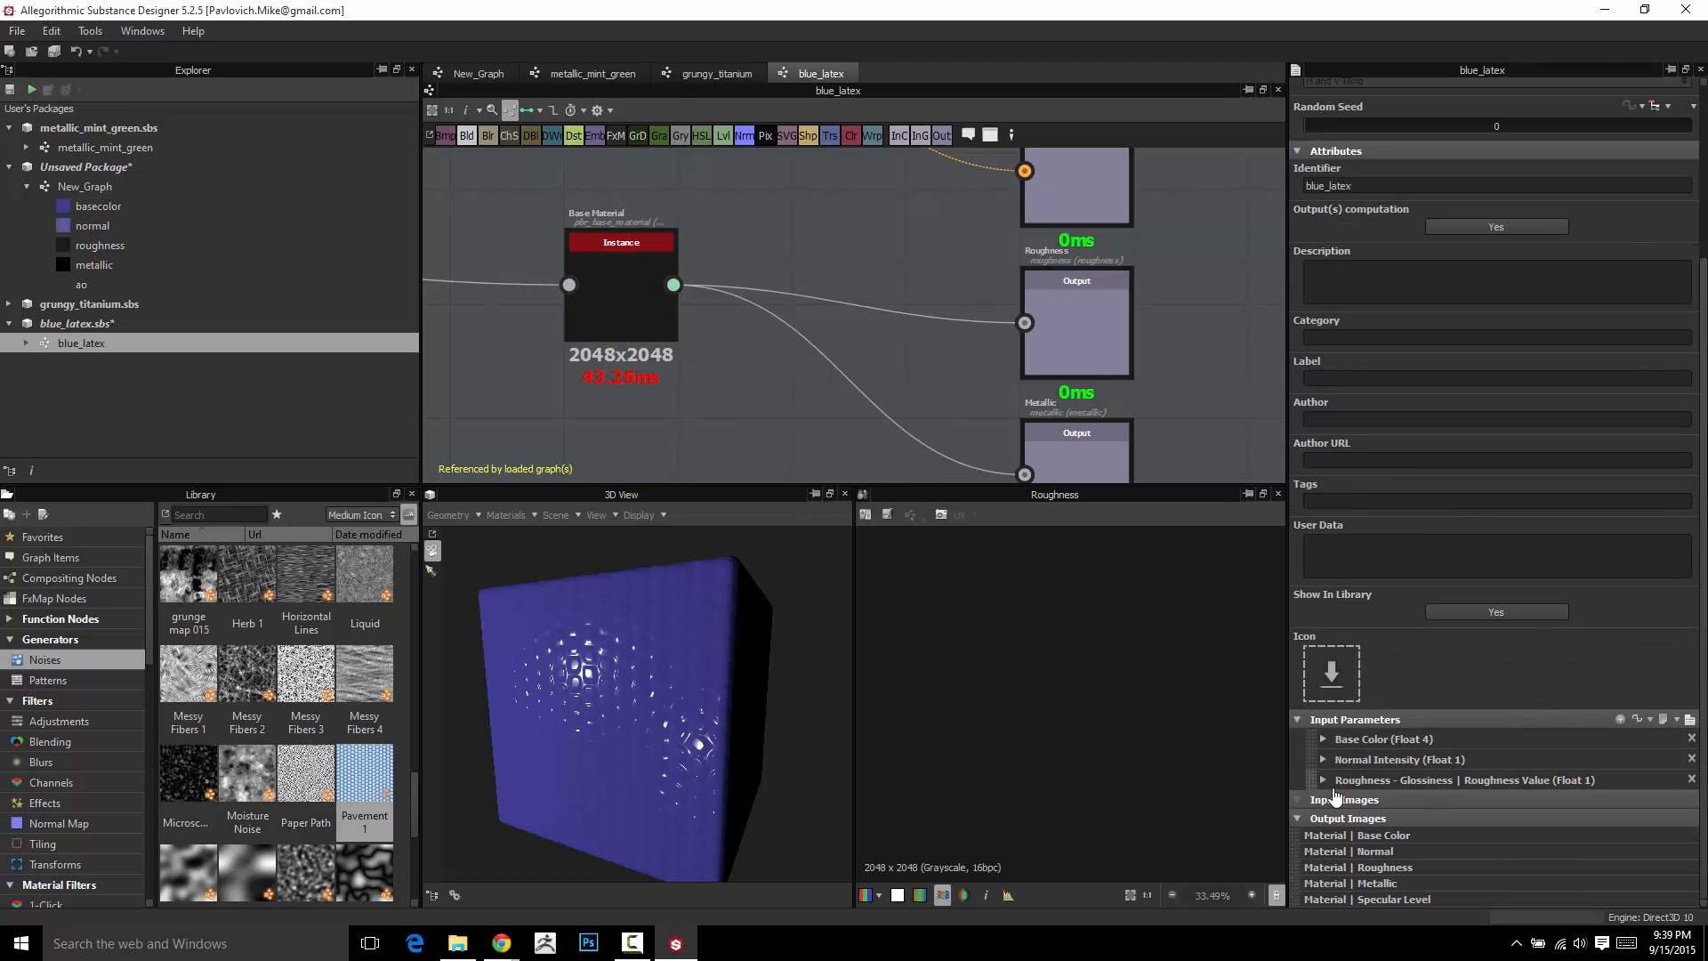
left_click(1323, 779)
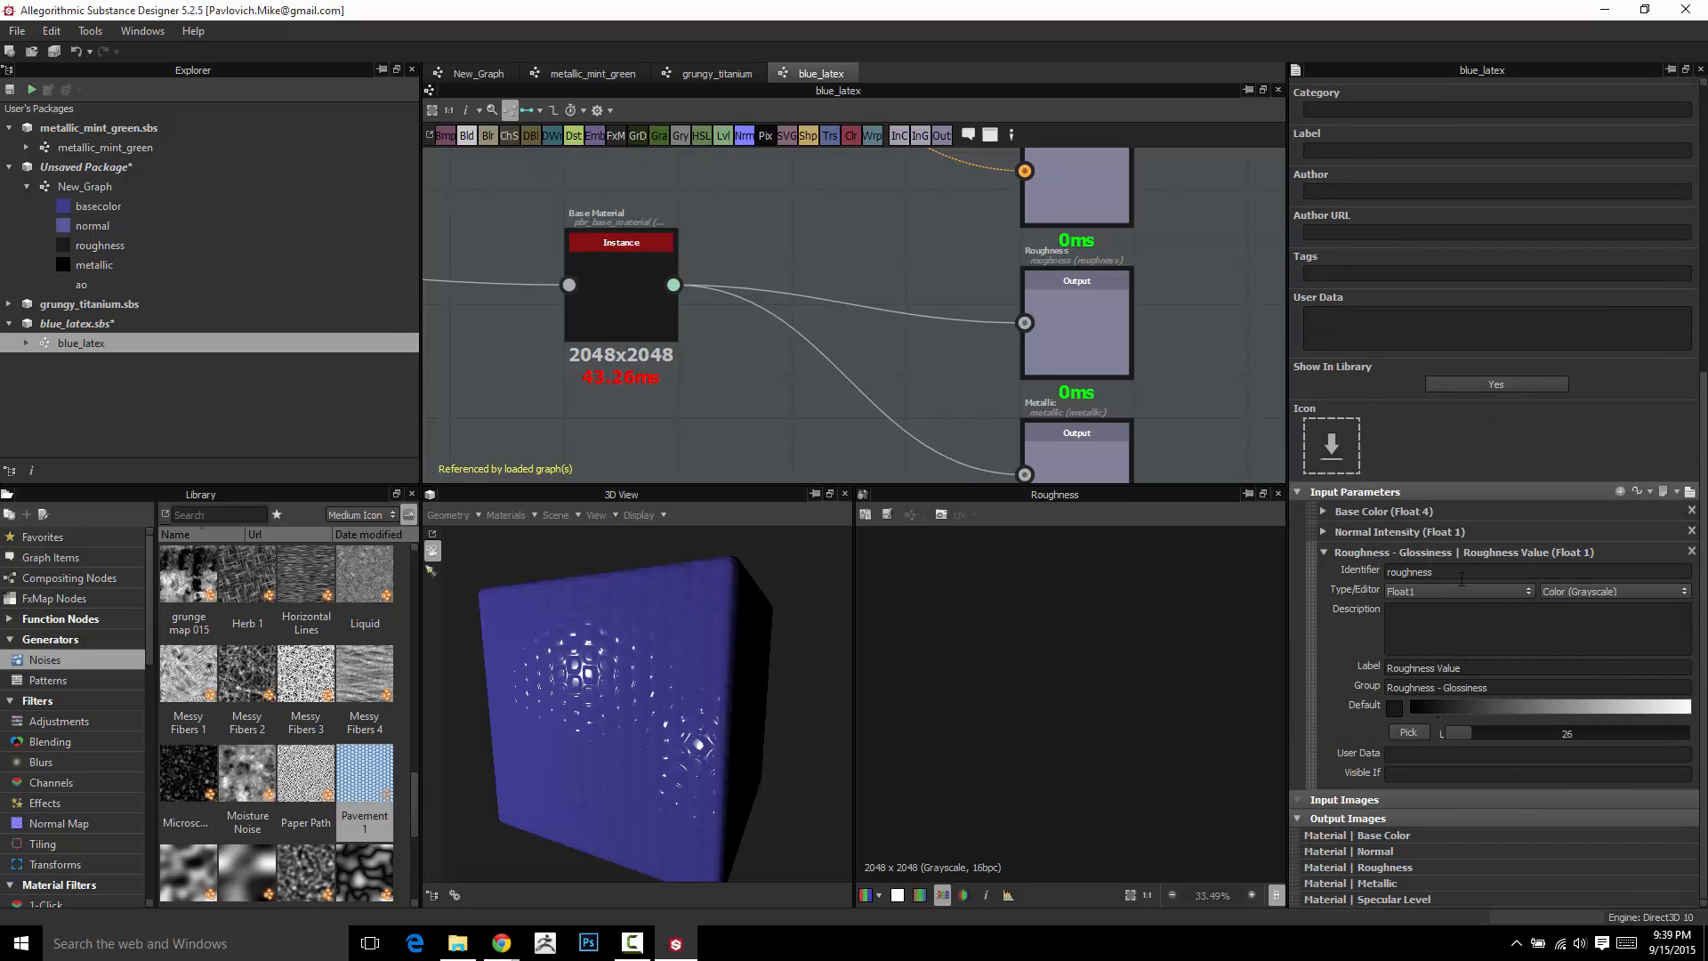
double_click(1461, 574)
Save the blue_latex package and display the parameters of its instance node in New_Graph
left_click(761, 245)
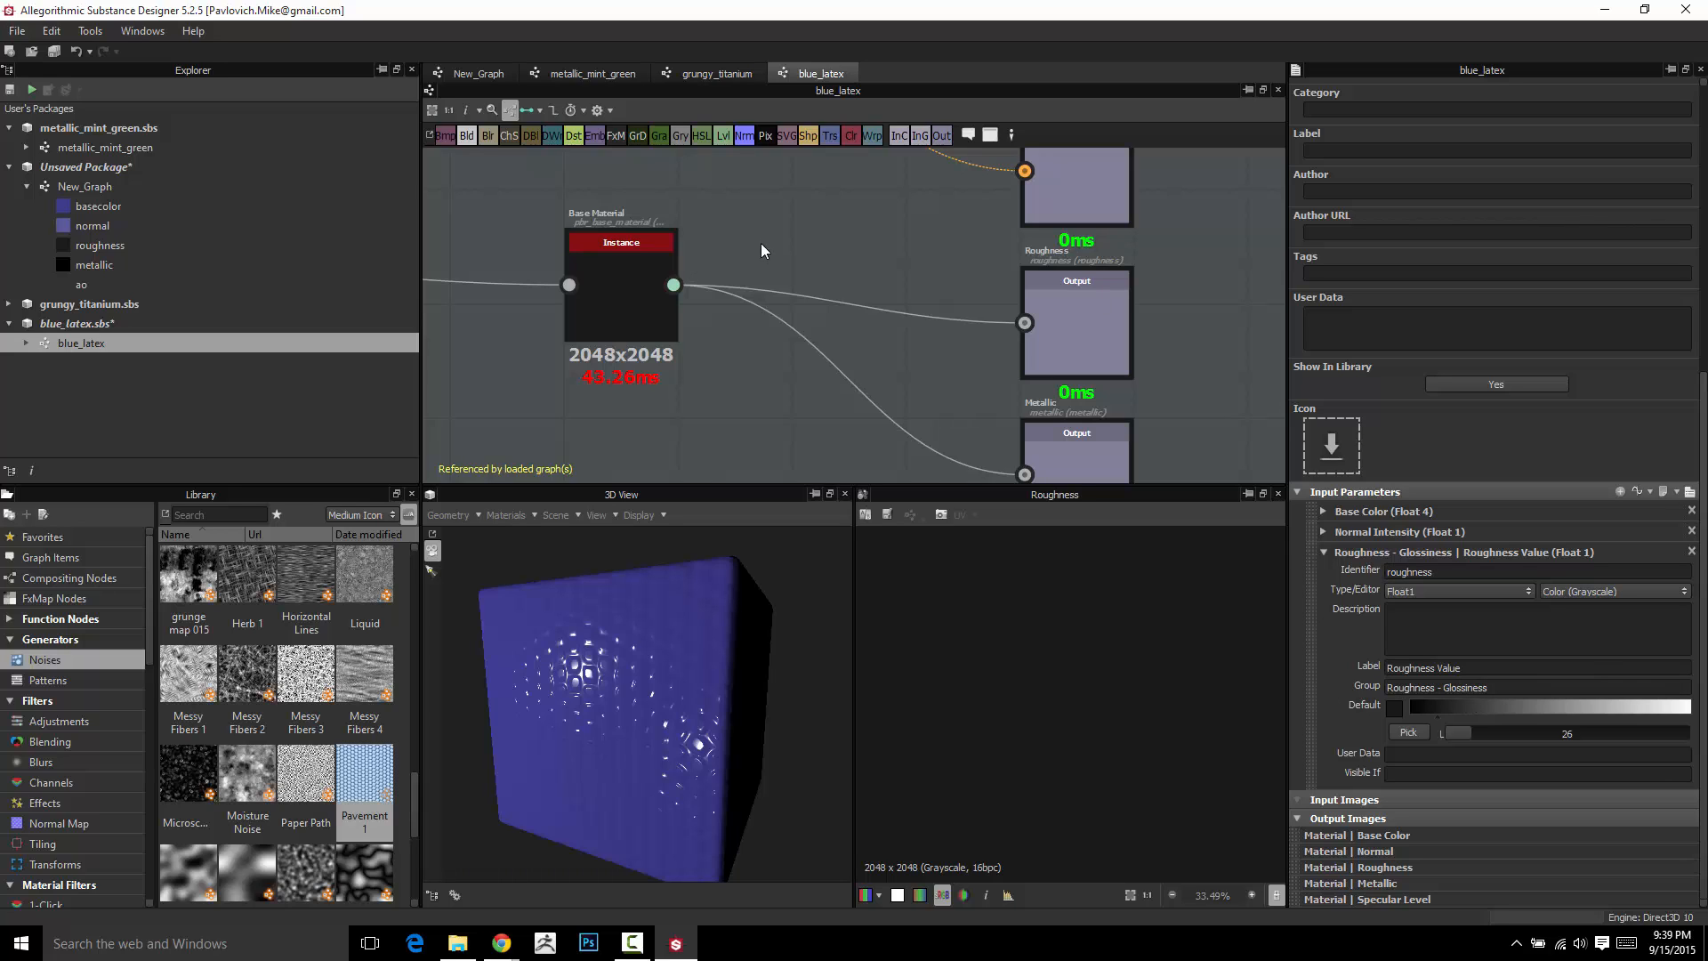
key("ctrl+s")
left_click(478, 73)
double_click(580, 315)
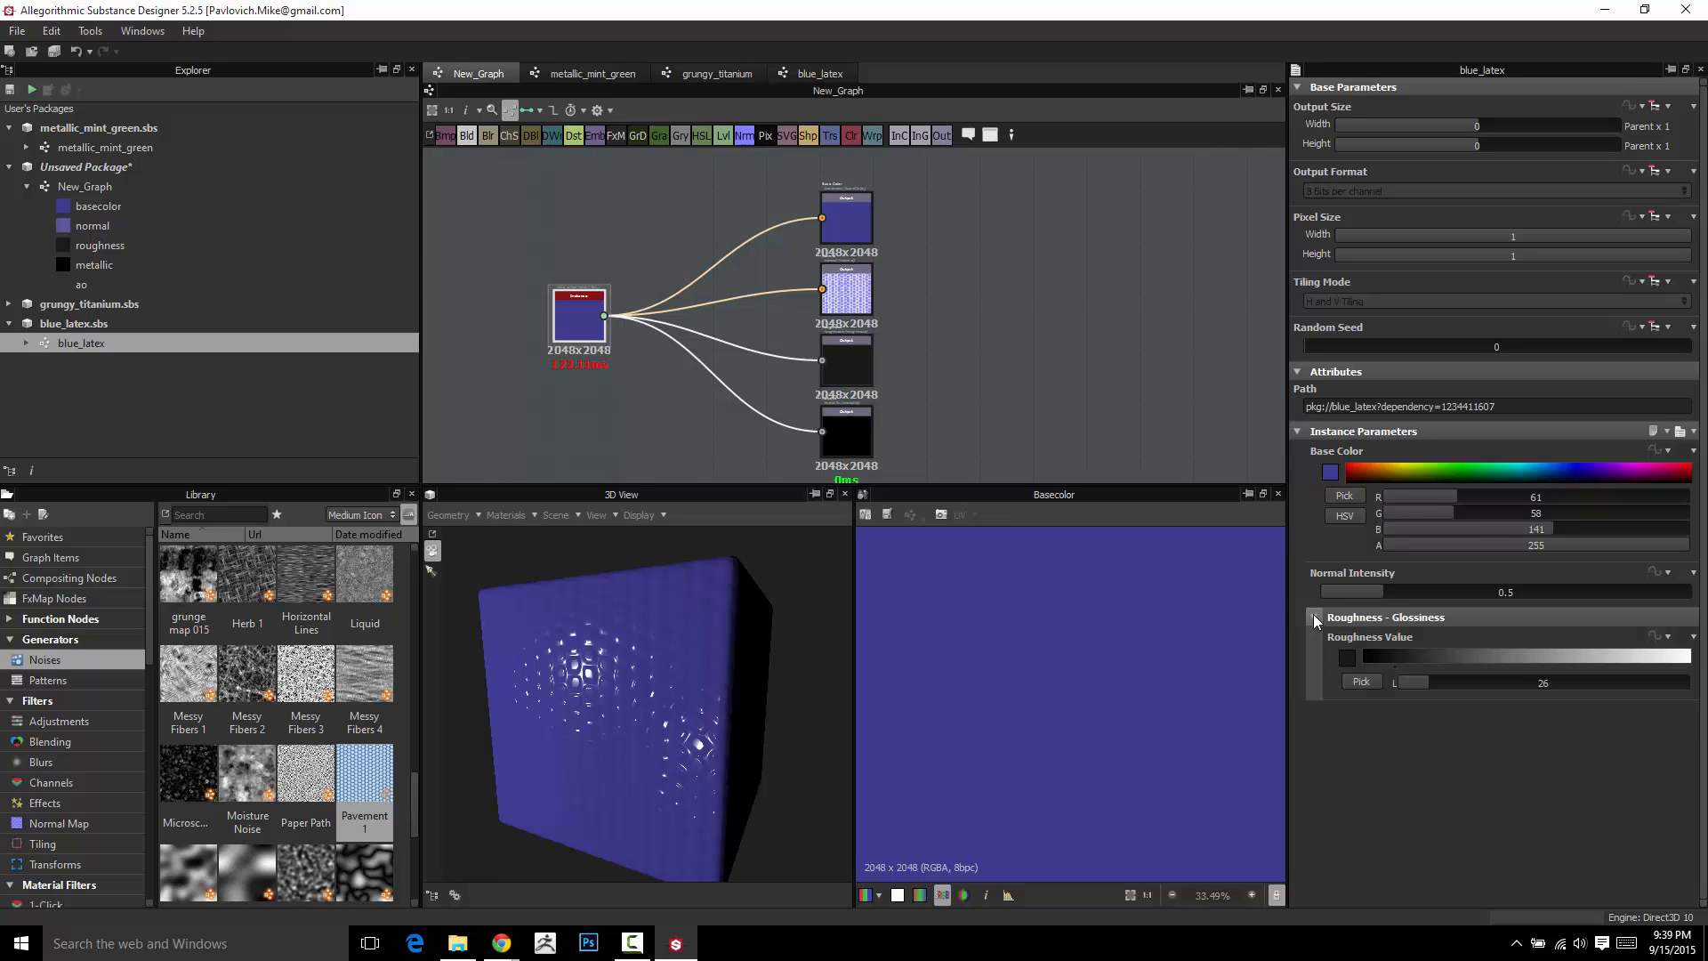
In the blue_latex graph, change the Roughness Value input parameter's group to "Non Color Parameters"
left_click(810, 73)
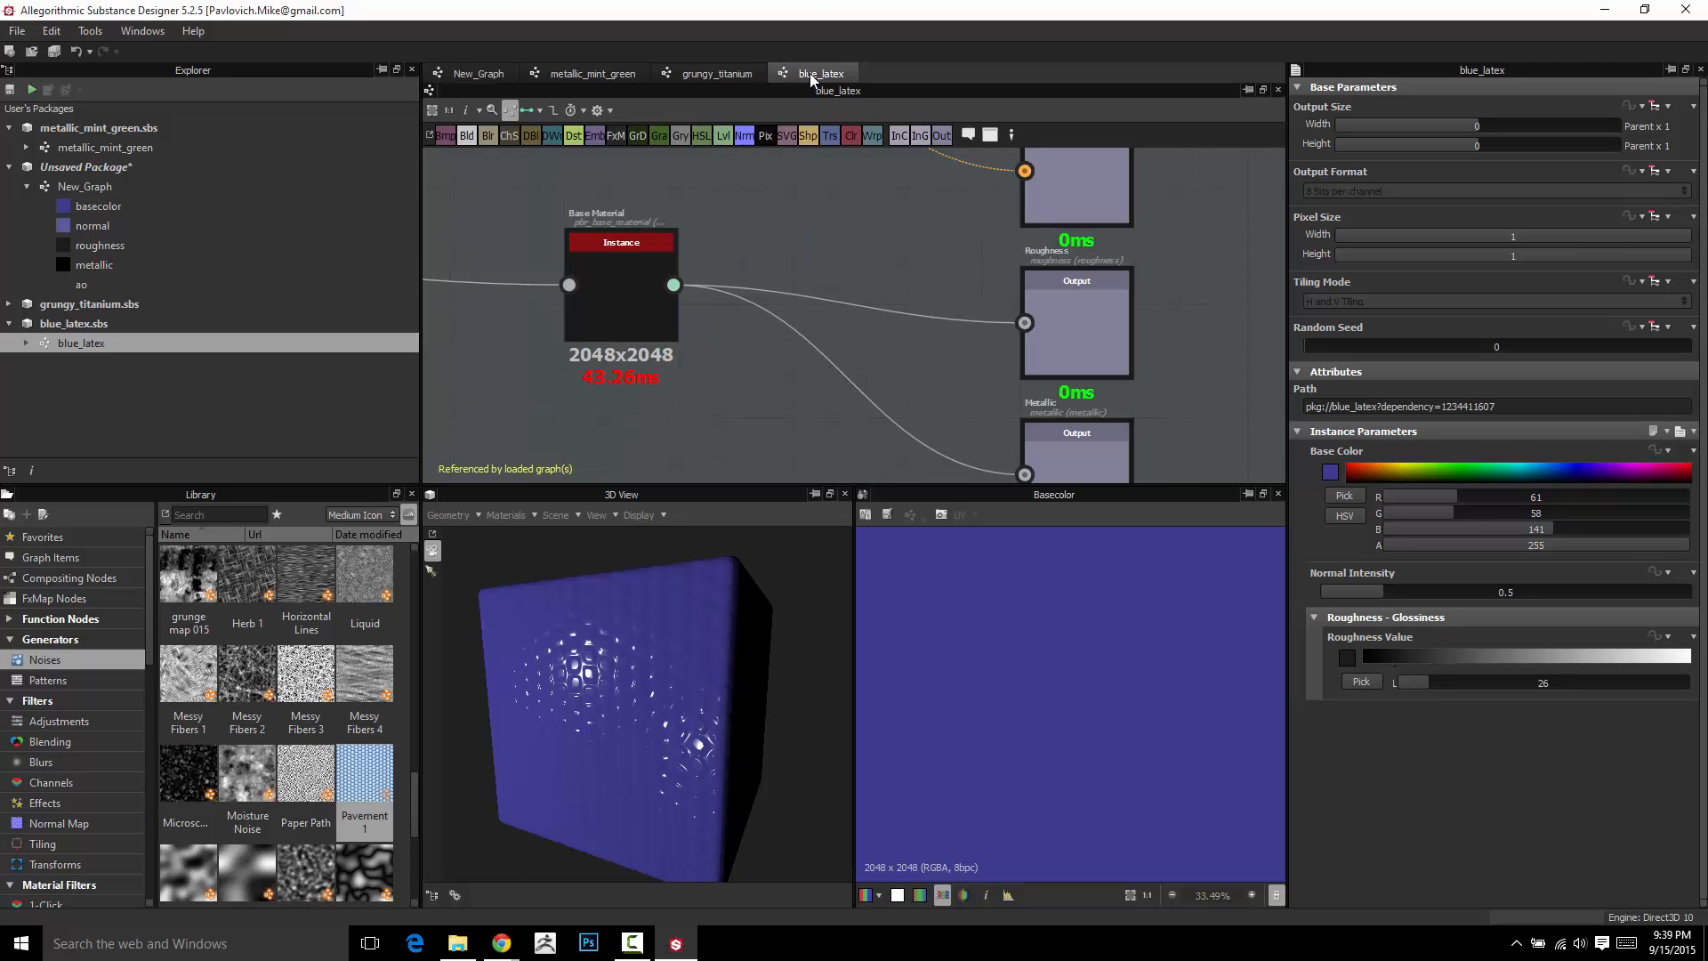
left_click(811, 226)
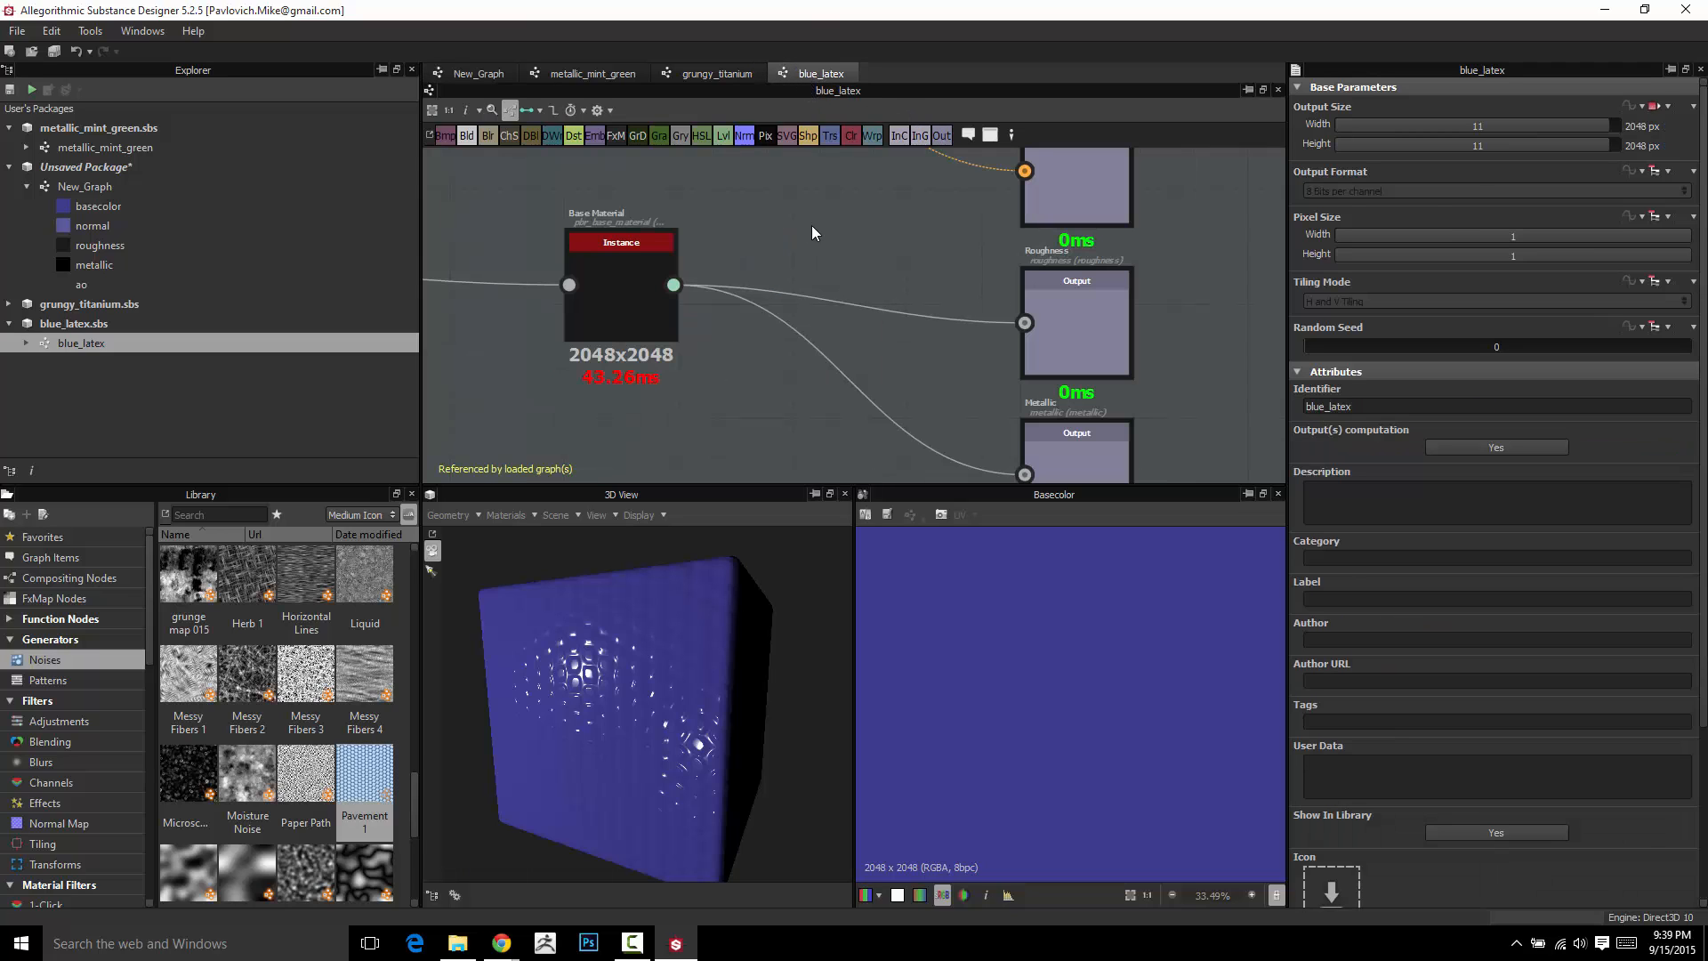
scroll(1361, 611, "down", 3)
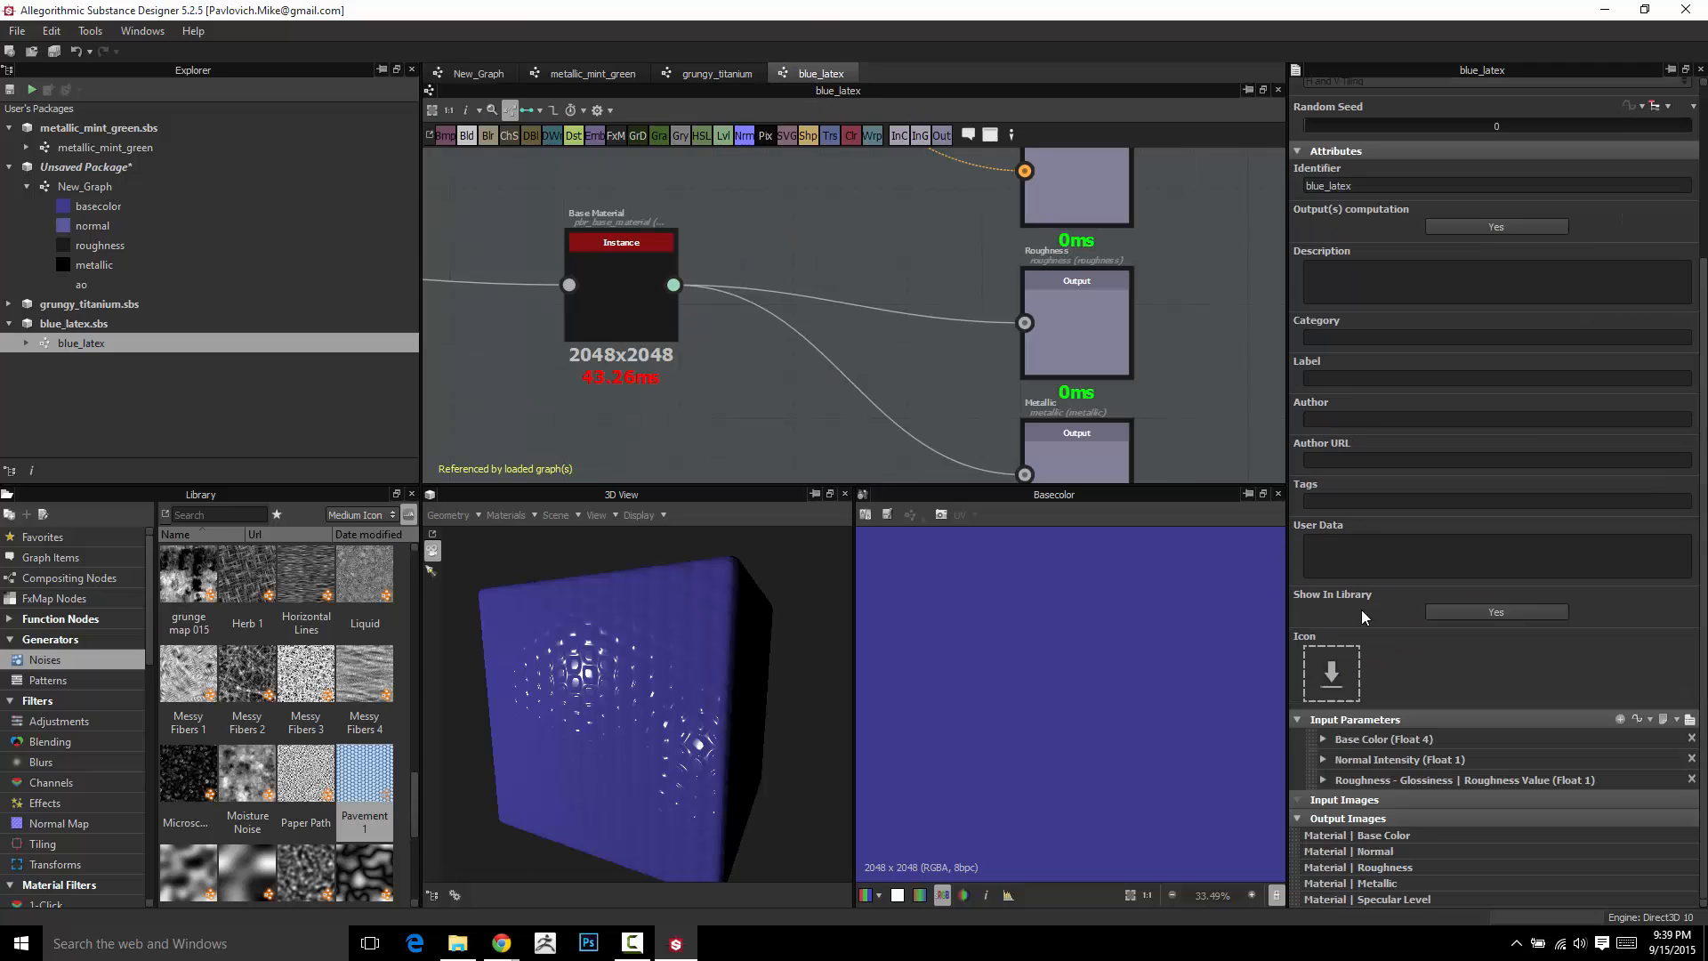
left_click(1322, 780)
scroll(1324, 777, "down", 3)
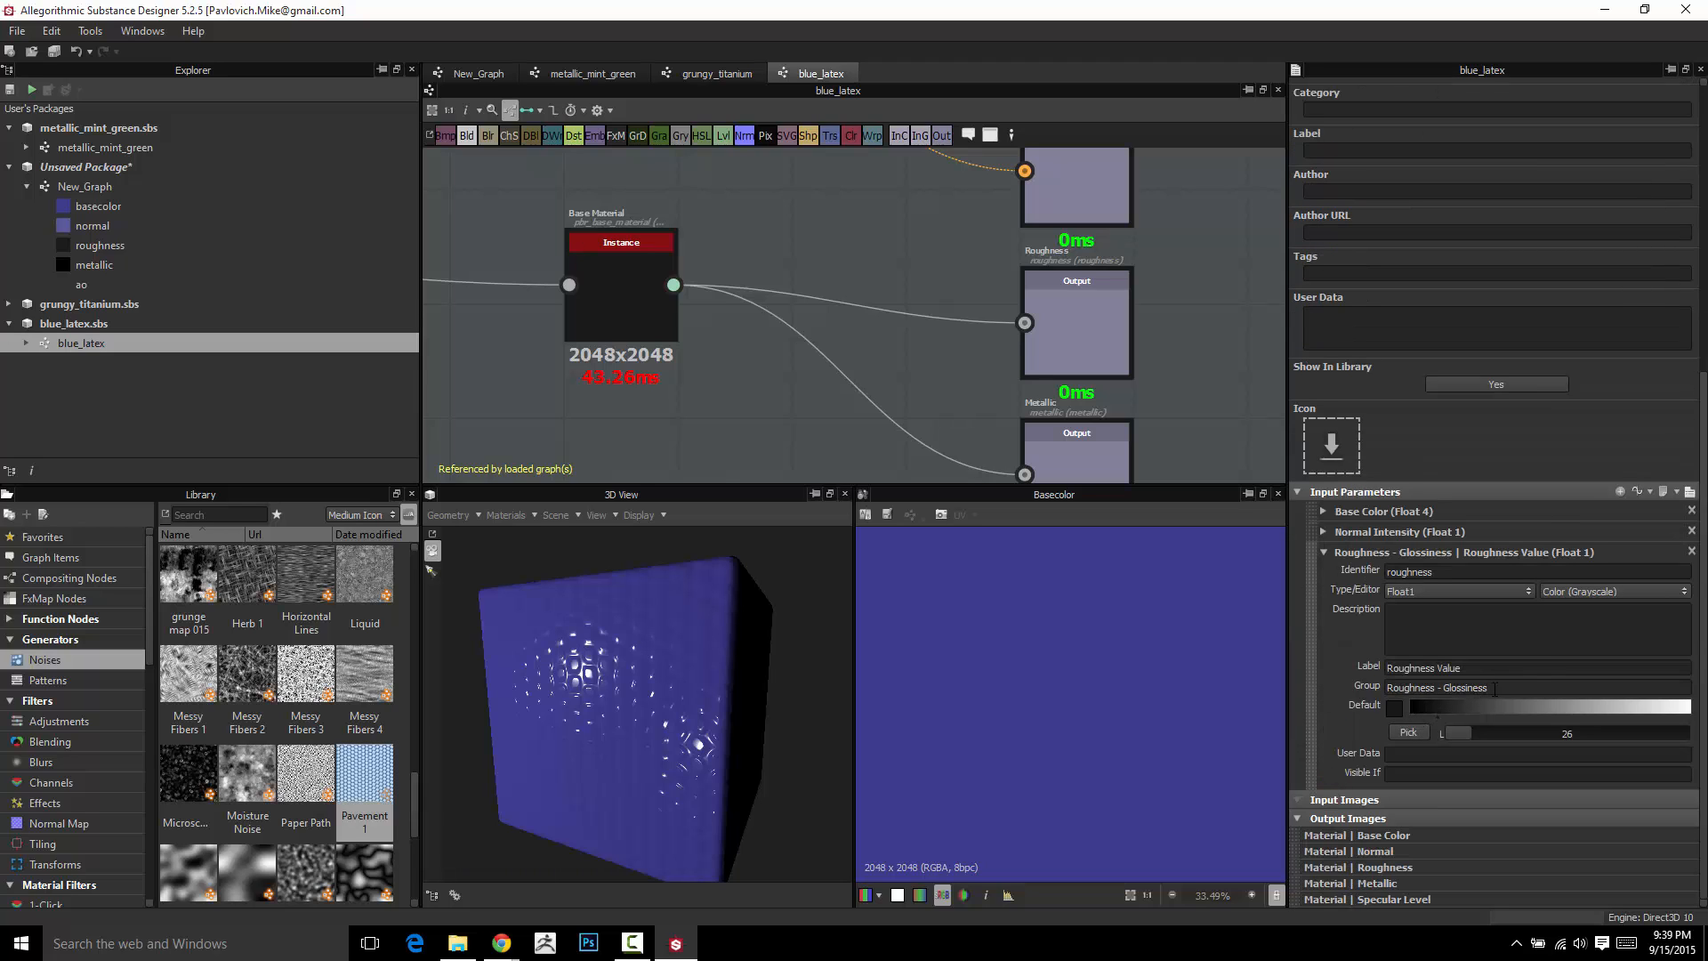
left_click_drag(1498, 686, 1194, 691)
type("N")
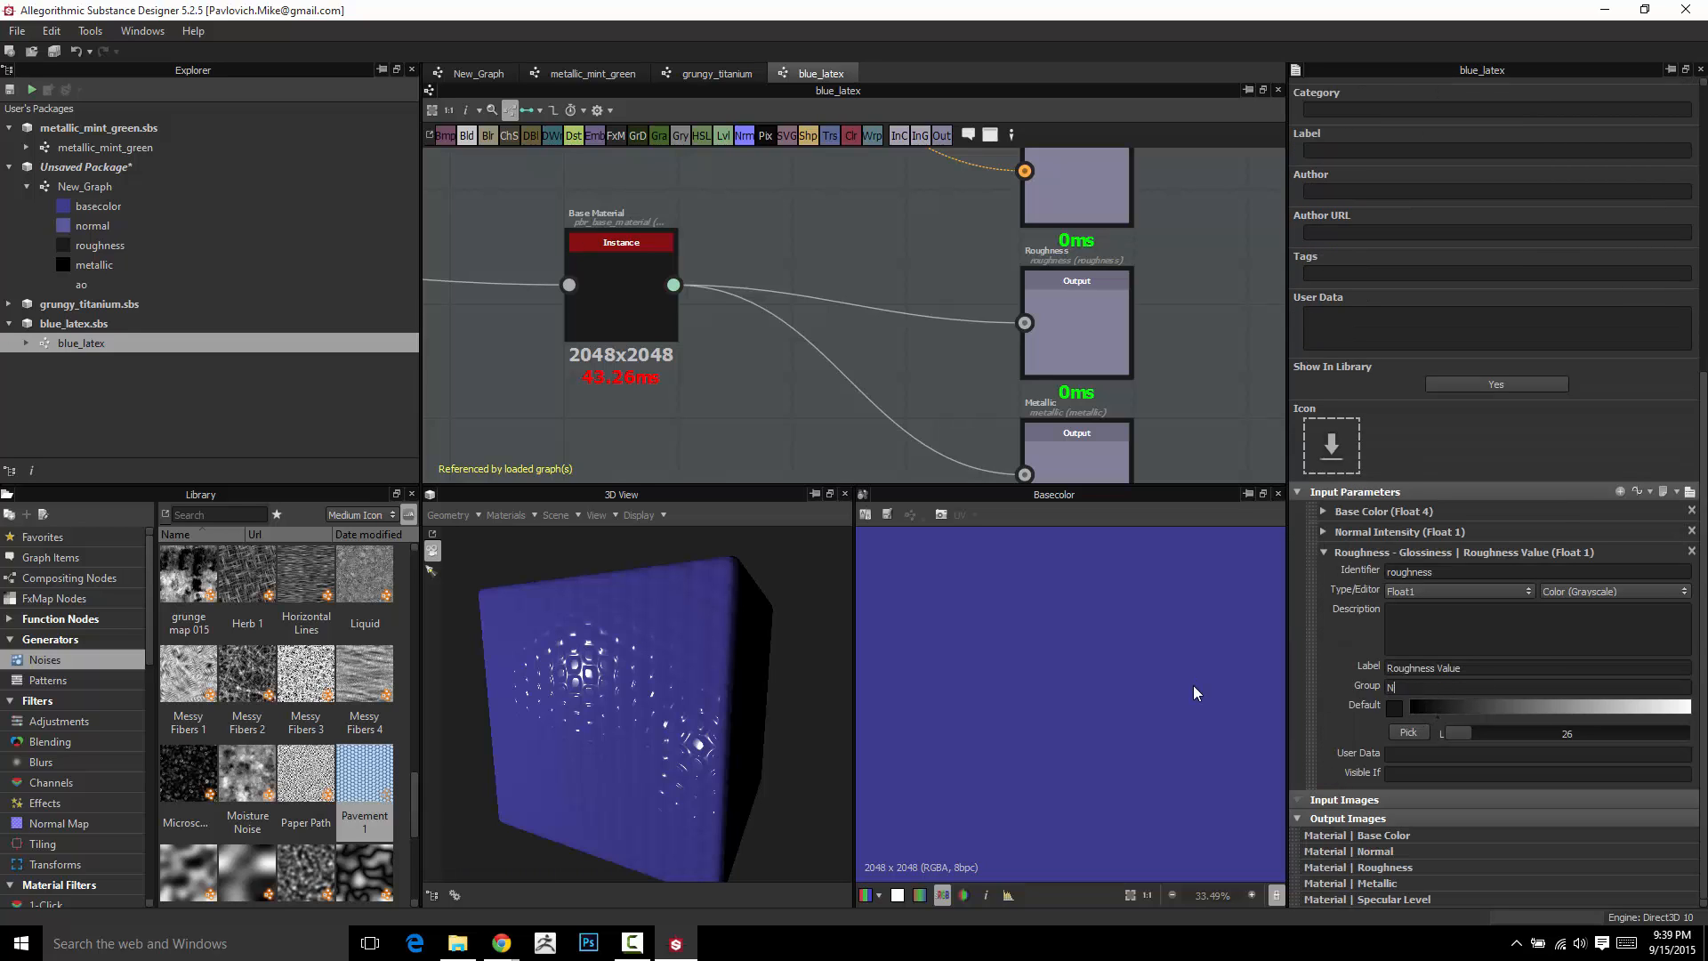
type("on Color Parameters")
key("Return")
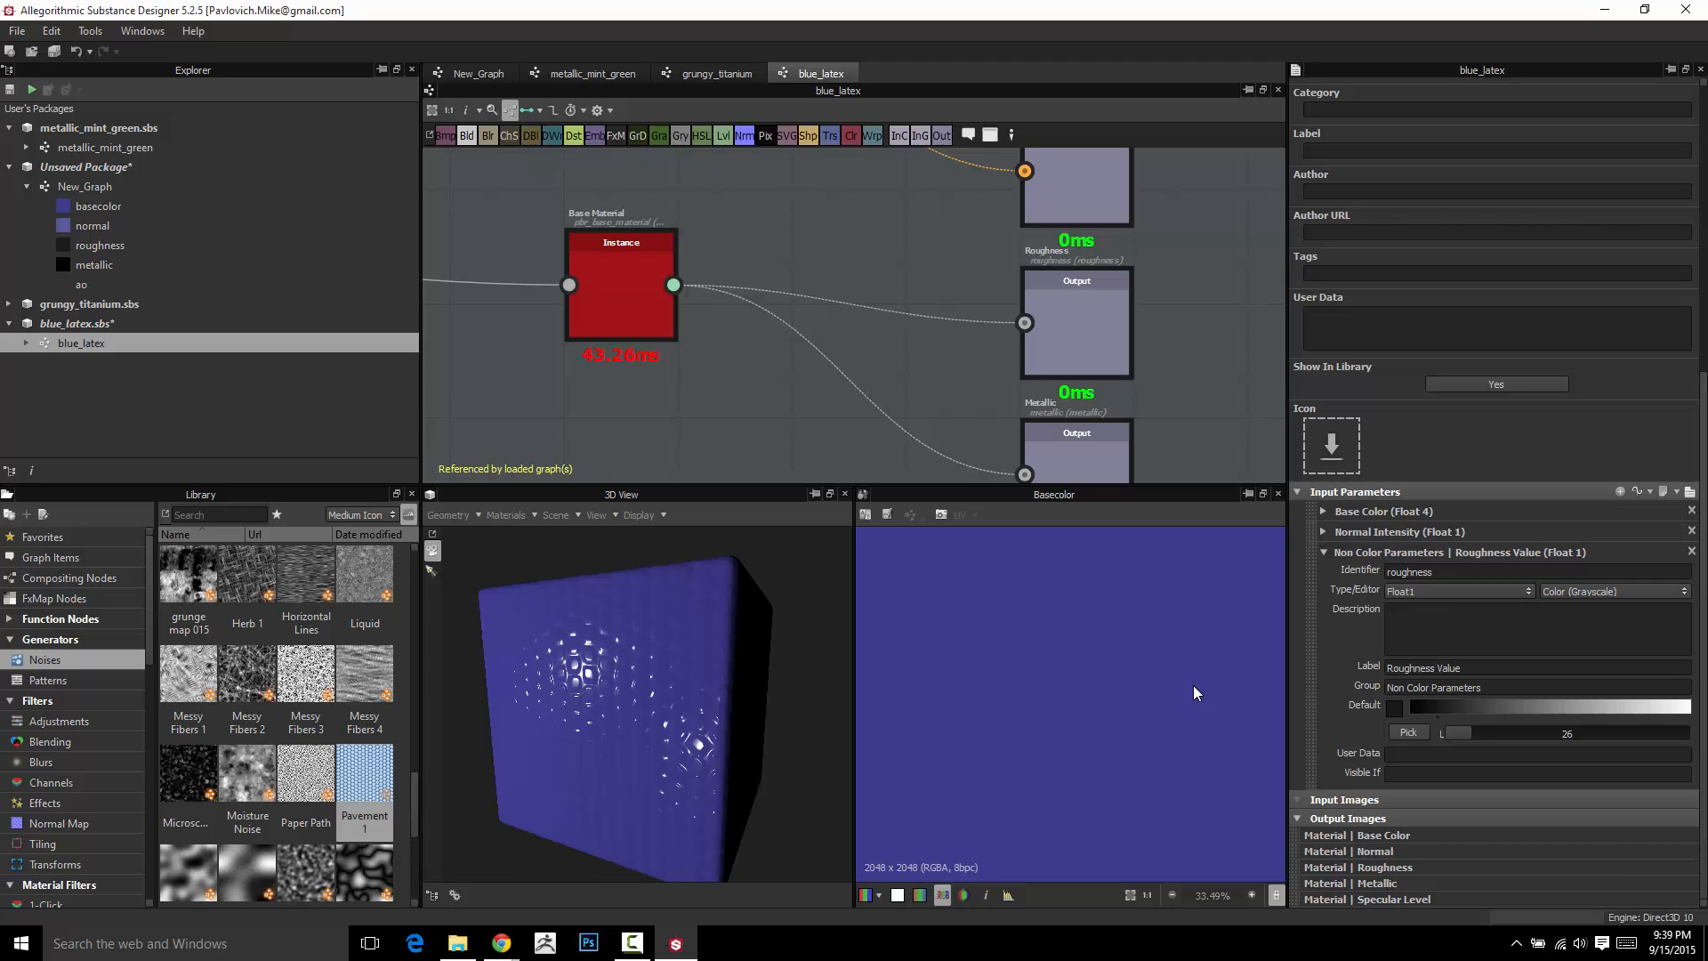
Copy the group name "Non Color Parameters" from Roughness Value into the Normal Intensity input parameter's group
left_click(1324, 531)
scroll(1455, 636, "down", 3)
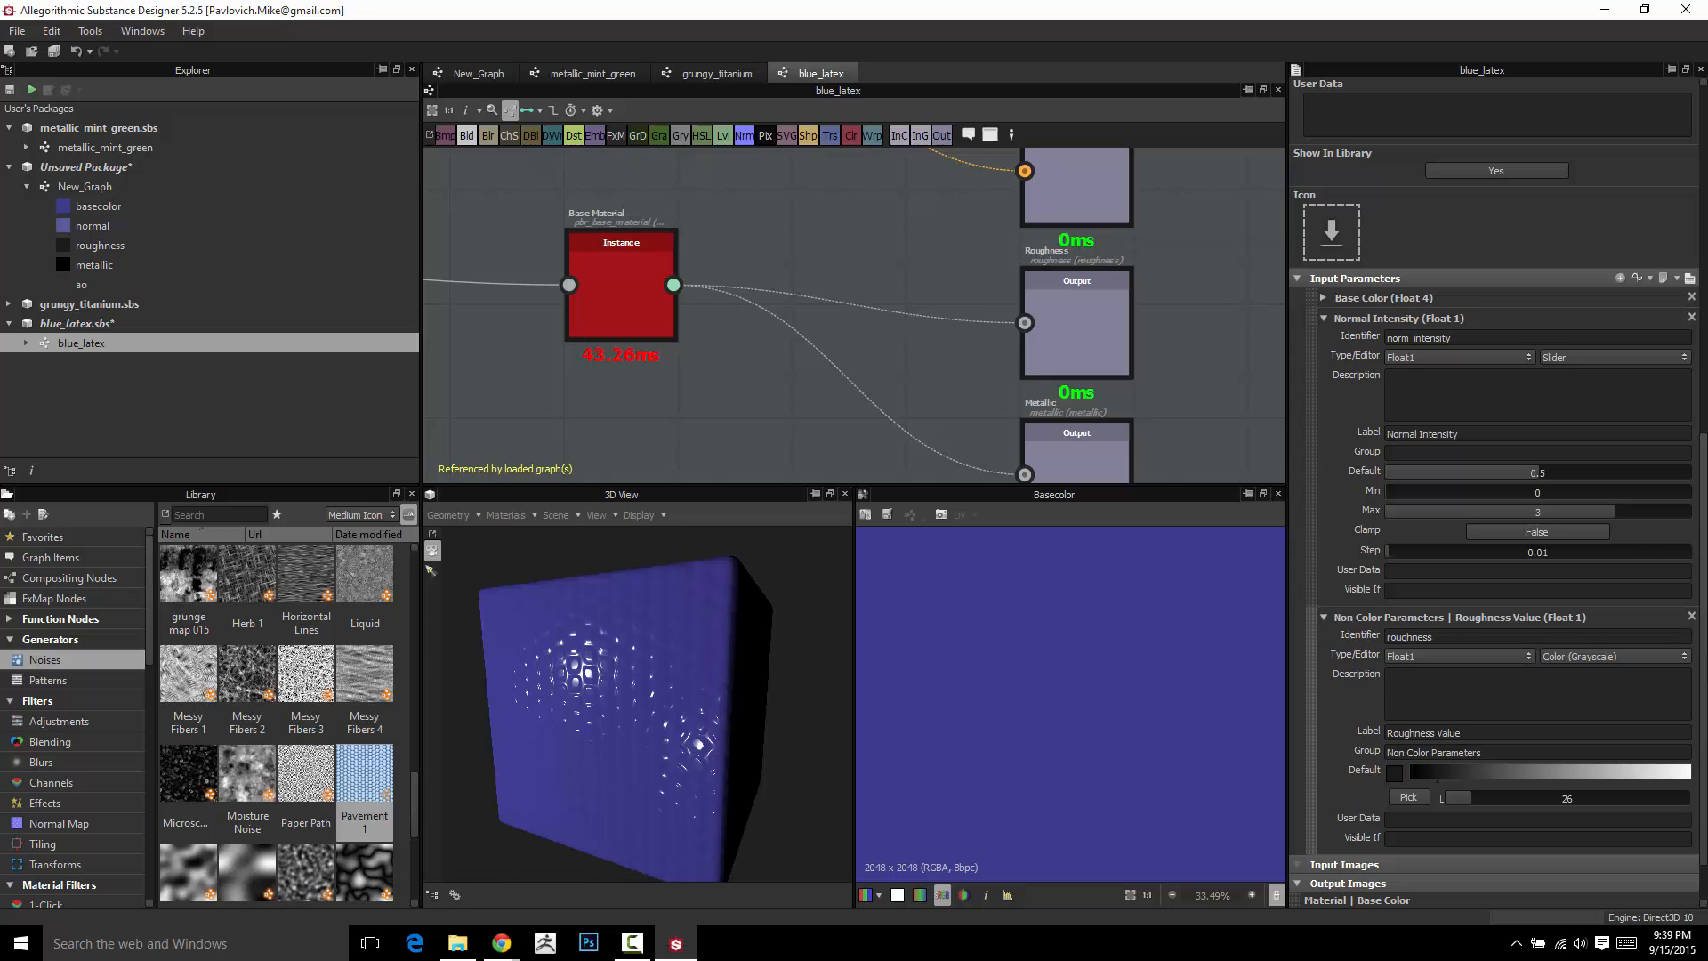
left_click_drag(1507, 752, 1355, 750)
key("ctrl+c")
left_click(1413, 452)
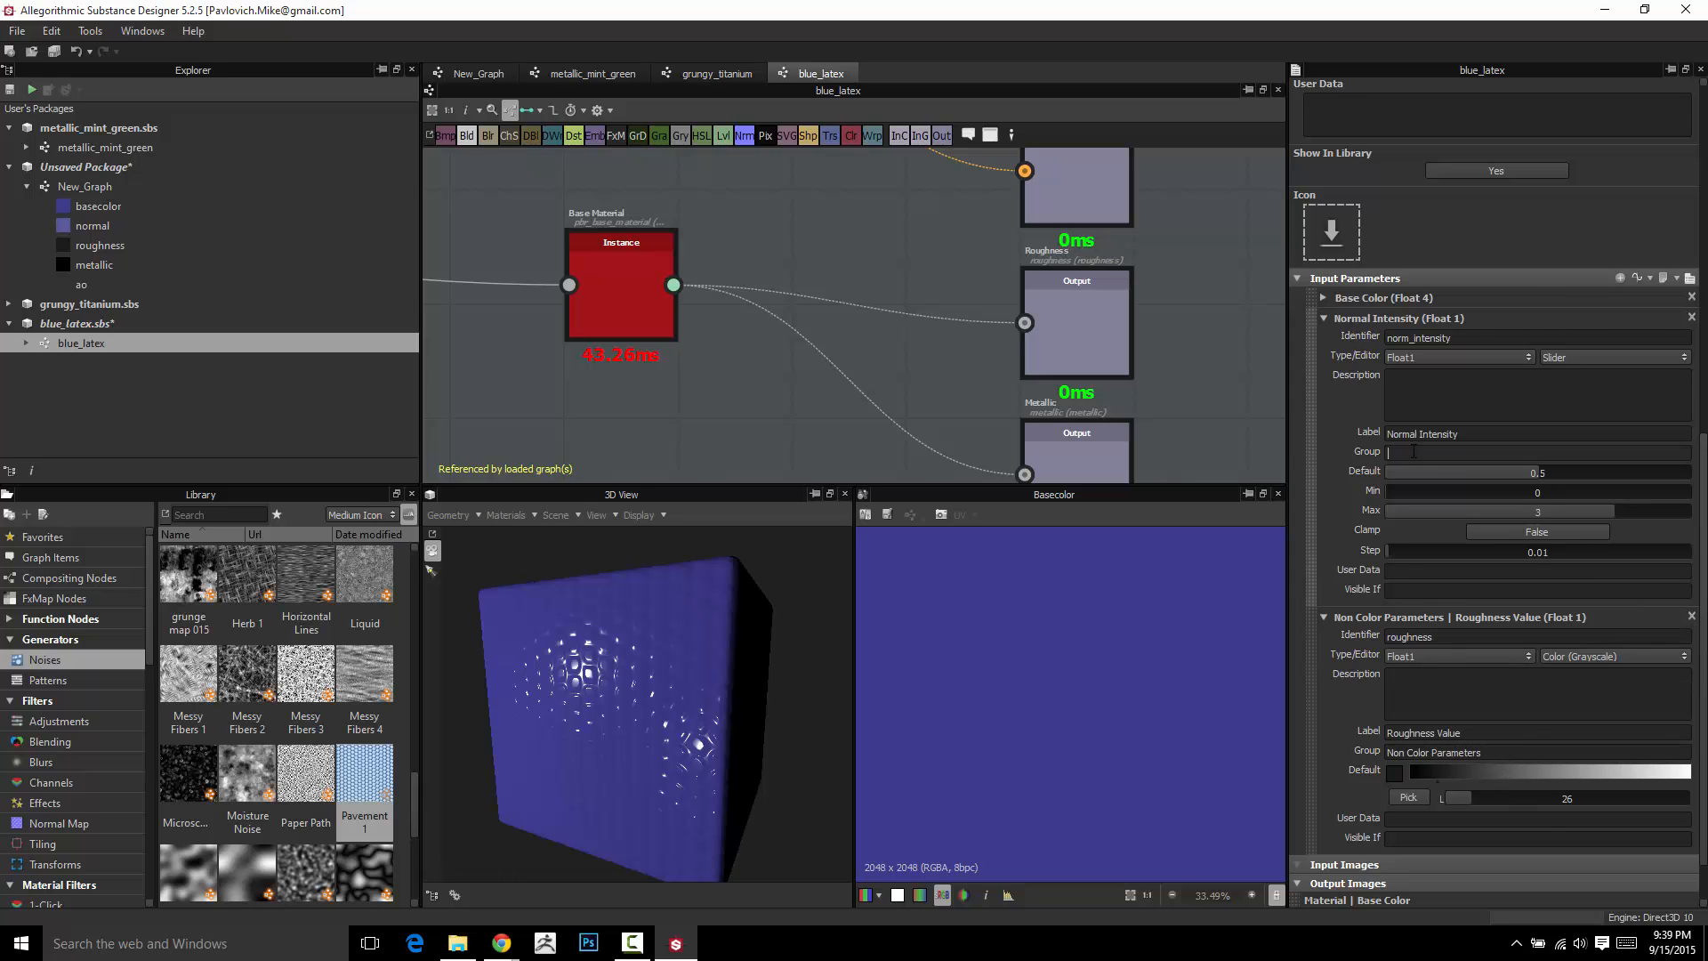
key("ctrl+v")
left_click(1215, 409)
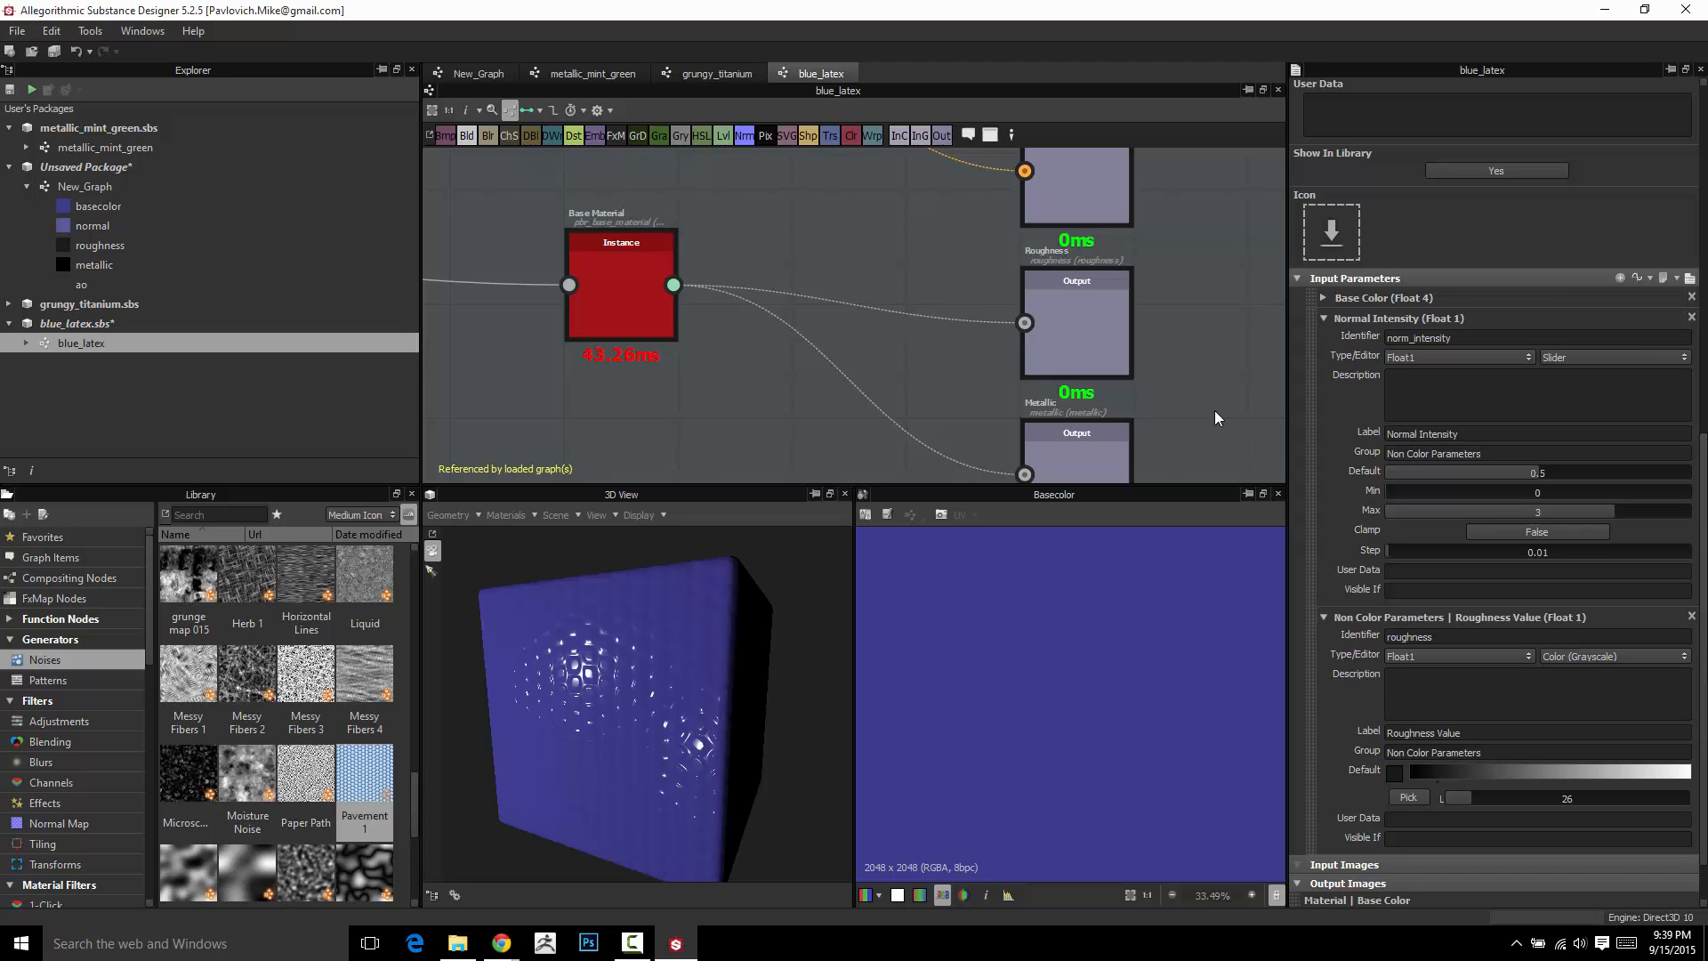
Save the blue_latex package and expand the Non Color Parameters group on its instance node in New_Graph
key("ctrl+s")
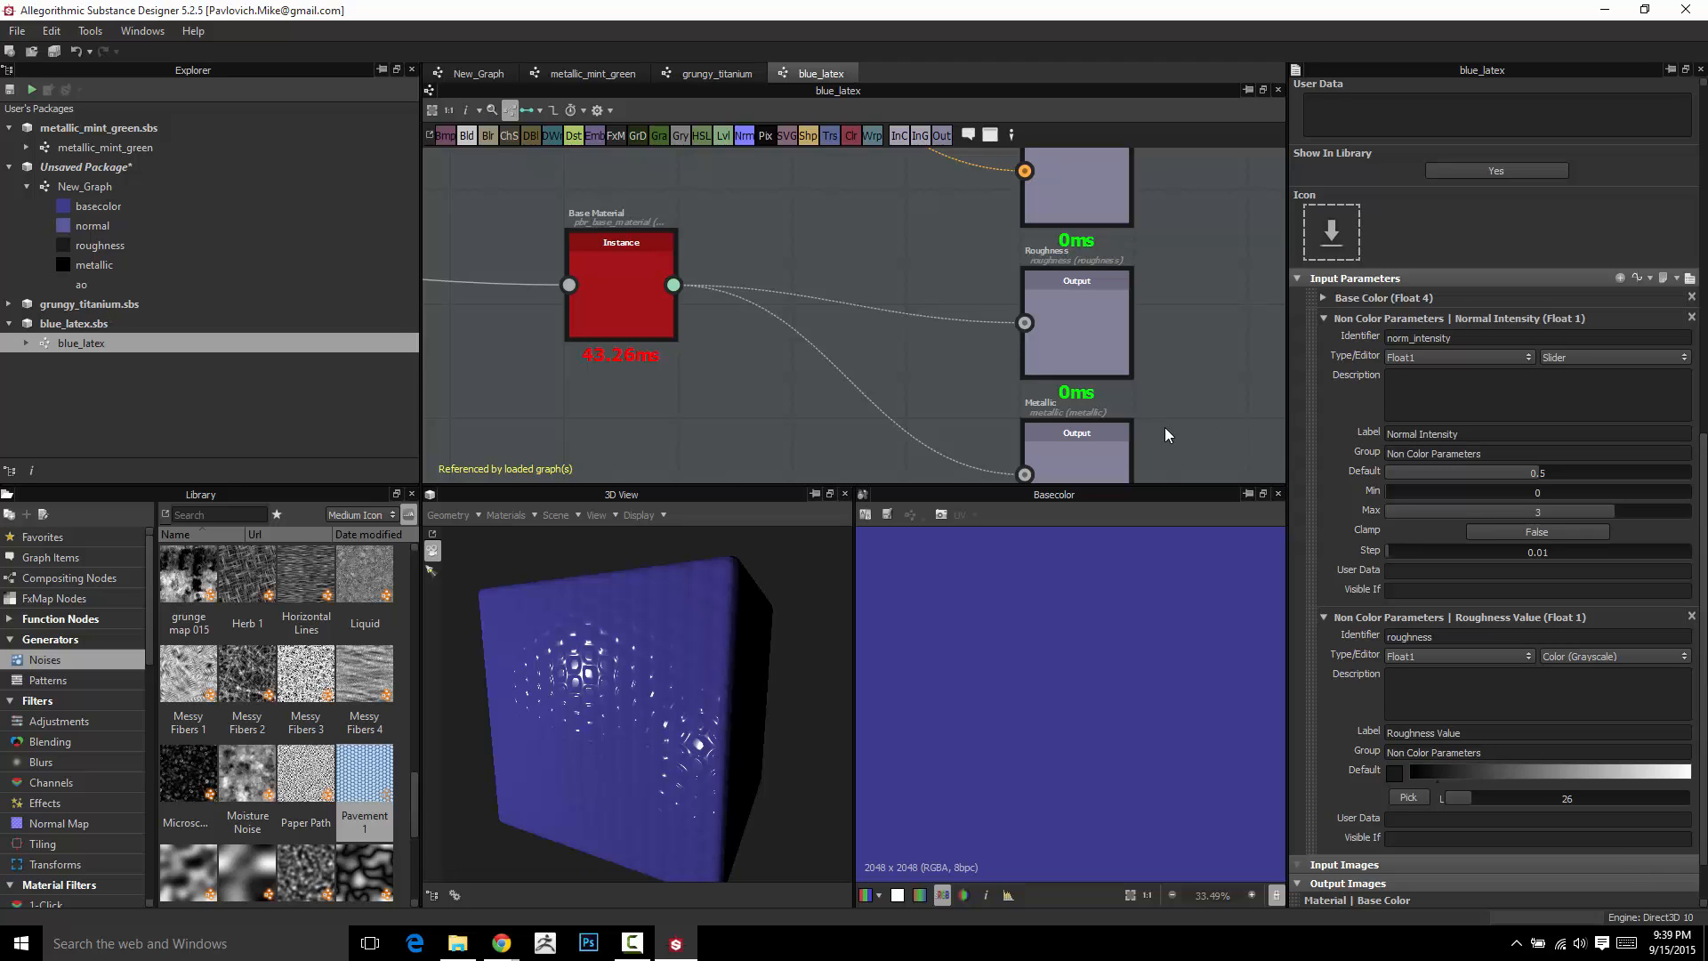
left_click(495, 76)
left_click(571, 313)
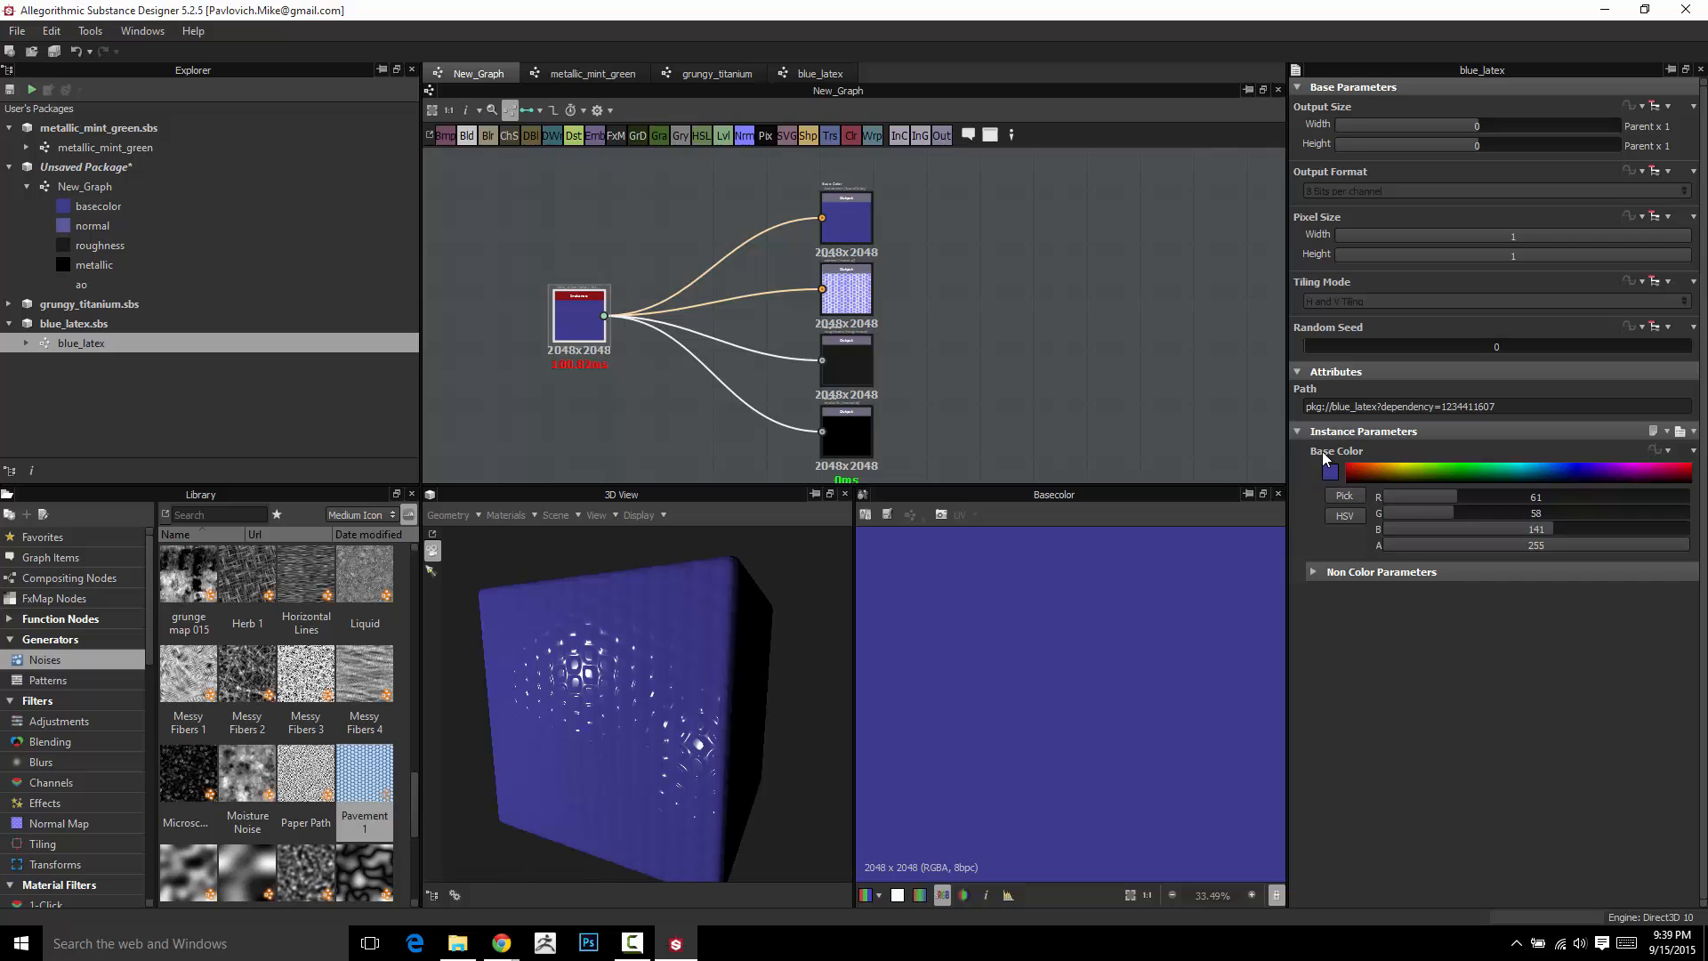
left_click(1314, 572)
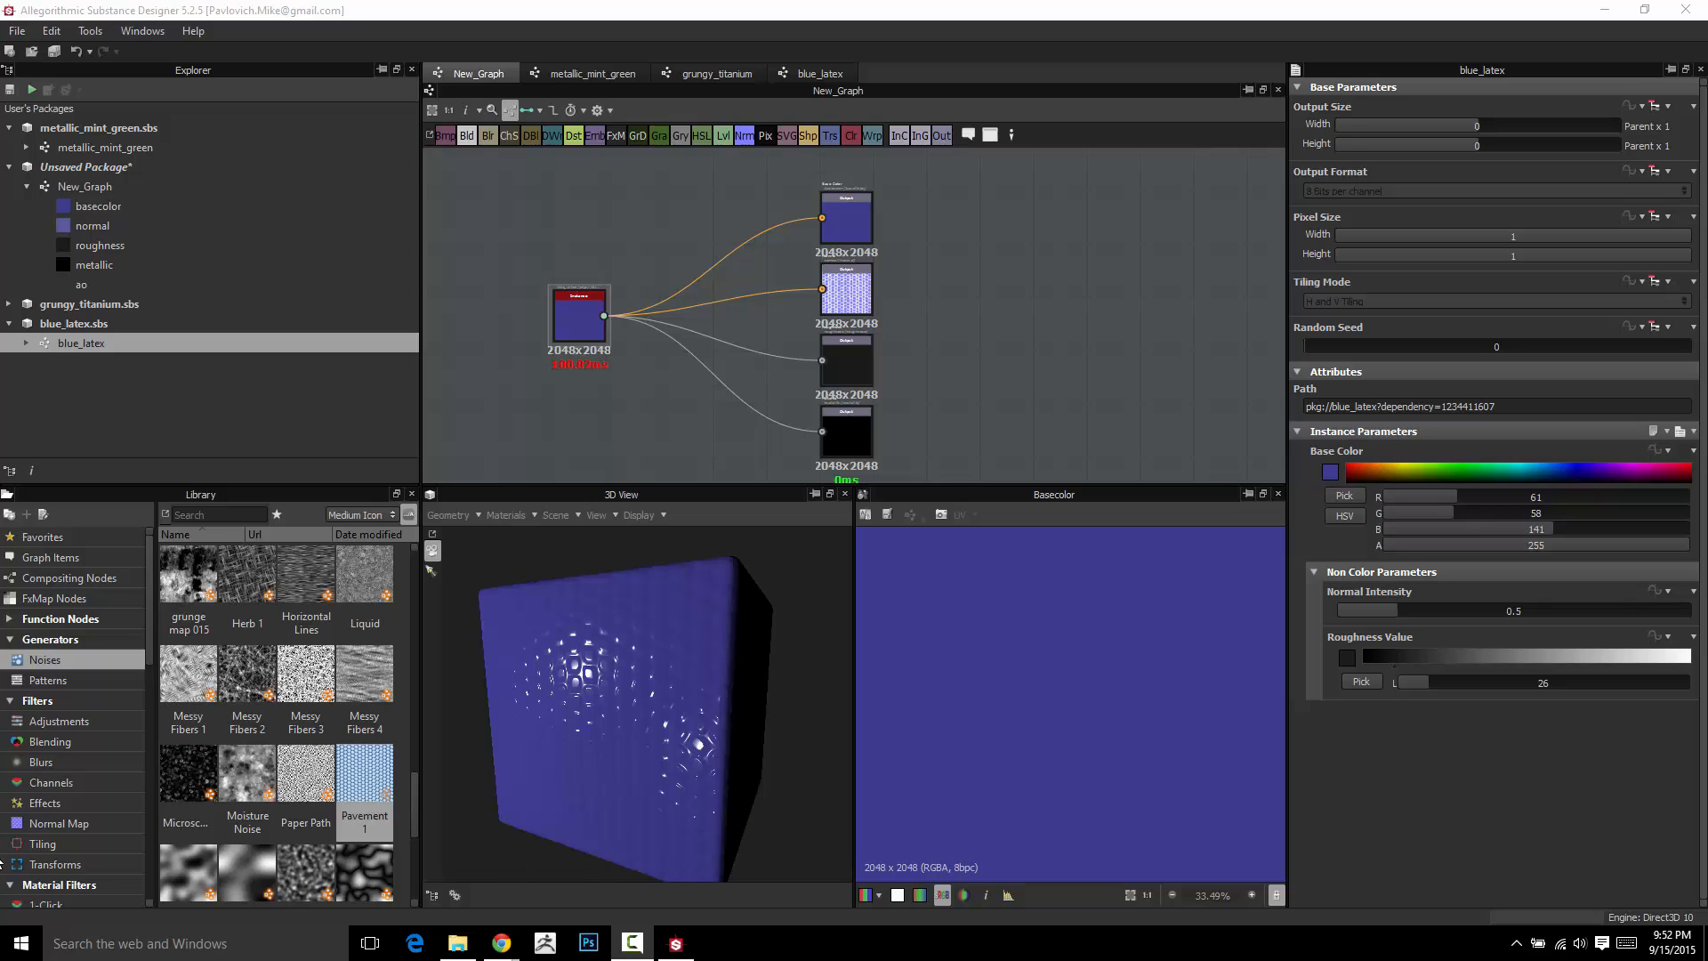
Move the blue_latex instance slightly closer to the output nodes and collapse its Non Color Parameters group
left_click_drag(905, 200, 950, 217)
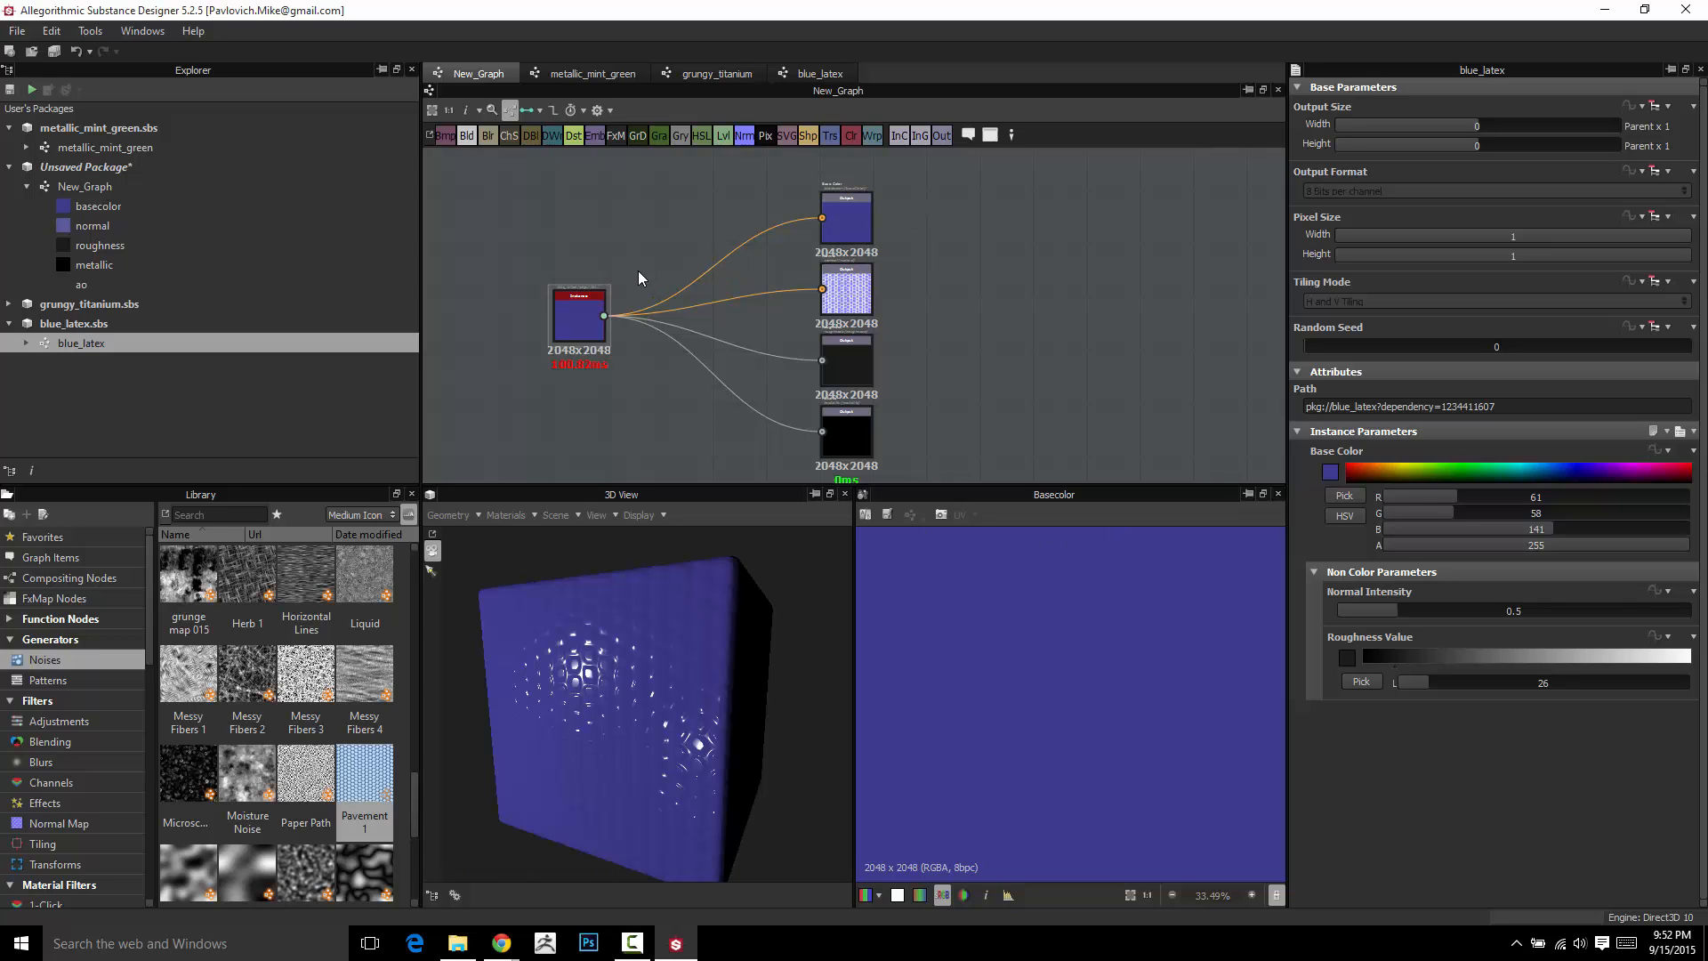
left_click_drag(585, 339, 603, 339)
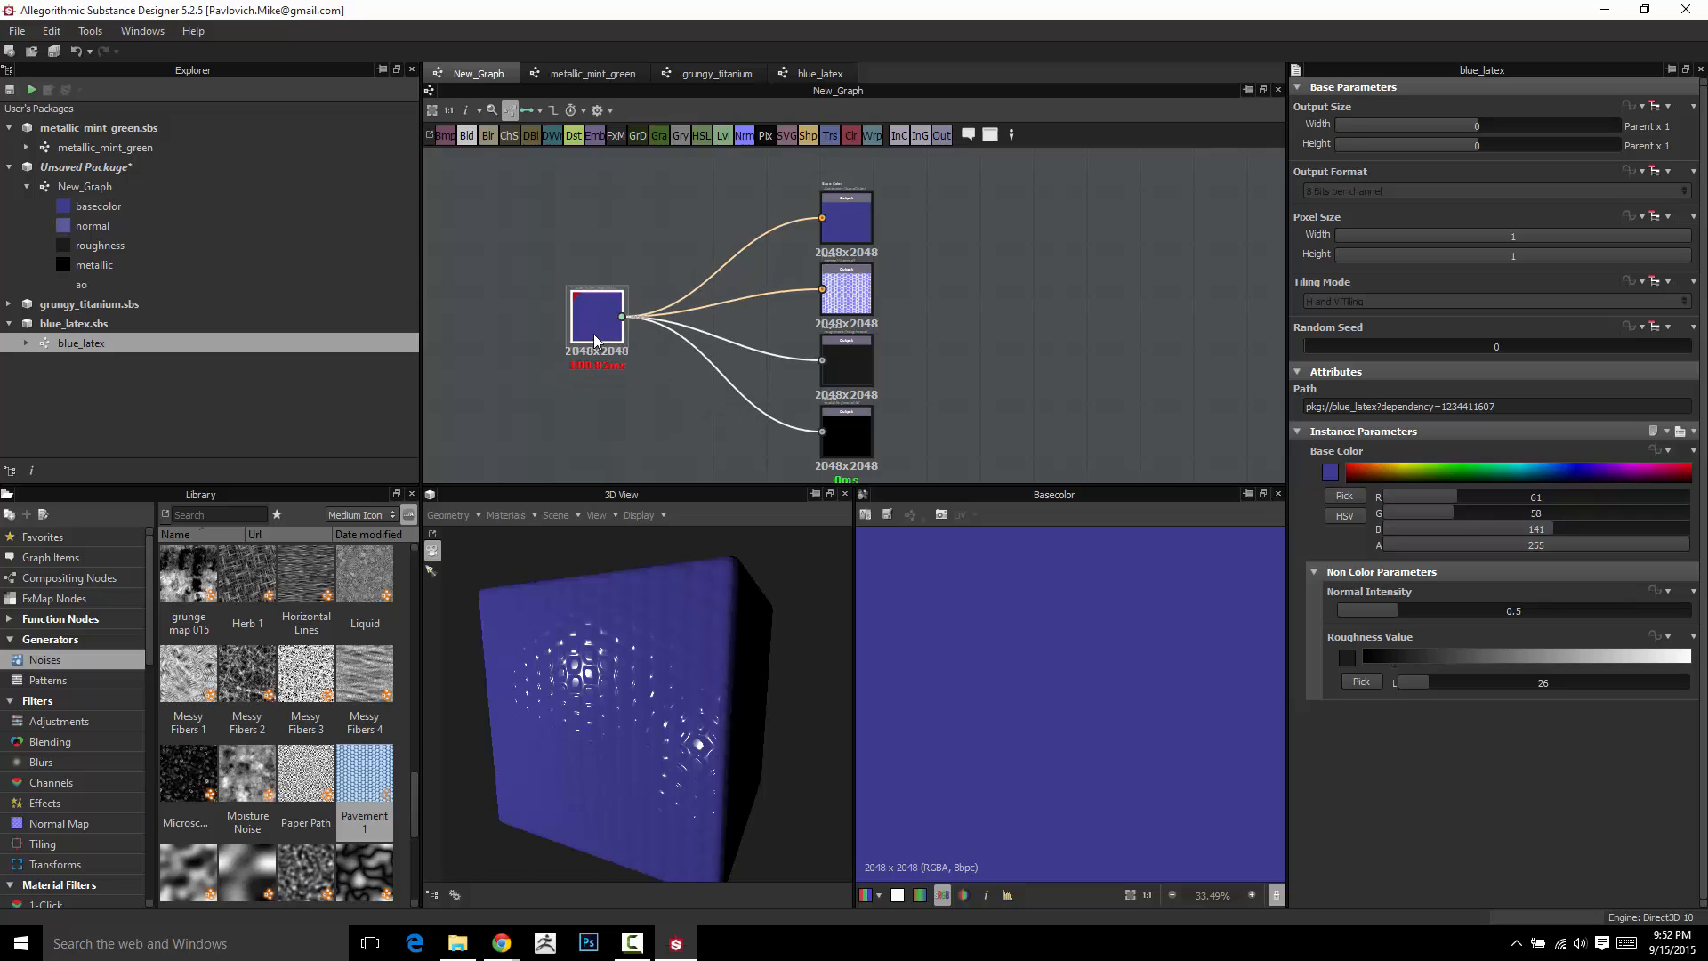
left_click(1314, 572)
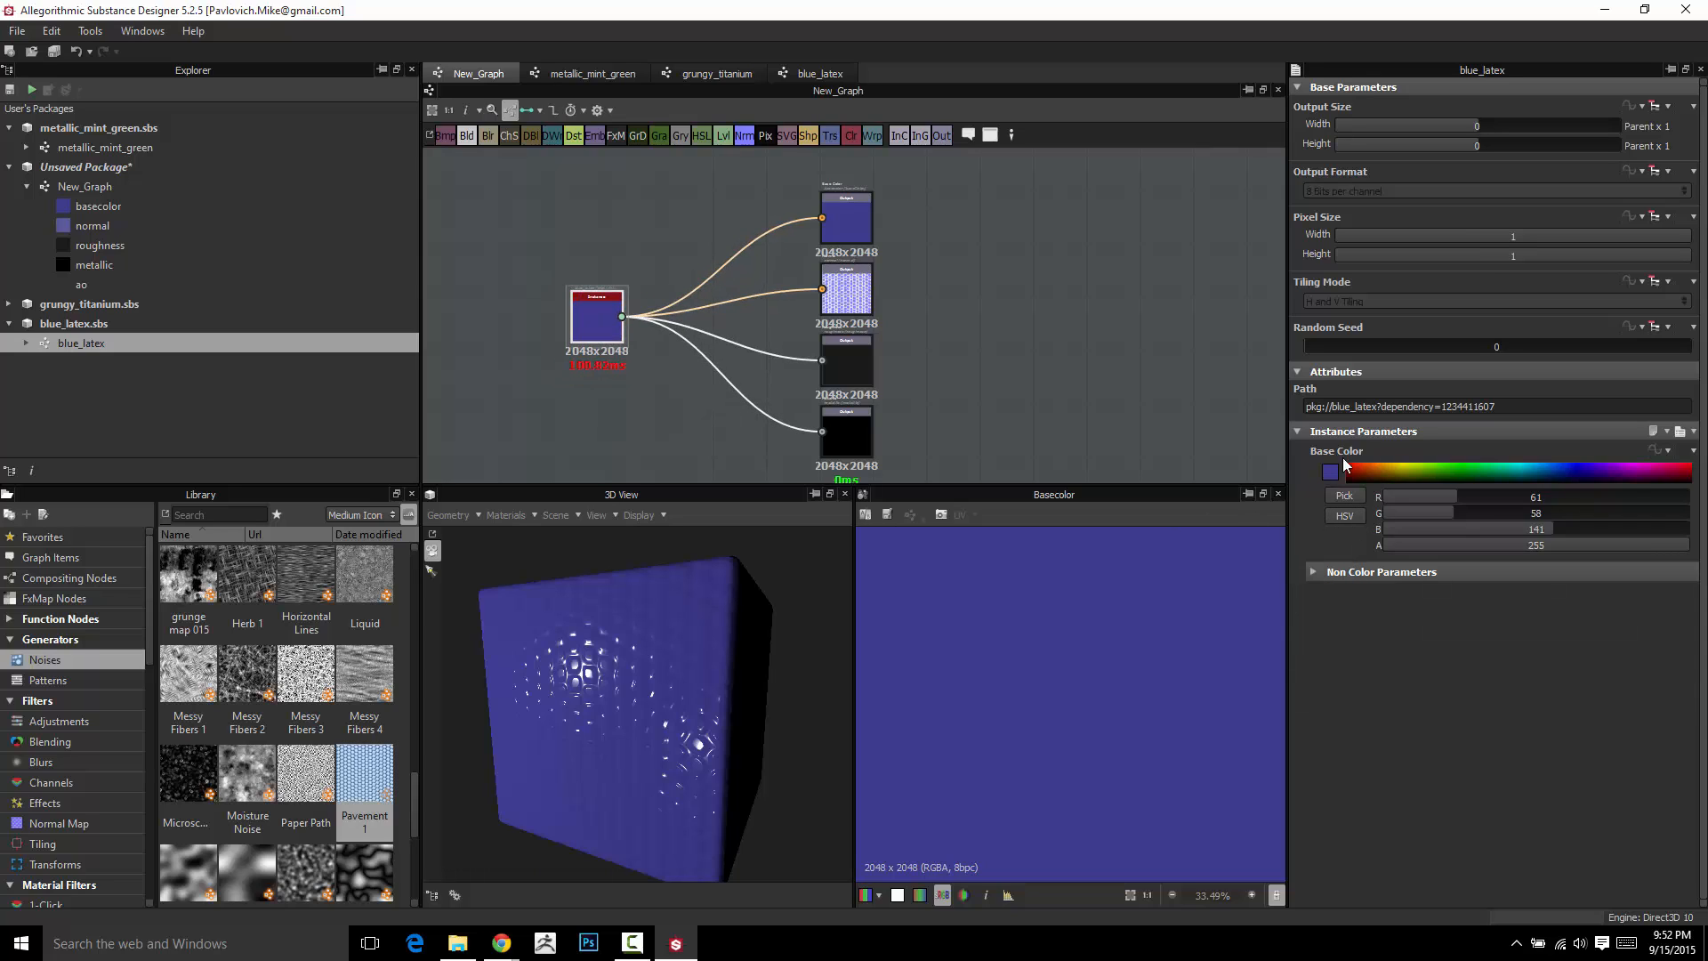
Return to the blue_latex graph and preview the Uniform Color node with its parameters shown
left_click(817, 73)
scroll(785, 278, "down", 6)
middle_click_drag(642, 256, 763, 323)
double_click(704, 238)
scroll(722, 244, "up", 6)
middle_click_drag(934, 169, 729, 347)
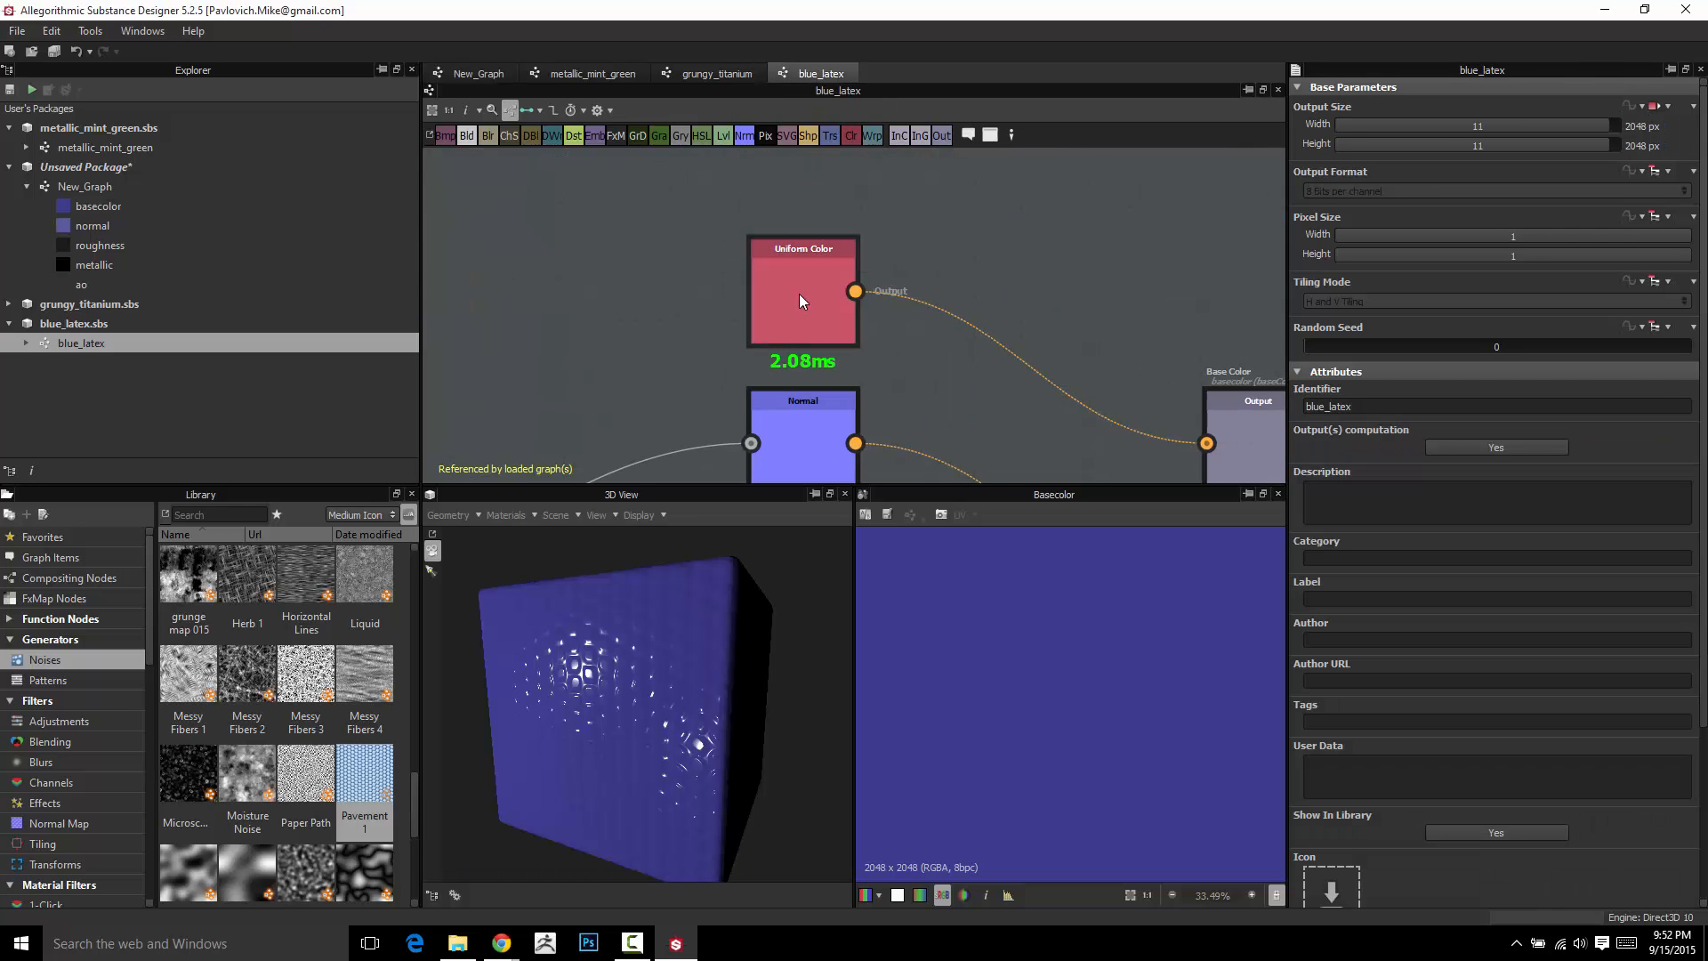
double_click(799, 292)
Show the blue_latex graph's outputs on the cube in the 3D view
scroll(937, 260, "down", 4)
middle_click_drag(1015, 219, 863, 139)
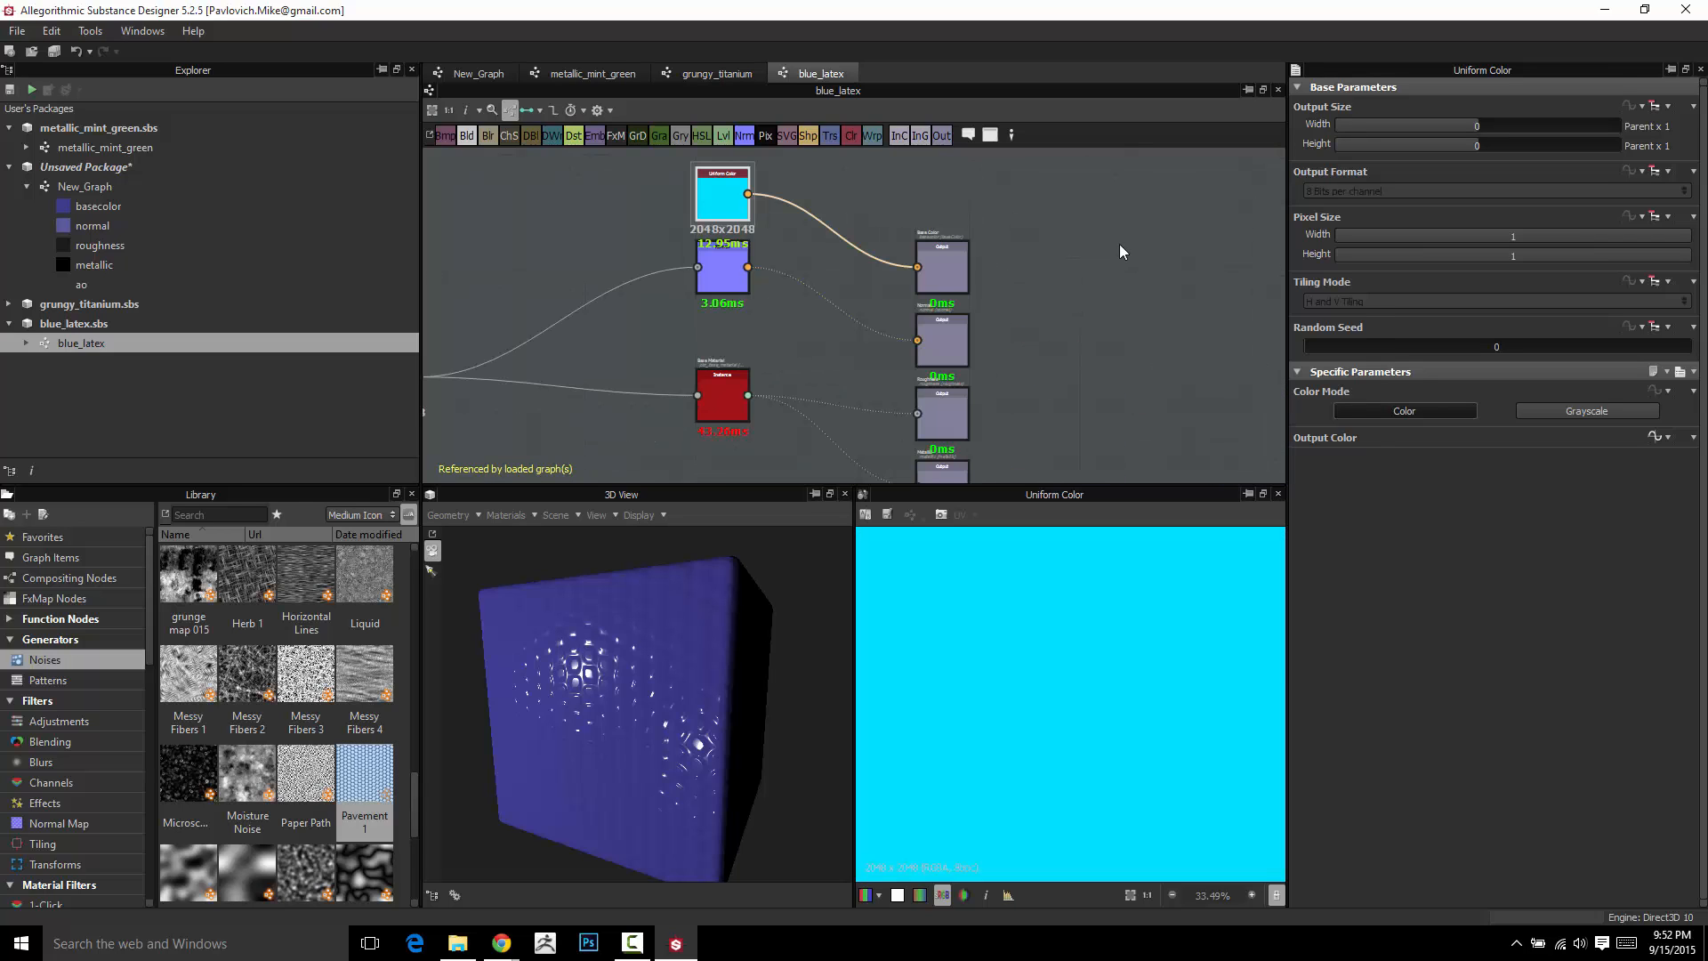
right_click(1119, 244)
left_click(1174, 343)
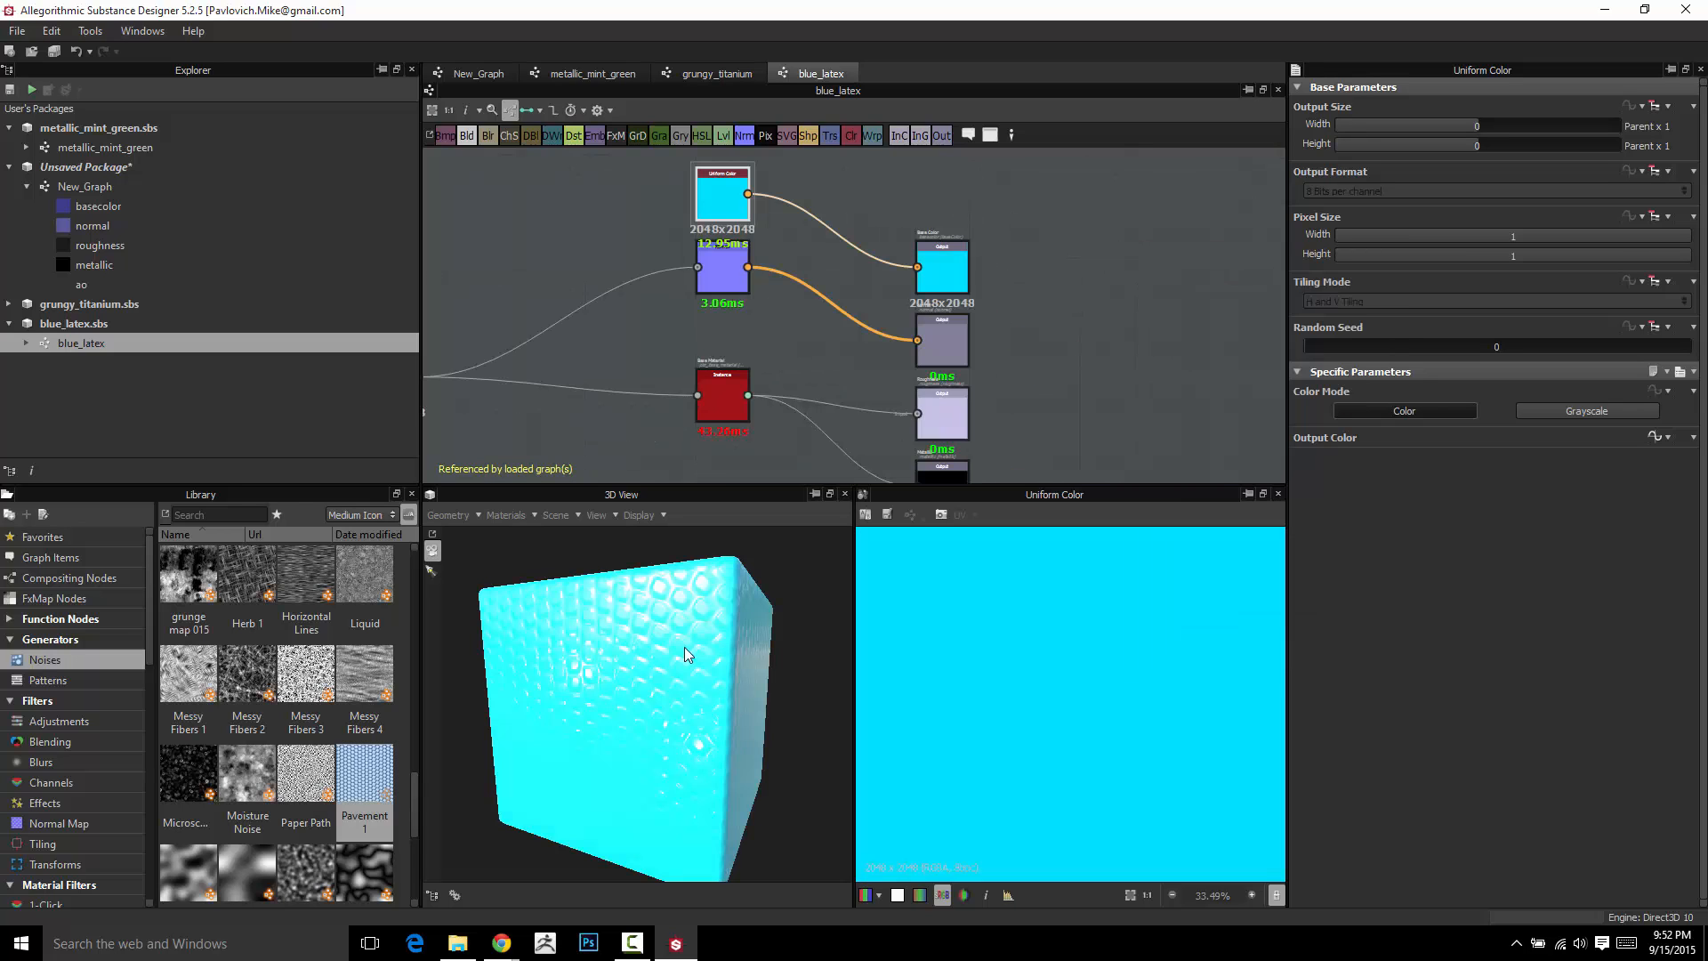
mouse_move(956, 357)
middle_mouse_down()
mouse_move(1237, 327)
mouse_move(975, 367)
middle_mouse_up()
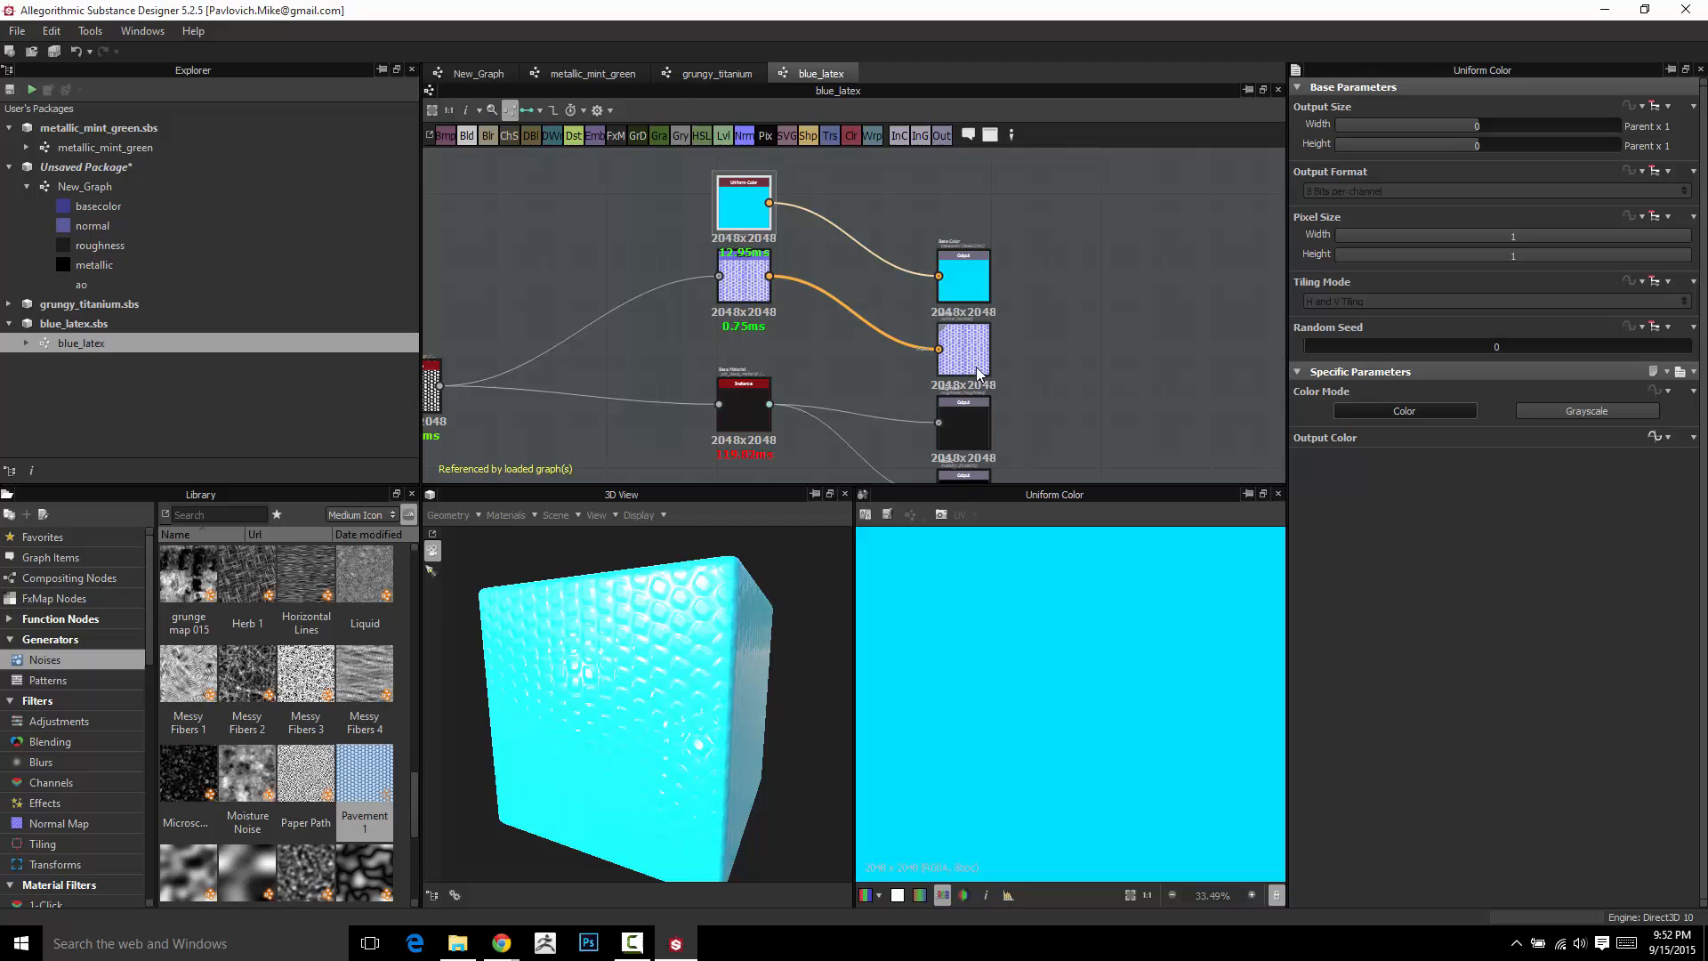
Set the default of the graph's Base Color input parameter to a dark muted blue, RGB 42, 59, 86
left_click(1128, 283)
scroll(1316, 716, "down", 3)
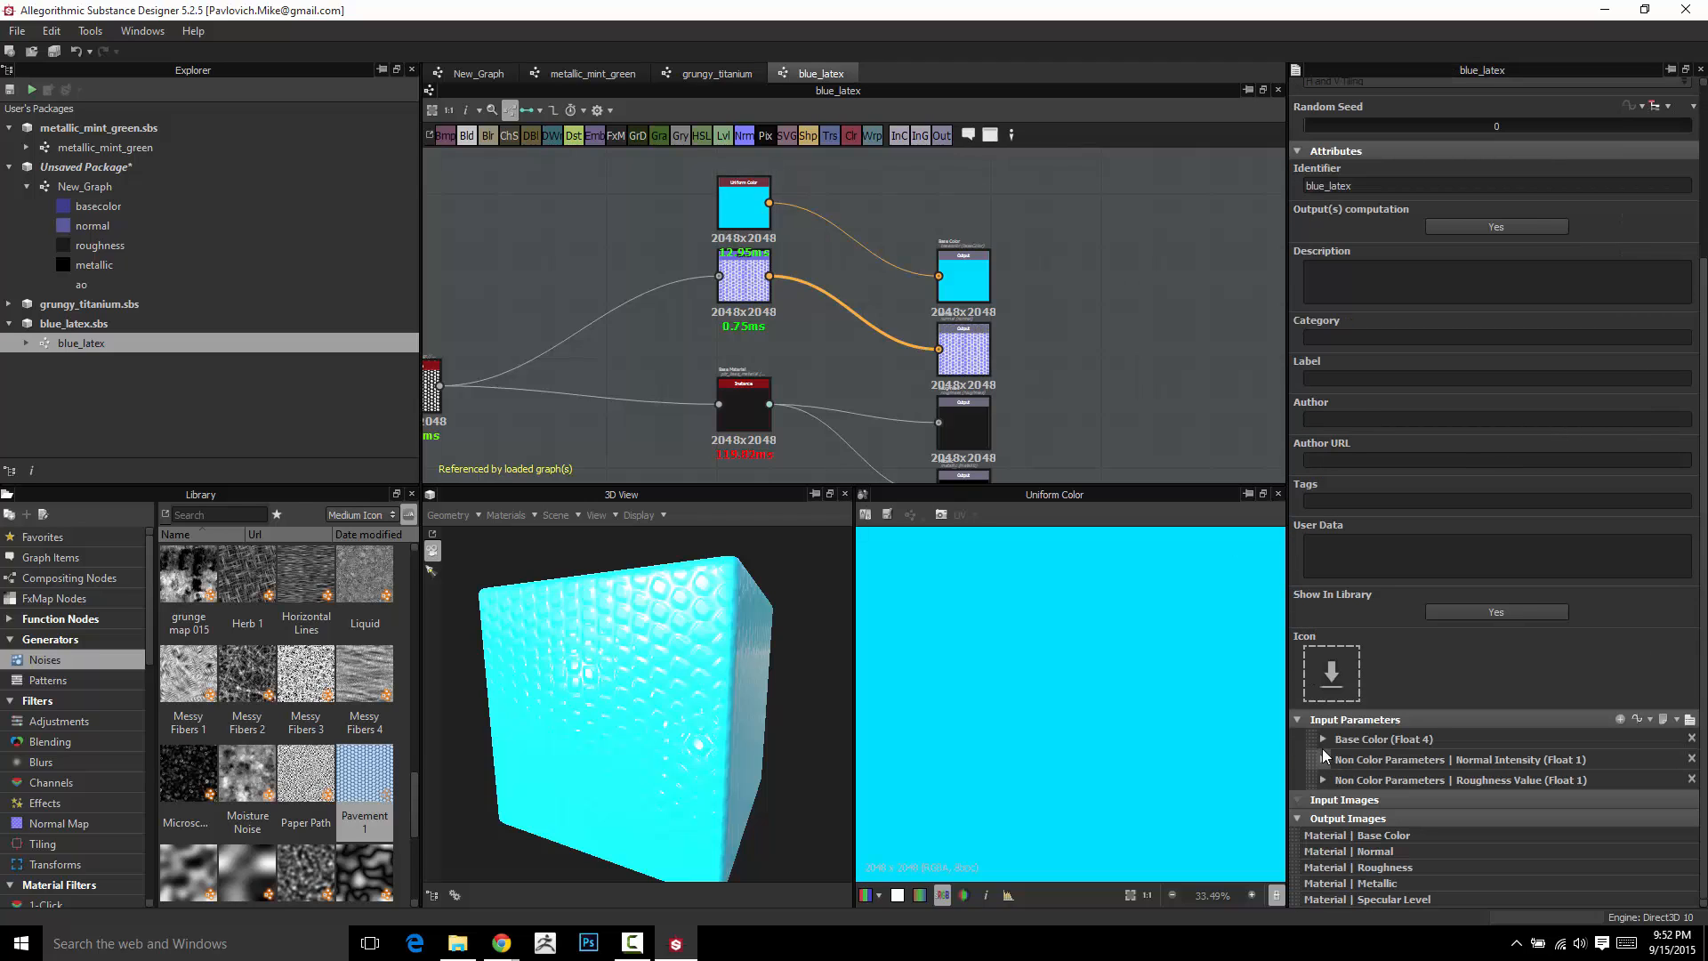
left_click(1322, 741)
scroll(1357, 761, "down", 2)
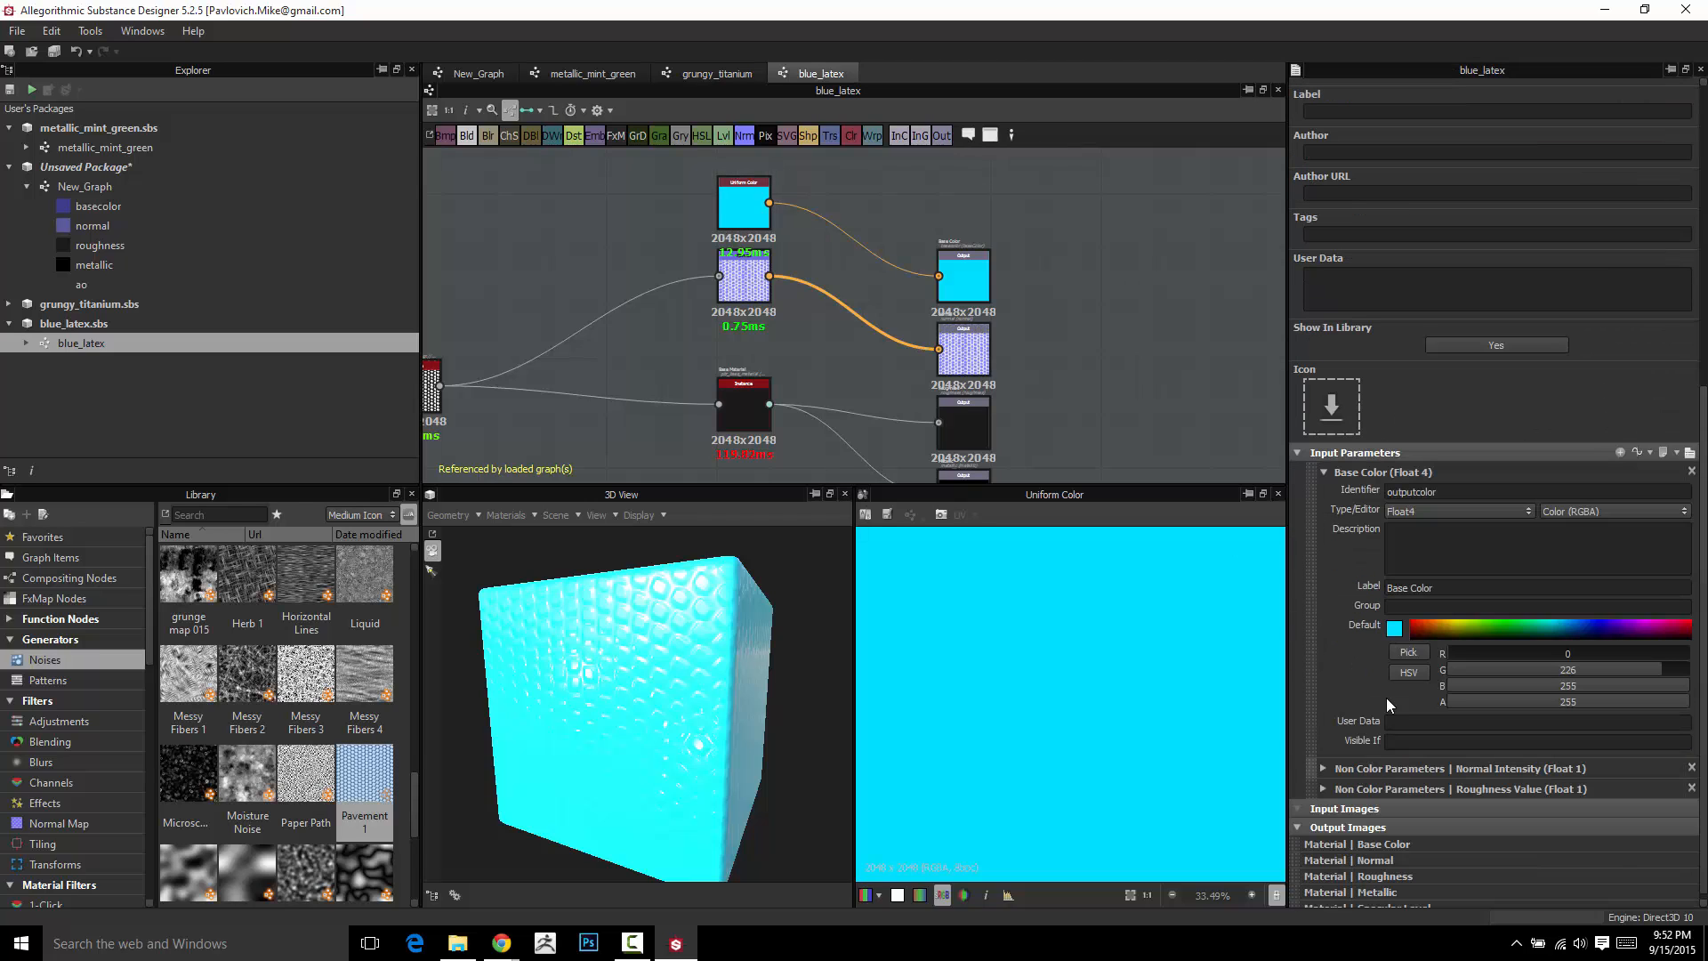
left_click(1589, 628)
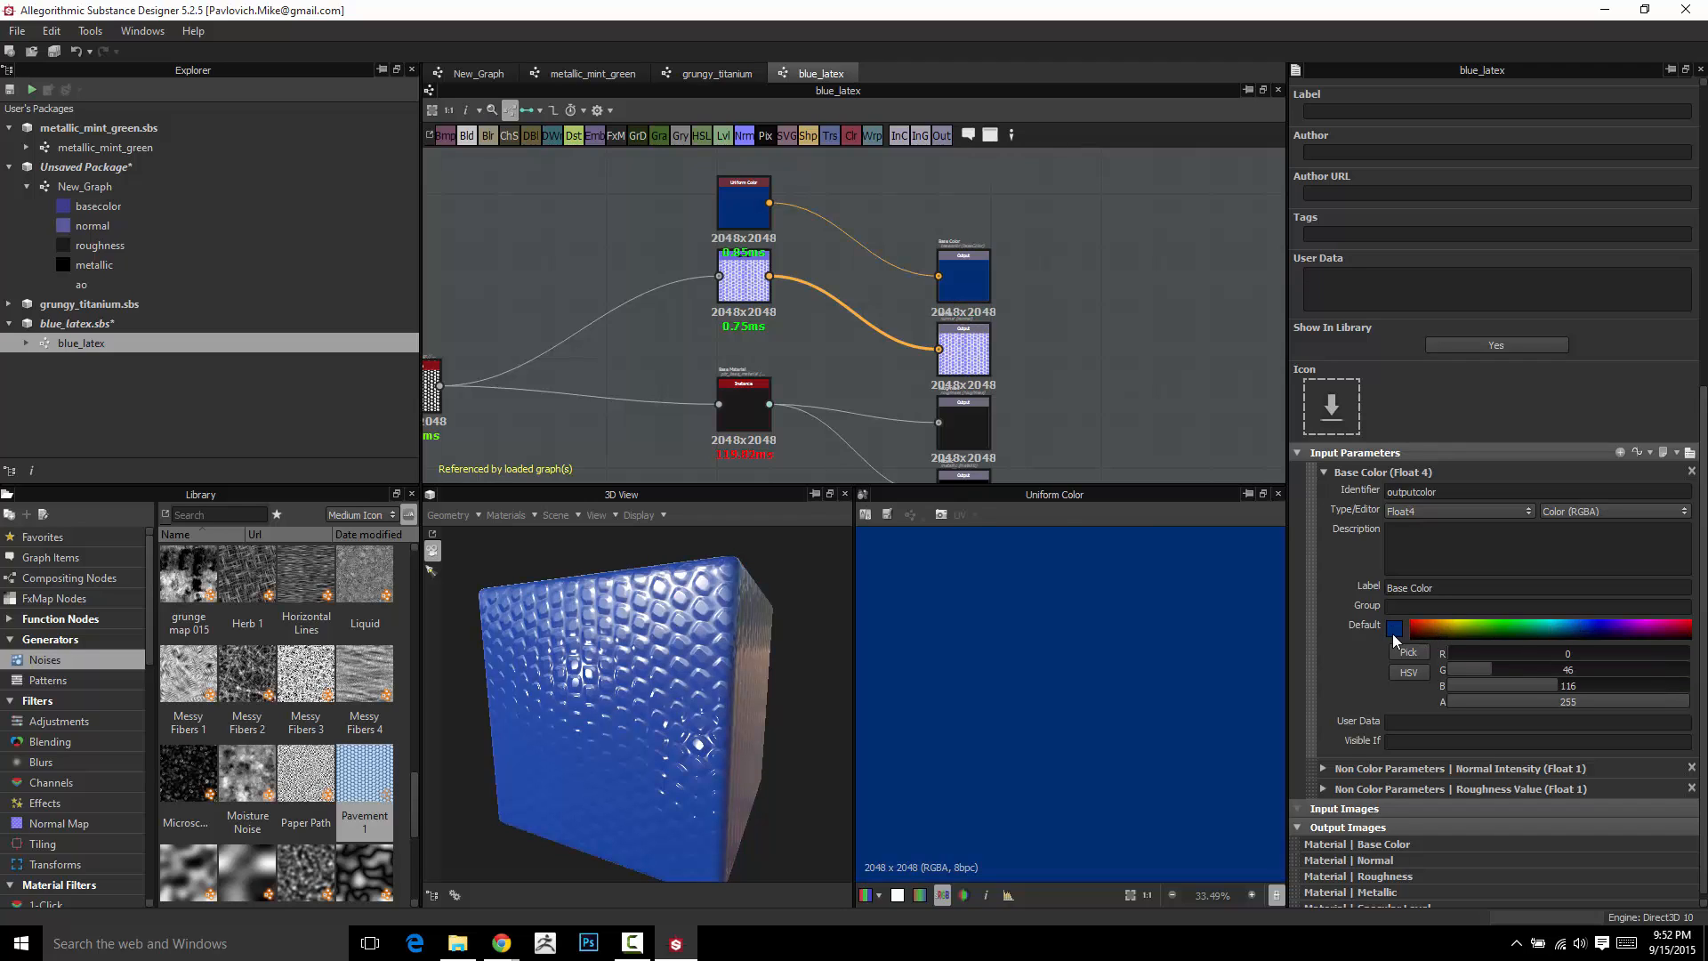
left_click(1394, 628)
left_click(755, 481)
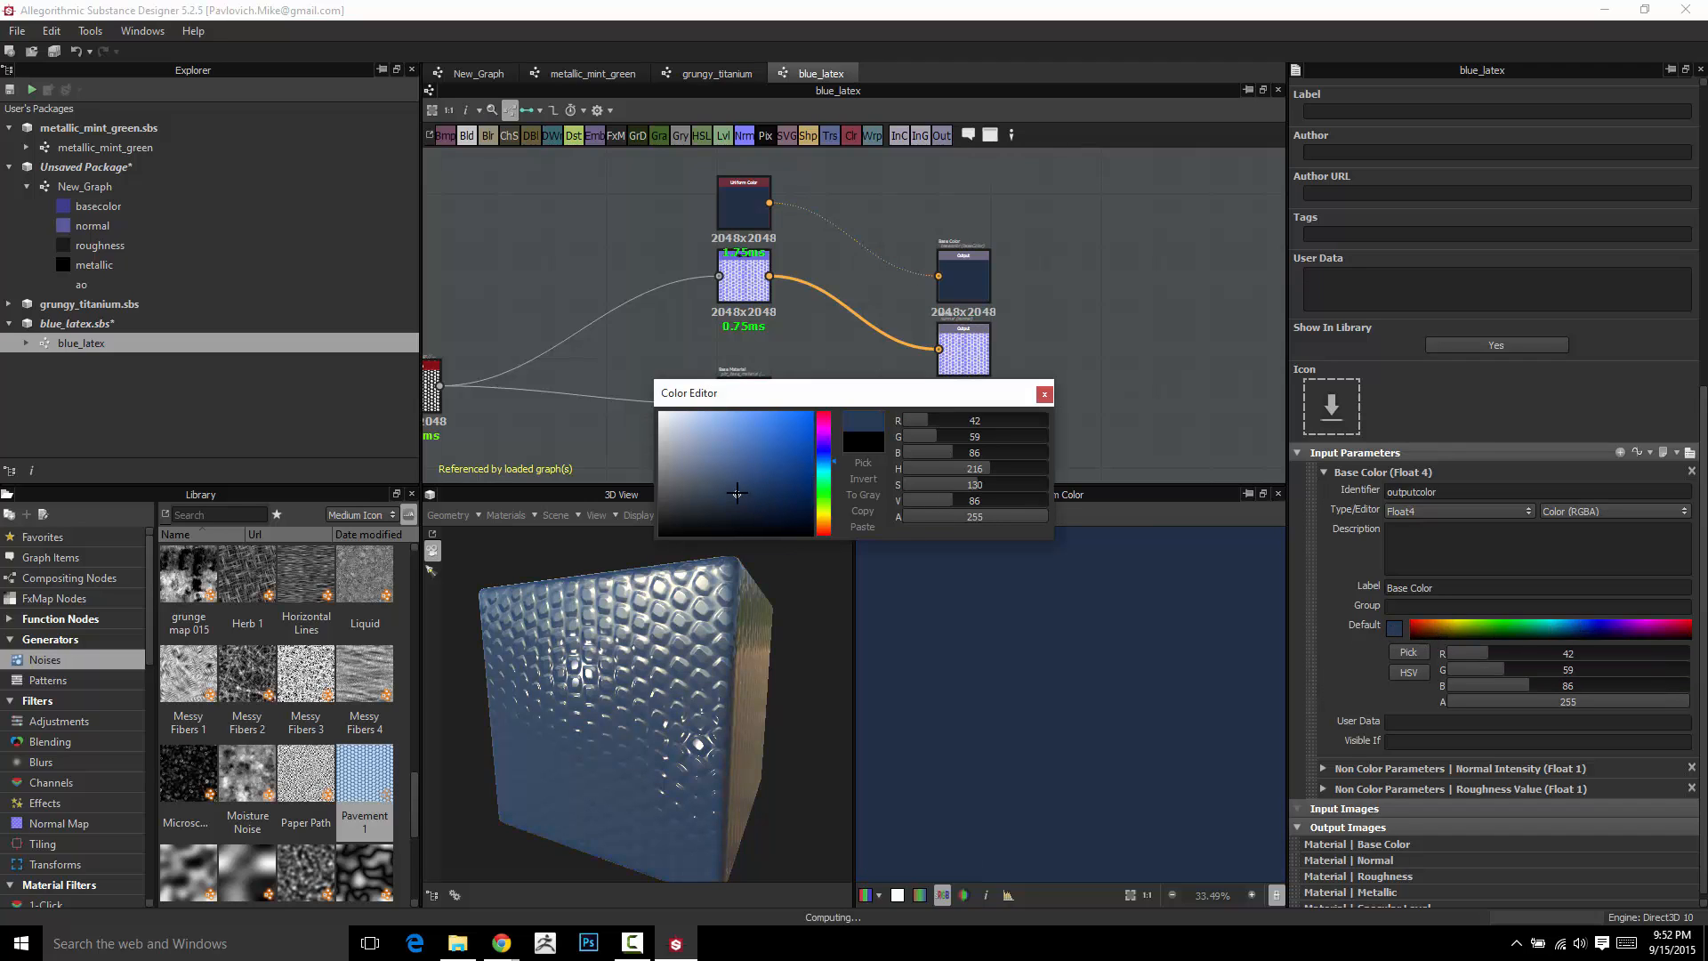
left_click(1044, 394)
key("f")
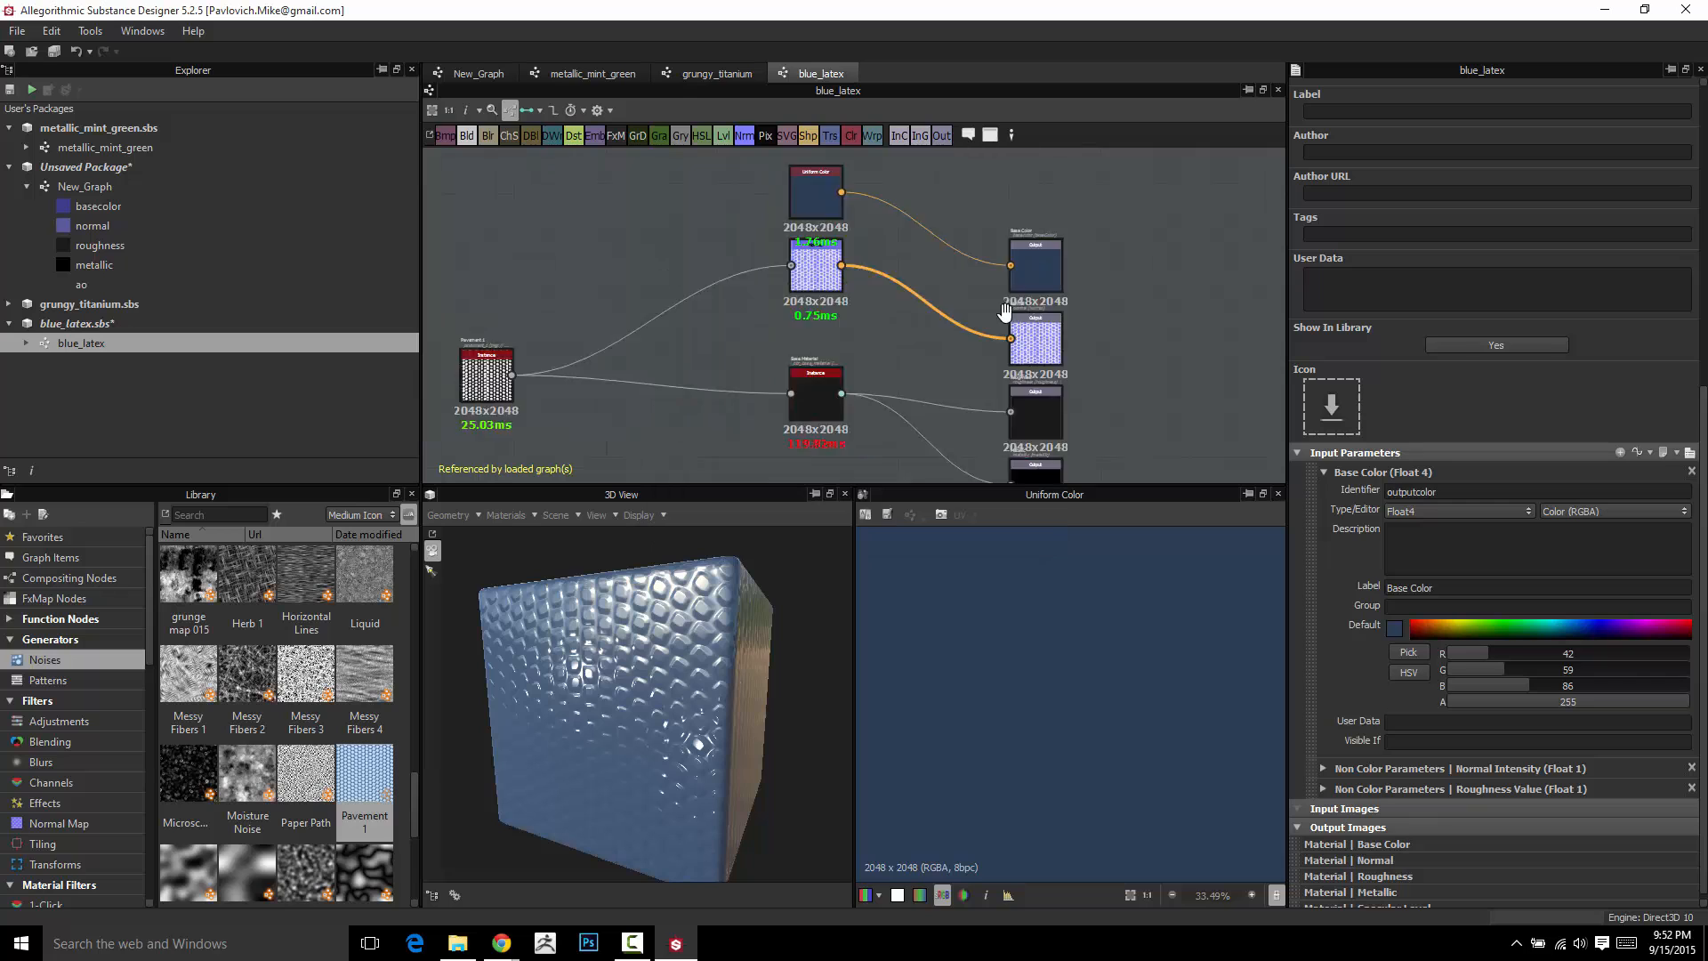
scroll(819, 331, "up", 2)
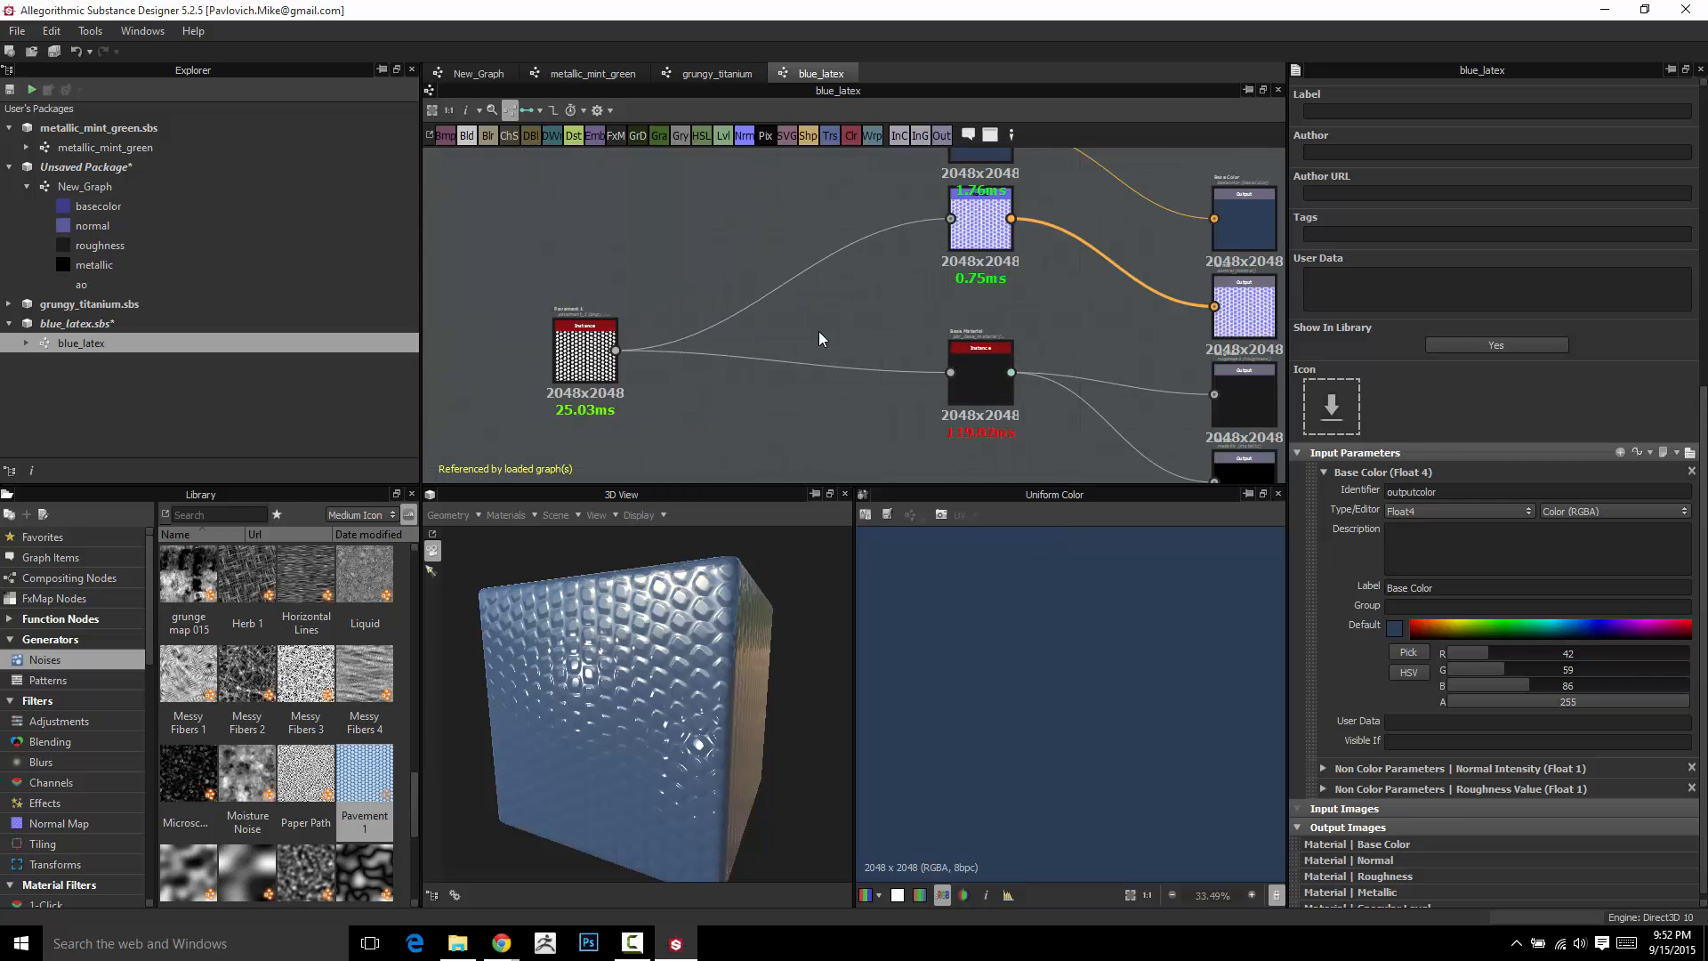
scroll(817, 334, "down", 3)
middle_click_drag(798, 285, 708, 317)
scroll(708, 317, "up", 6)
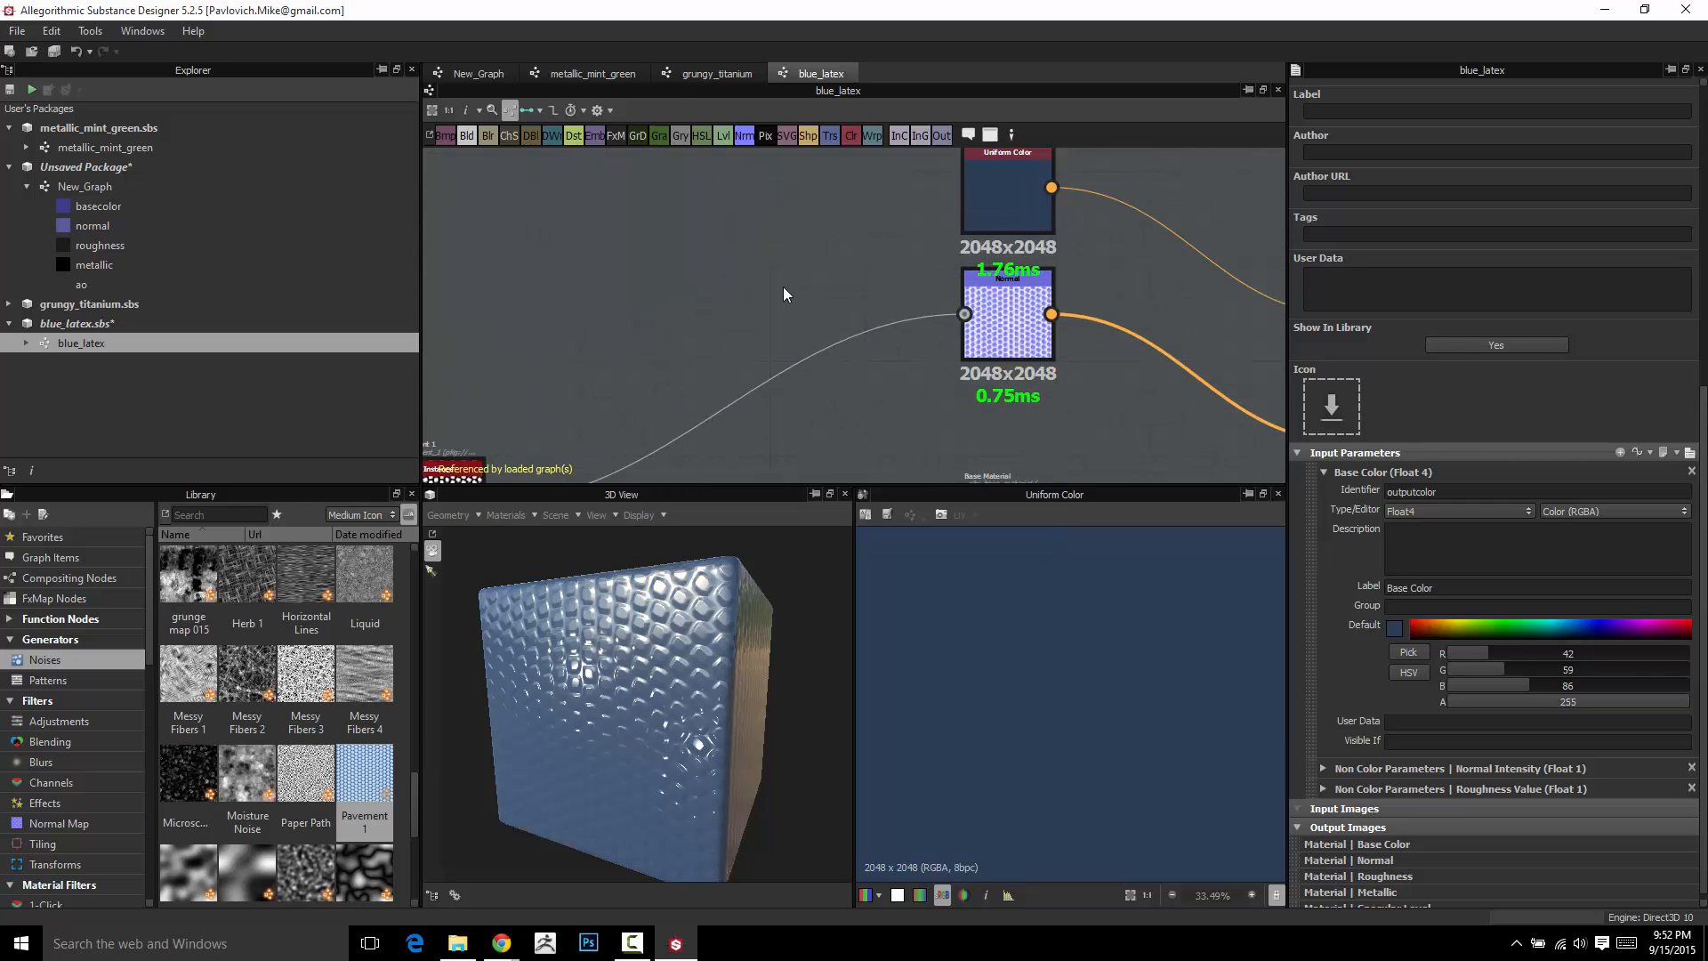
Disconnect the Pavement 1 node from the Height input of the Base Material node
middle_click_drag(857, 275, 945, 233)
scroll(561, 406, "down", 2)
left_click(726, 391)
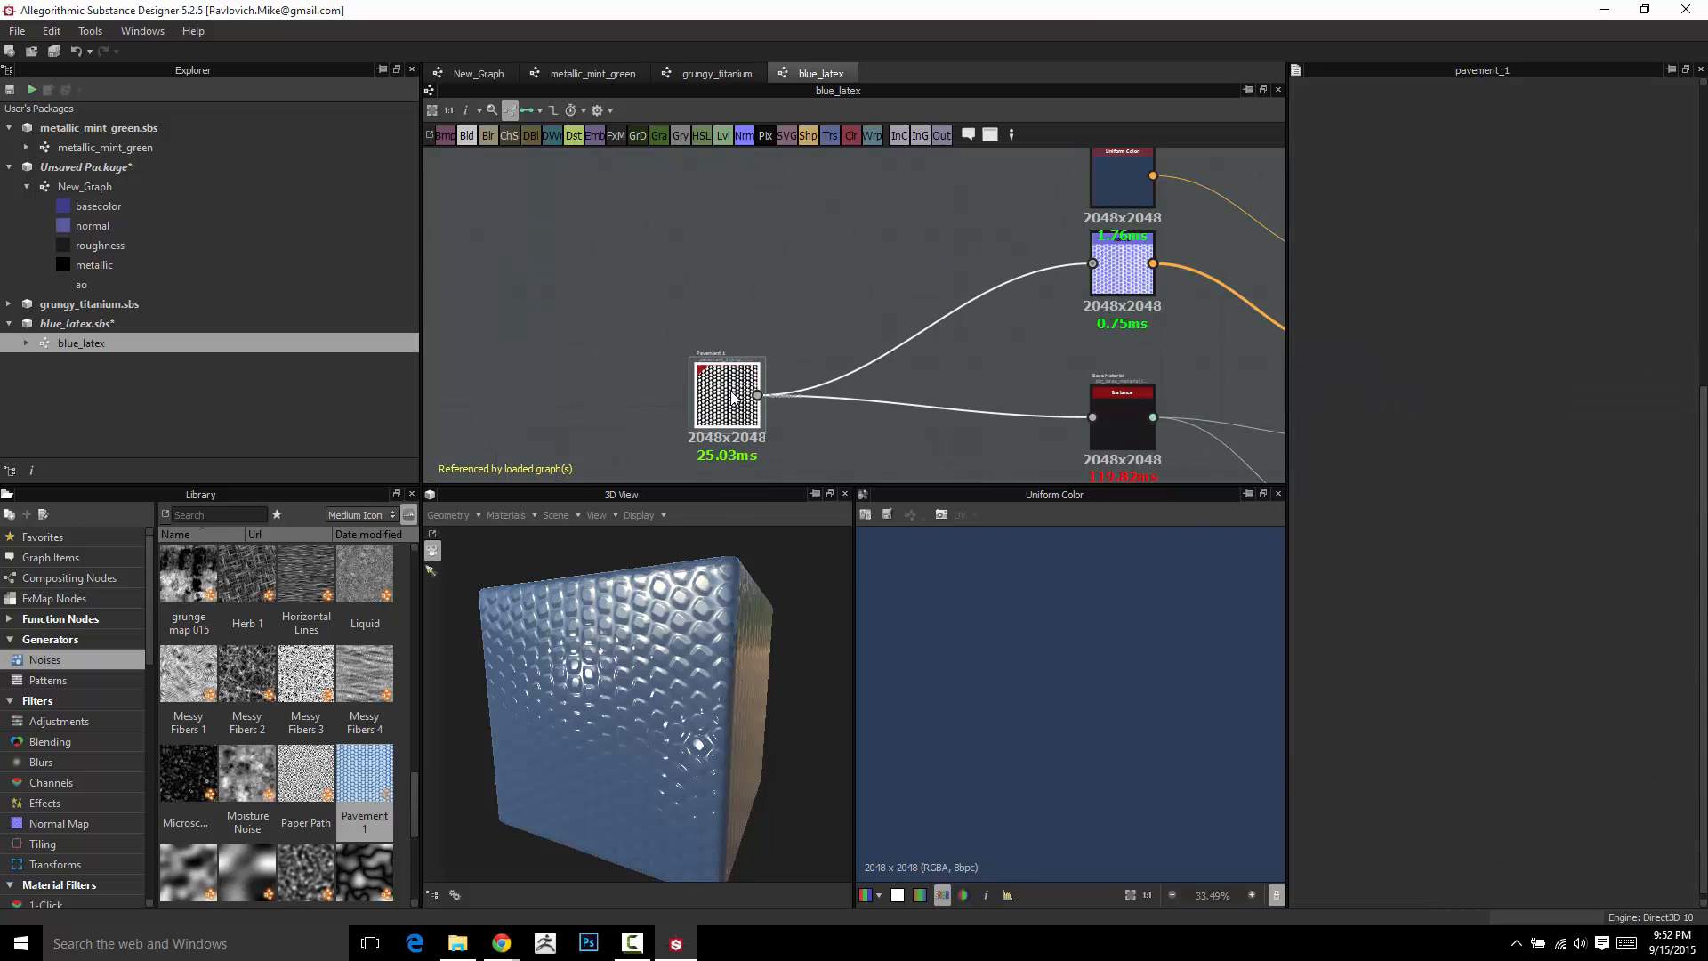
middle_click_drag(884, 463, 634, 386)
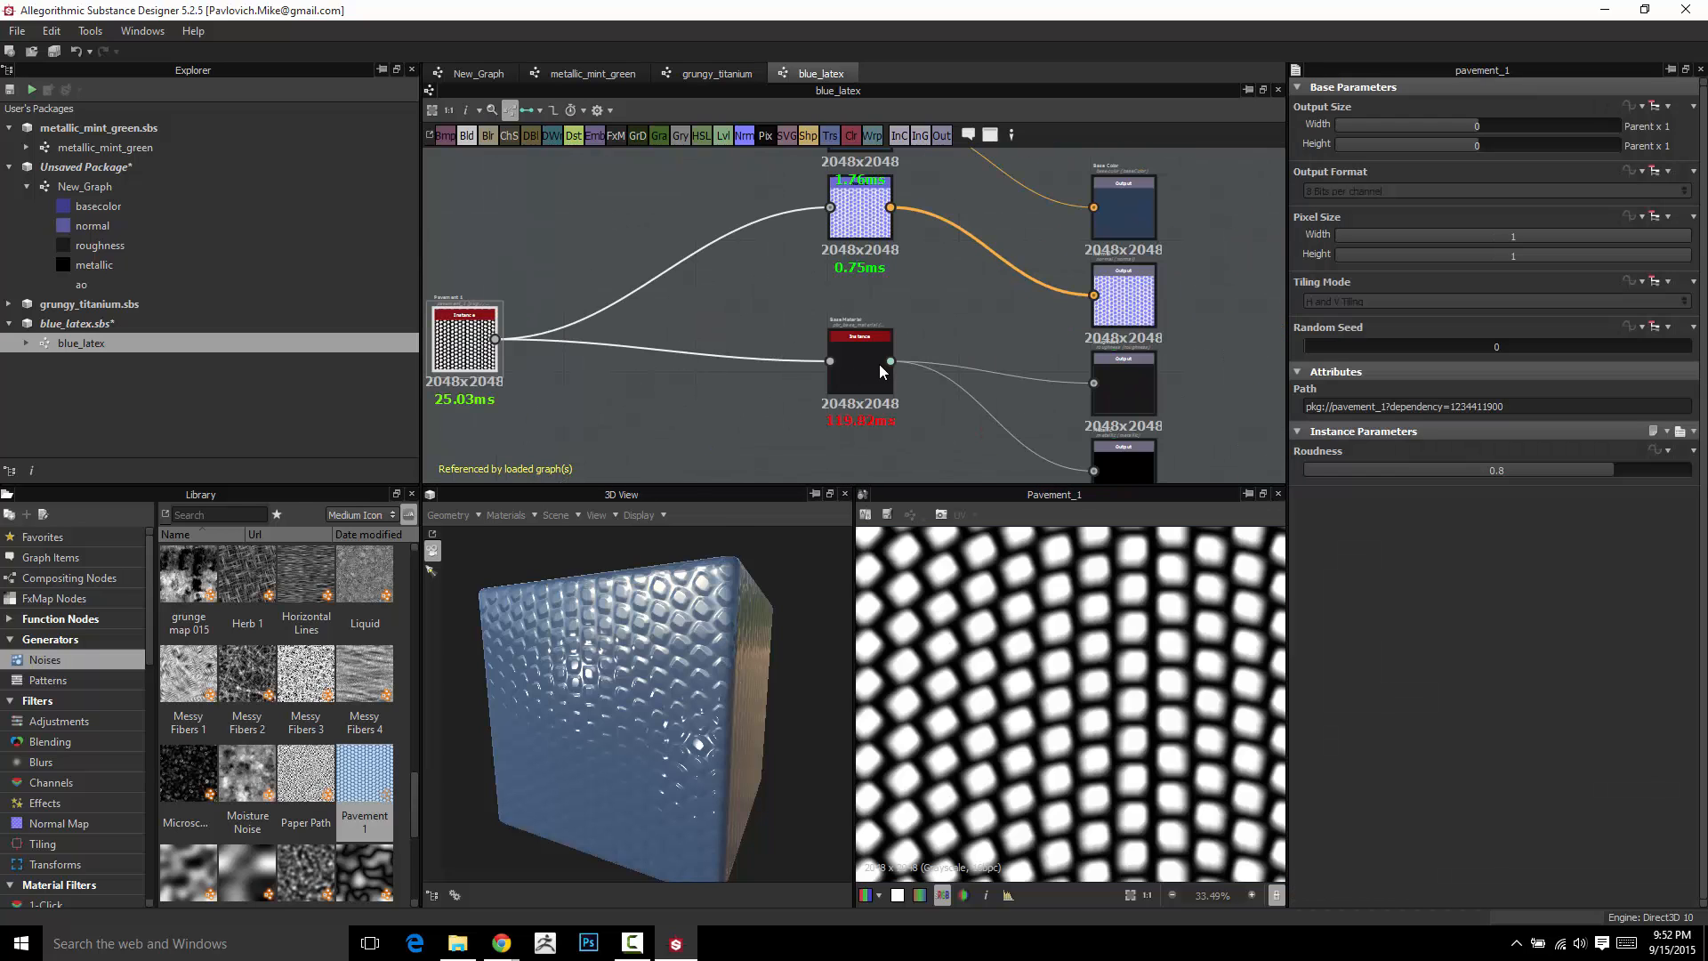
left_click_drag(830, 360, 779, 359)
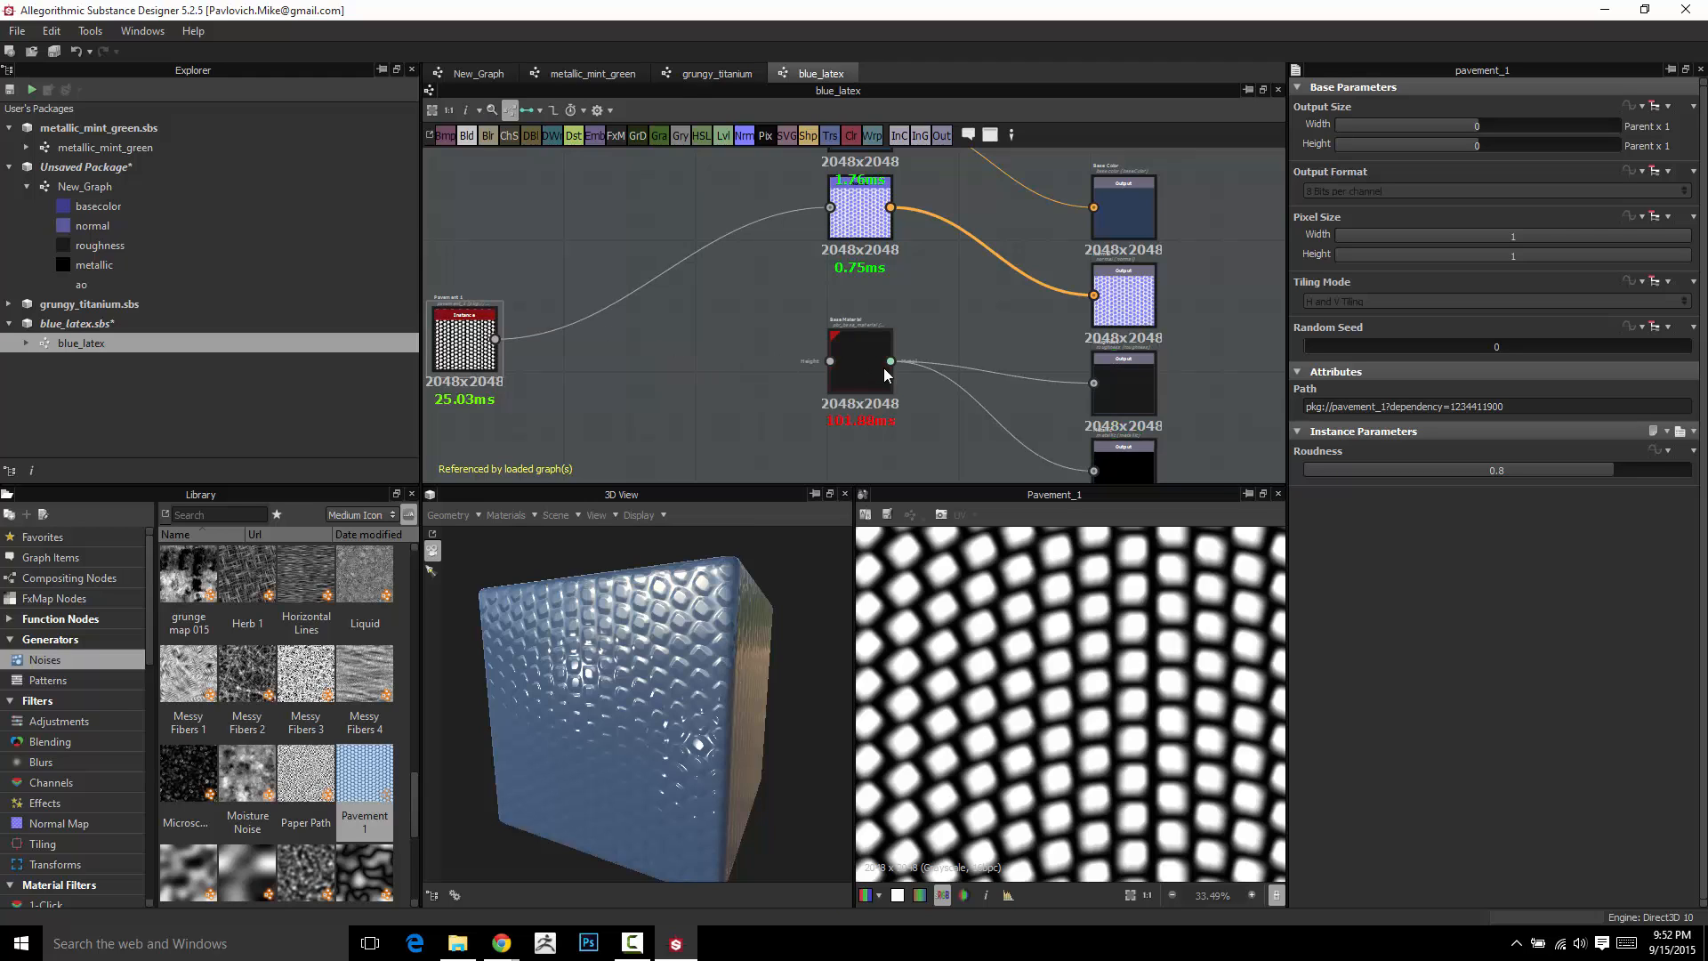
Turn off the user-defined Height map on the Base Material node, leaving its user-defined Base Color map disabled
scroll(846, 367, "up", 3)
double_click(863, 354)
scroll(1494, 654, "down", 3)
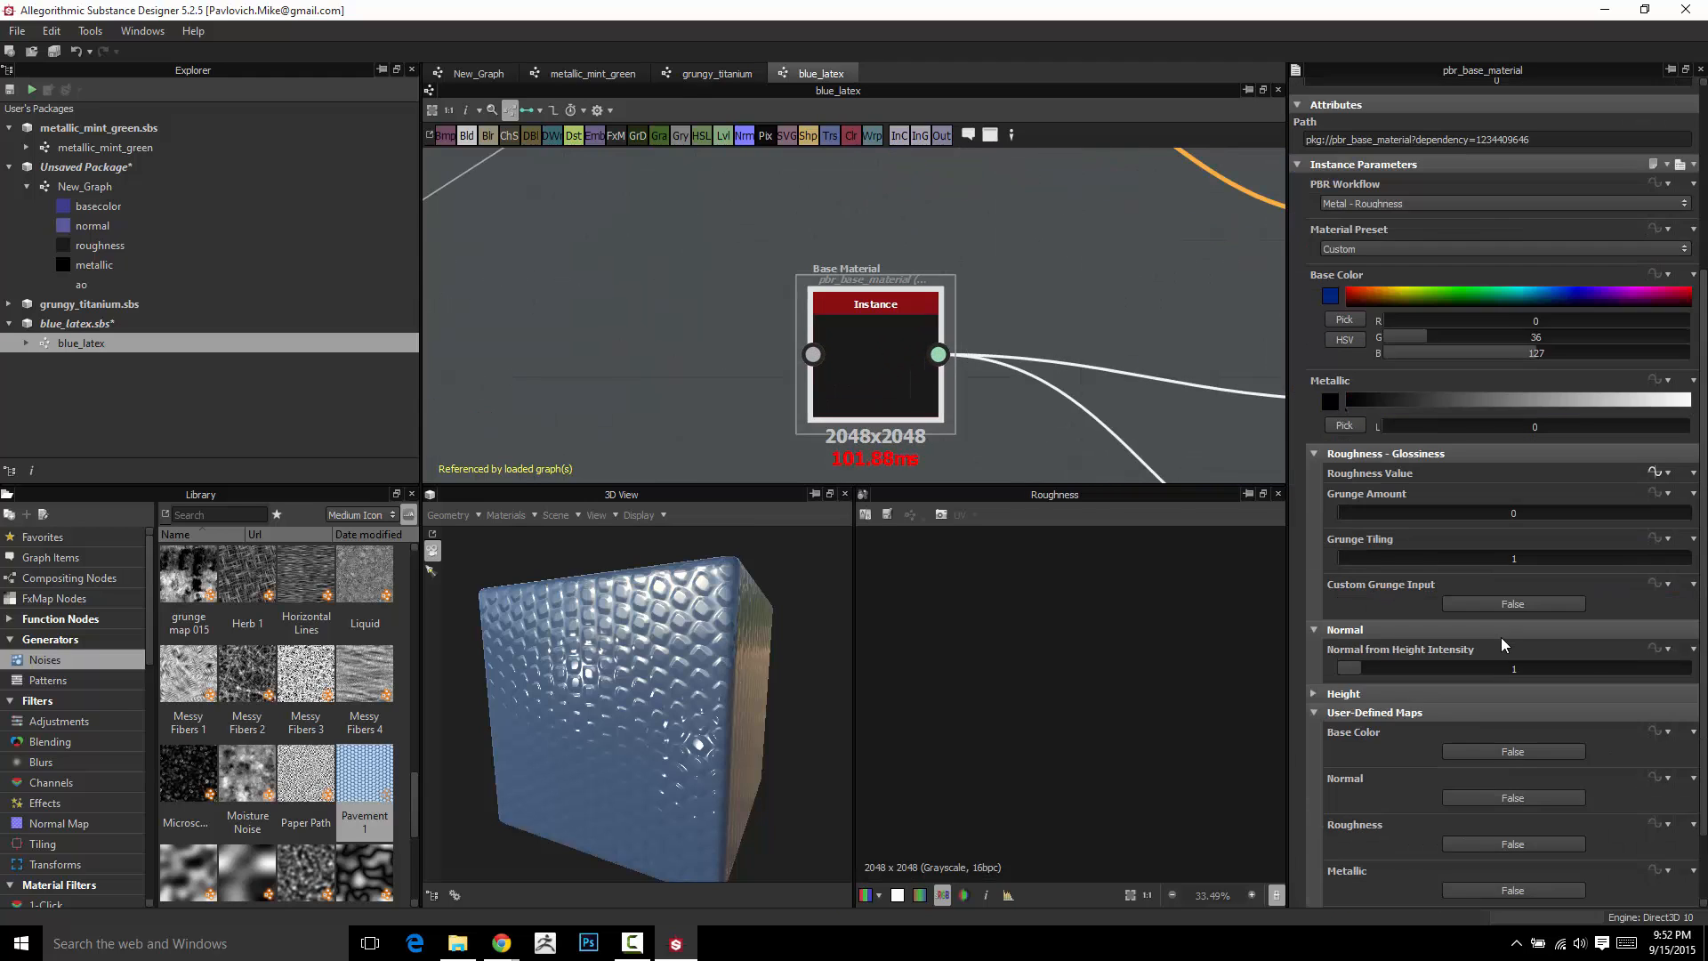
scroll(1494, 654, "down", 1)
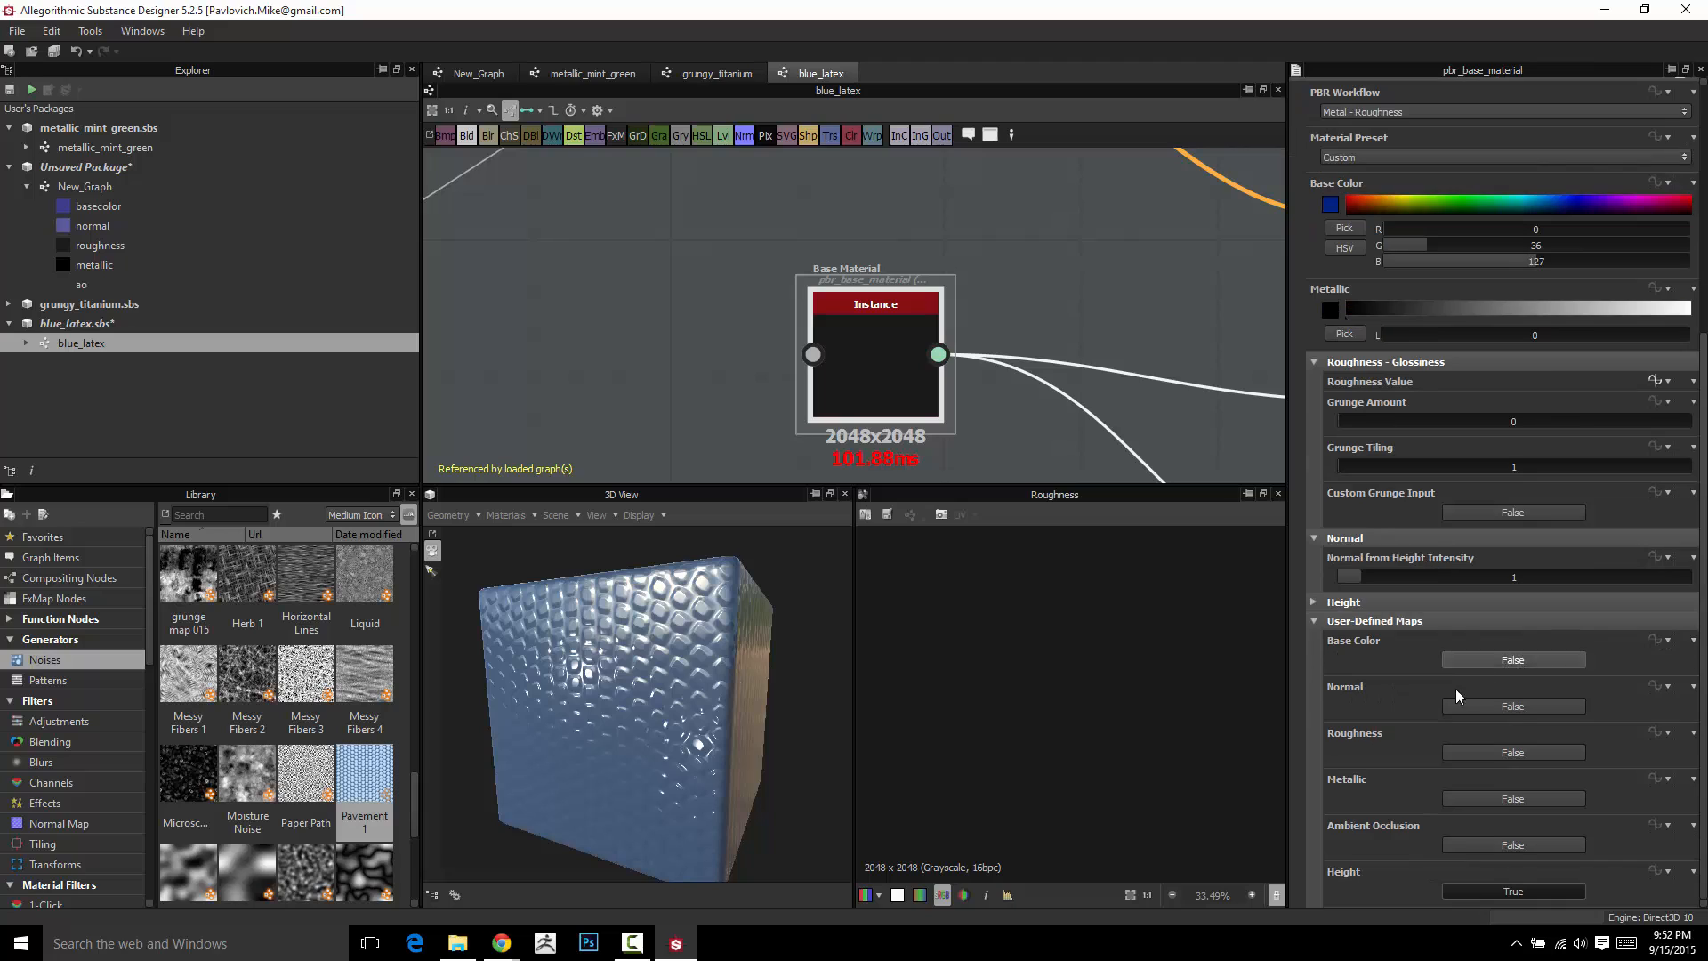
left_click(1517, 891)
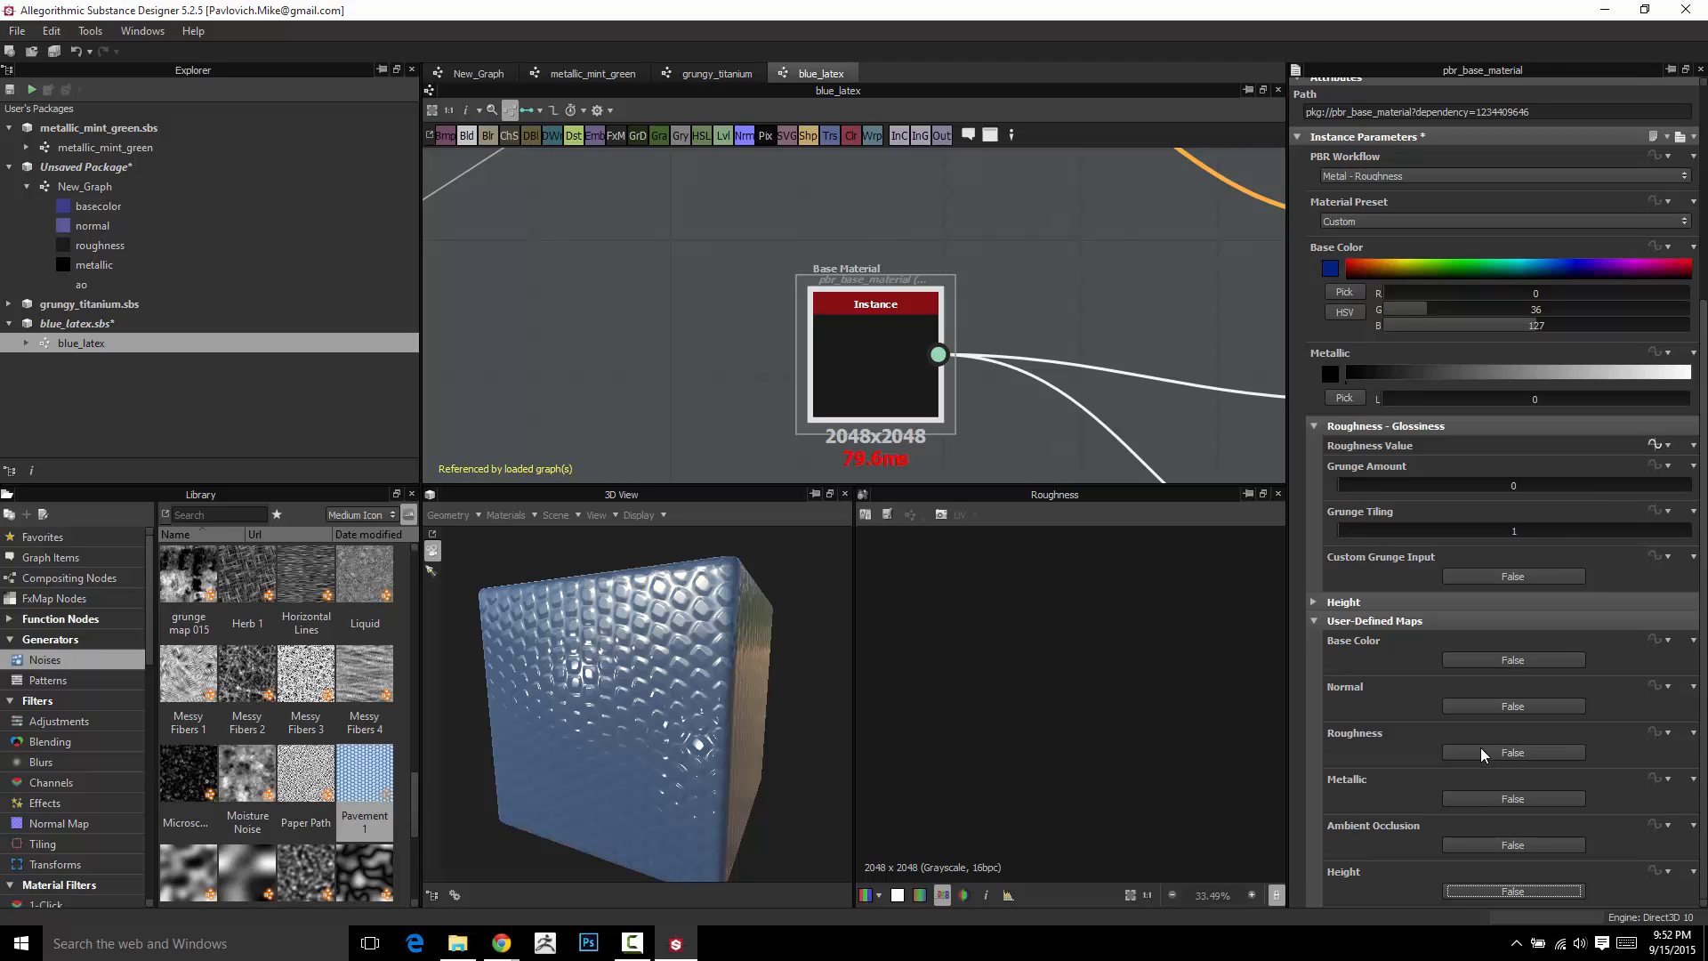
left_click(1513, 660)
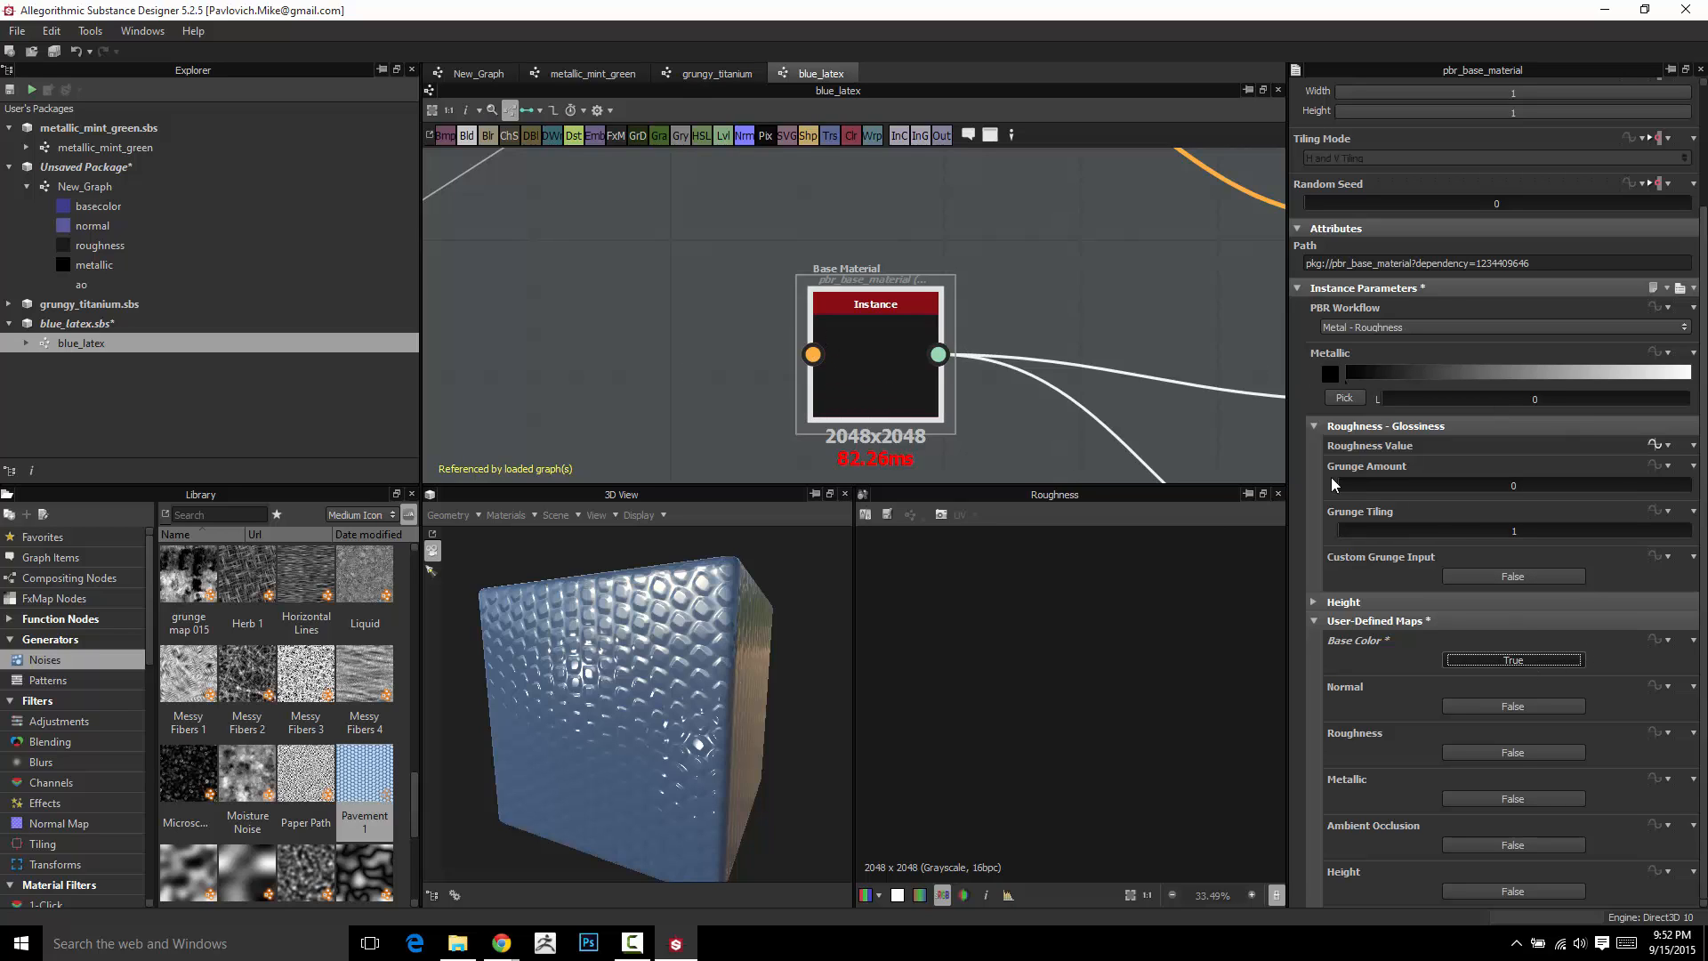
left_click(1512, 660)
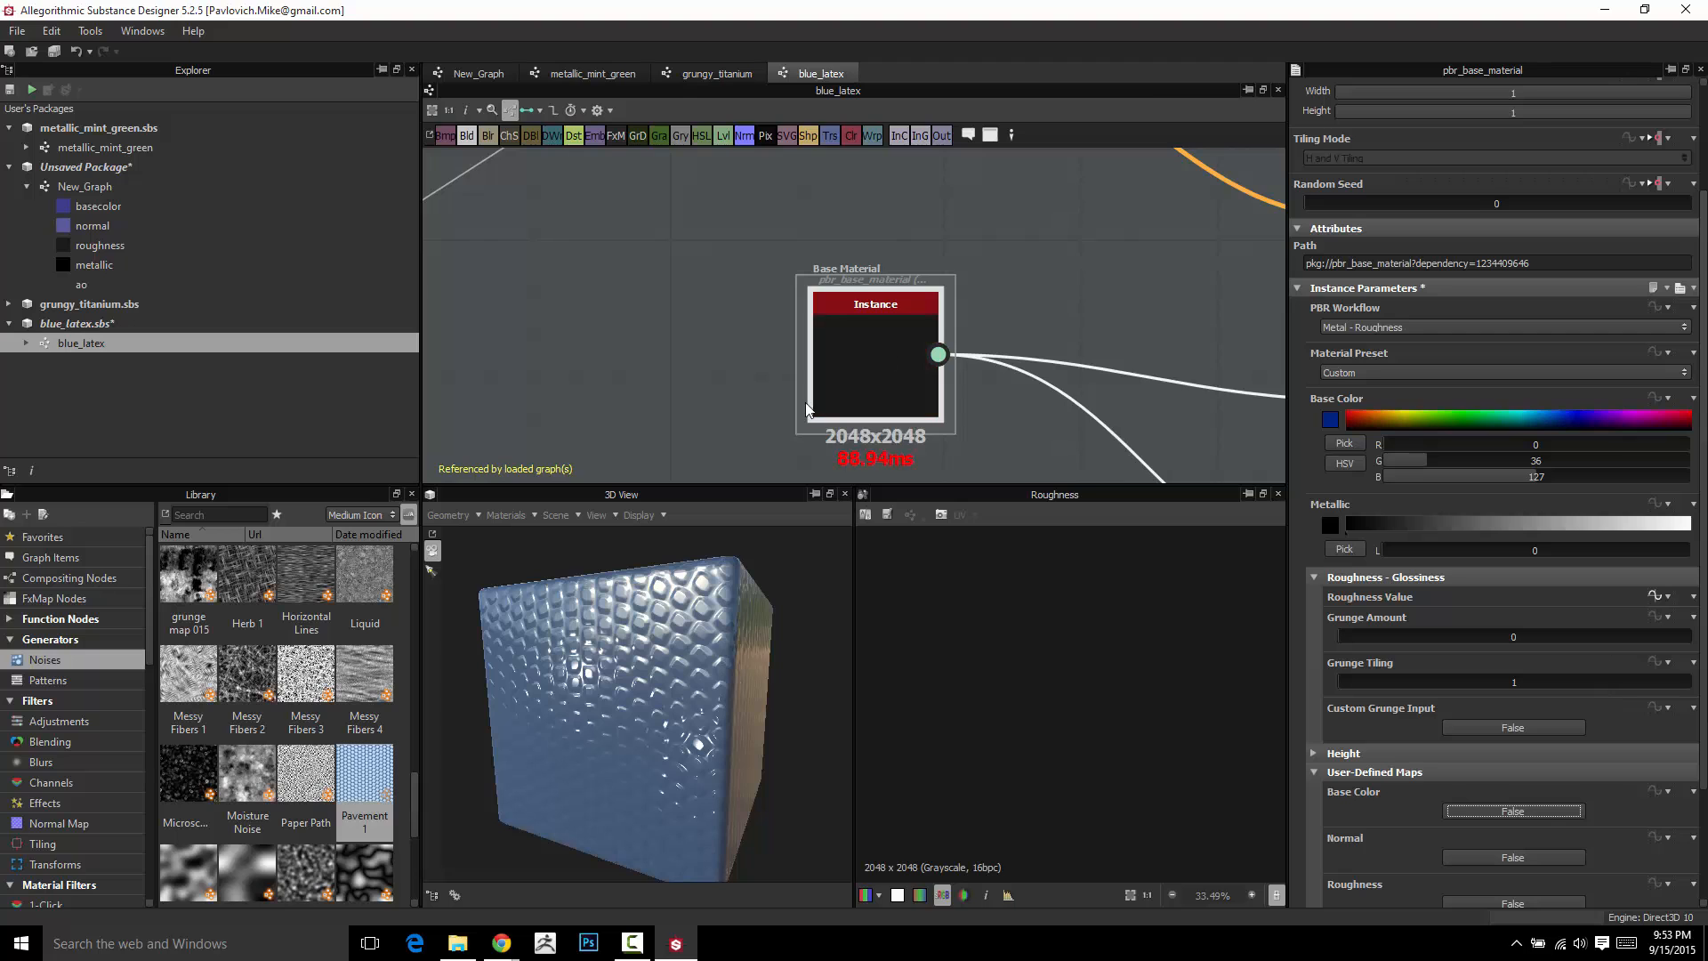
Move the Pavement 1 node up level with the Normal node and preview its pattern
scroll(712, 360, "down", 5)
middle_click_drag(711, 360, 779, 352)
left_click_drag(645, 364, 652, 289)
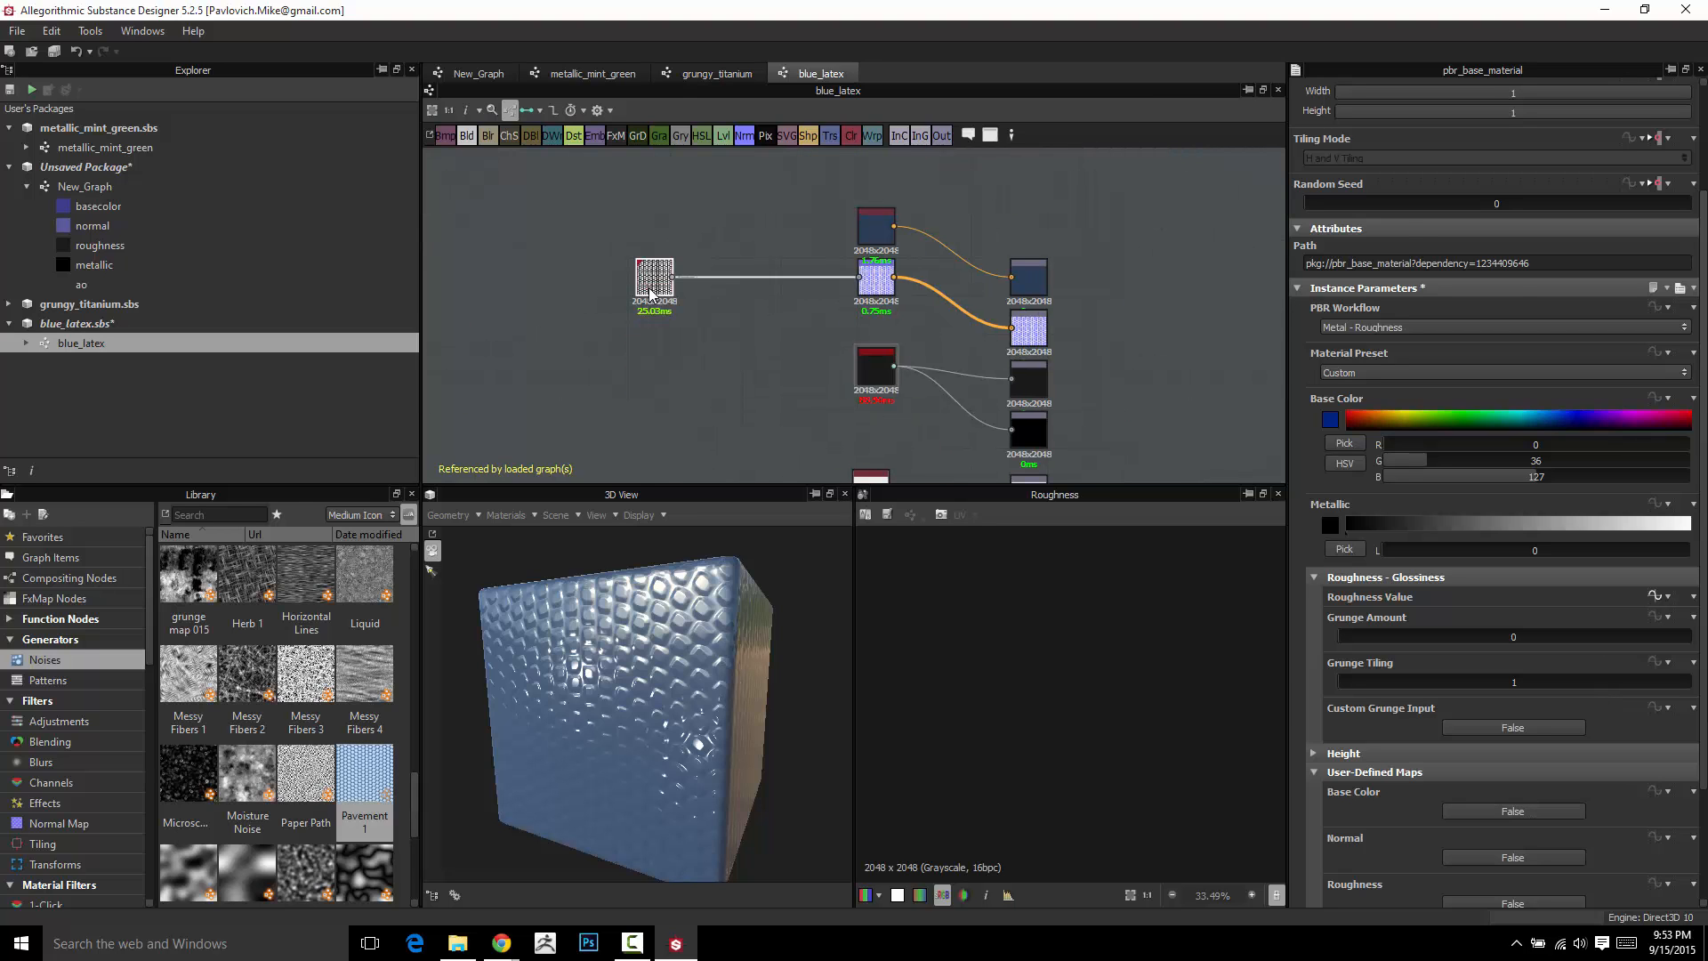
scroll(936, 679, "down", 2)
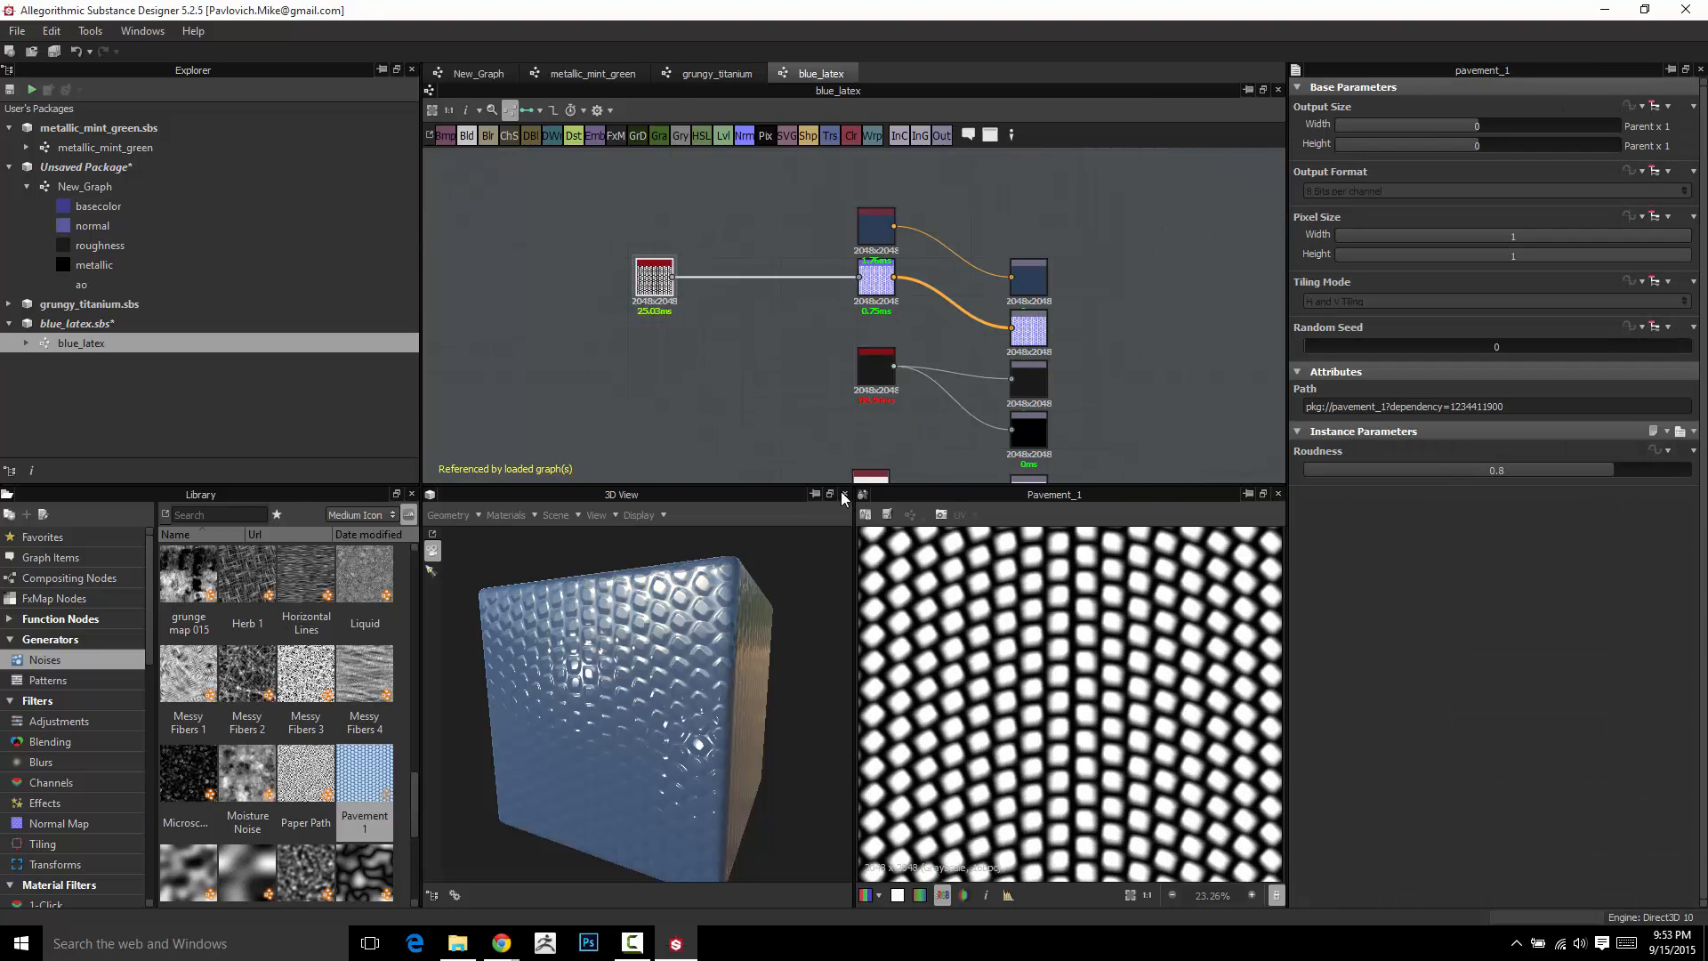
middle_click_drag(713, 309, 708, 393)
scroll(708, 392, "up", 3)
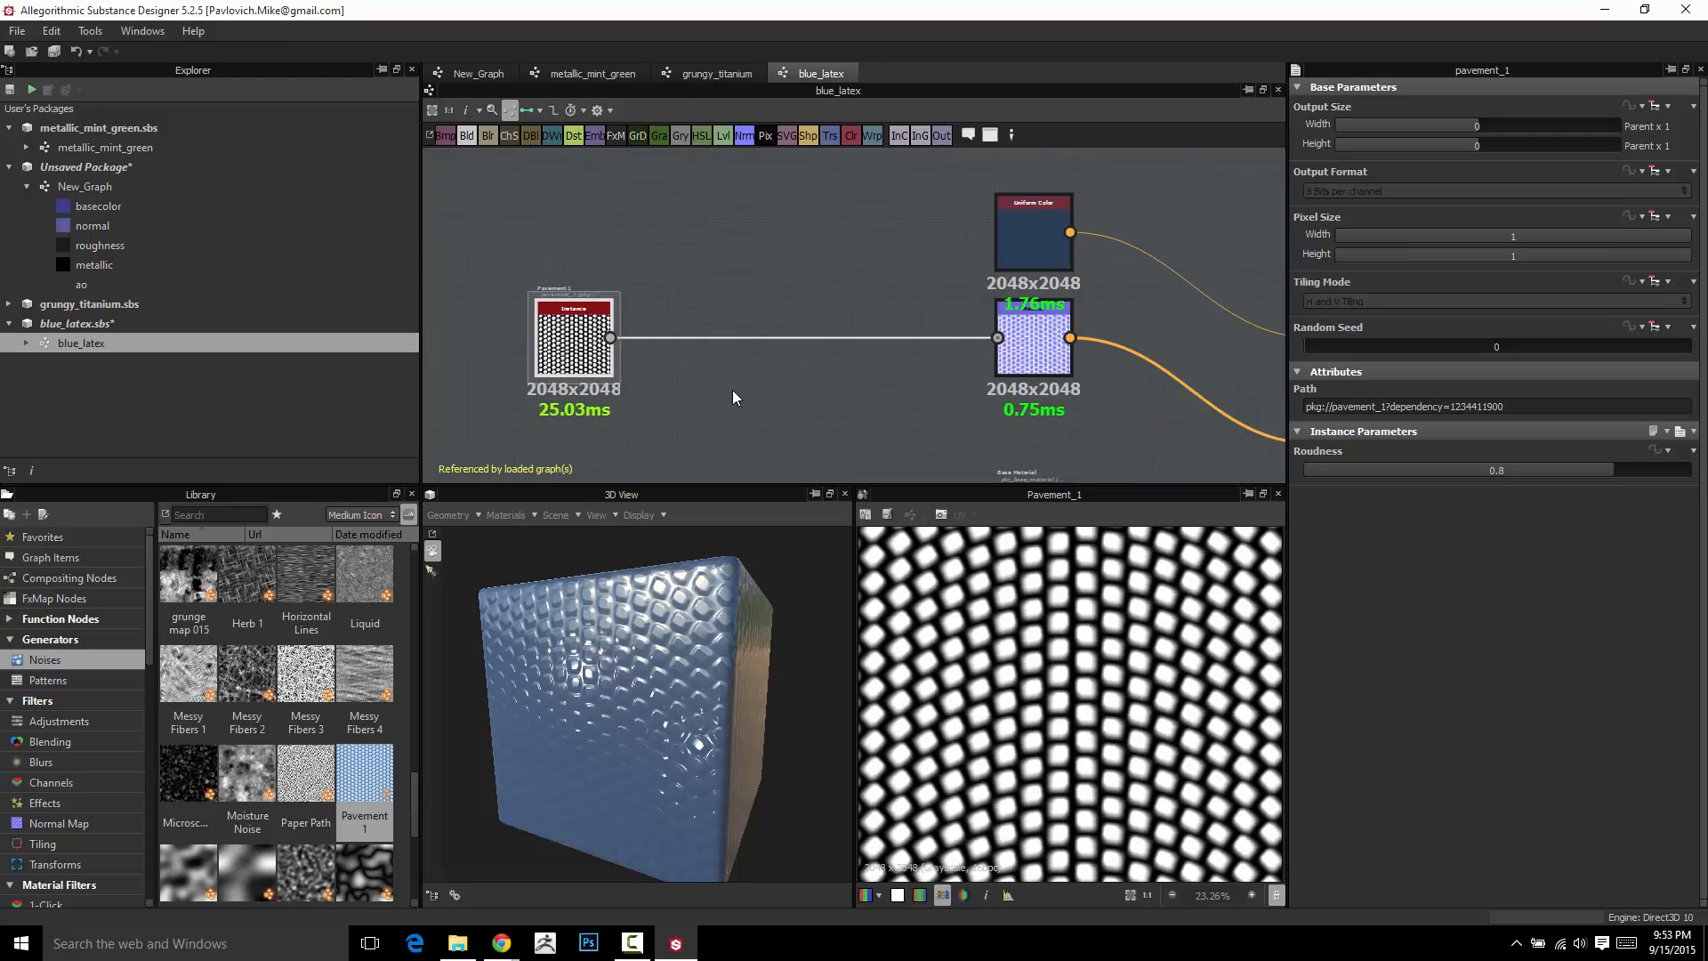
Preview the Uniform Color node, return the preview to Pavement 1, and nudge that node slightly toward the Normal node
left_click(1025, 235)
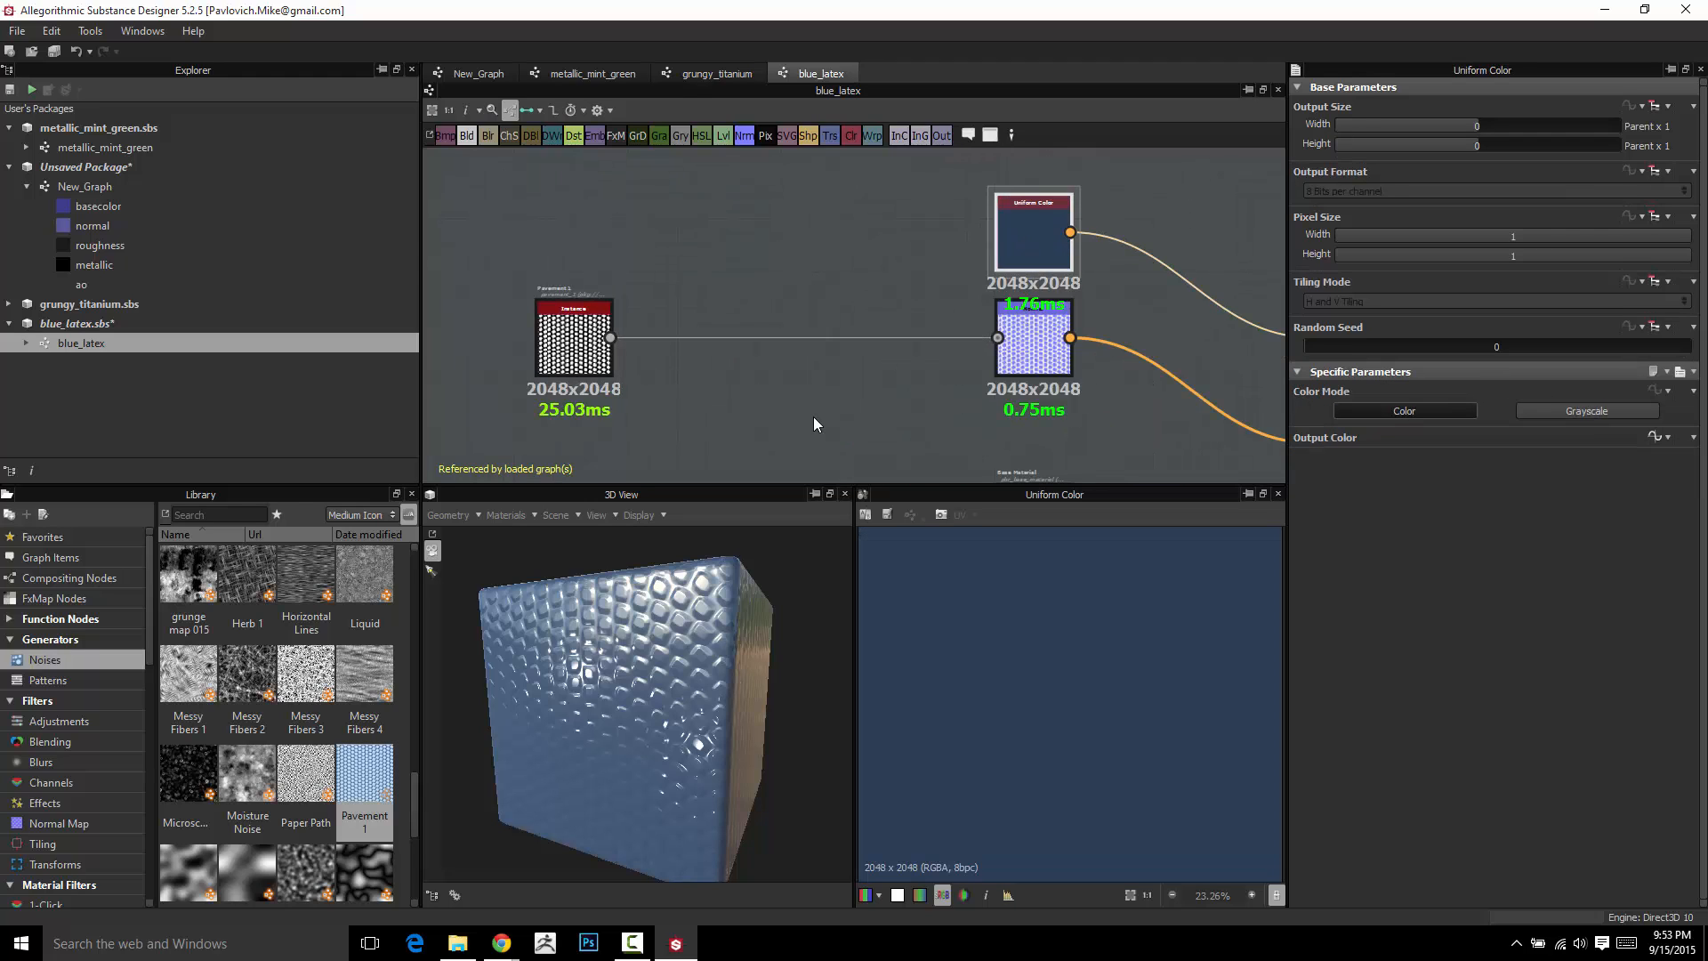
double_click(556, 339)
mouse_move(559, 338)
left_mouse_down()
mouse_move(563, 361)
mouse_move(559, 302)
mouse_move(557, 327)
left_mouse_up()
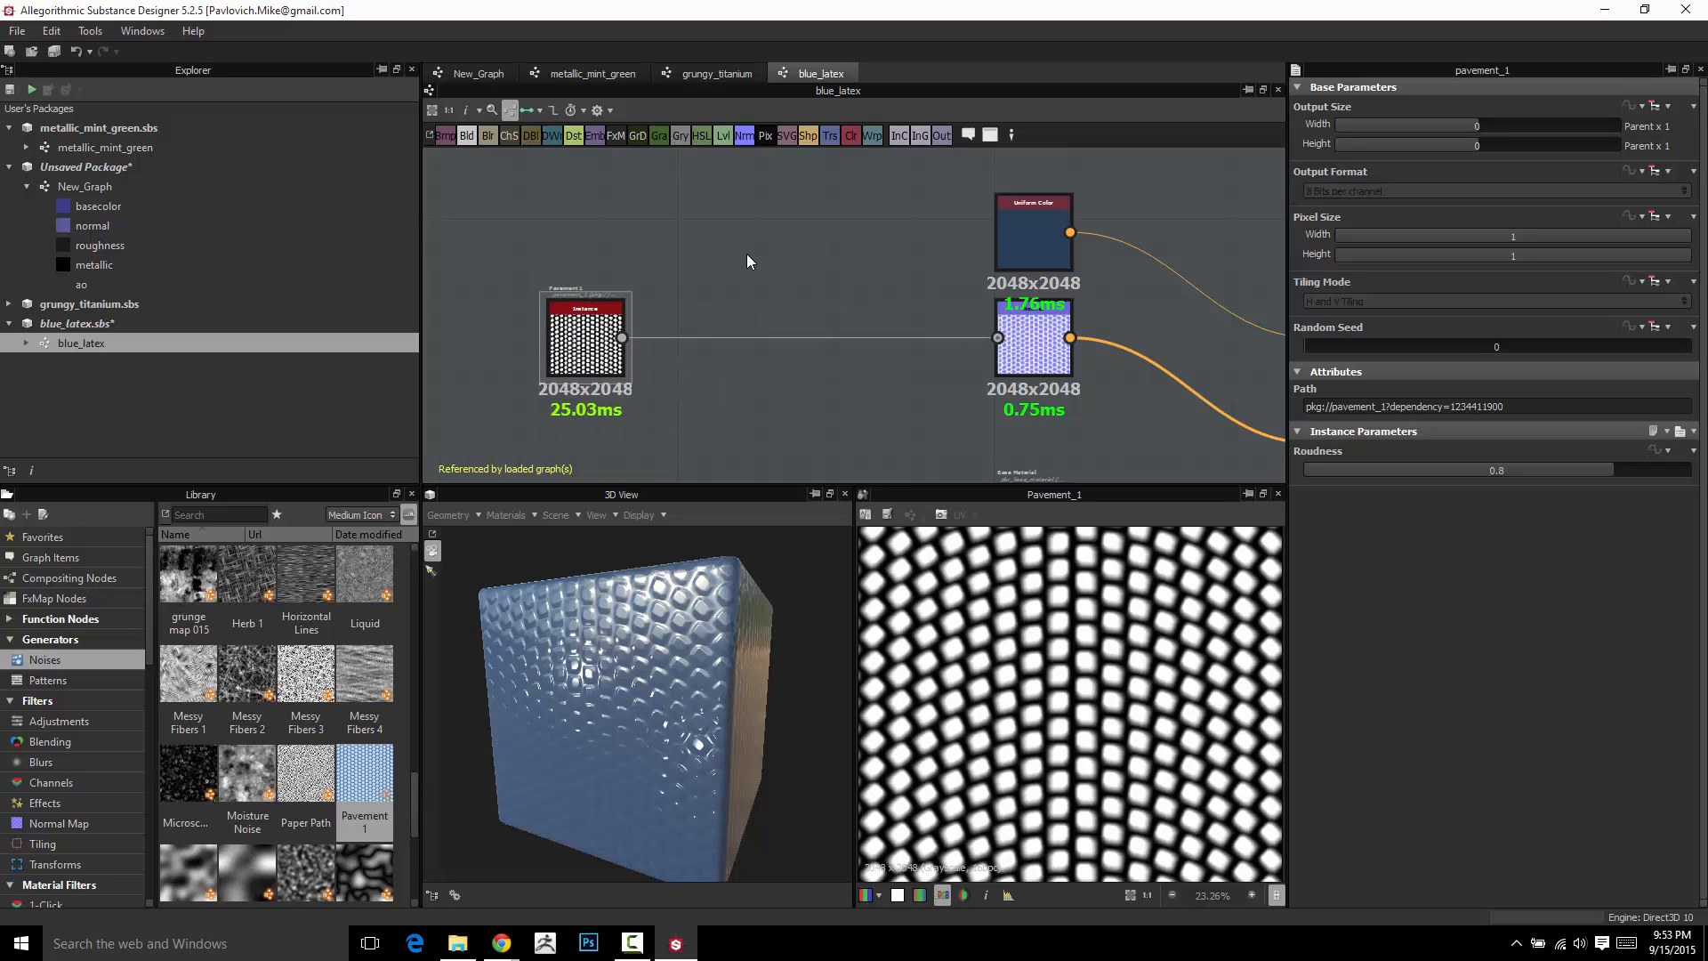
Add a Blend node and place it above the gap between the Uniform Color node and the Base Color output
key("space")
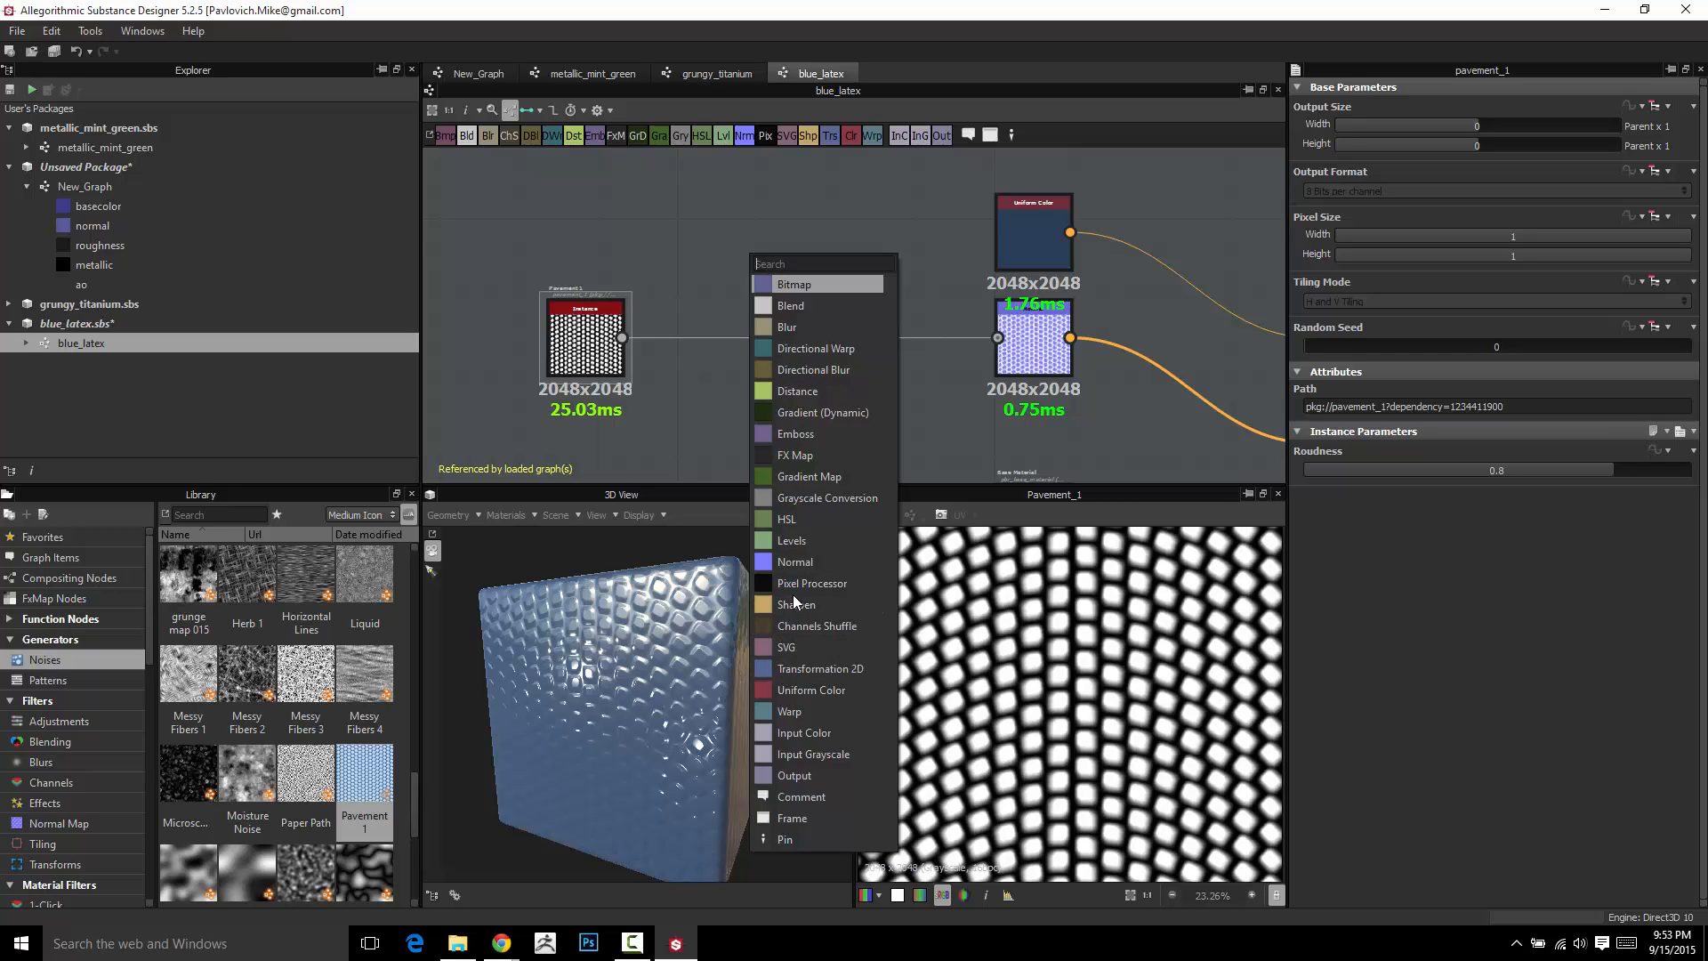
left_click(813, 308)
left_click_drag(731, 286, 852, 259)
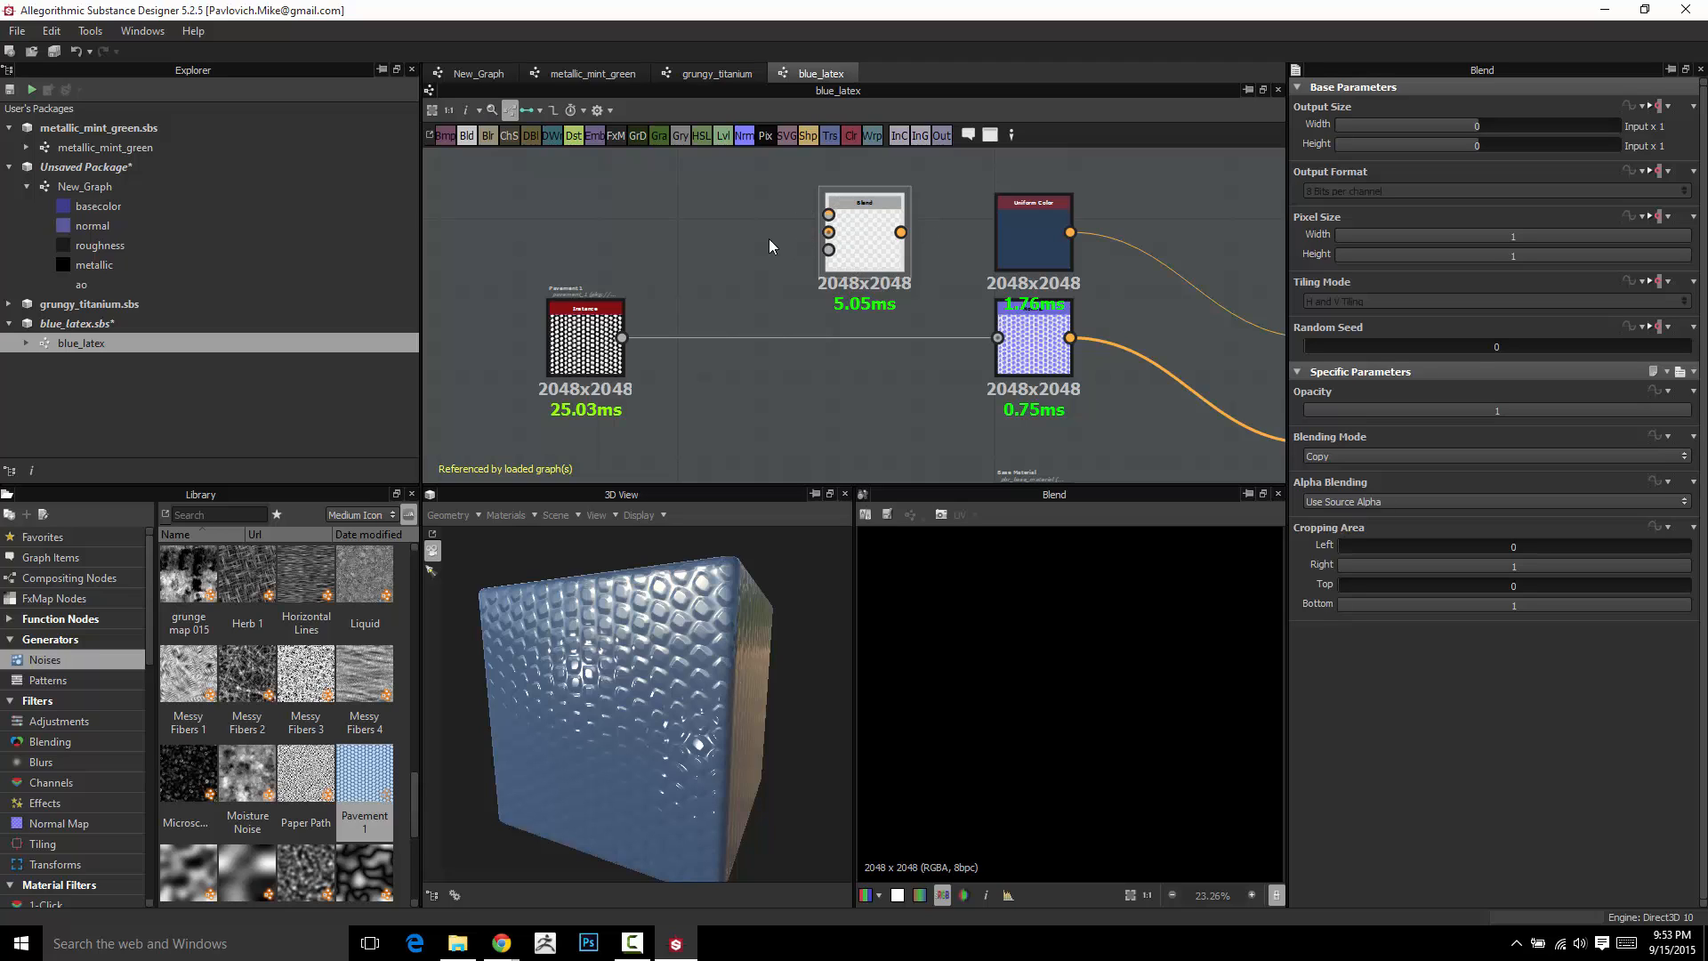
mouse_move(709, 260)
middle_mouse_down()
mouse_move(549, 286)
mouse_move(697, 254)
middle_mouse_up()
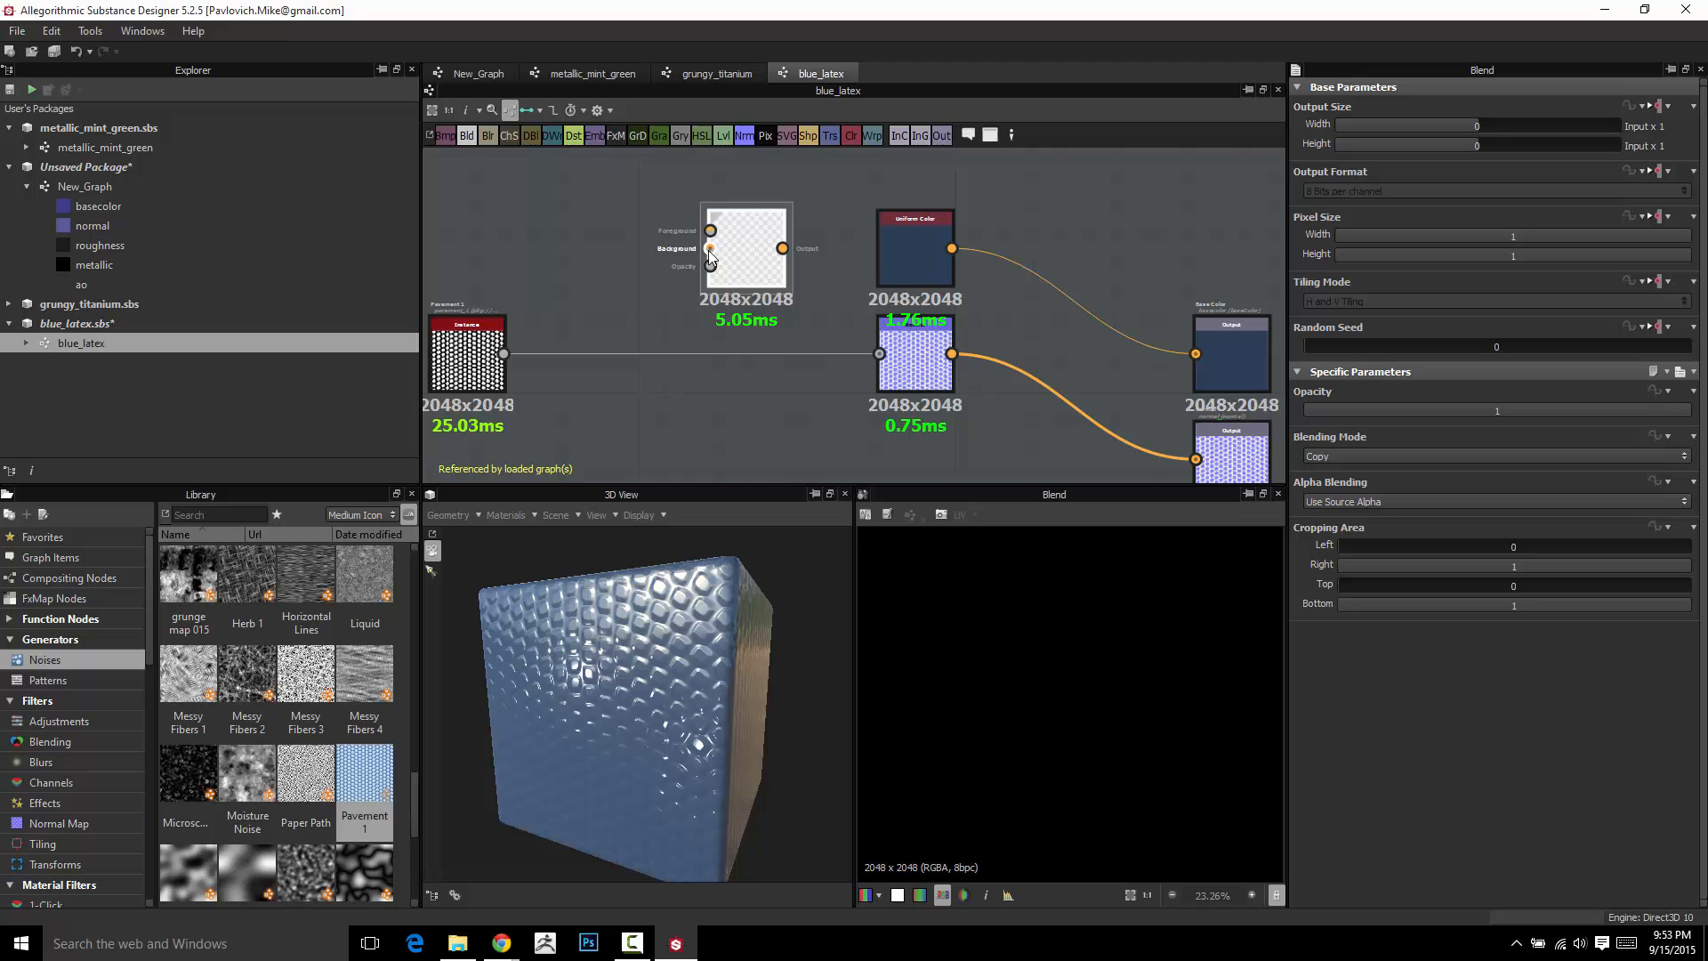
left_click_drag(747, 254, 1089, 200)
middle_click_drag(917, 231, 667, 302)
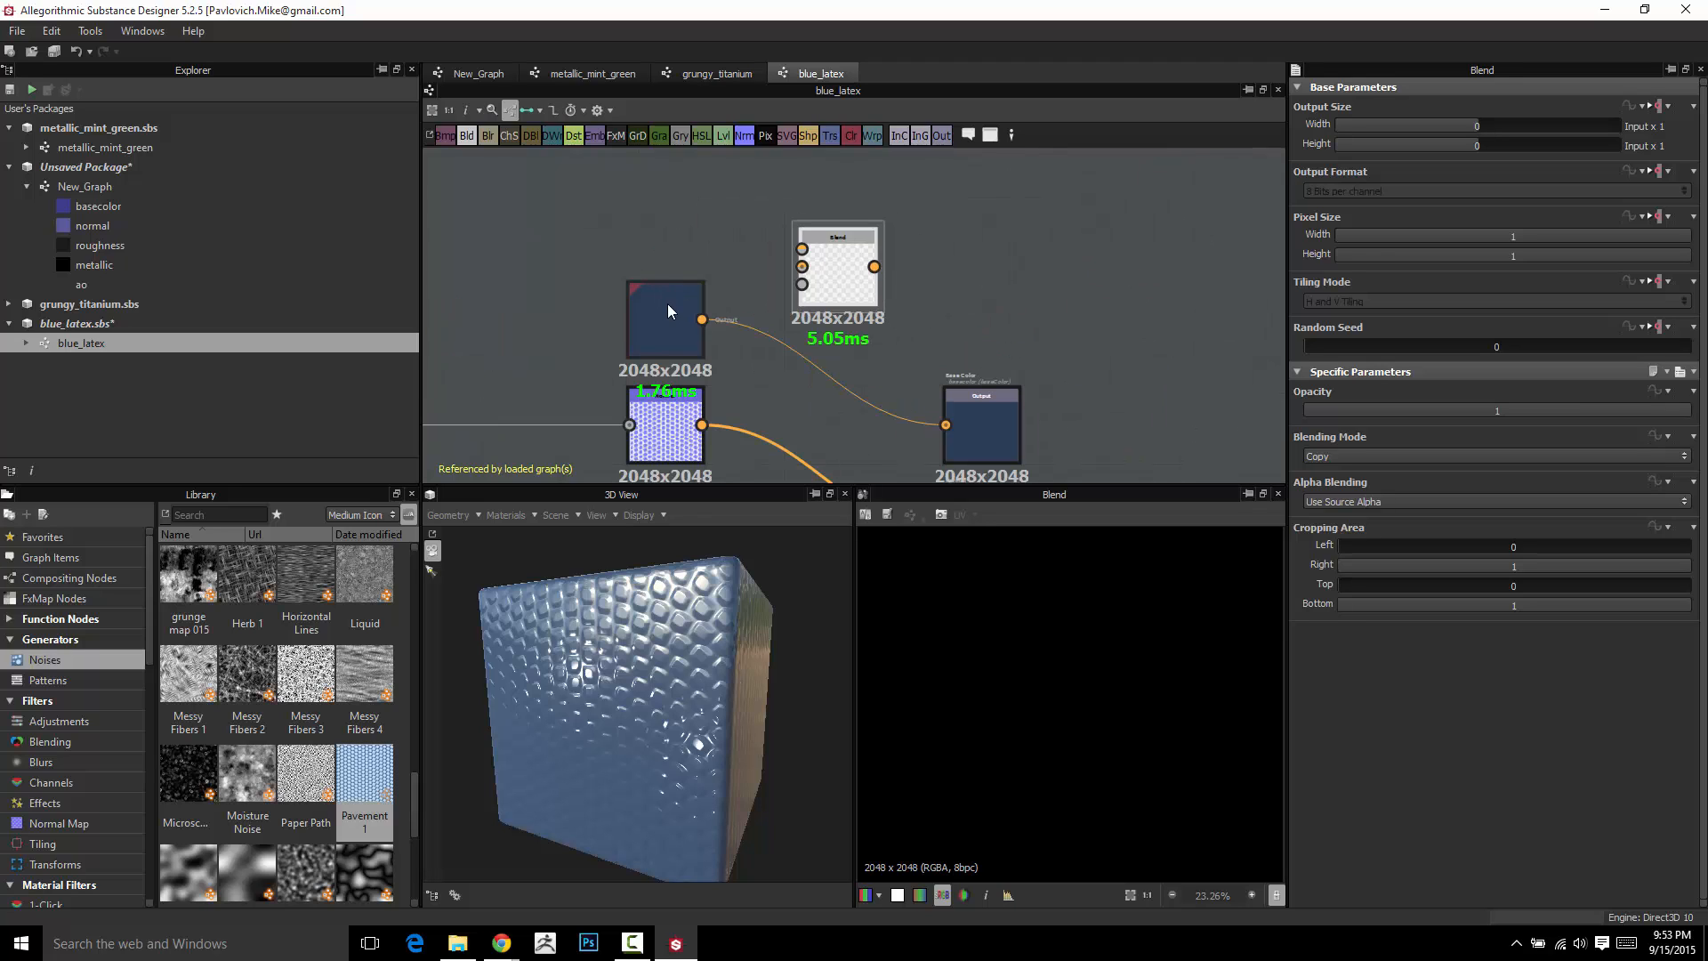
Connect the Uniform Color node's output to the Foreground input of the Blend node
left_click(681, 322)
left_click_drag(741, 250, 867, 234)
scroll(633, 233, "down", 1)
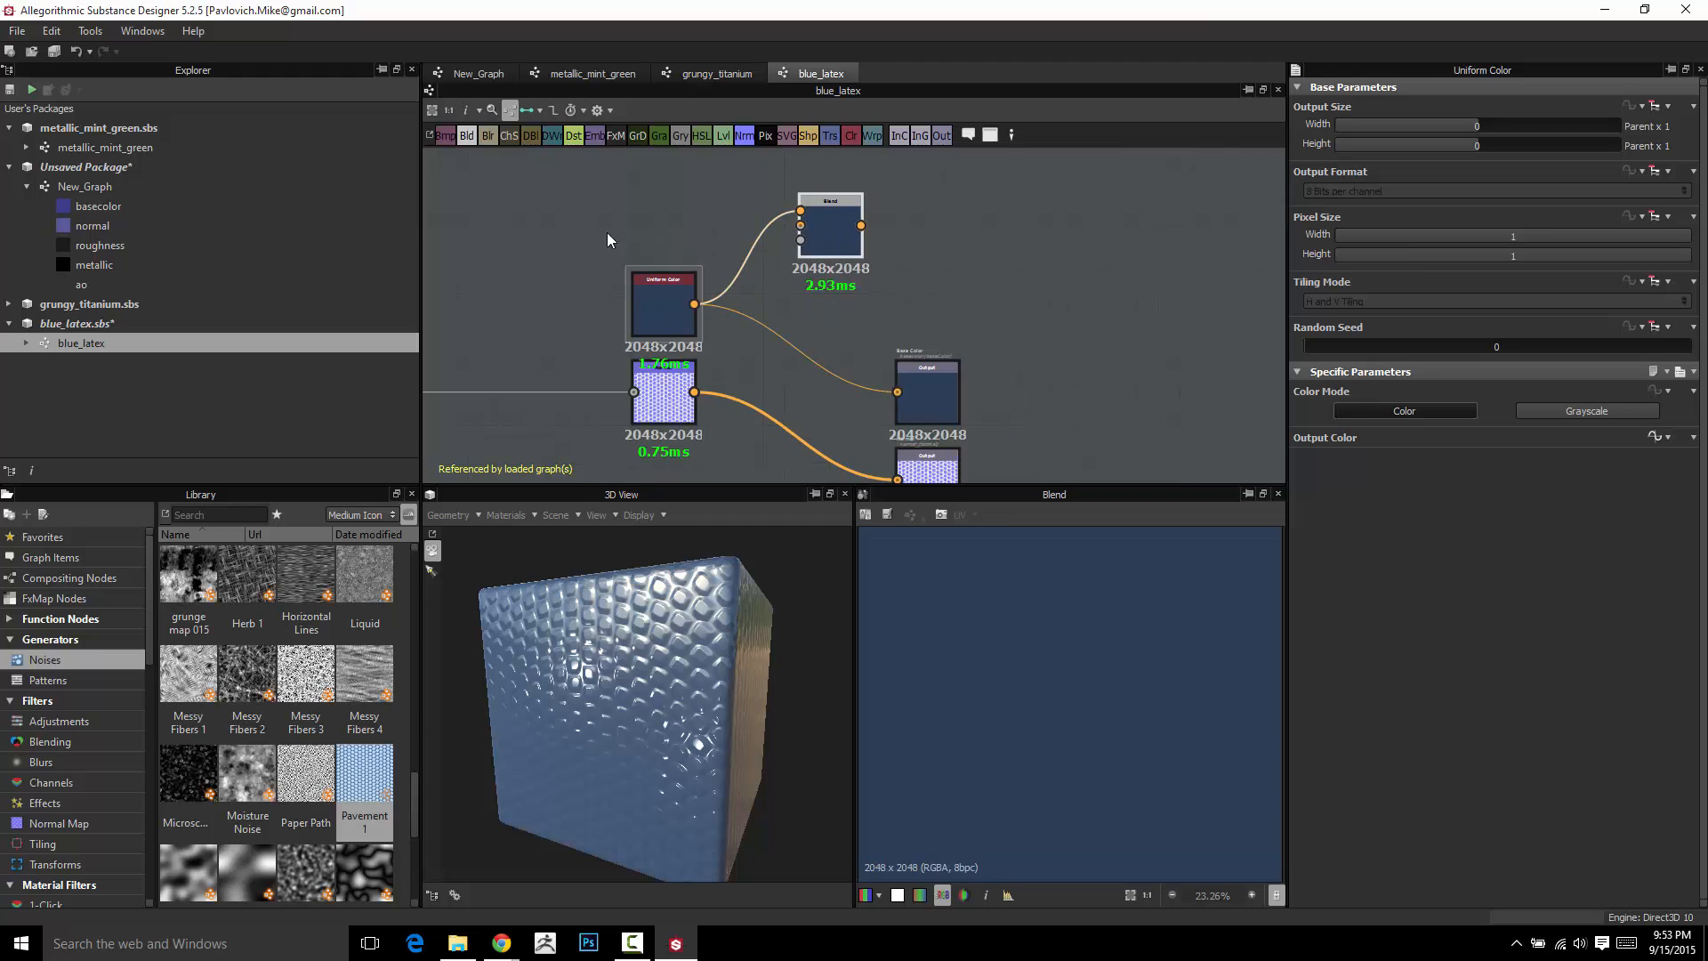
Connect Pavement 1 to the Blend node's Background input and inspect the Blend node's inputs for colour and grayscale compatibility
middle_click_drag(608, 234, 844, 208)
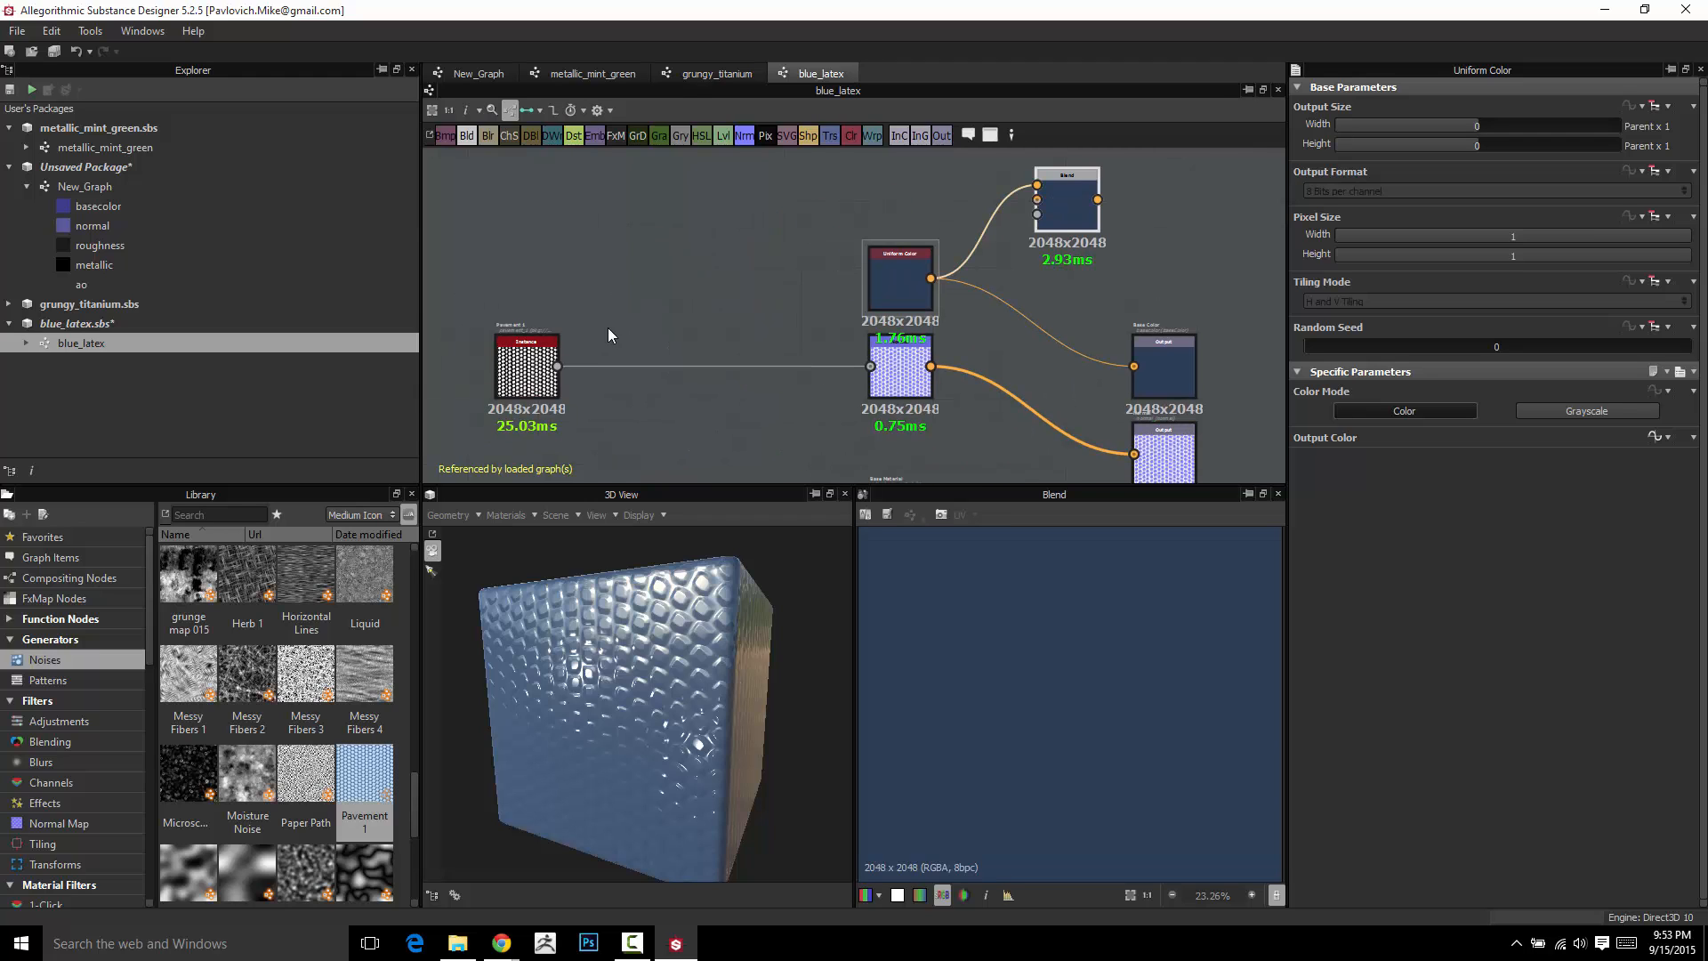
left_click(555, 367)
middle_click_drag(686, 295, 488, 343)
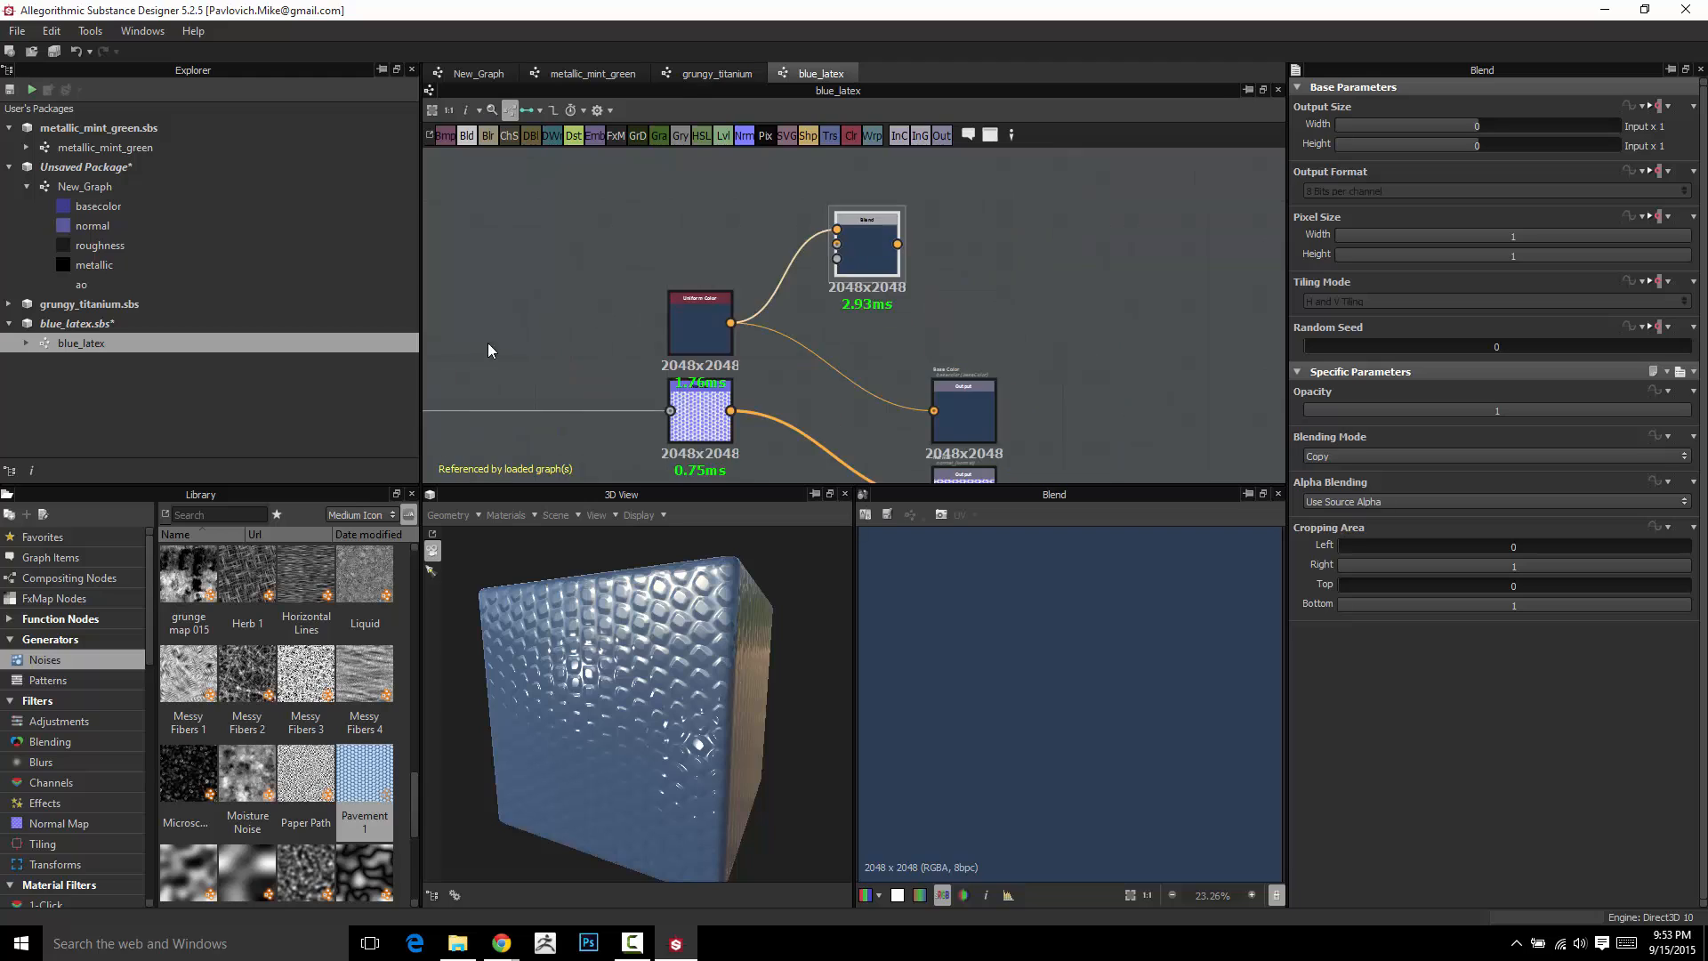
scroll(712, 270, "up", 4)
middle_click_drag(738, 253, 624, 345)
scroll(643, 328, "down", 1)
middle_click_drag(731, 276, 733, 304)
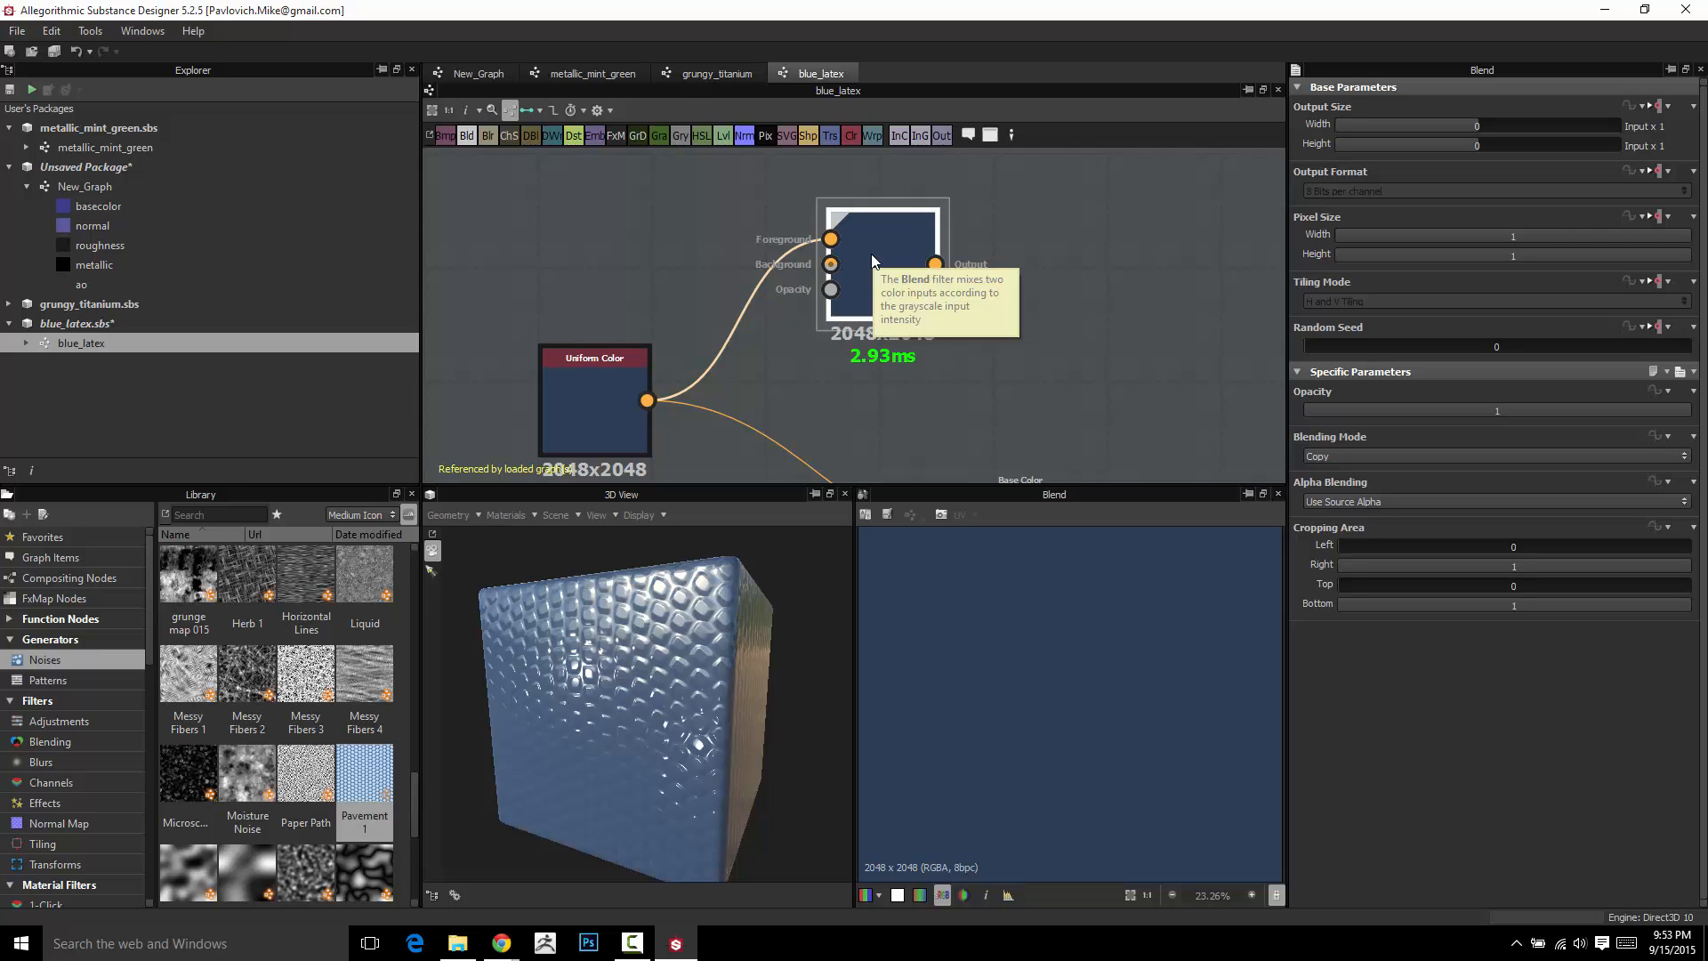
scroll(870, 257, "down", 4)
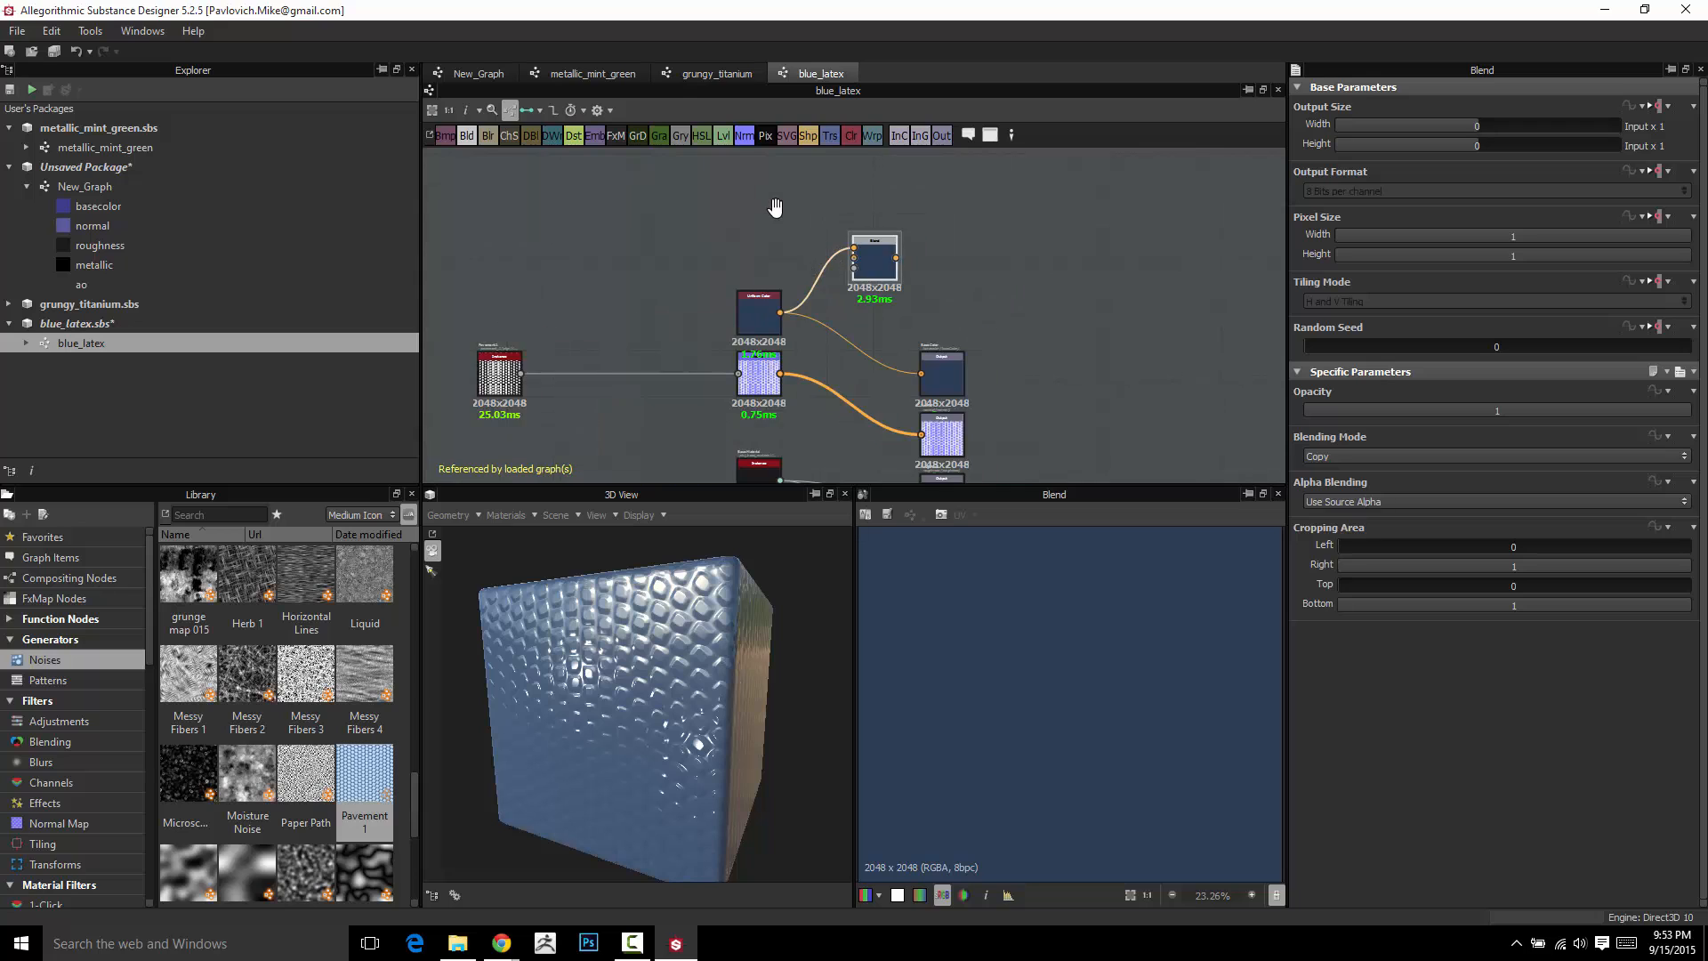
middle_click_drag(774, 206, 830, 160)
left_click_drag(576, 328, 908, 214)
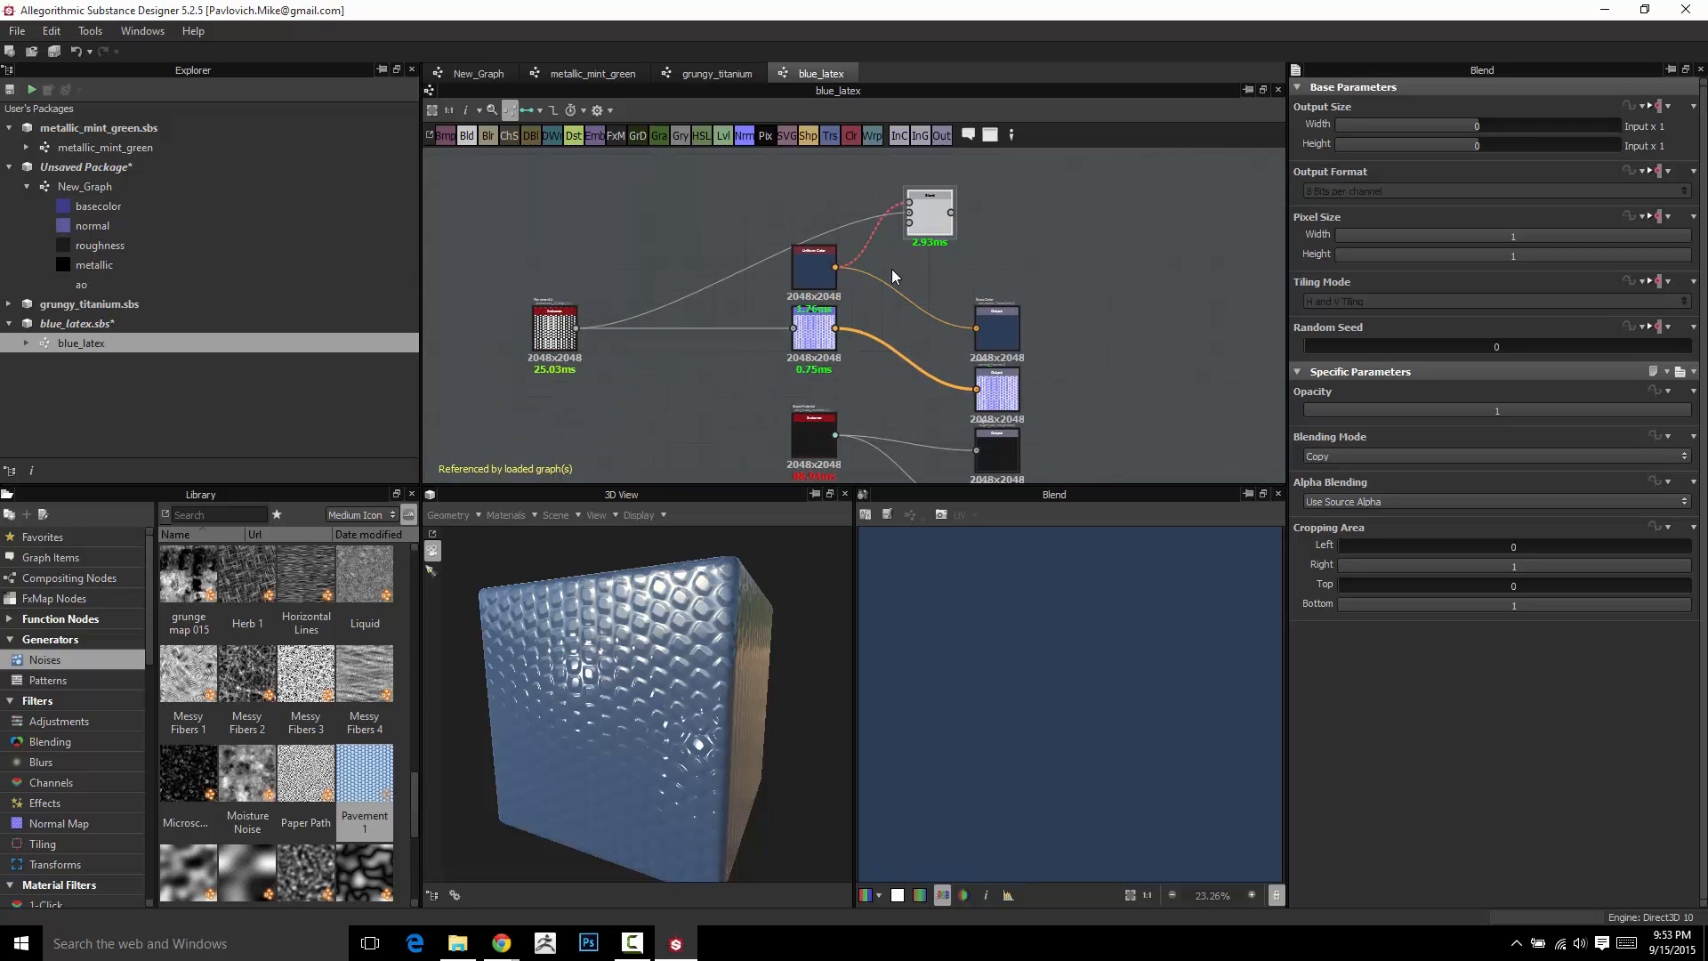
scroll(892, 269, "up", 2)
scroll(879, 227, "up", 5)
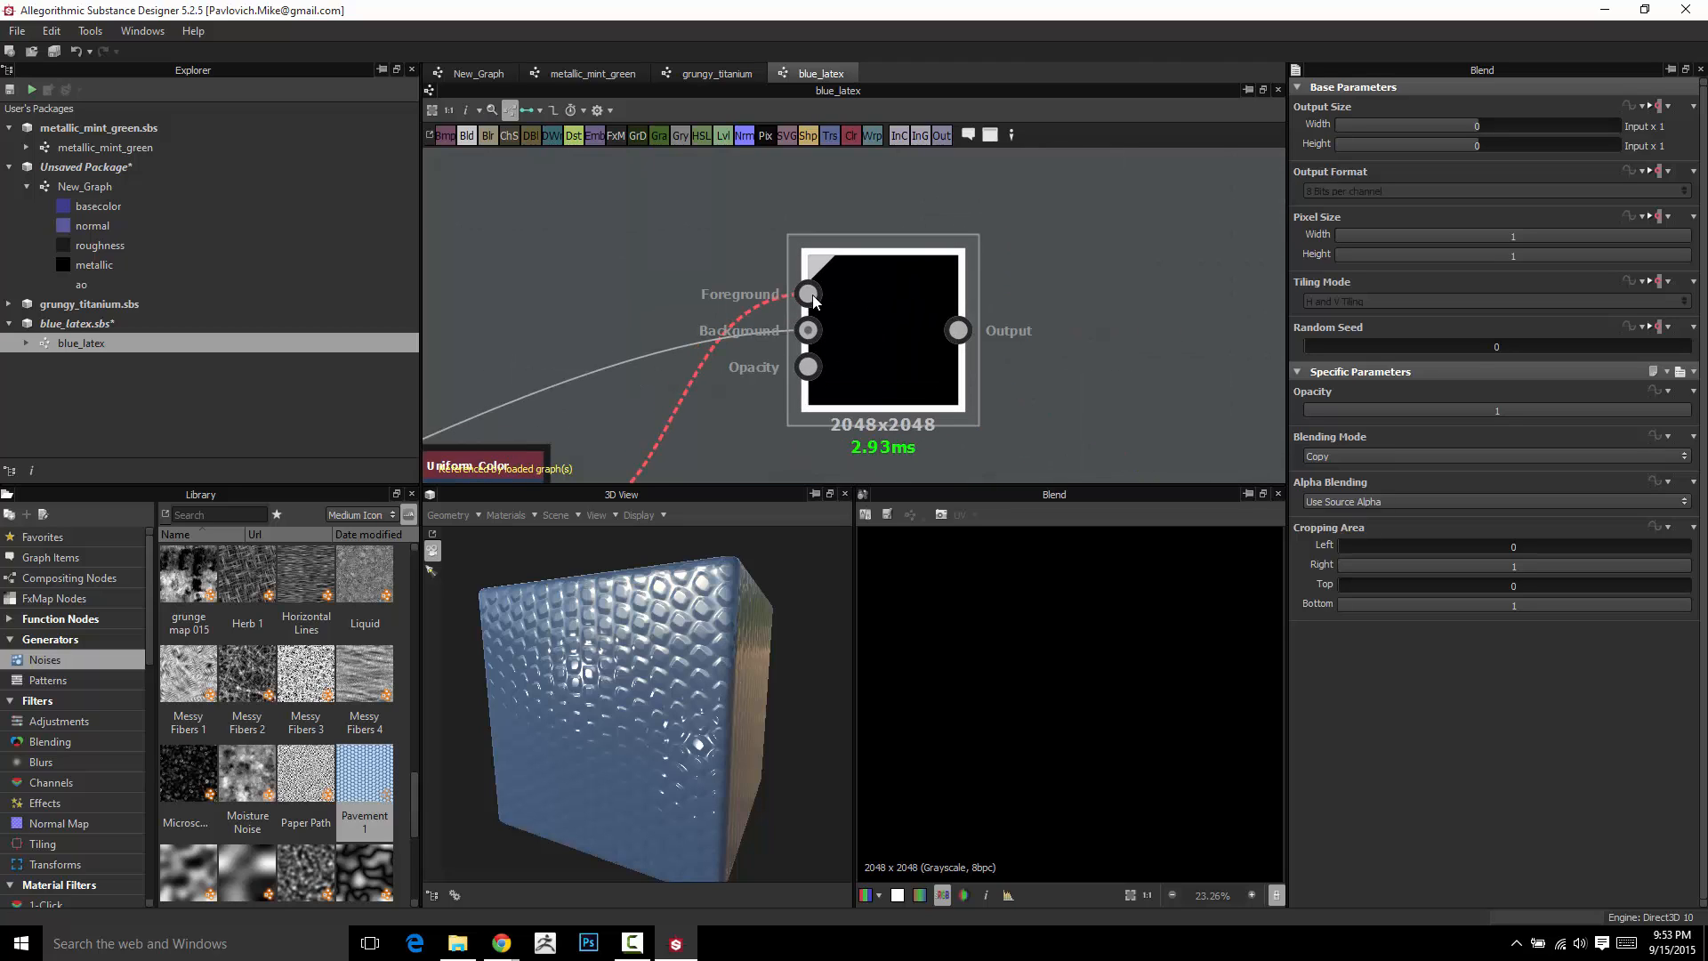
scroll(843, 317, "down", 3)
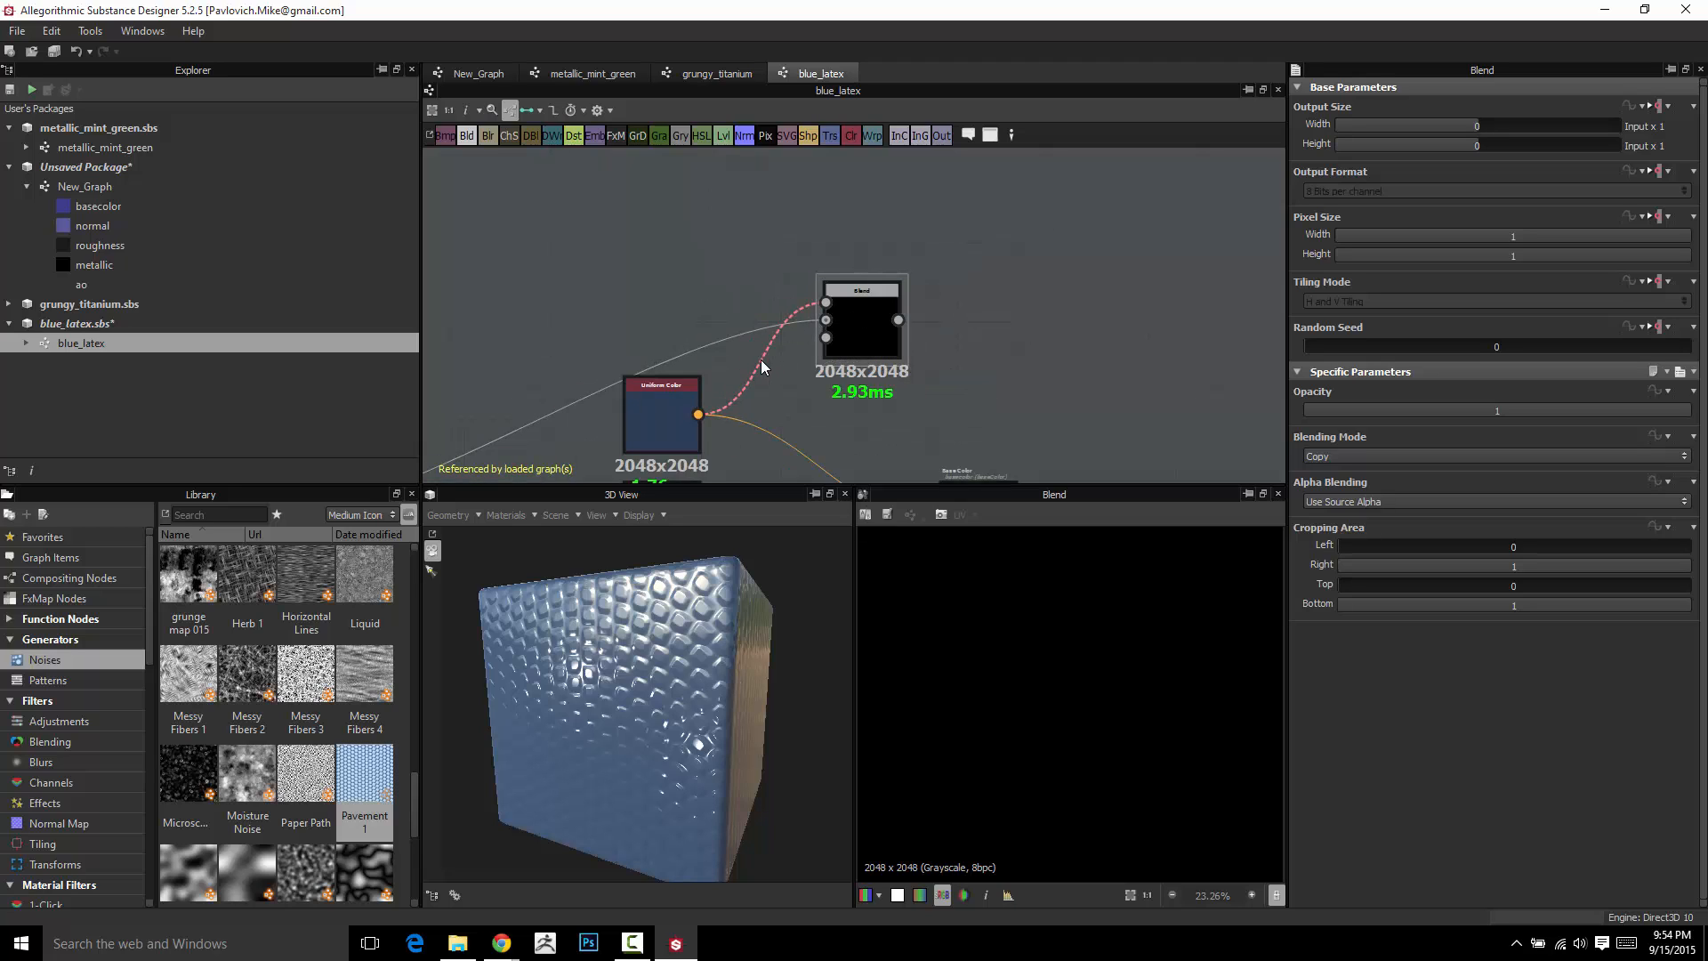
Insert a Gradient Map node into the link between Uniform Color and Blend, and place it above and beside the Blend node
left_click_drag(760, 359, 751, 249)
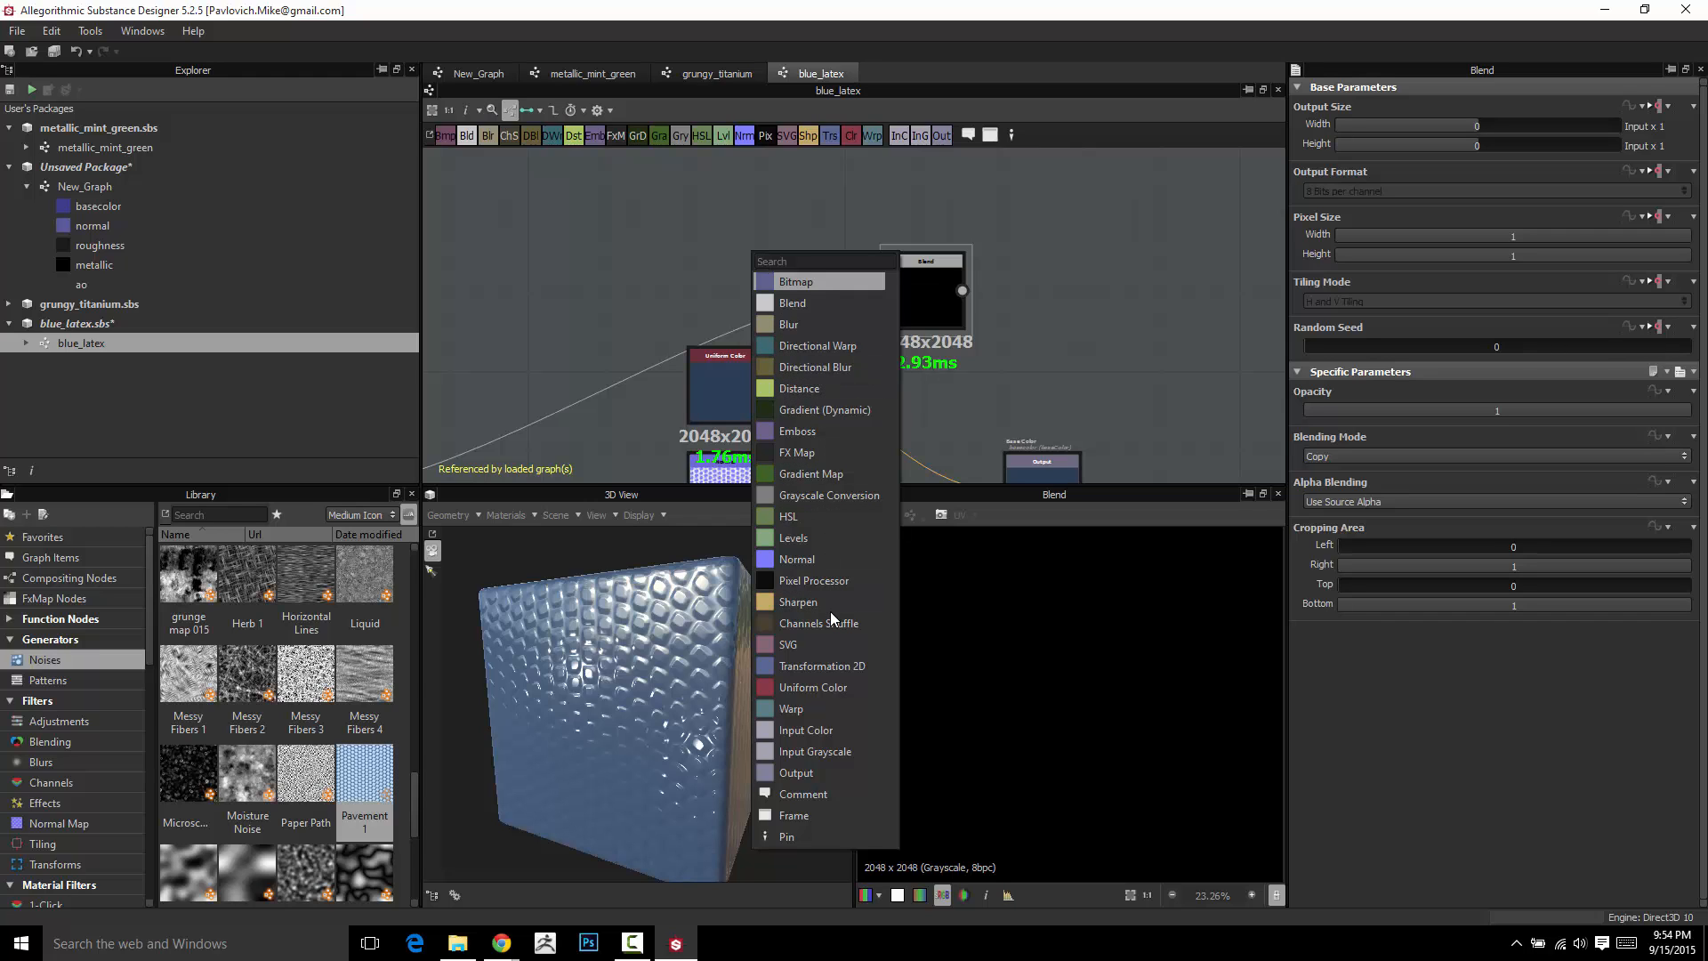
left_click(823, 474)
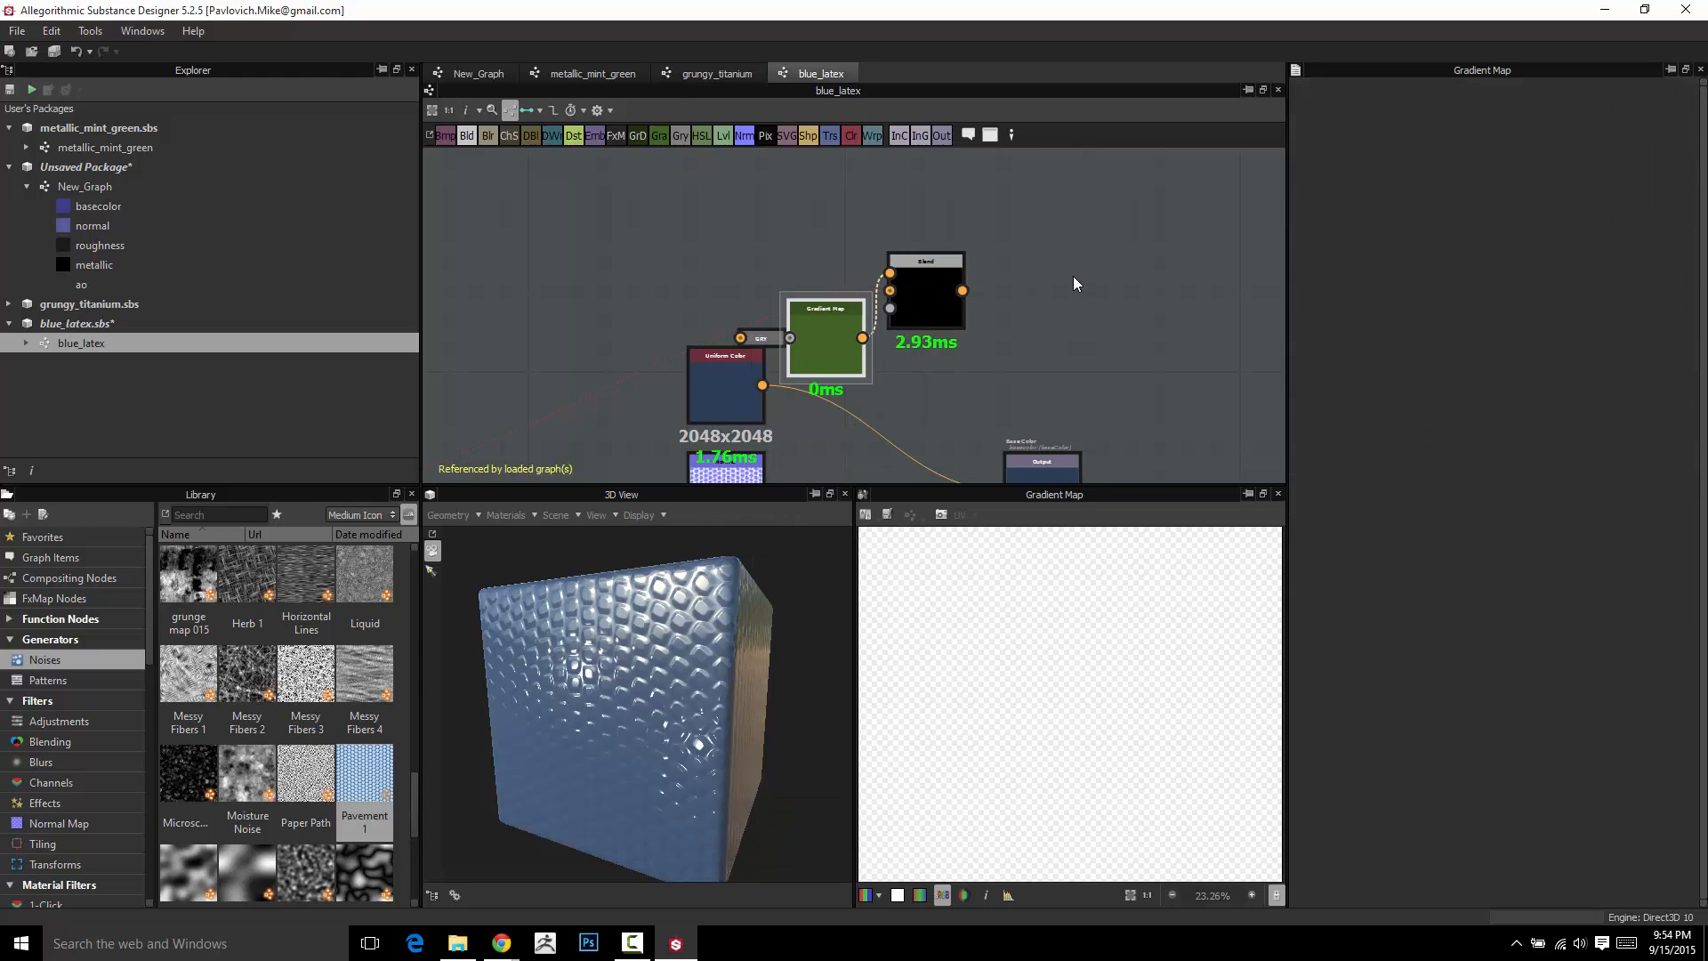
left_click(825, 329)
left_click_drag(826, 329, 809, 214)
mouse_move(810, 255)
left_mouse_down()
mouse_move(820, 270)
mouse_move(806, 254)
mouse_move(827, 228)
left_mouse_up()
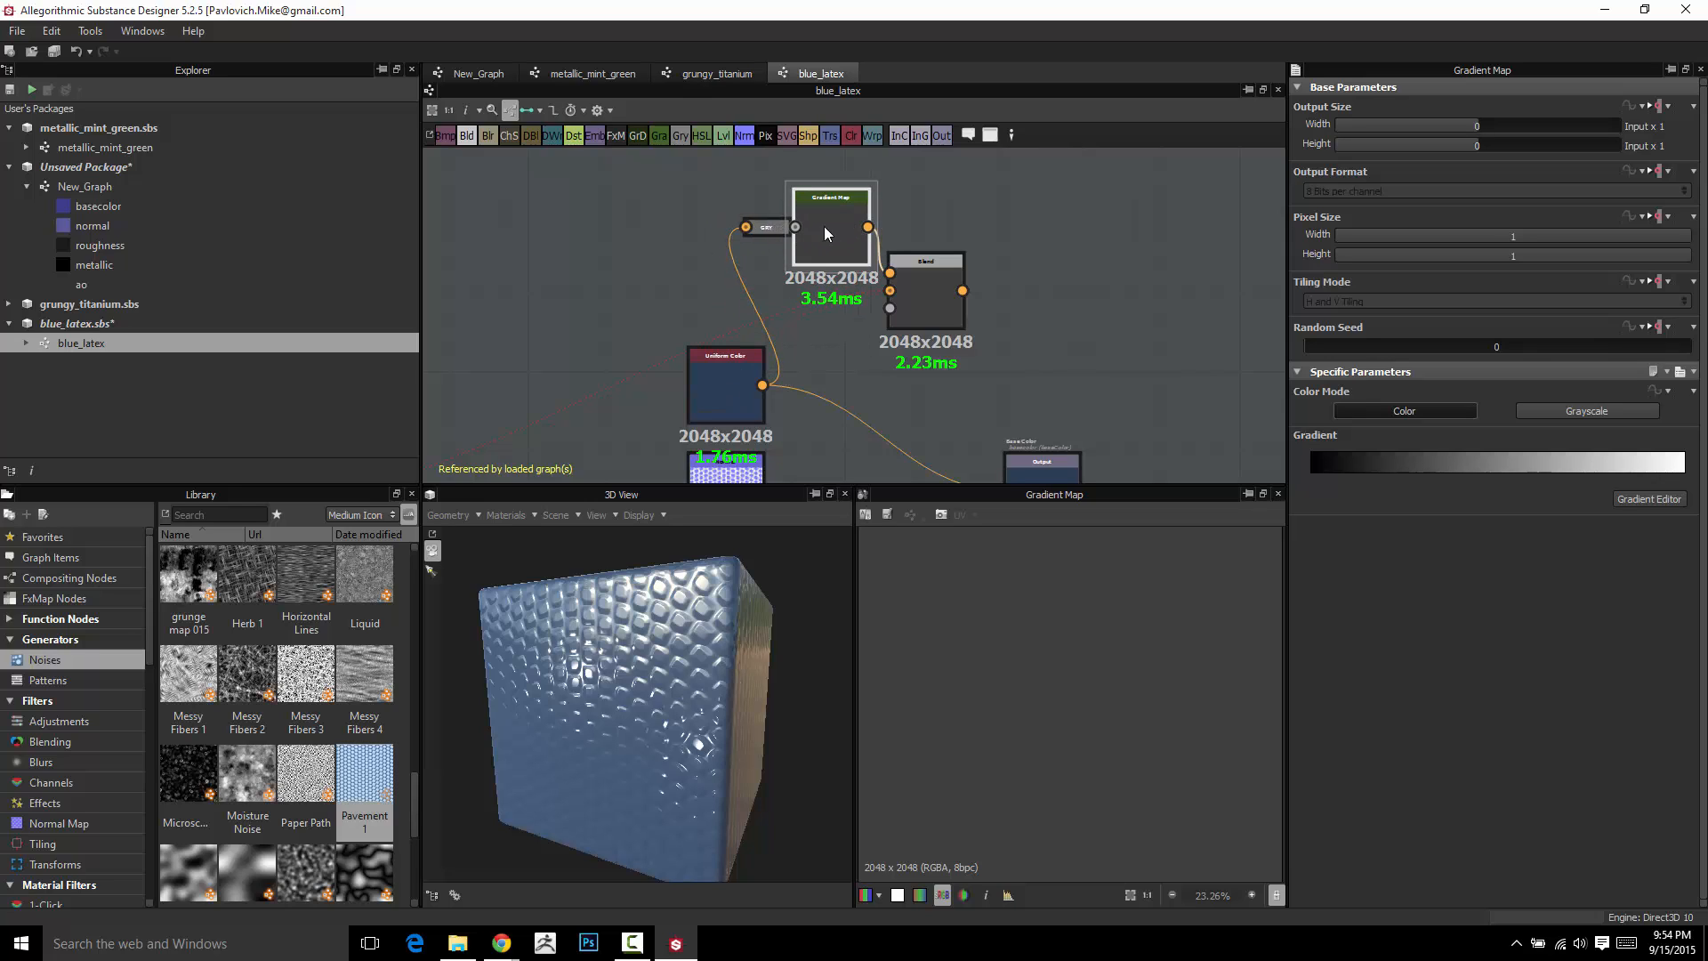
mouse_move(824, 224)
left_mouse_down()
mouse_move(744, 189)
mouse_move(798, 224)
left_mouse_up()
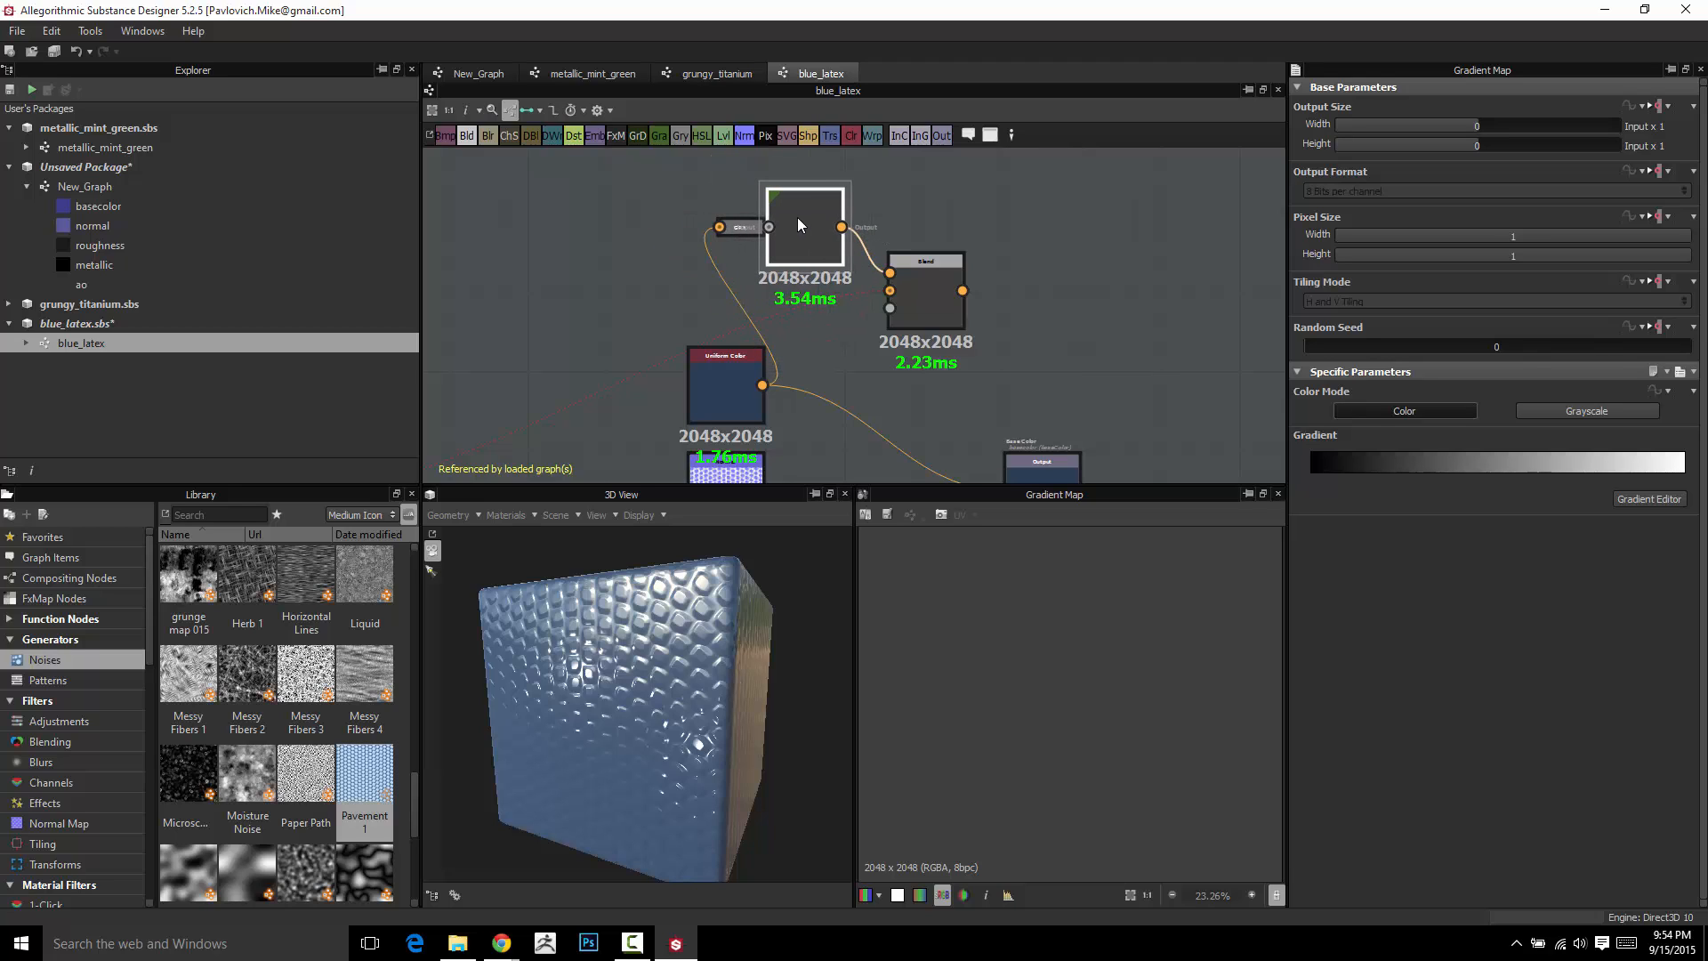
Delete the Grayscale Conversion node feeding the Gradient Map and the link from the Gradient Map to Blend
left_click(746, 226)
key("Delete")
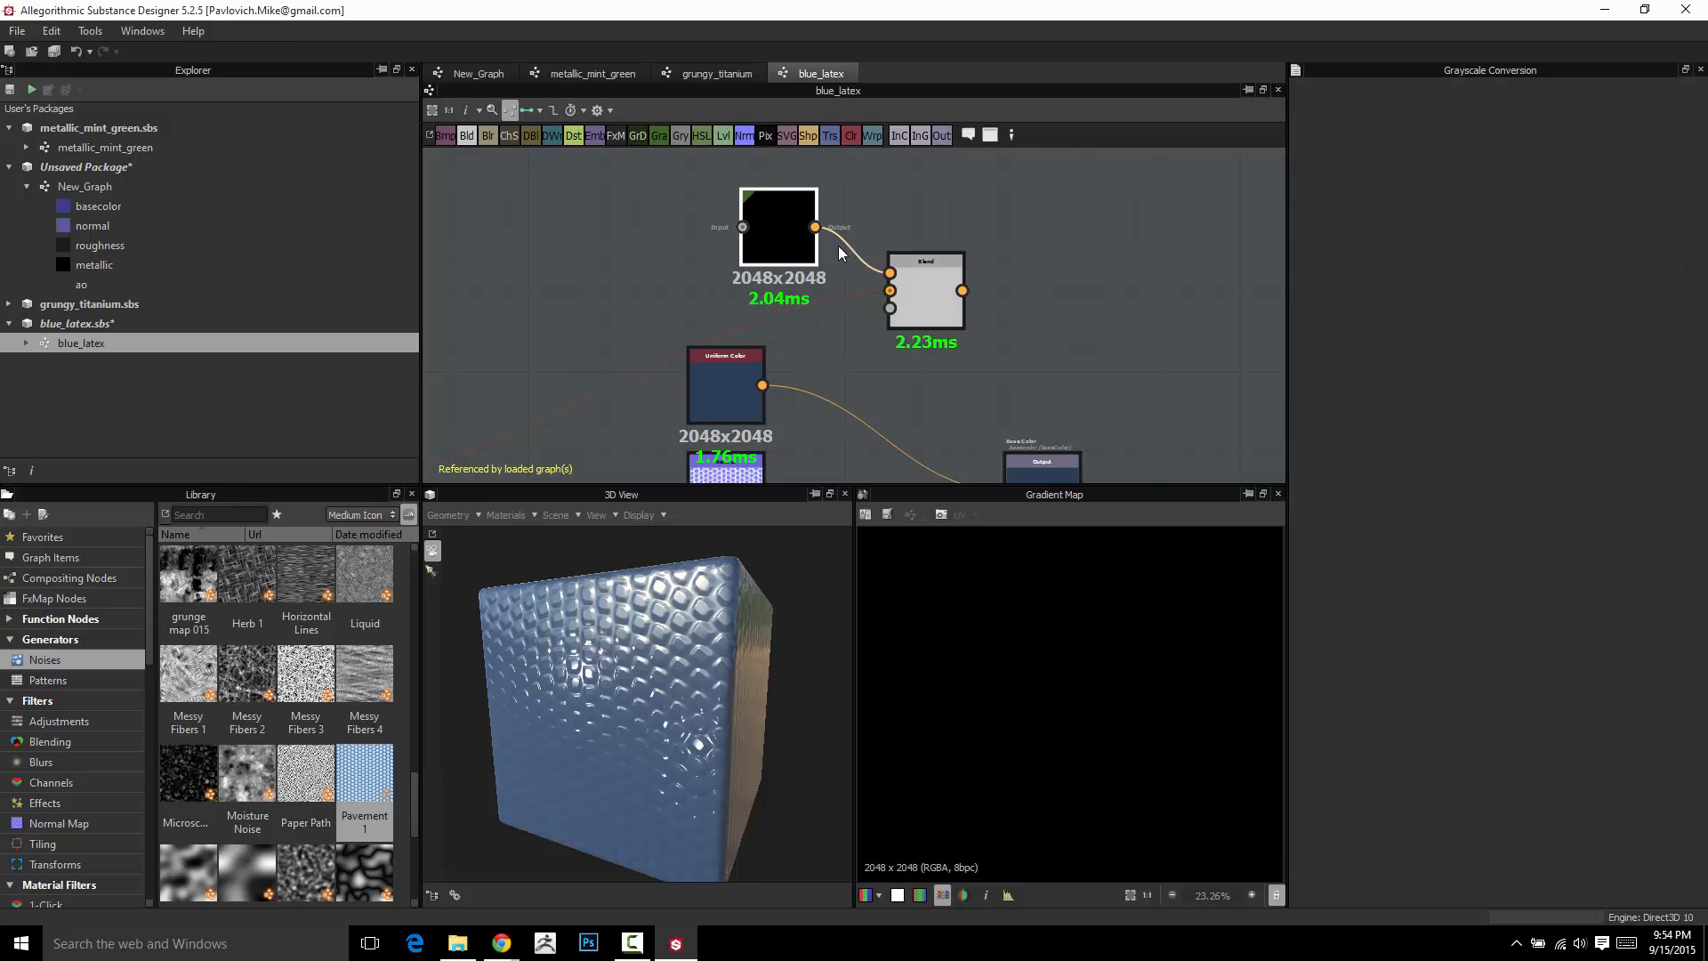
left_click(838, 246)
key("Delete")
left_click_drag(790, 252, 817, 251)
Remove the invalid link from Pavement 1 to Blend and reconnect Pavement 1 to the Blend node's Background input
scroll(825, 307, "down", 2)
middle_click_drag(747, 258, 825, 205)
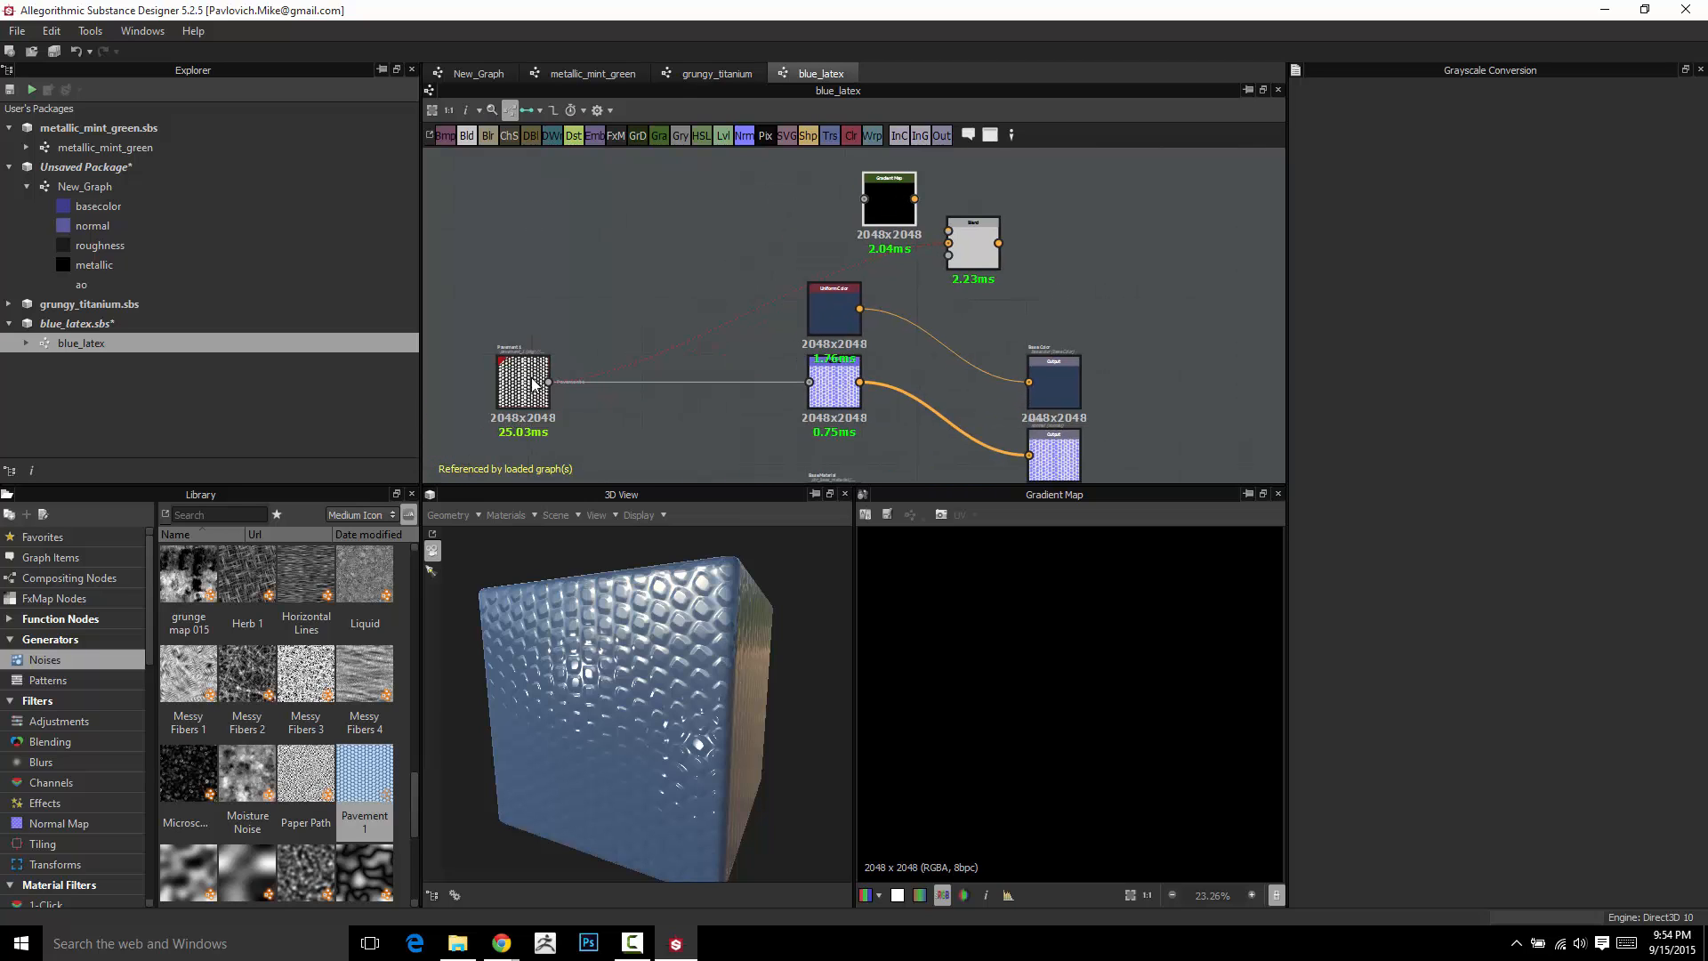
left_click_drag(909, 258, 948, 242)
left_click(971, 258)
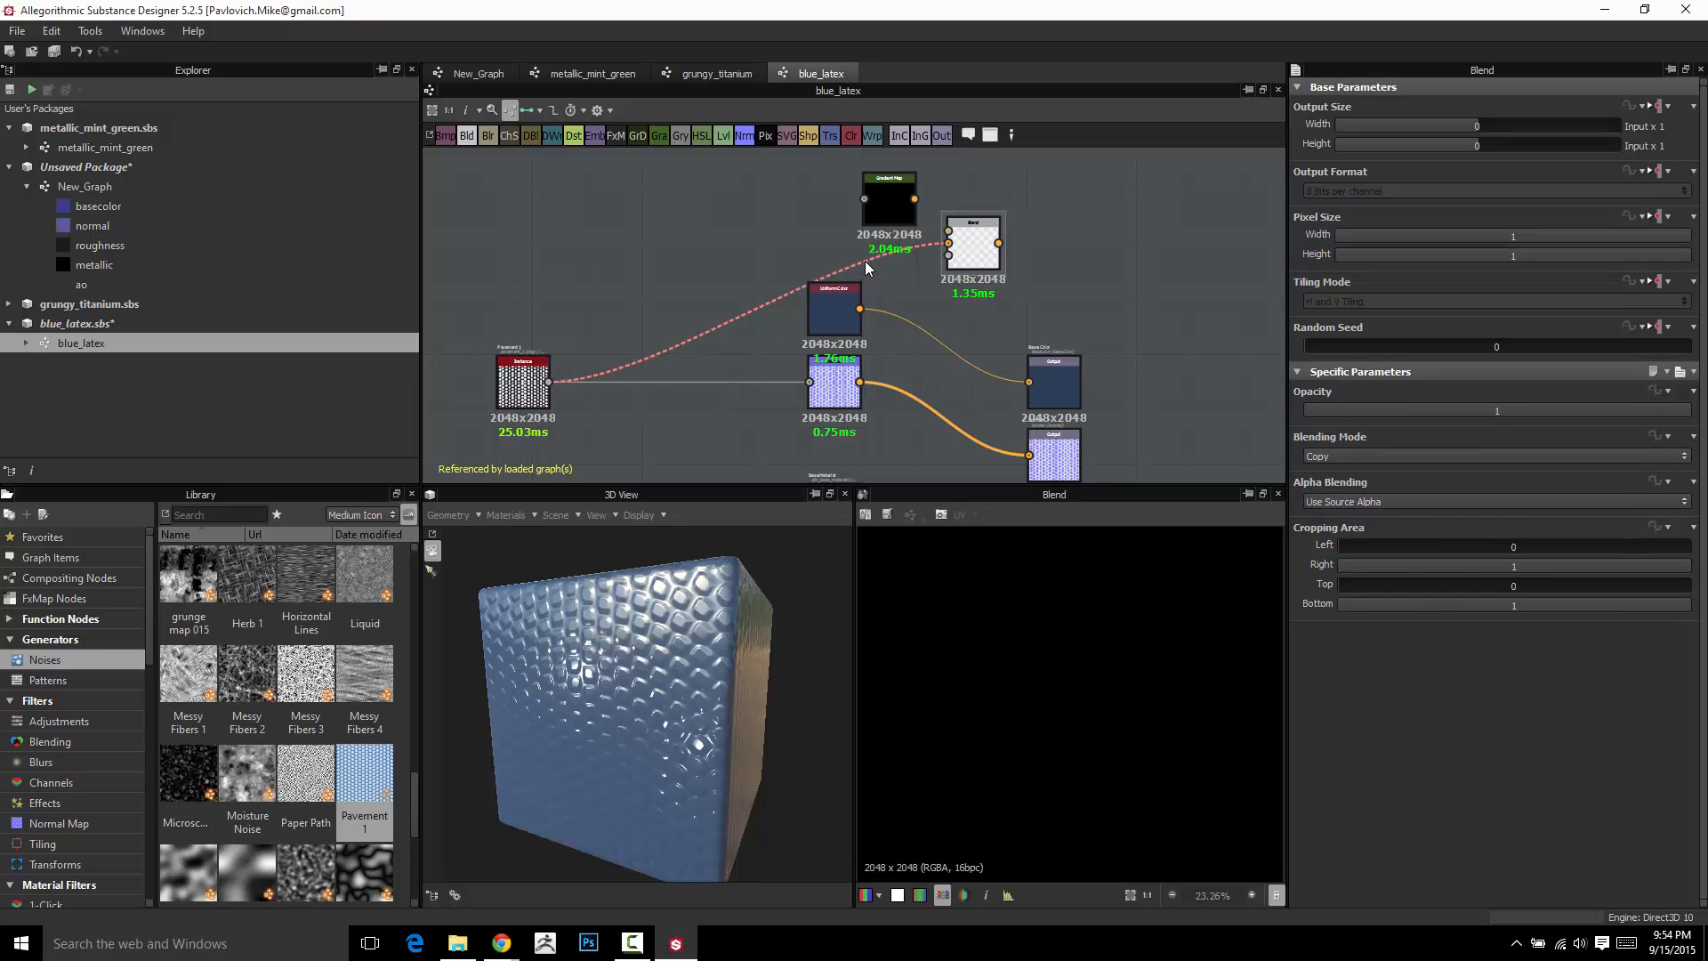
key("Delete")
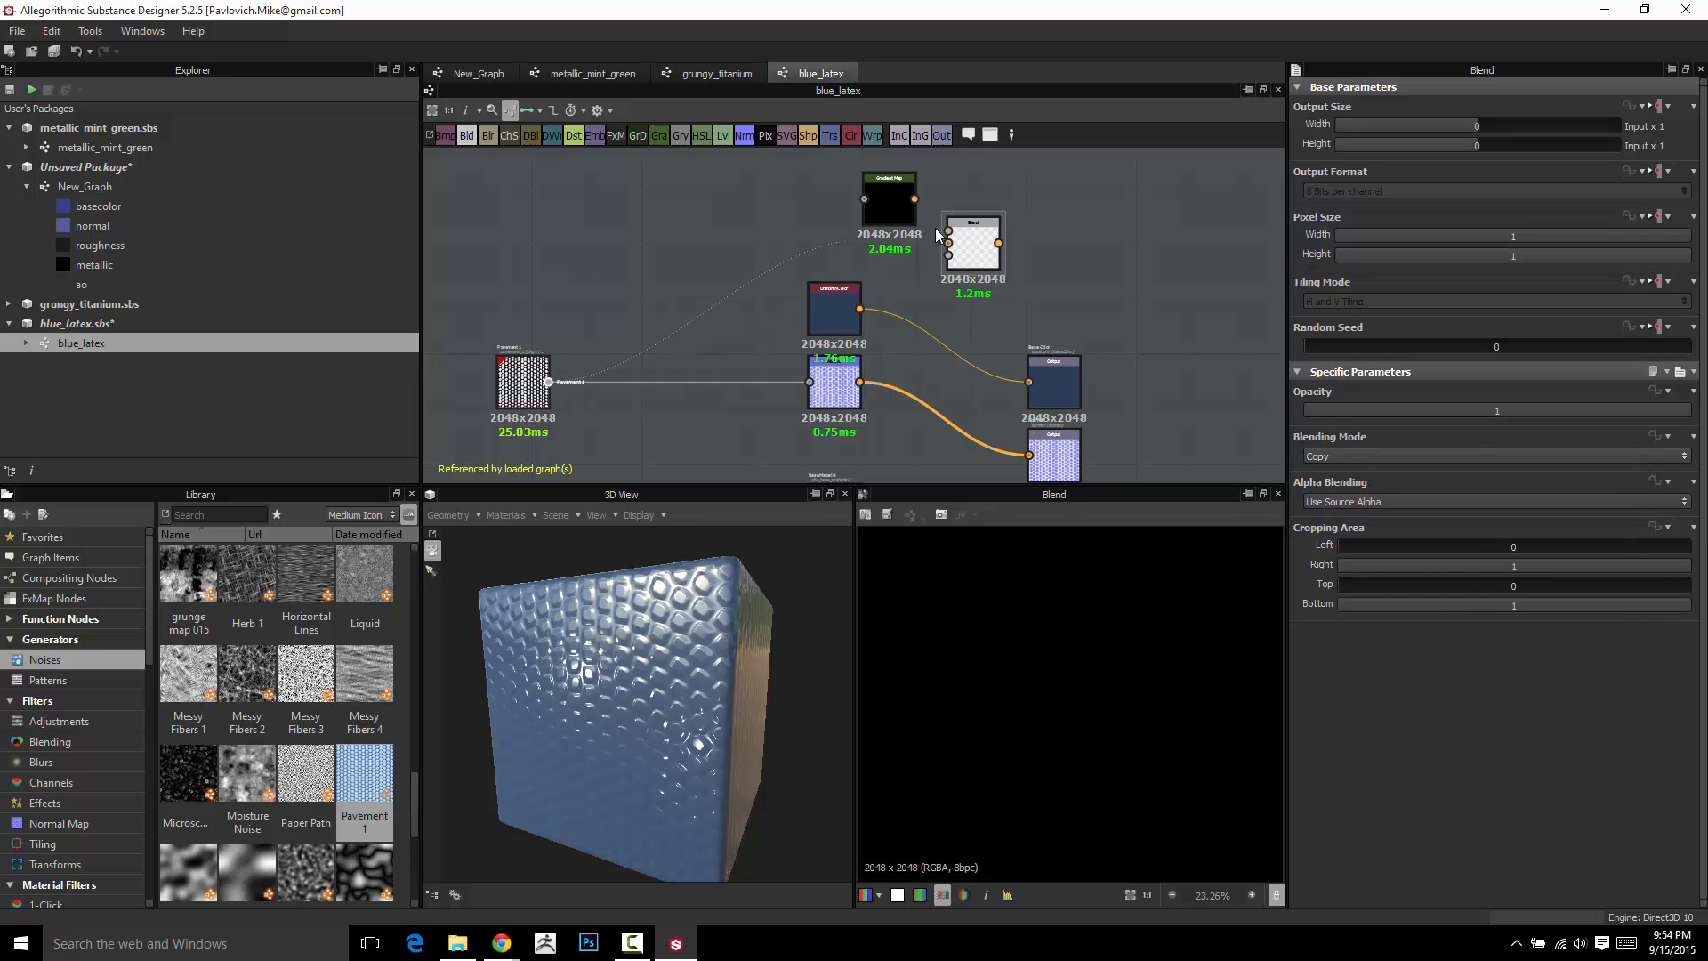
left_click_drag(938, 236, 948, 242)
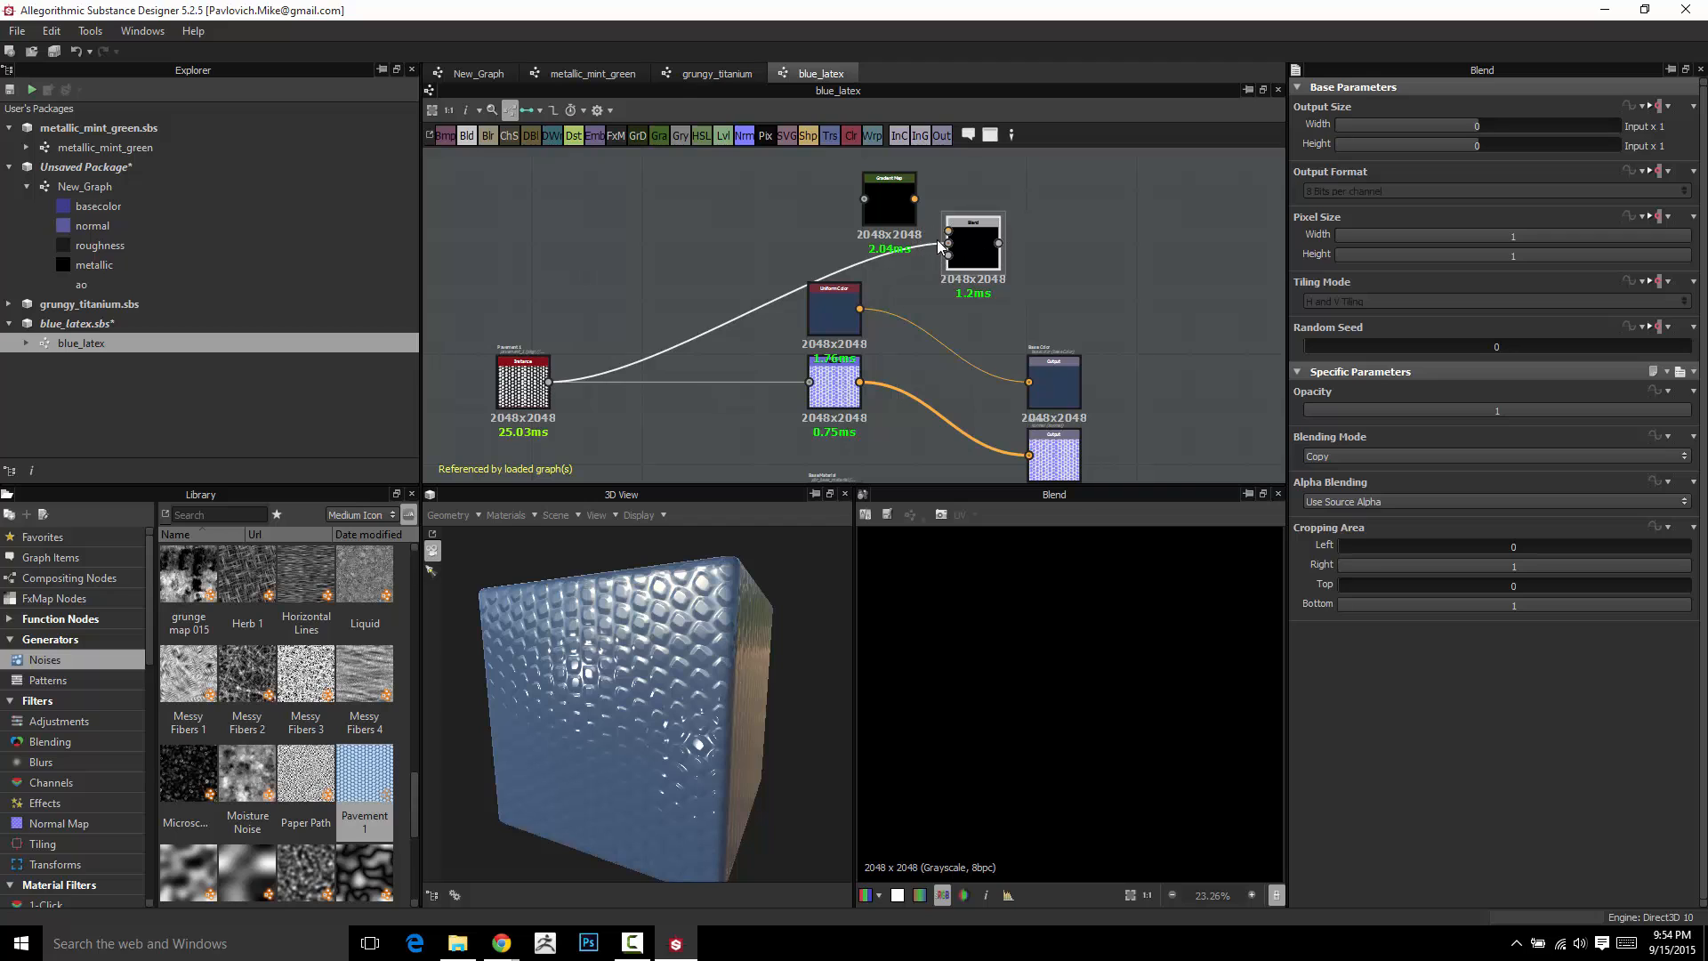
scroll(902, 214, "up", 4)
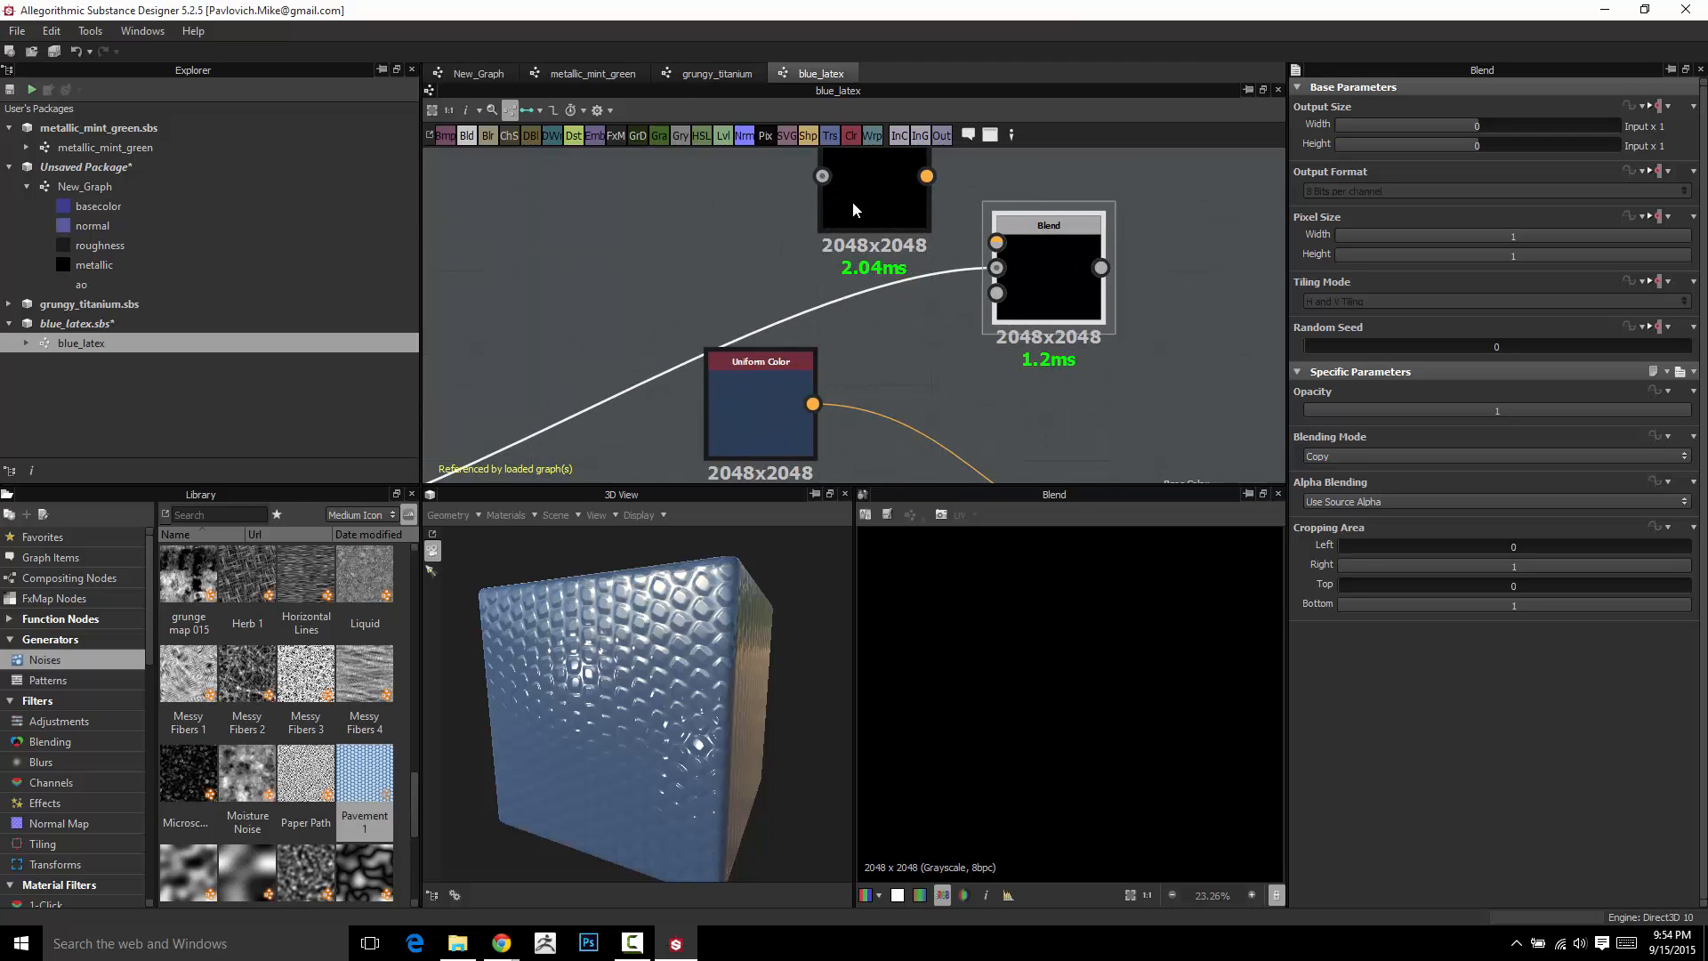
Shift Uniform Color aside, connect Pavement 1 to the Gradient Map node's input, and place Gradient Map above Uniform Color
middle_click_drag(852, 210, 798, 349)
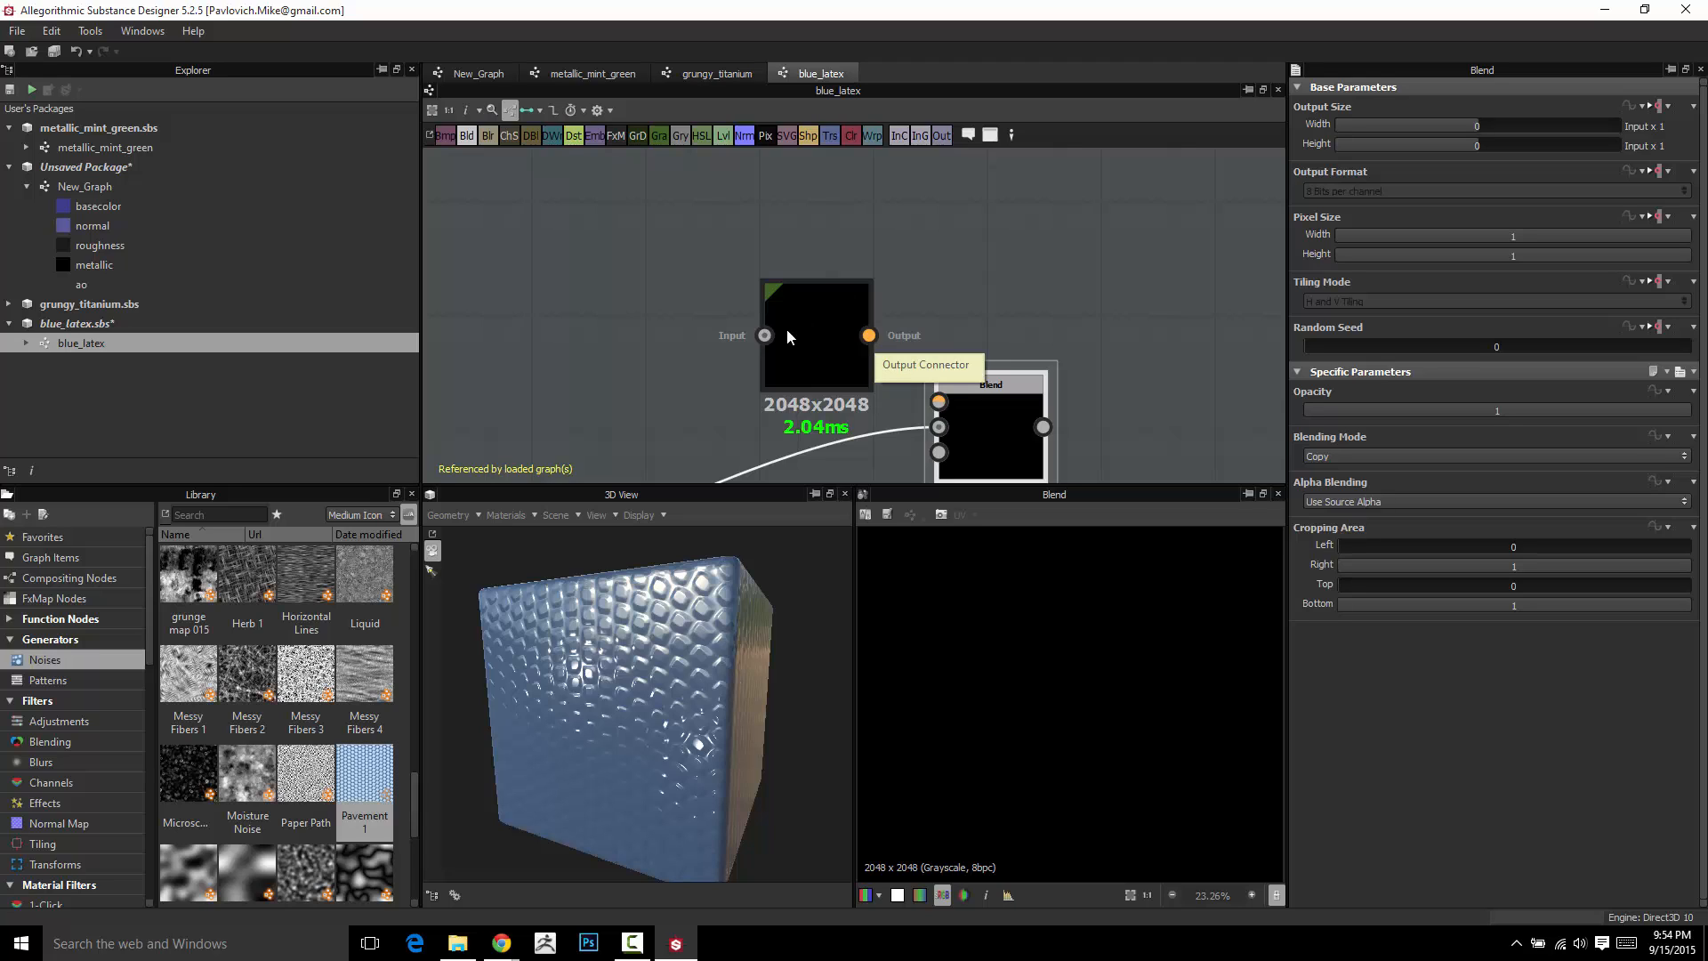
left_click(819, 335)
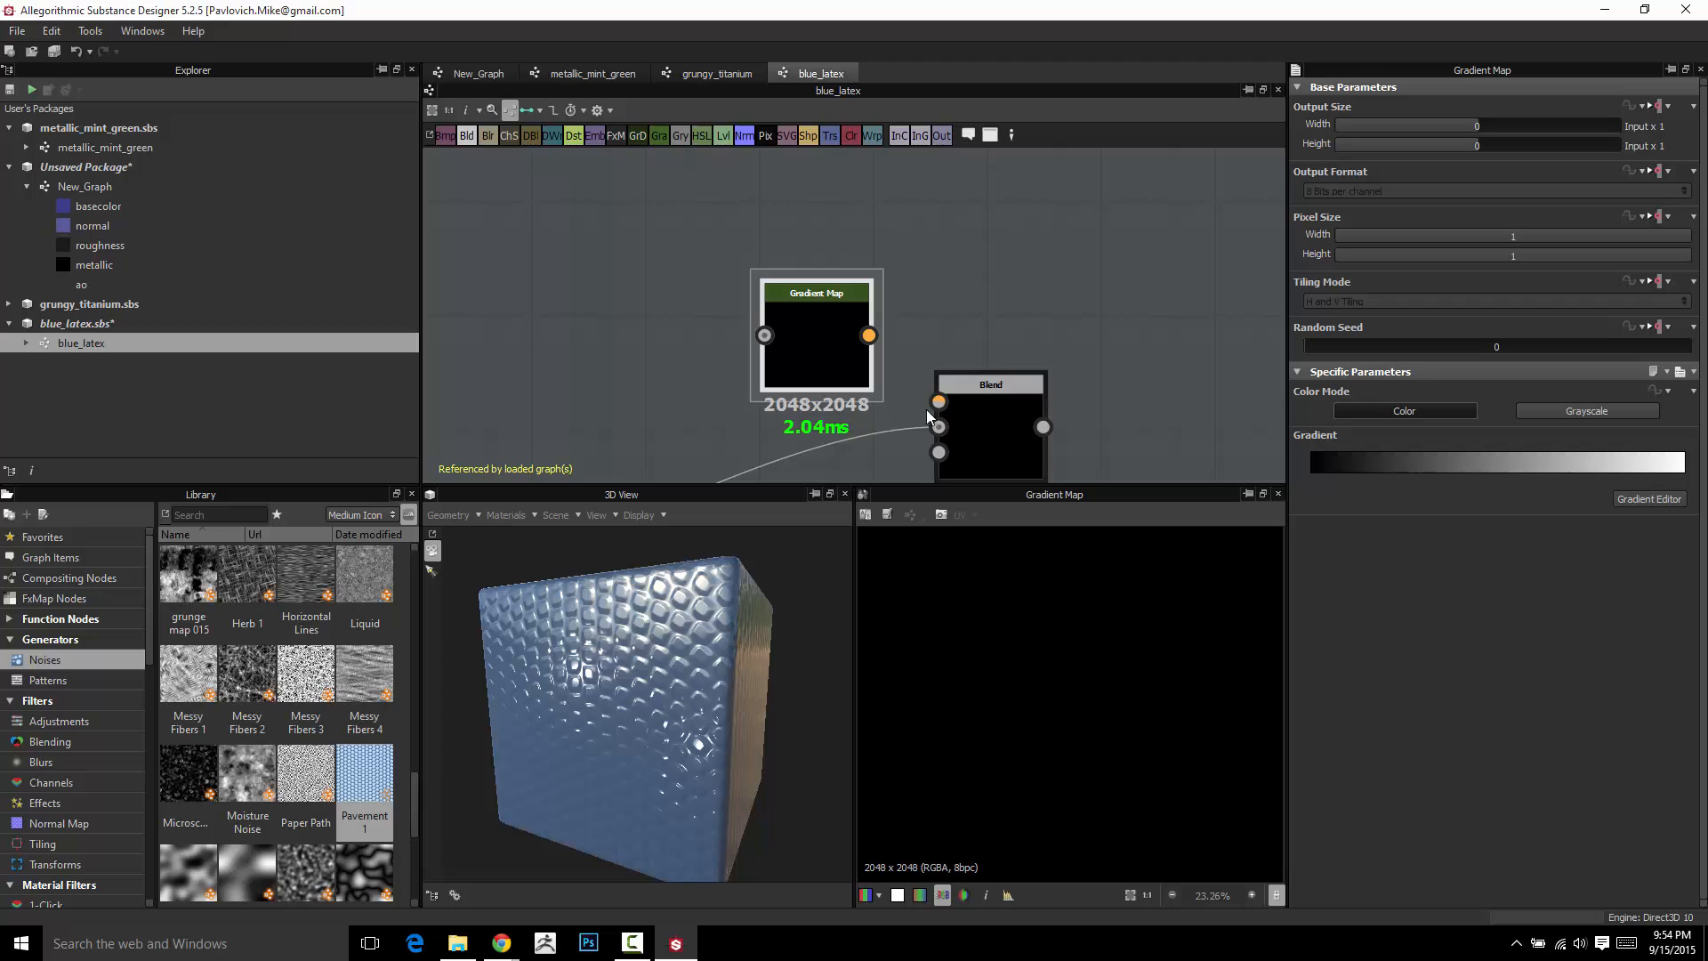
scroll(670, 370, "down", 5)
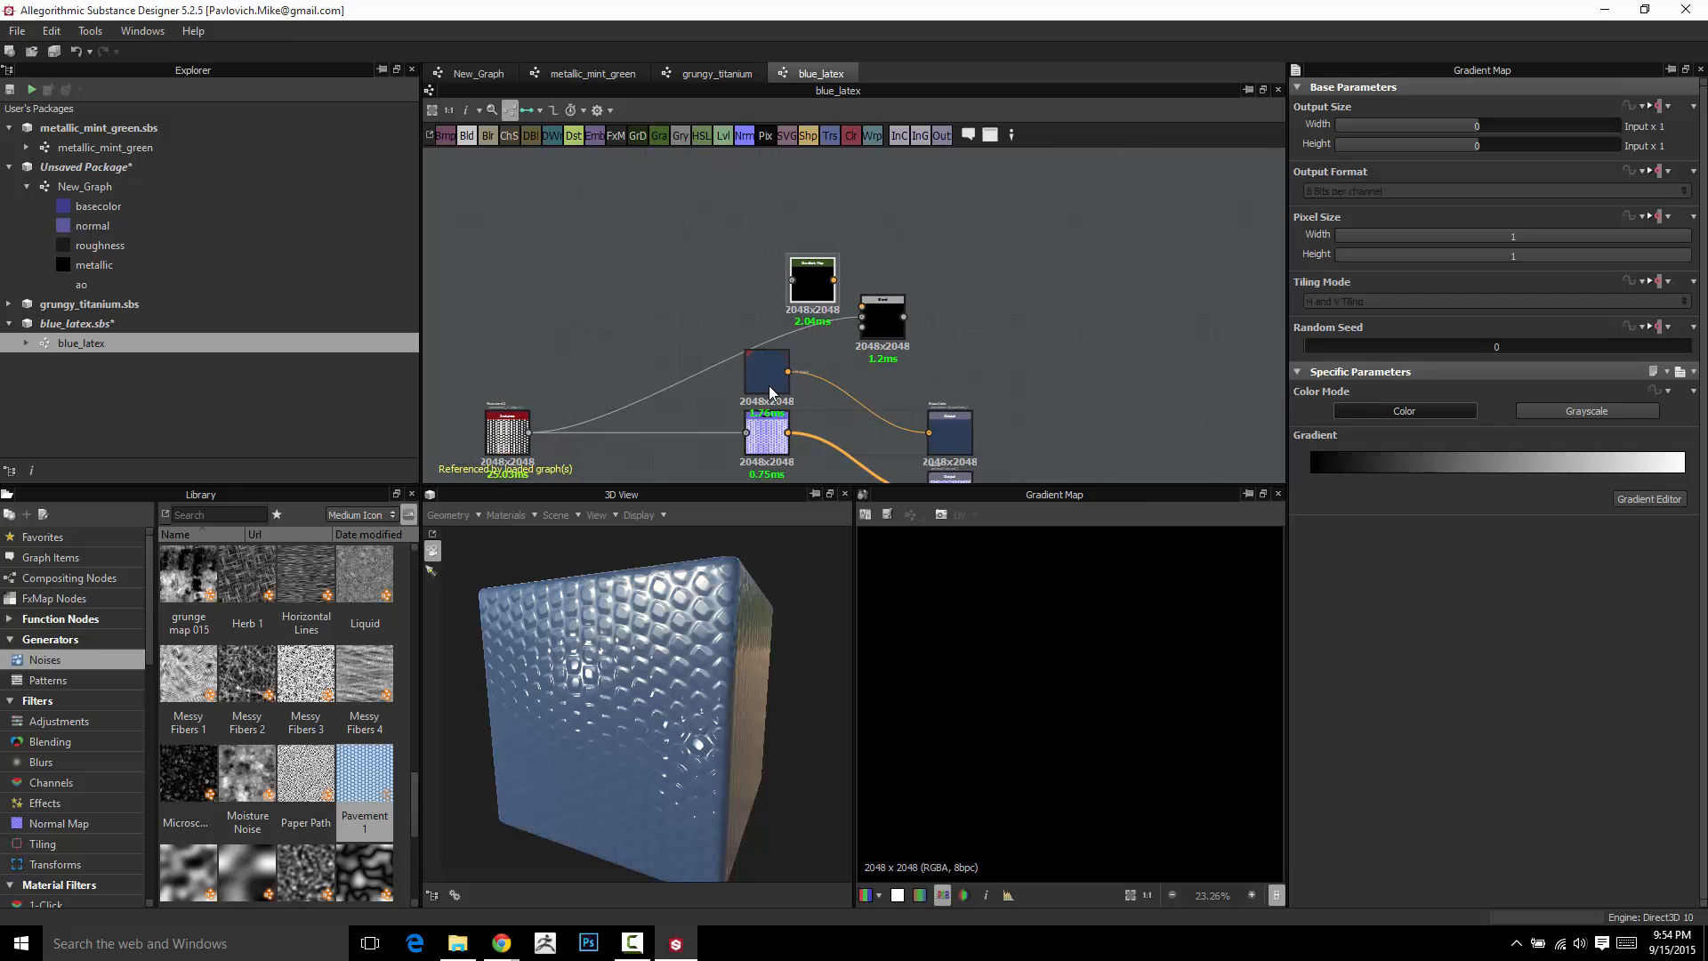
mouse_move(765, 372)
left_mouse_down()
mouse_move(695, 370)
mouse_move(743, 372)
left_mouse_up()
left_click_drag(530, 433, 776, 301)
left_click(777, 305)
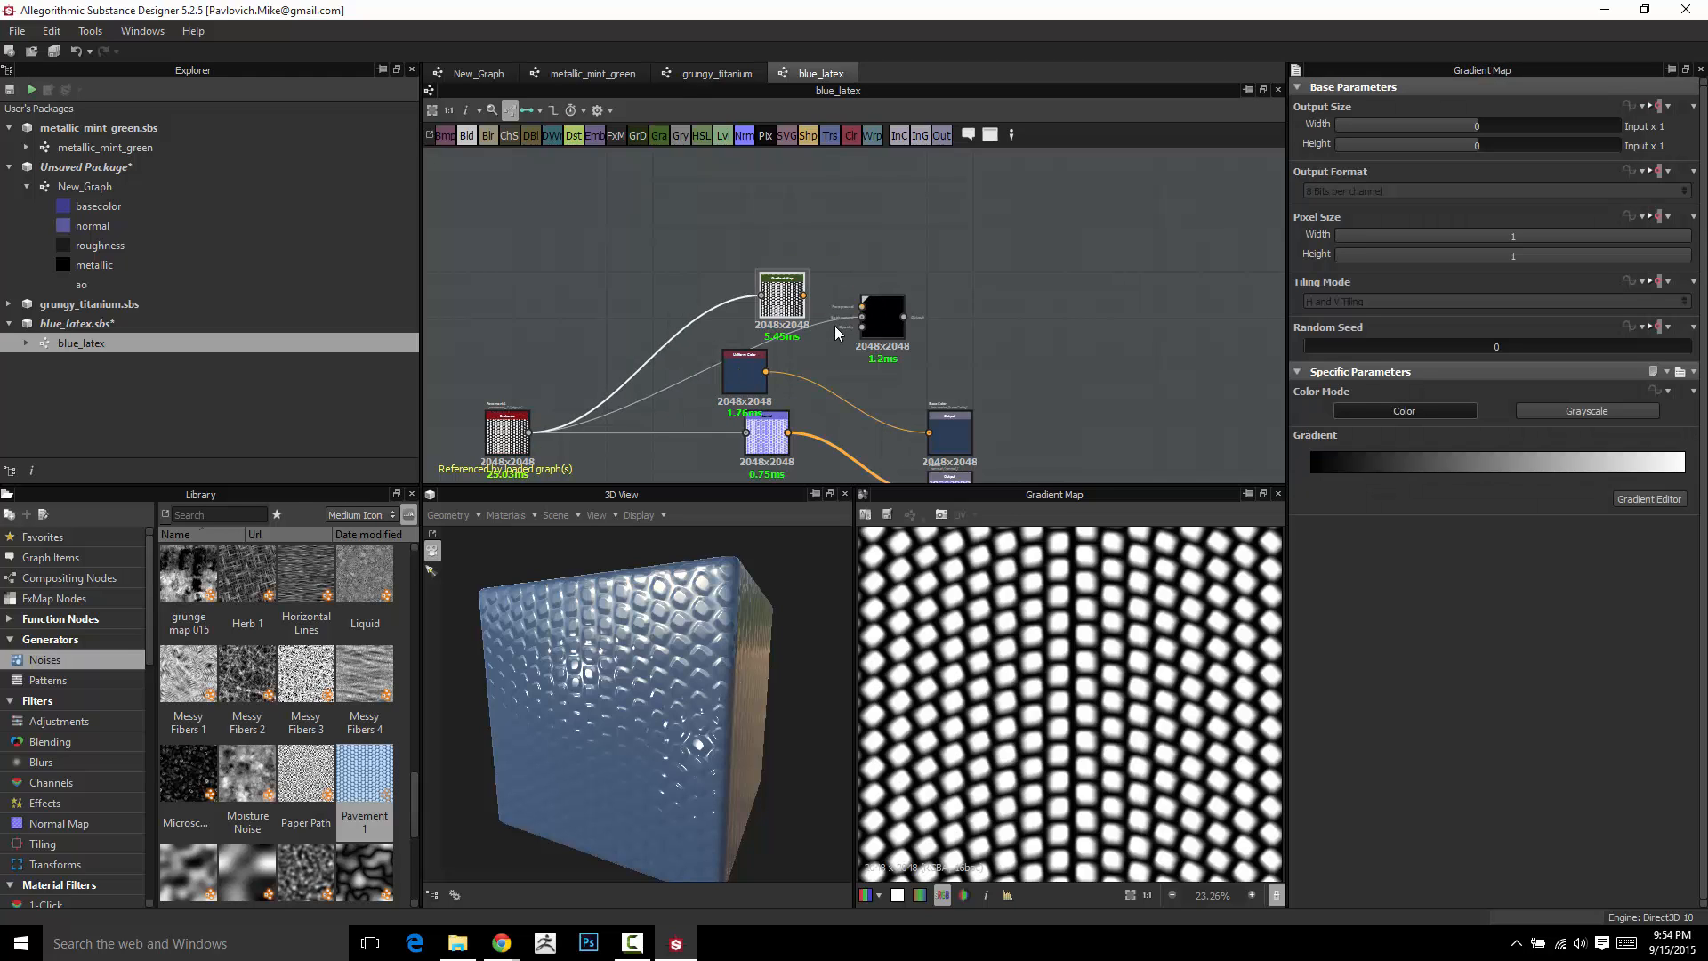
Delete the link from Pavement 1 to Blend and connect Uniform Color to Blend's Background input instead
key("Delete")
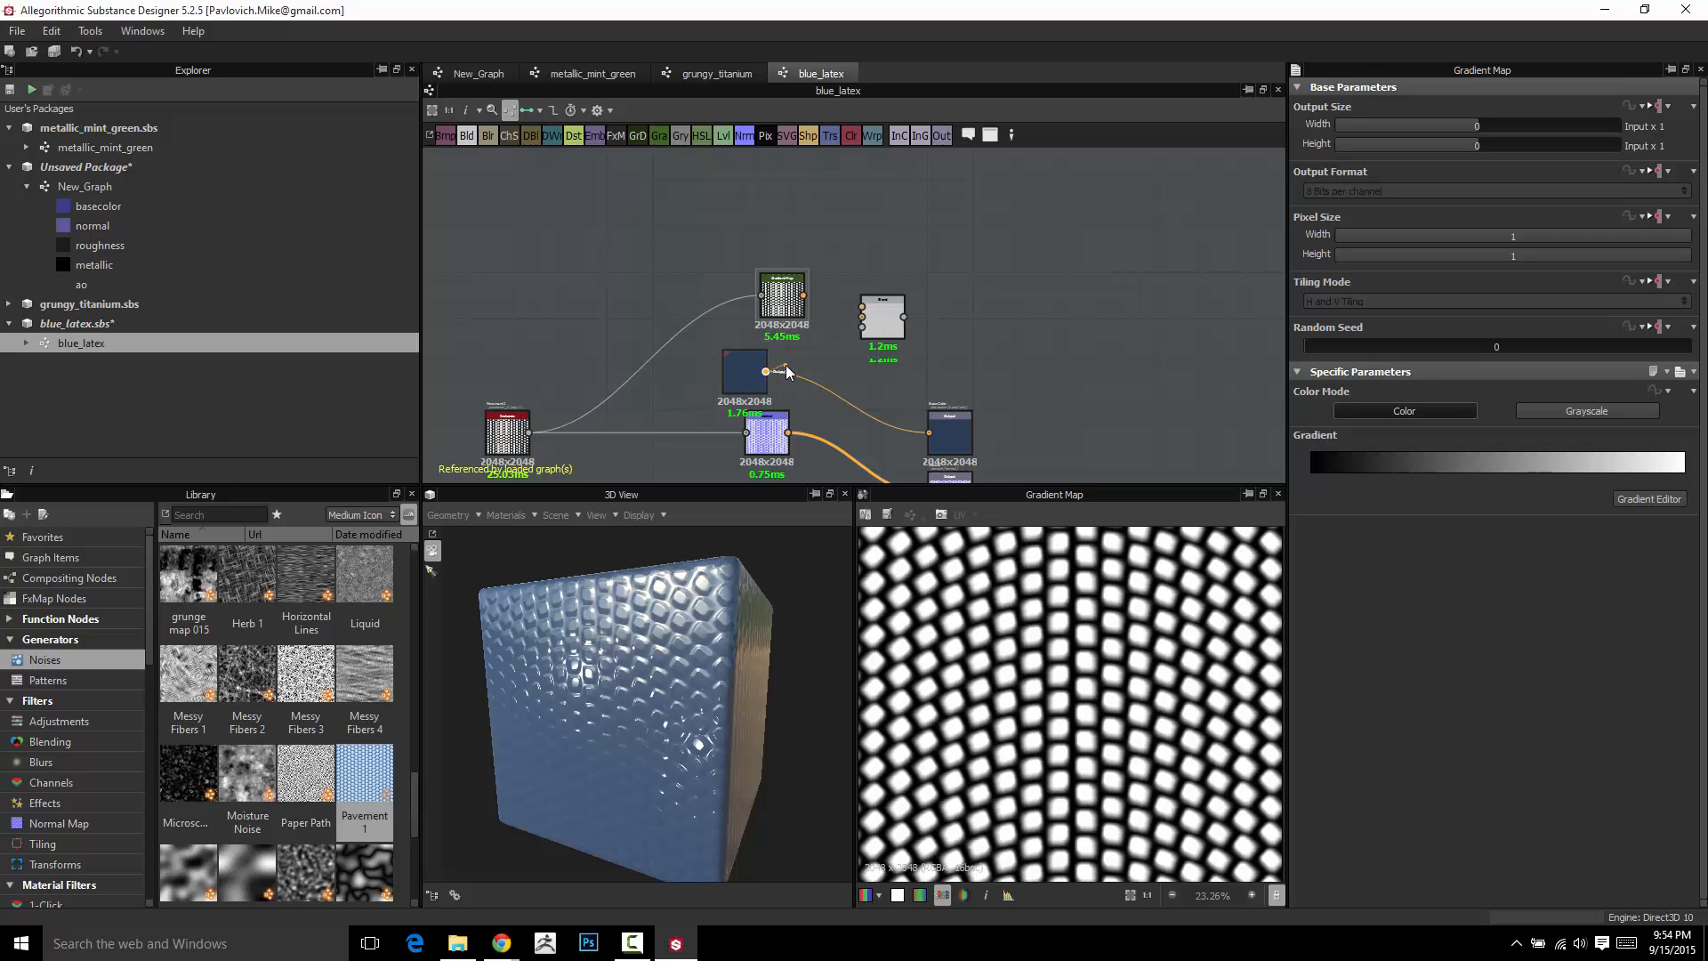
left_click_drag(846, 335, 860, 317)
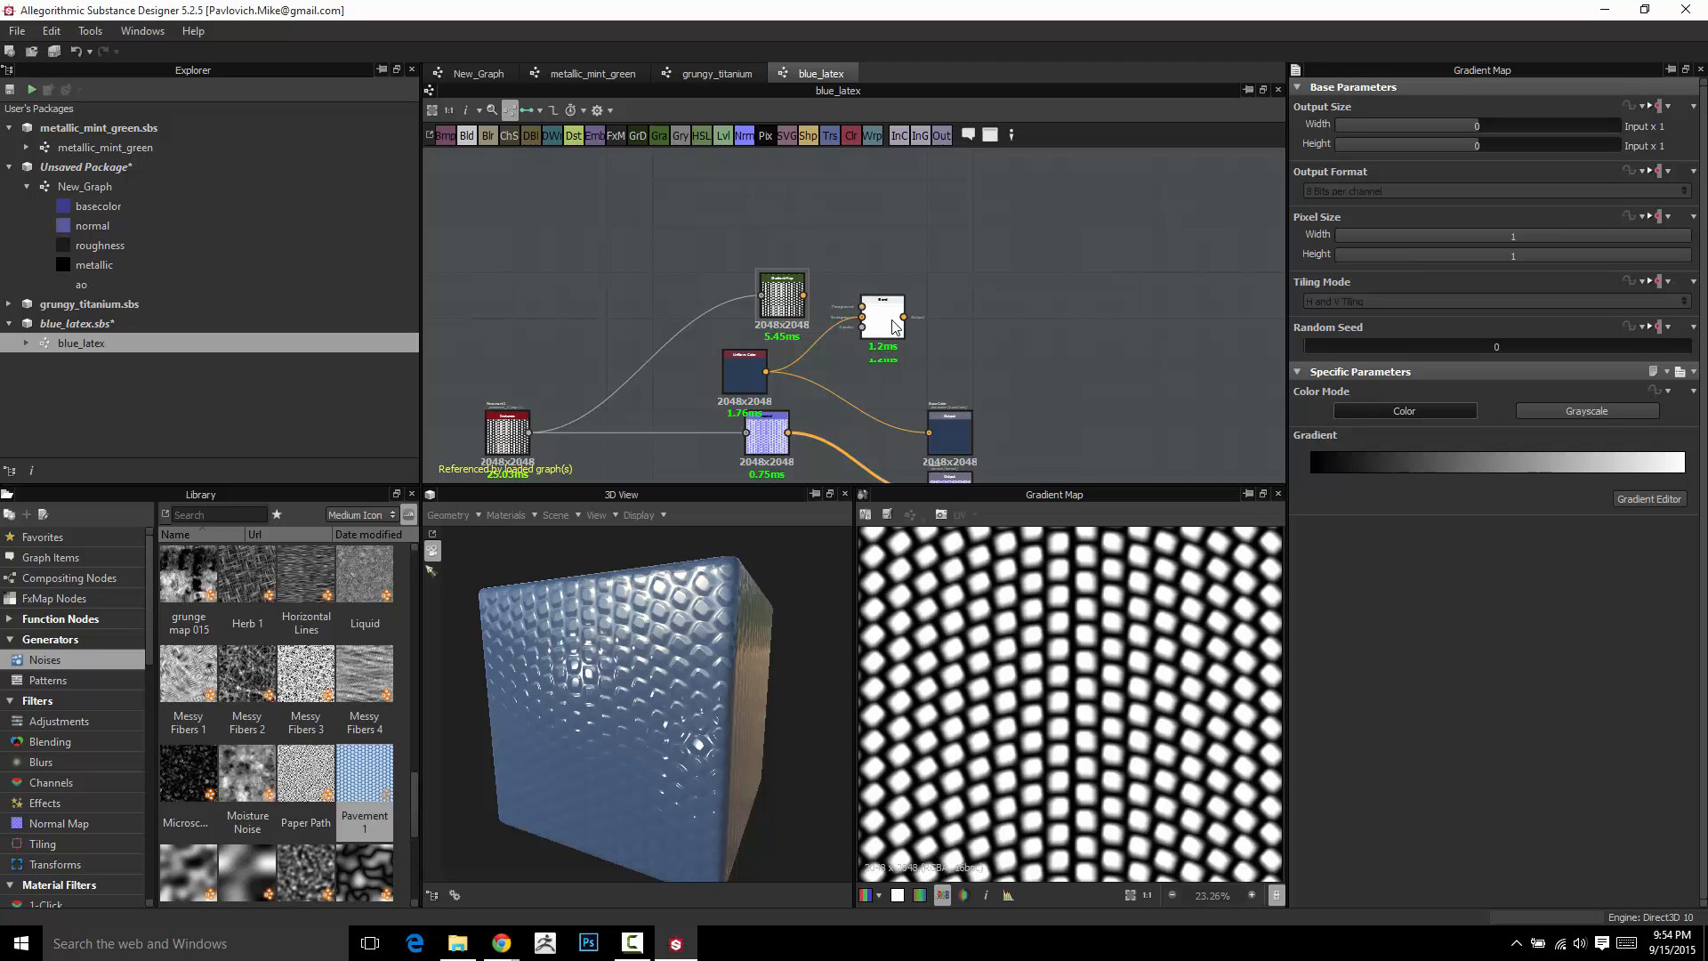
scroll(834, 346, "up", 3)
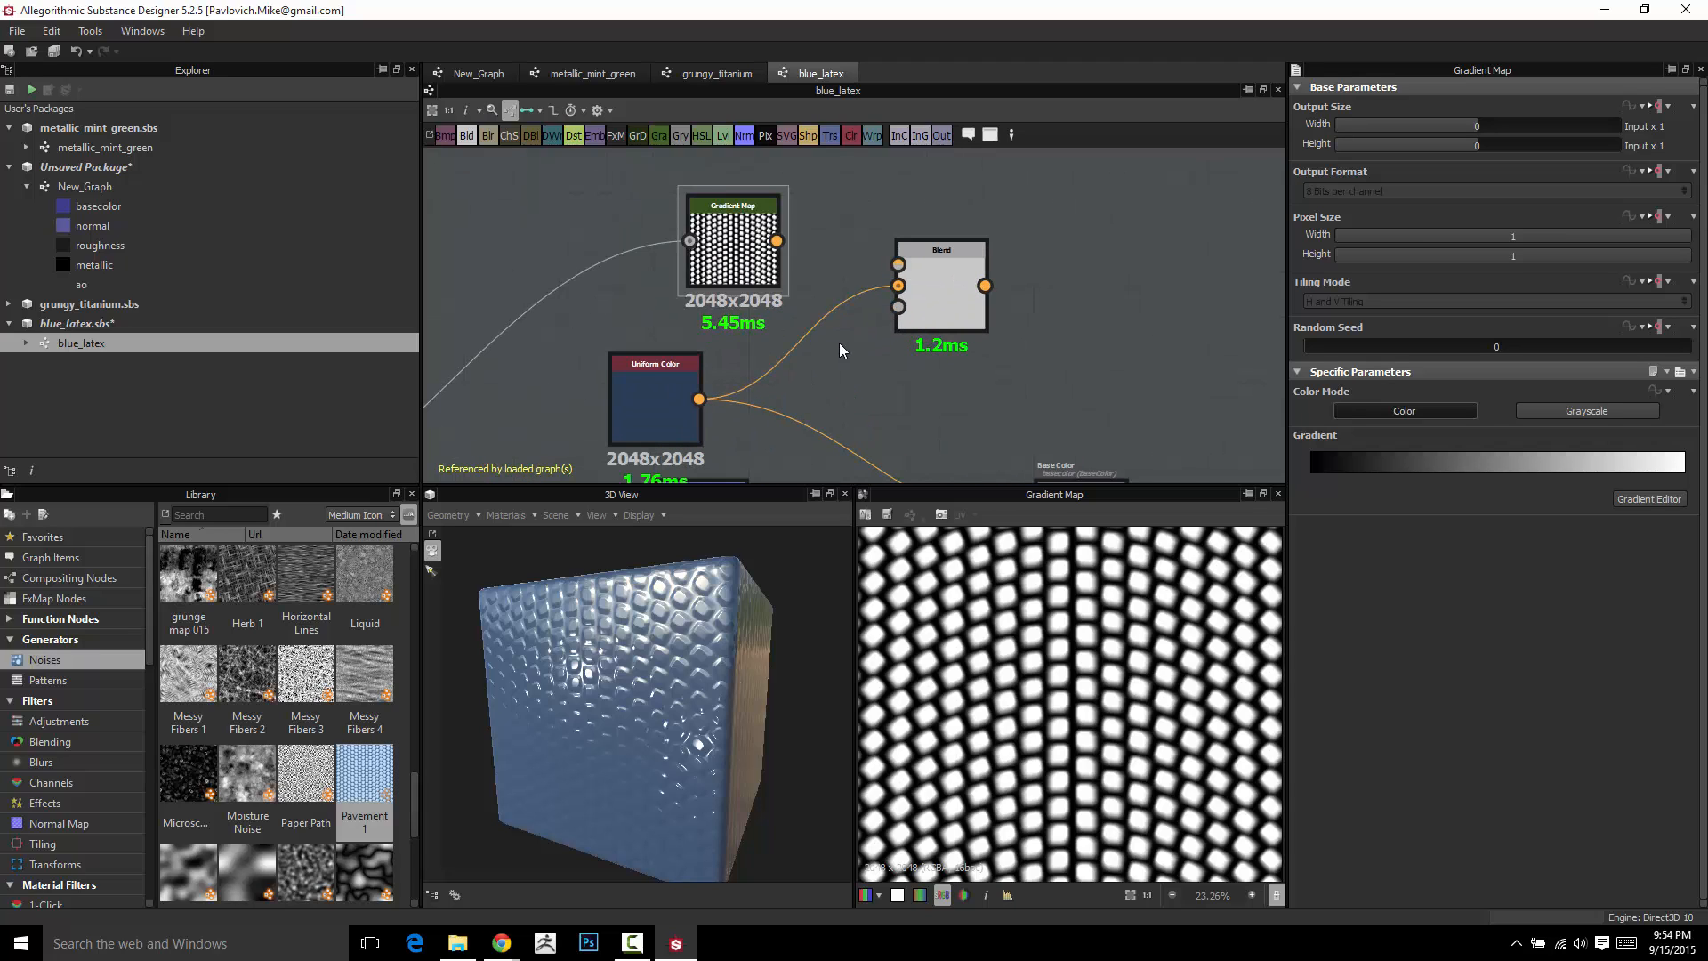
Connect Gradient Map to Blend's Foreground input, space the two nodes farther apart, and preview the whole Blend result
left_click(754, 258)
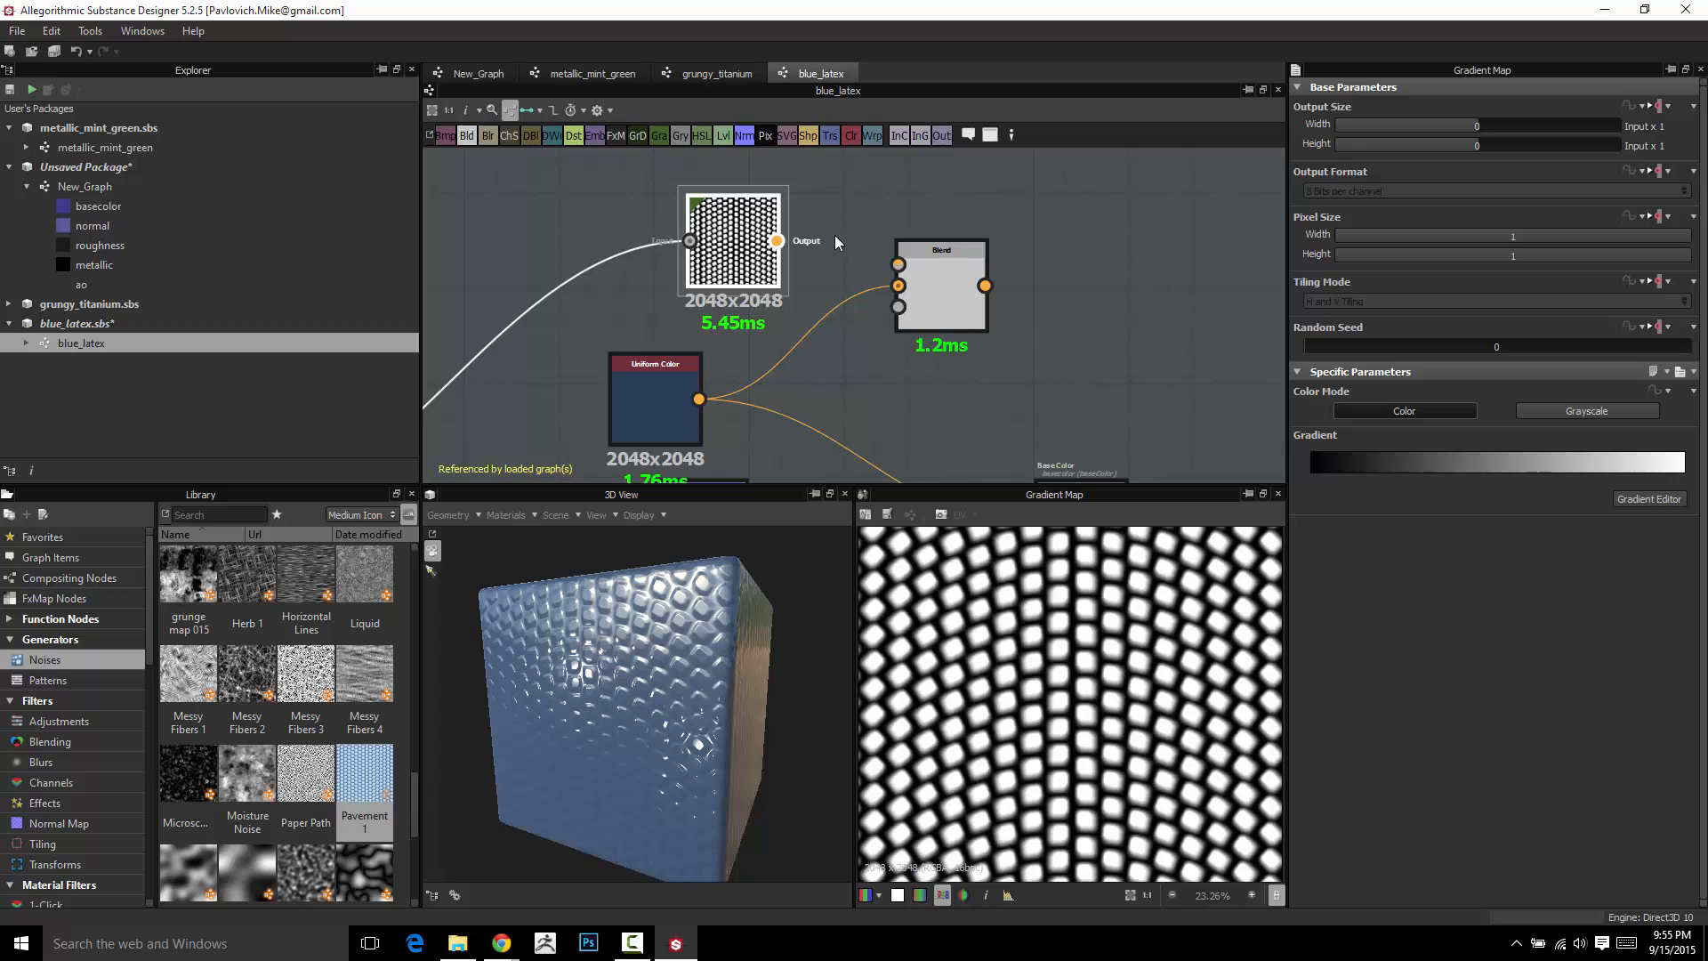
left_click_drag(899, 264, 778, 241)
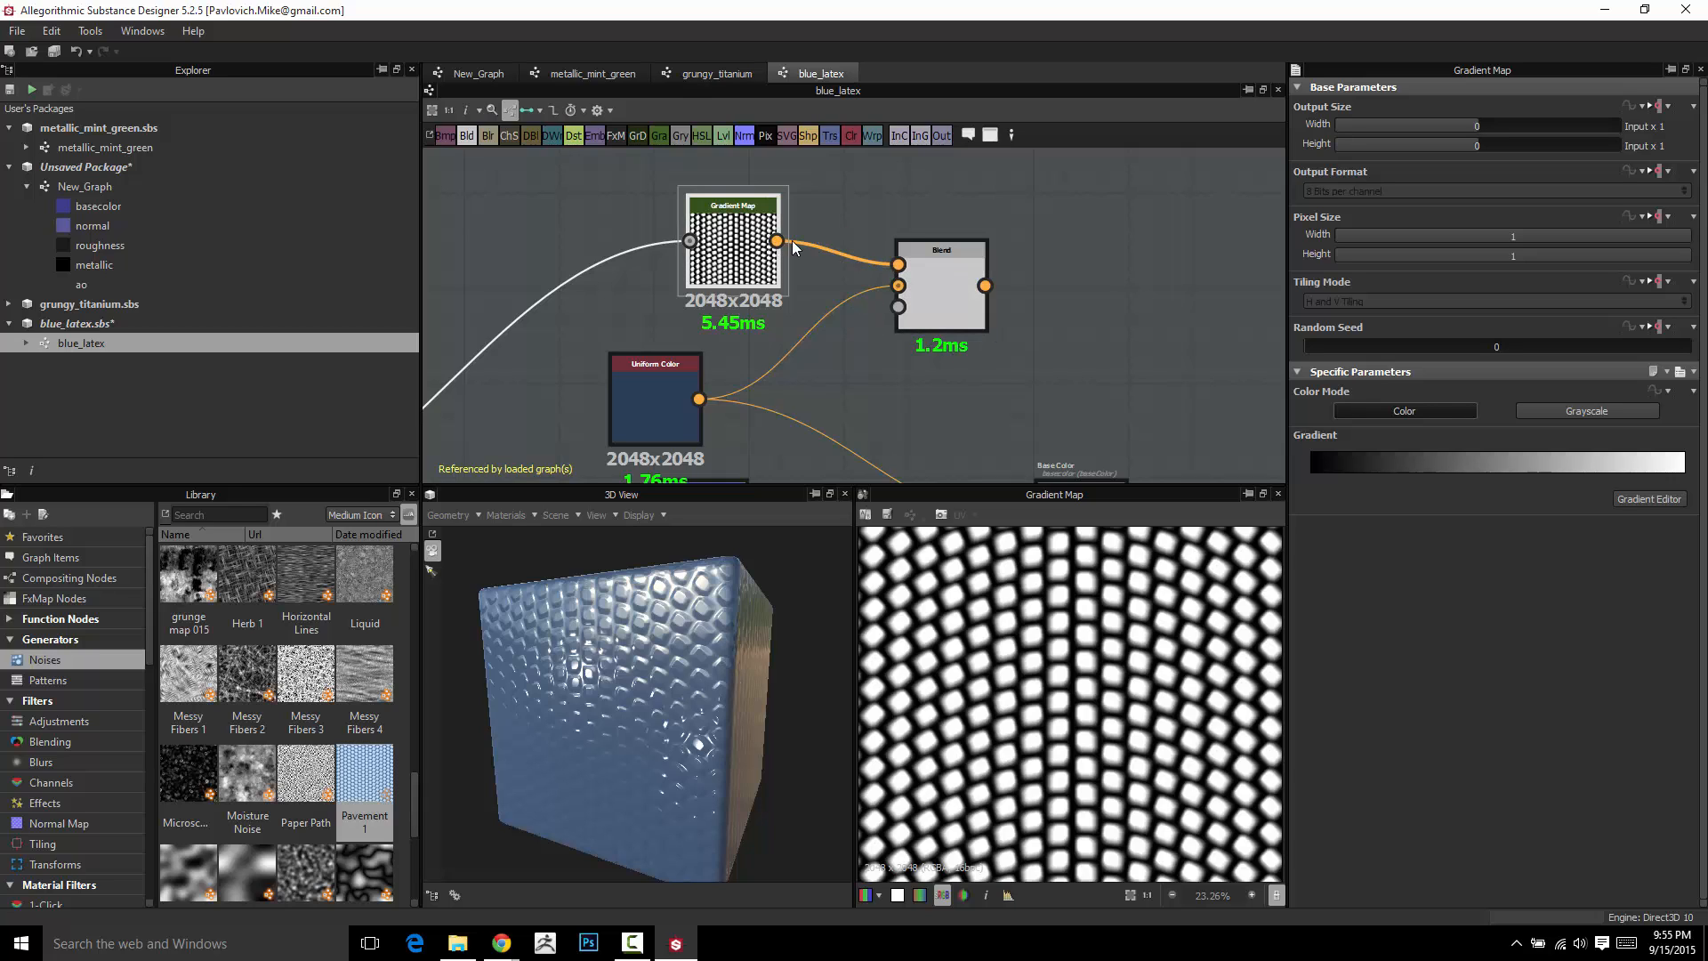
left_click_drag(744, 272, 680, 271)
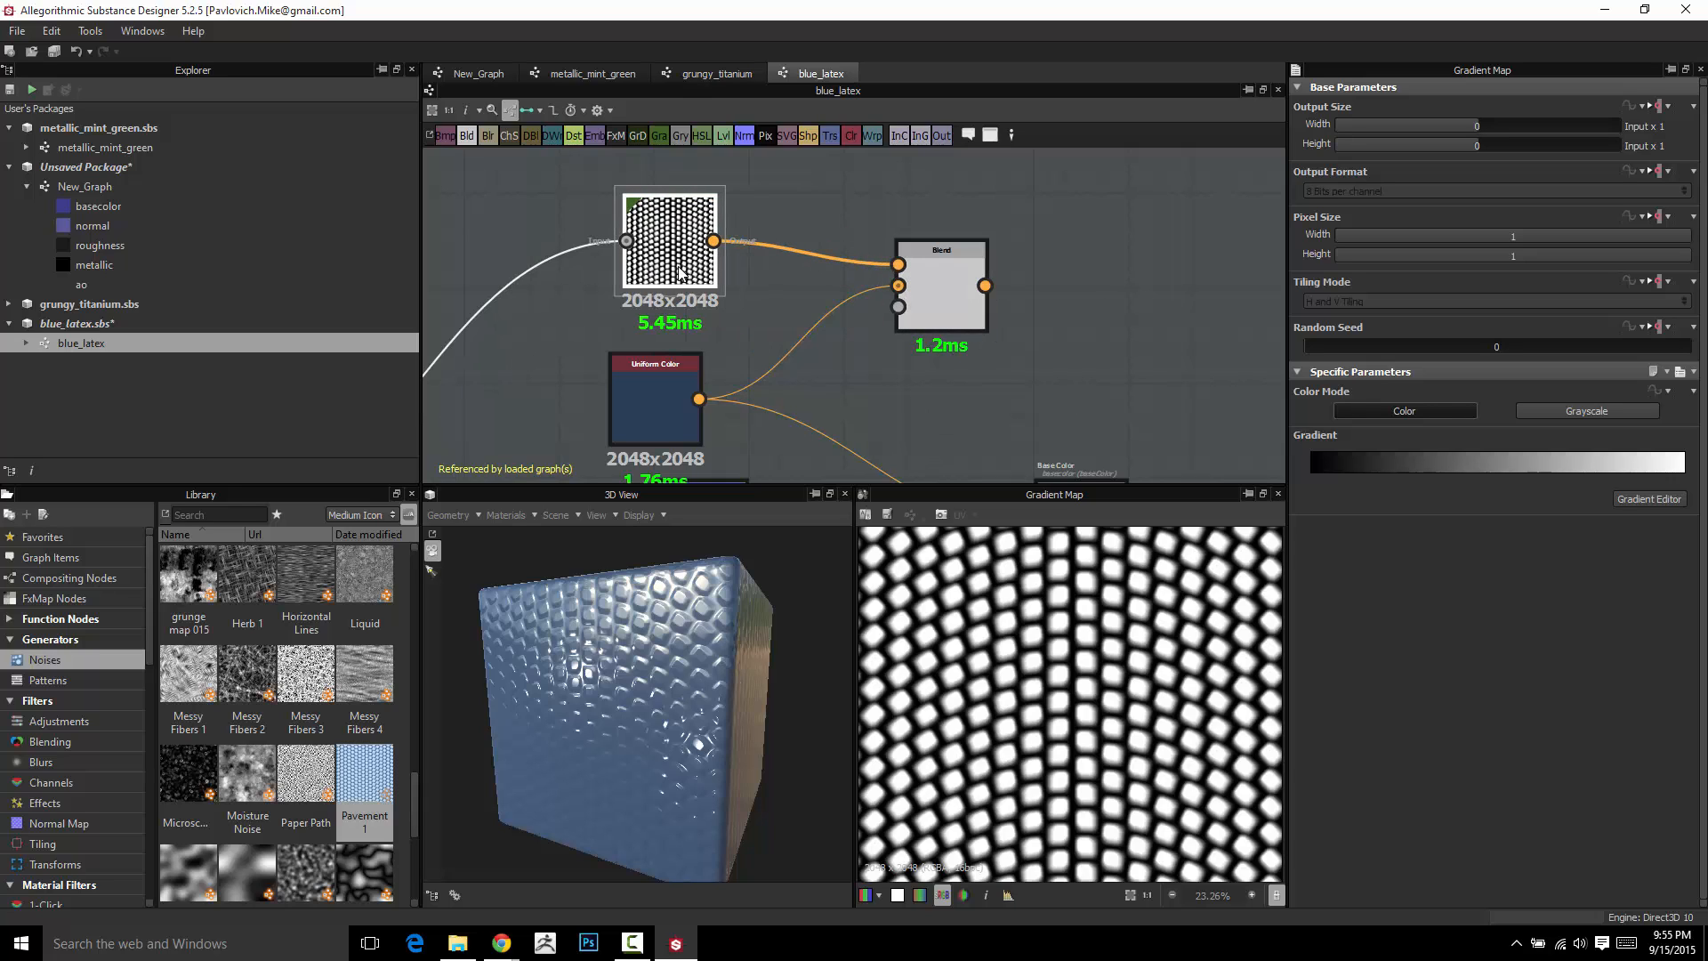
double_click(941, 298)
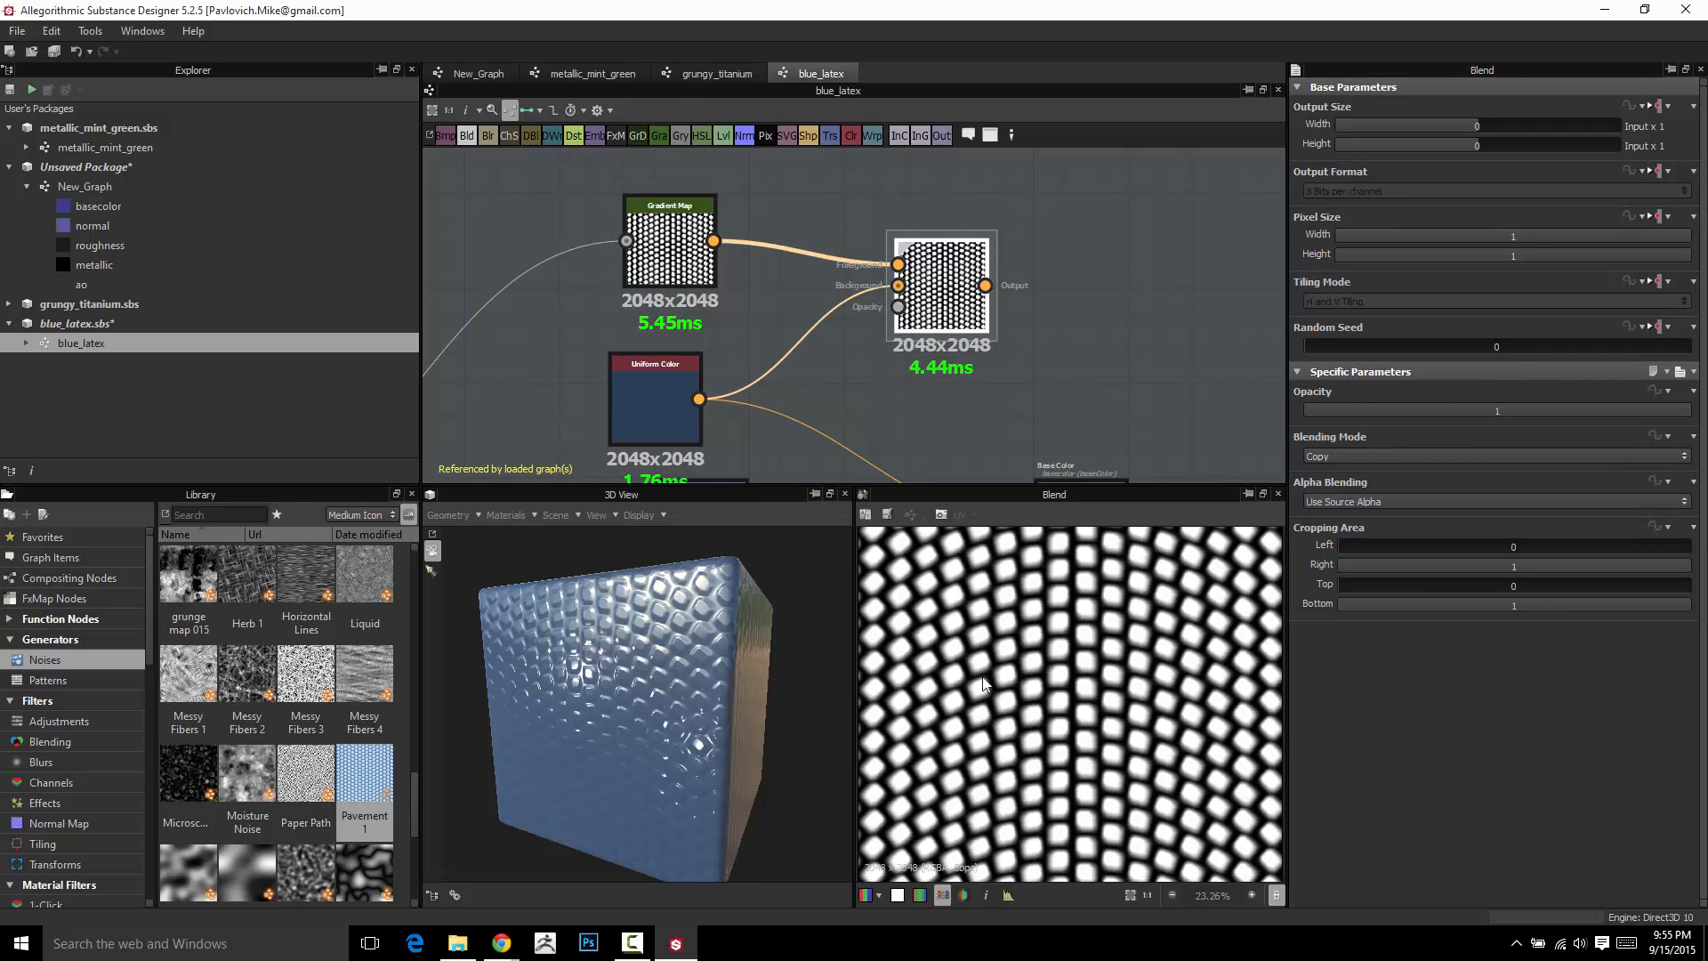
scroll(992, 694, "down", 3)
scroll(992, 694, "up", 2)
scroll(992, 694, "down", 1)
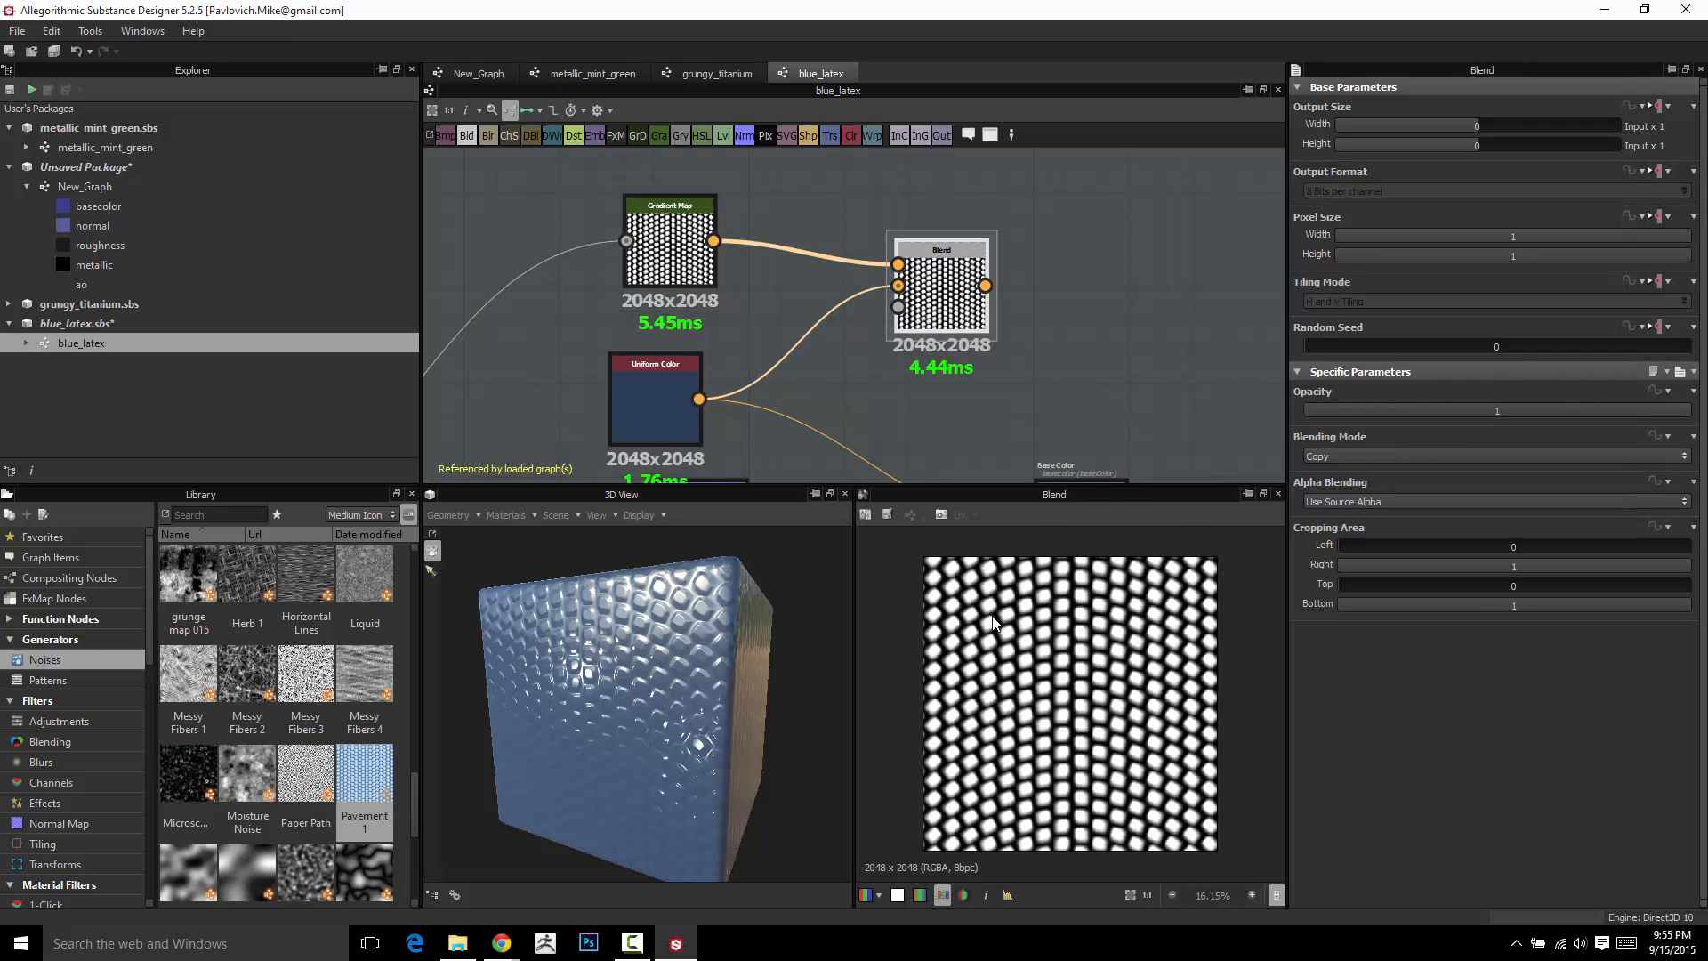
Align Uniform Color beneath Gradient Map and set the Blend node's blending mode to Multiply
left_click_drag(657, 369, 673, 381)
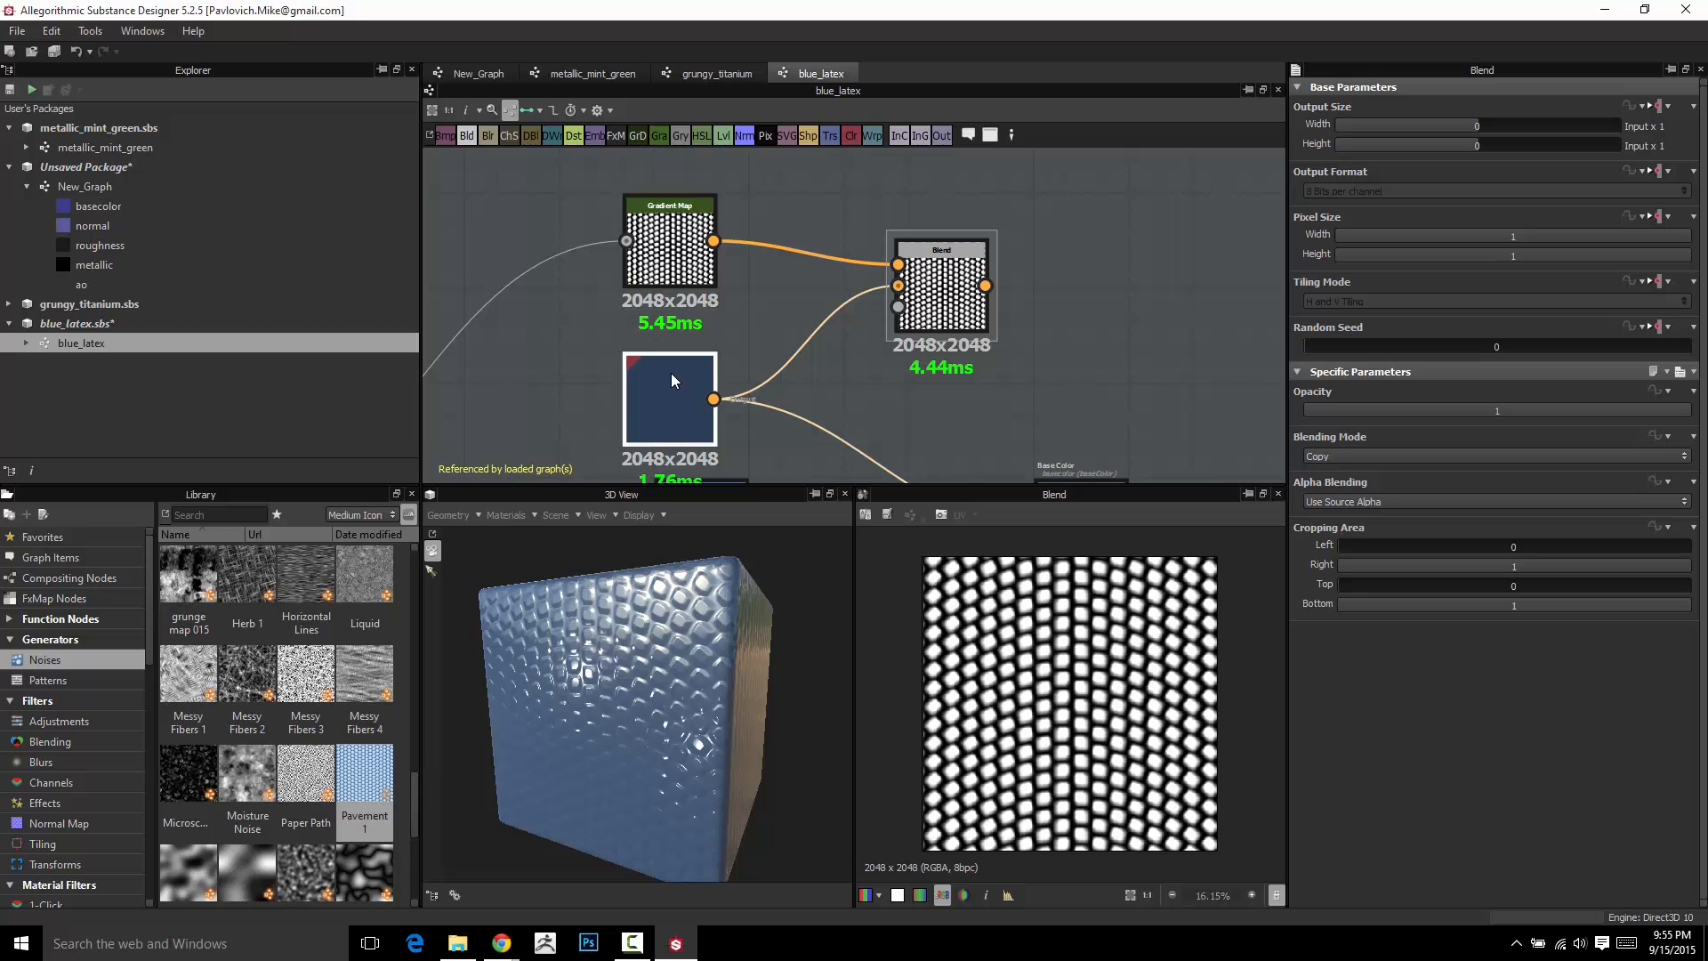
left_click(948, 287)
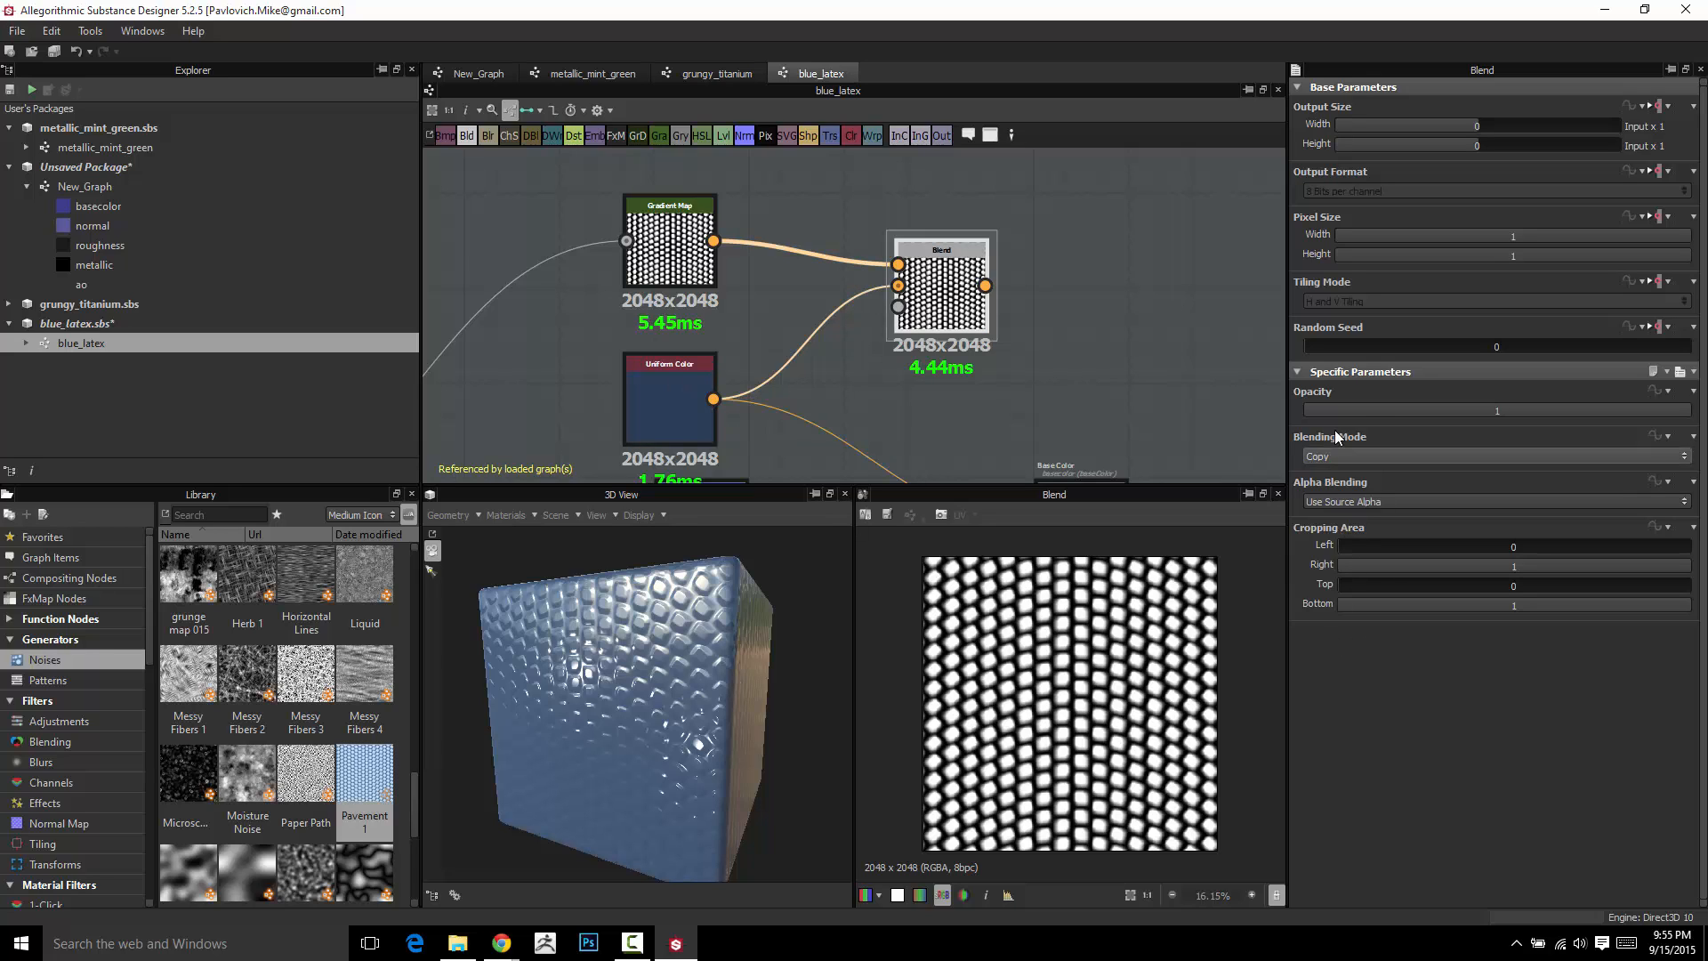
left_click(1385, 457)
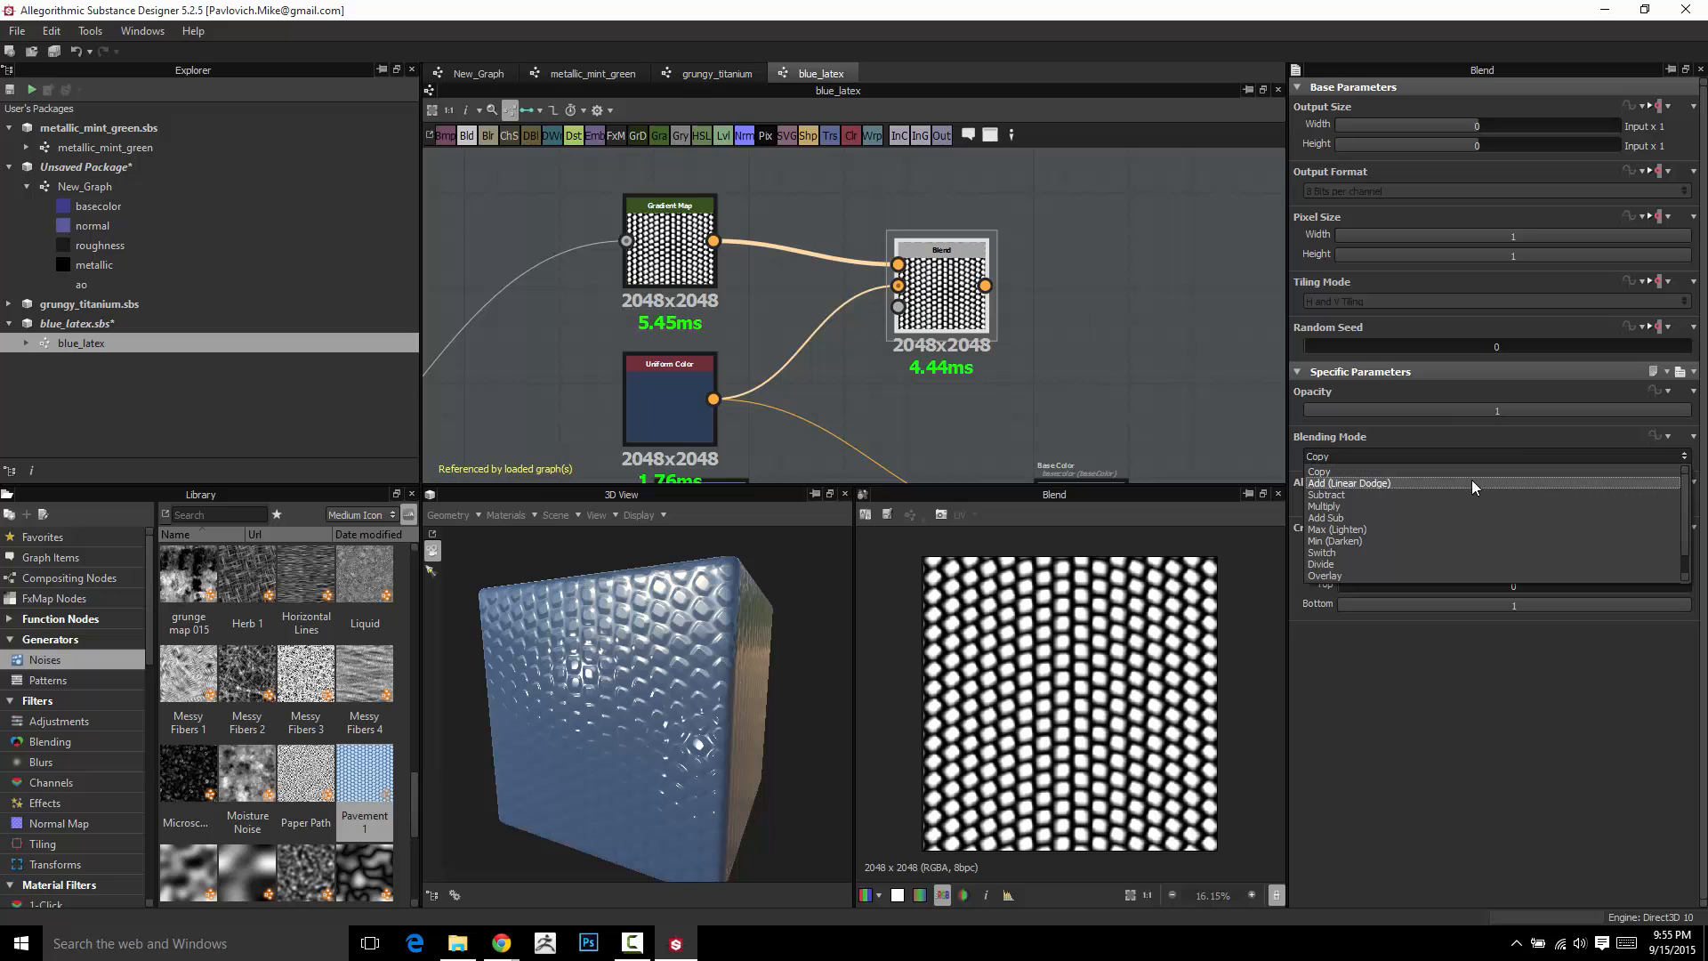
left_click(1370, 507)
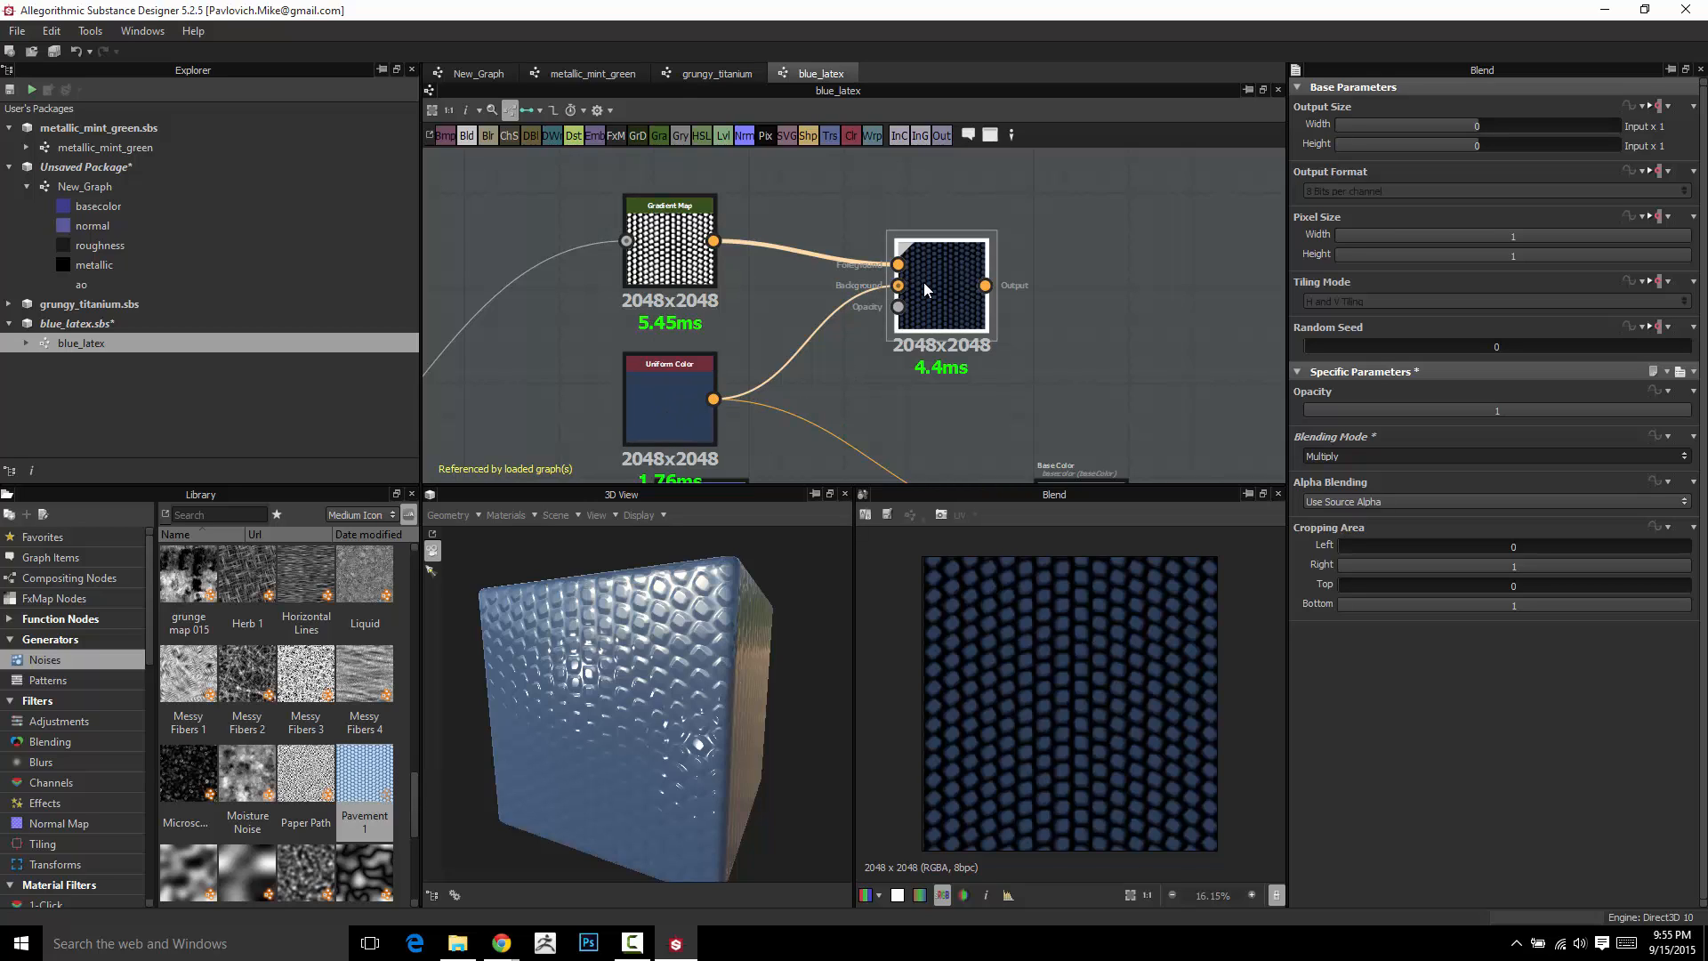
Switch the Base Color output's source to the Blend node and inspect the cube's surface up close
scroll(941, 320, "down", 4)
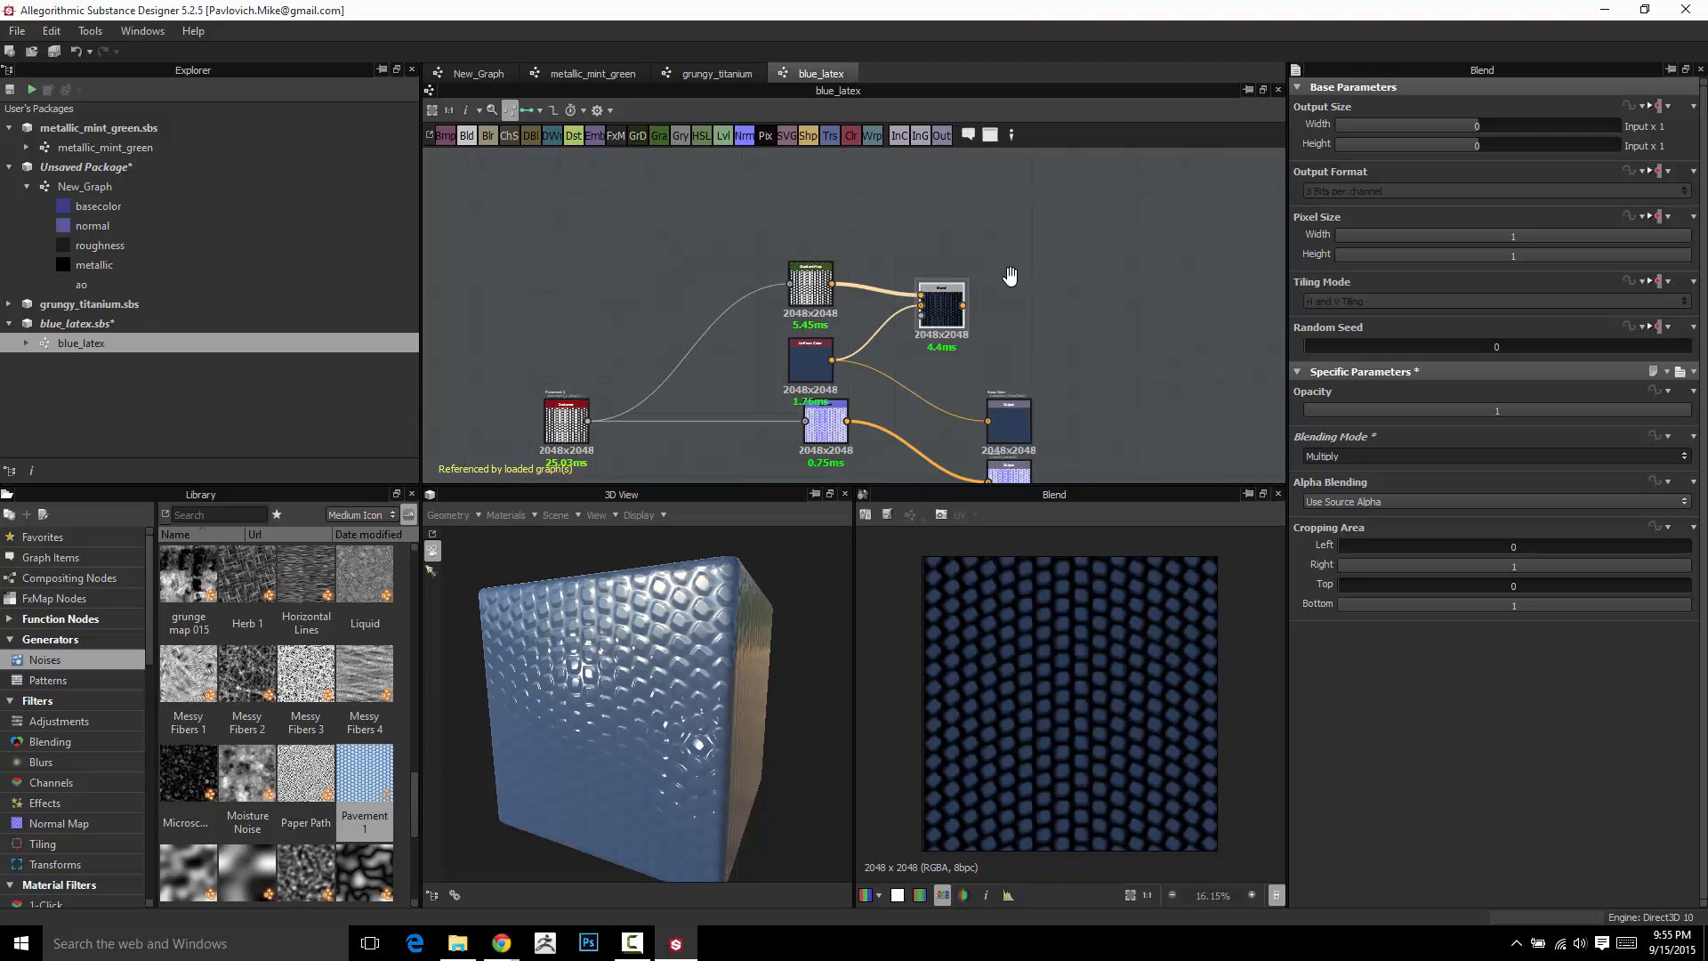
left_click_drag(952, 367, 950, 364)
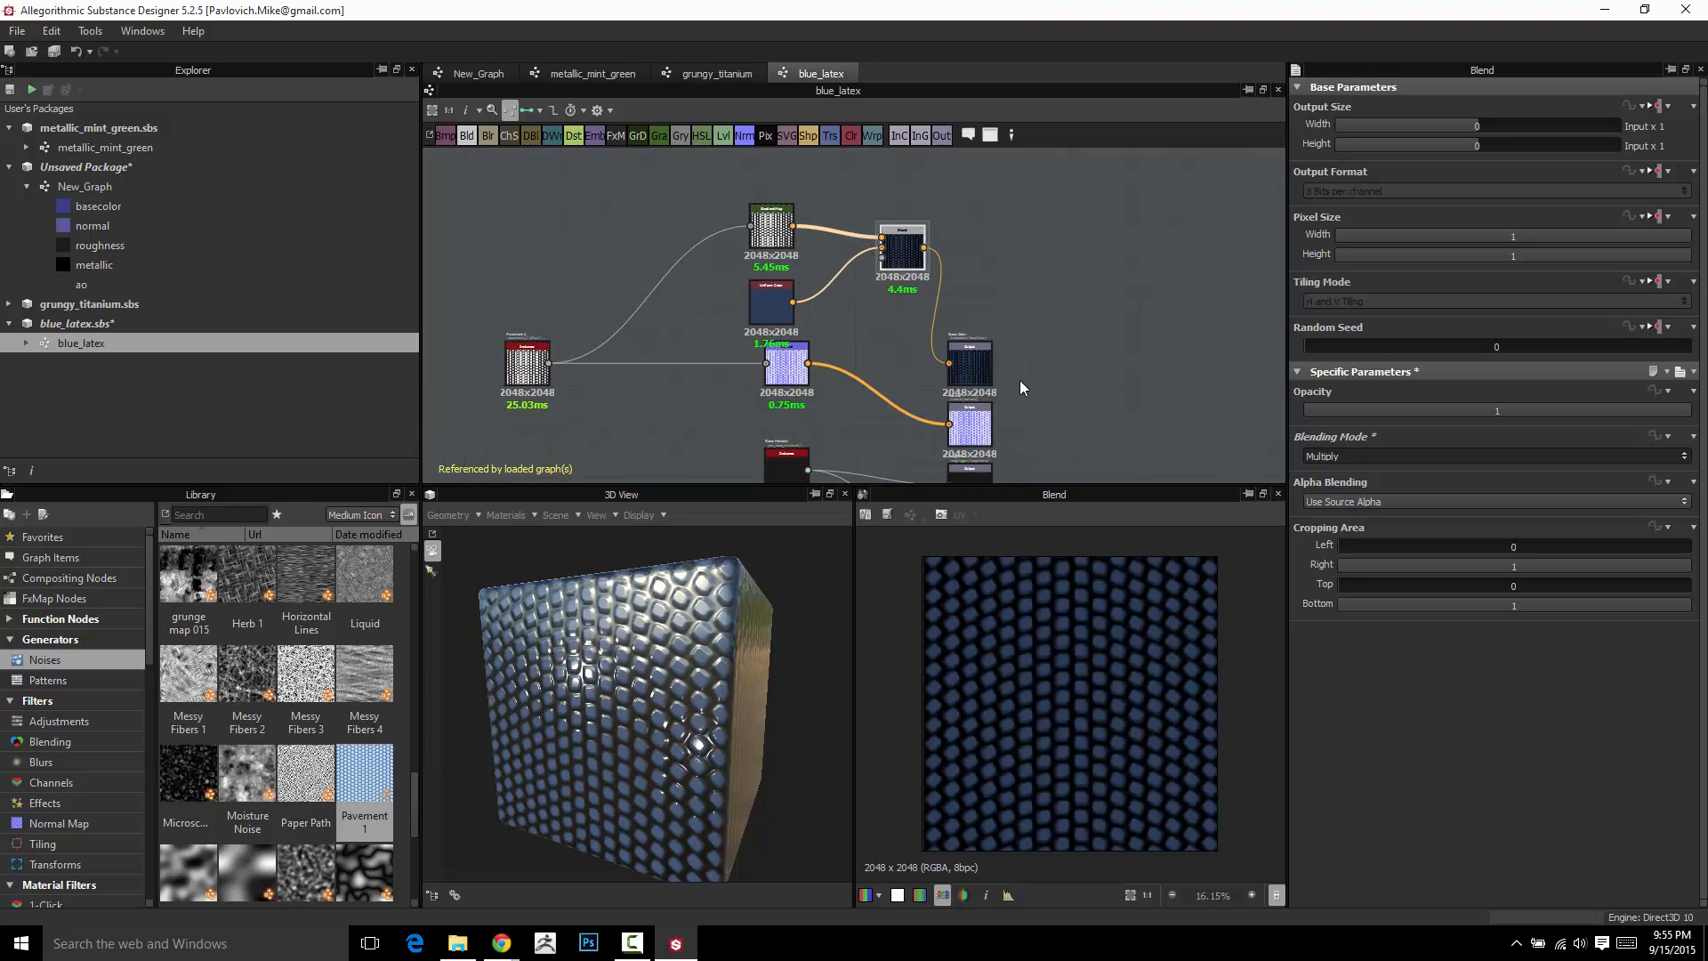
left_click_drag(585, 614, 583, 673)
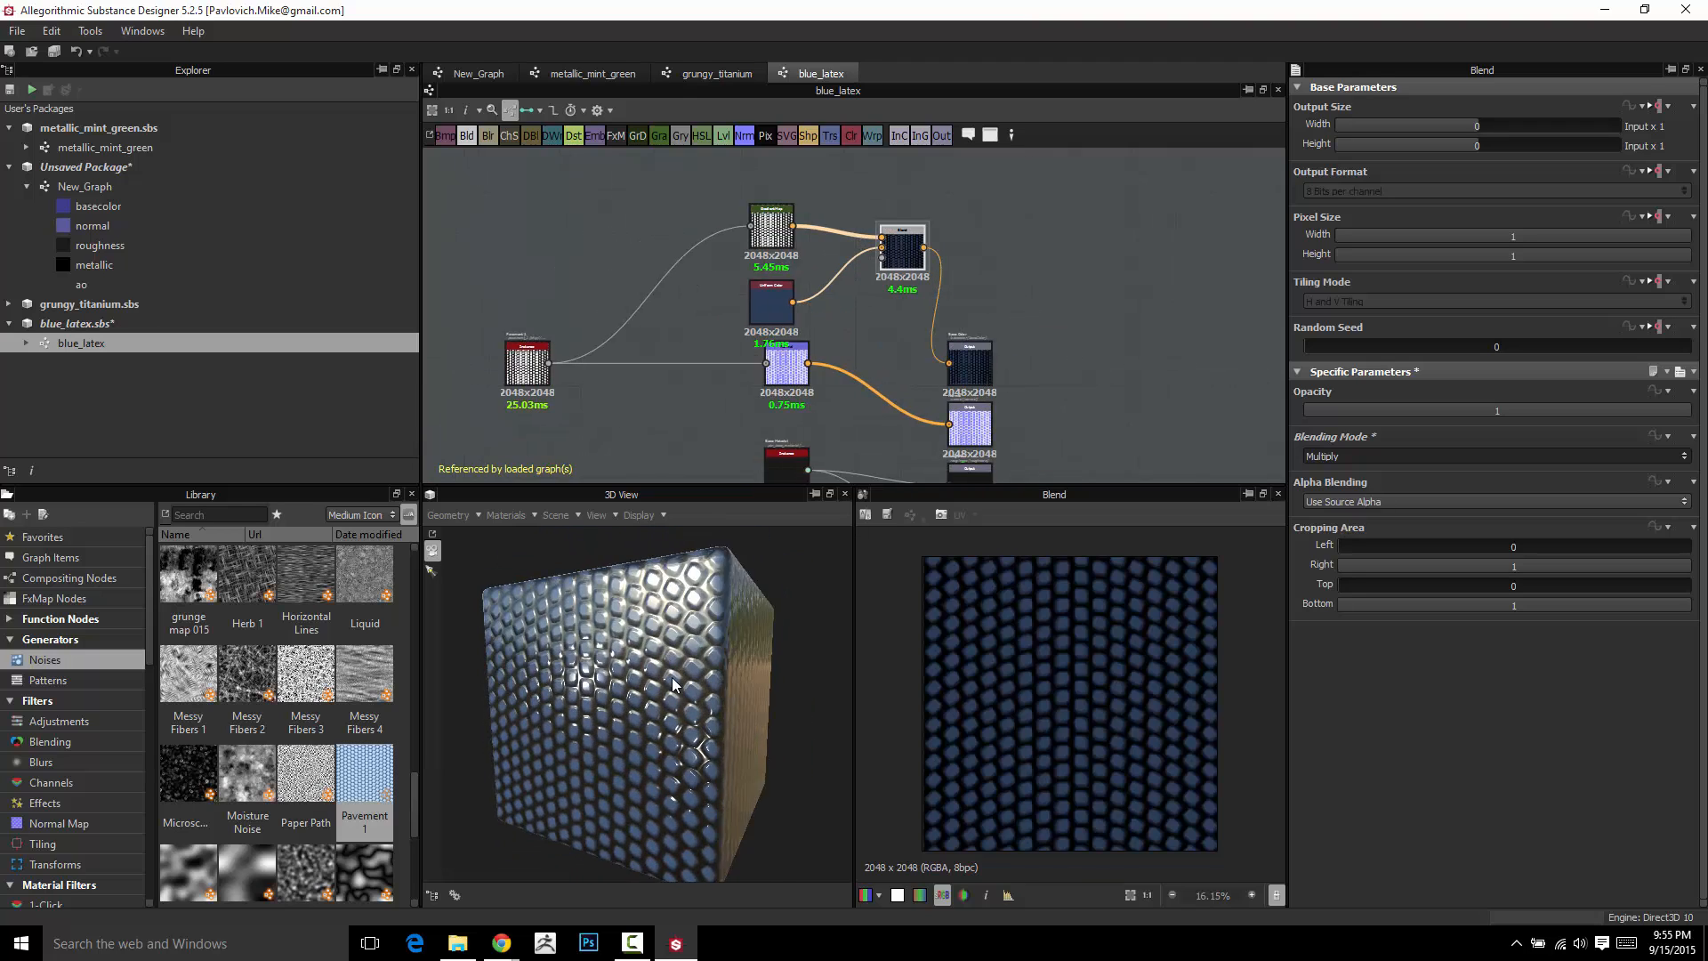
right_click_drag(584, 673, 683, 691)
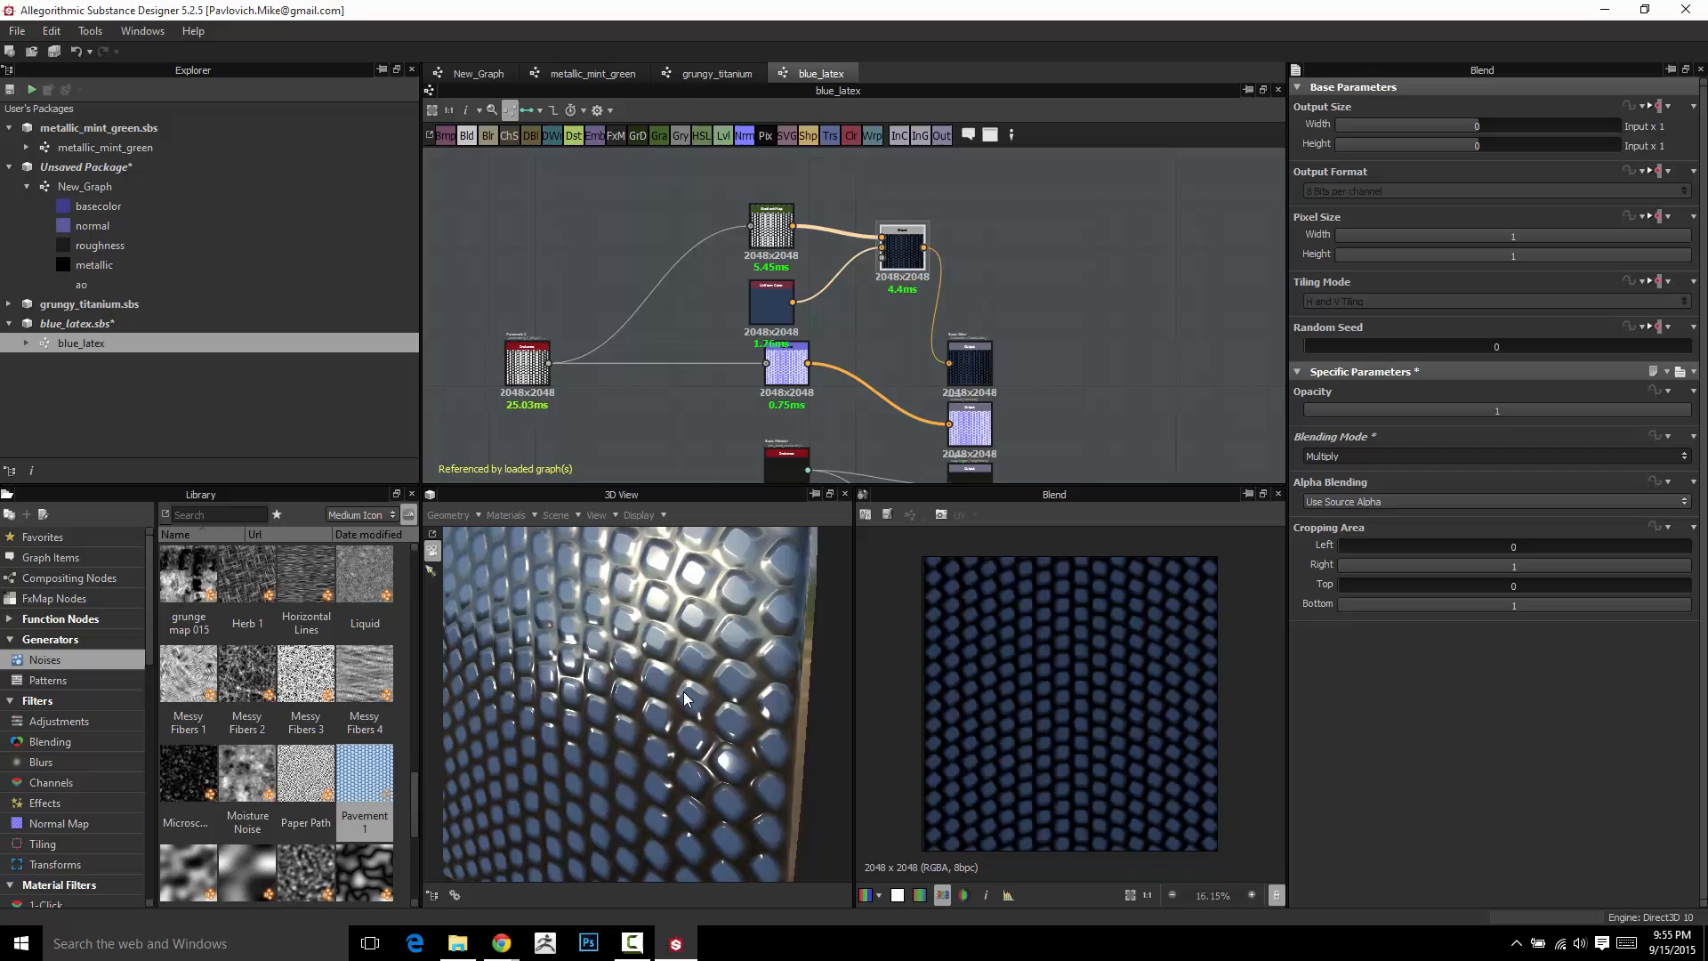
Examine the Base Color output, and the Base Material node's roughness preview, parameters and output connections
left_click(969, 364)
scroll(1066, 283, "down", 2)
scroll(1059, 290, "up", 4)
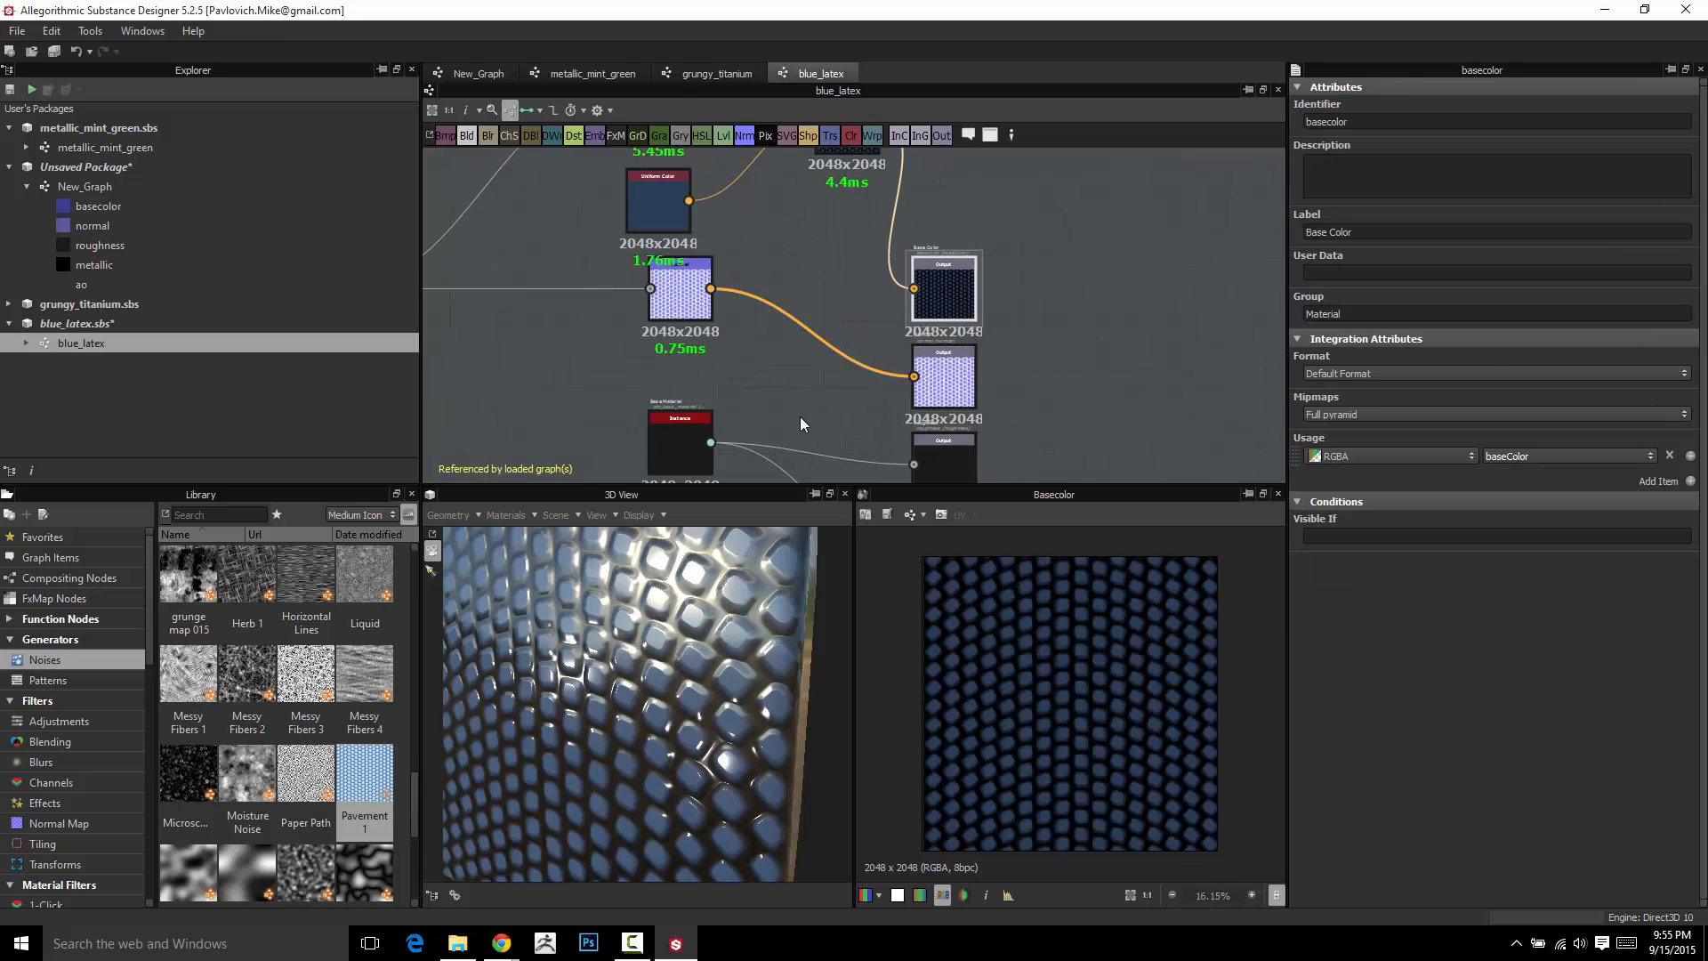
middle_click_drag(800, 424, 825, 180)
scroll(998, 281, "up", 5)
middle_click_drag(494, 247, 829, 303)
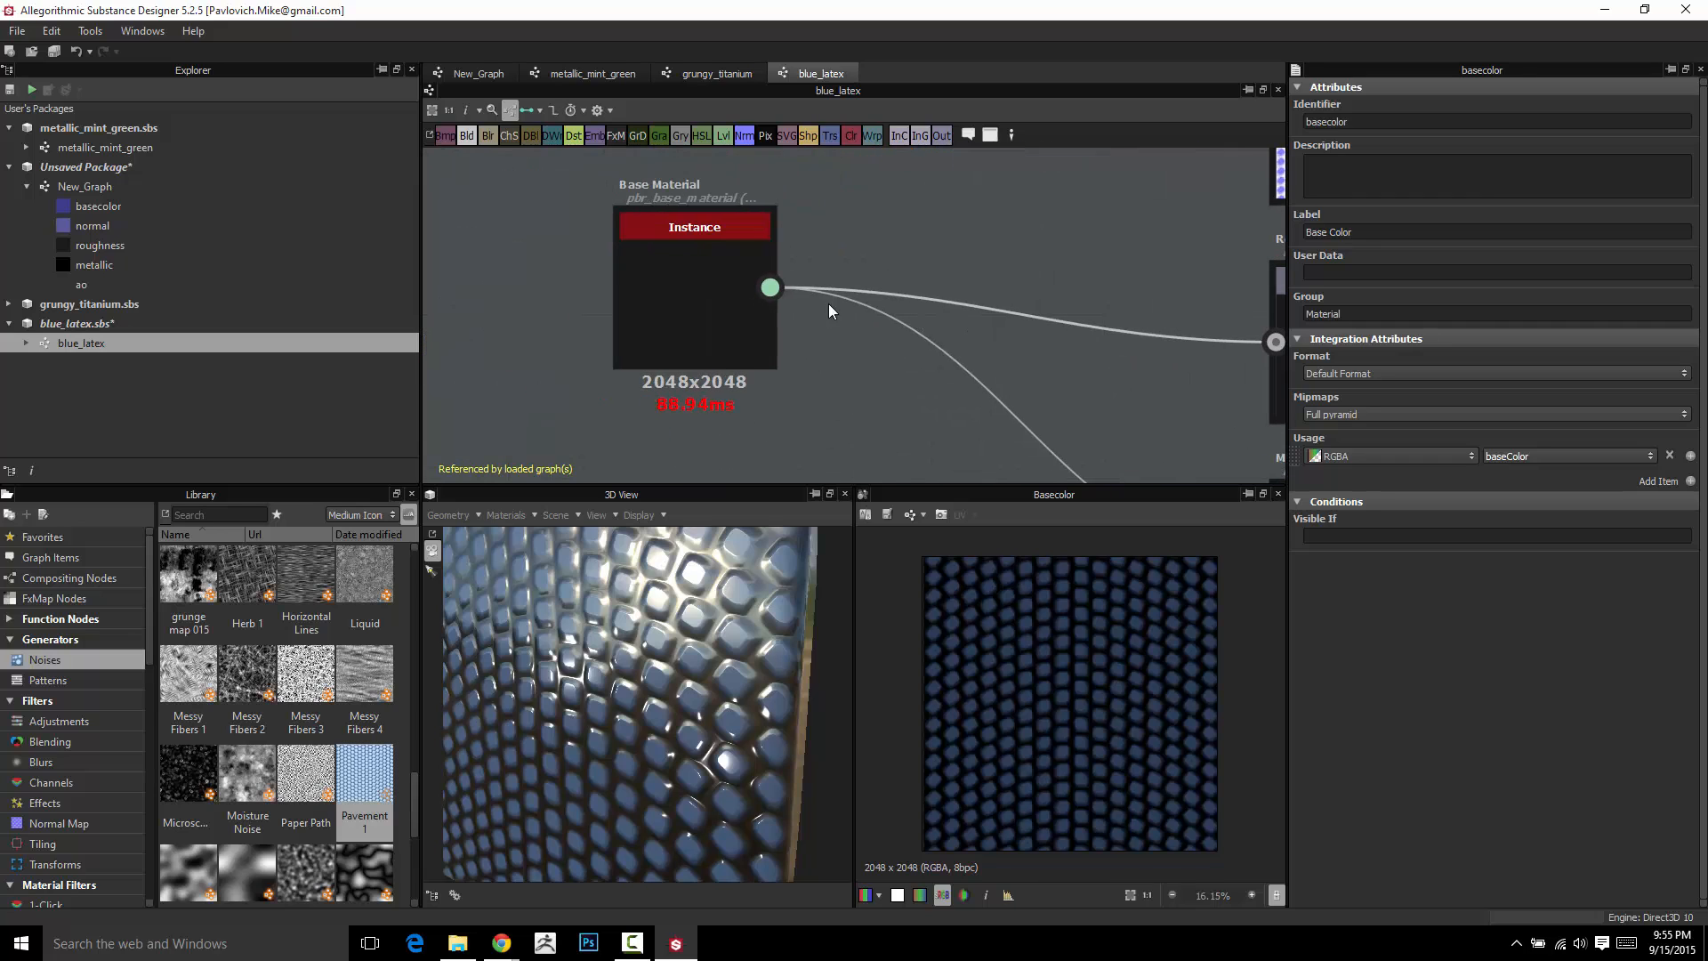
double_click(722, 286)
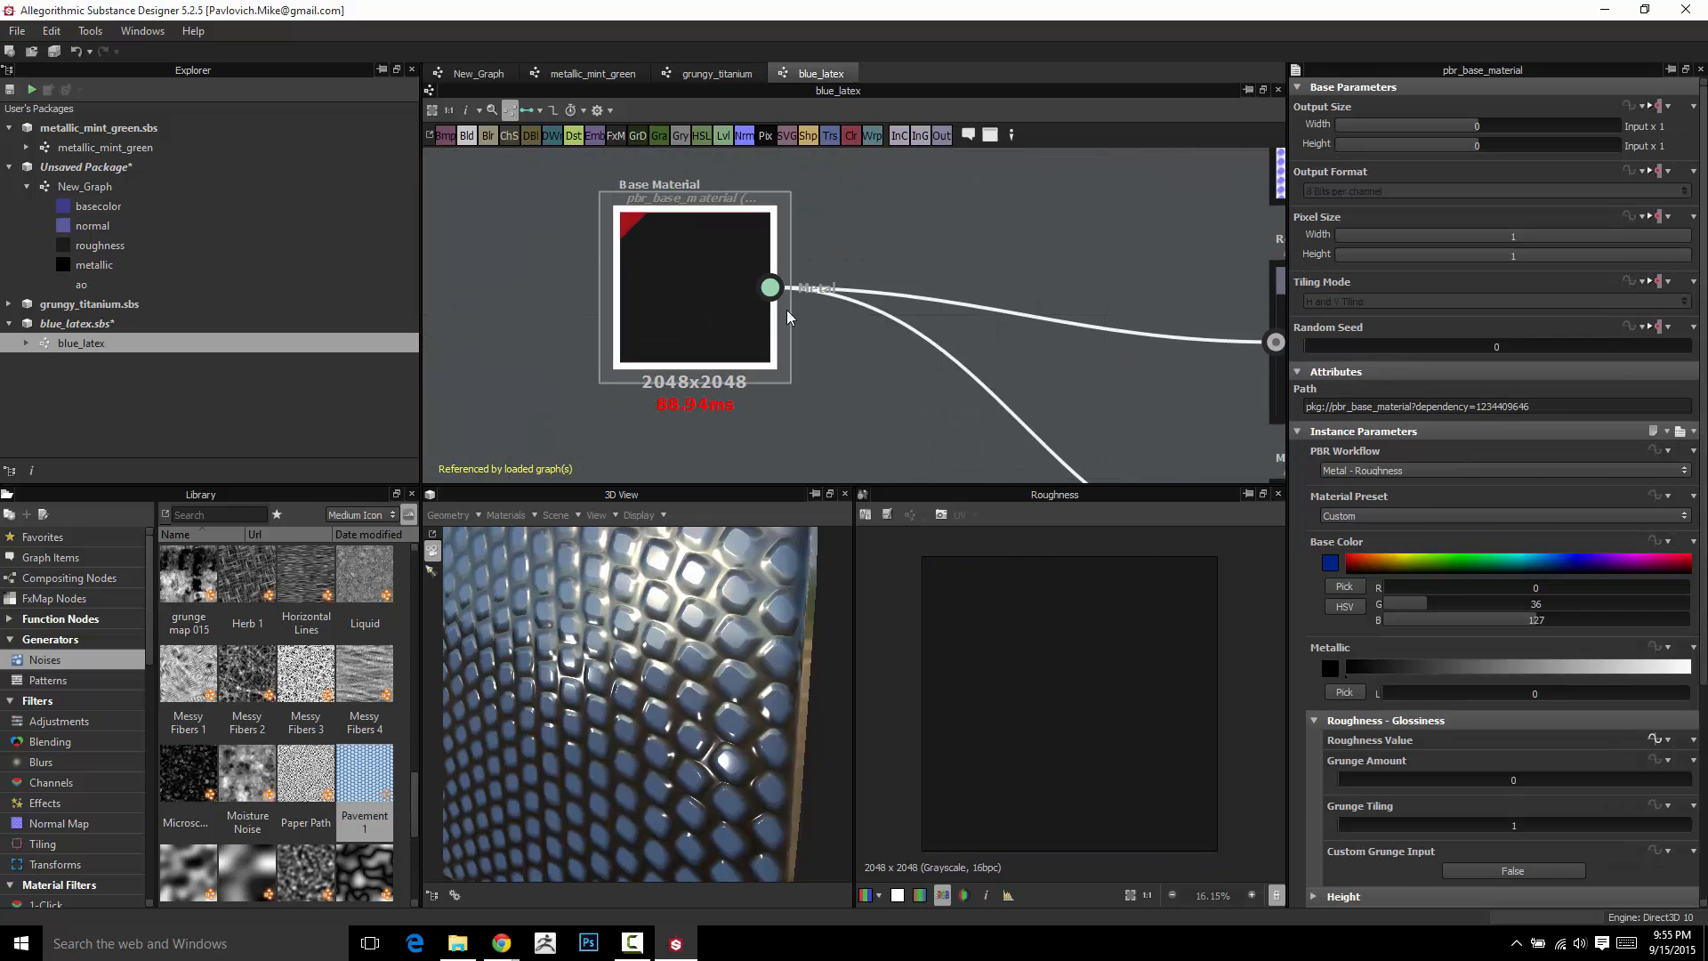
scroll(945, 283, "down", 3)
middle_click_drag(955, 263, 911, 274)
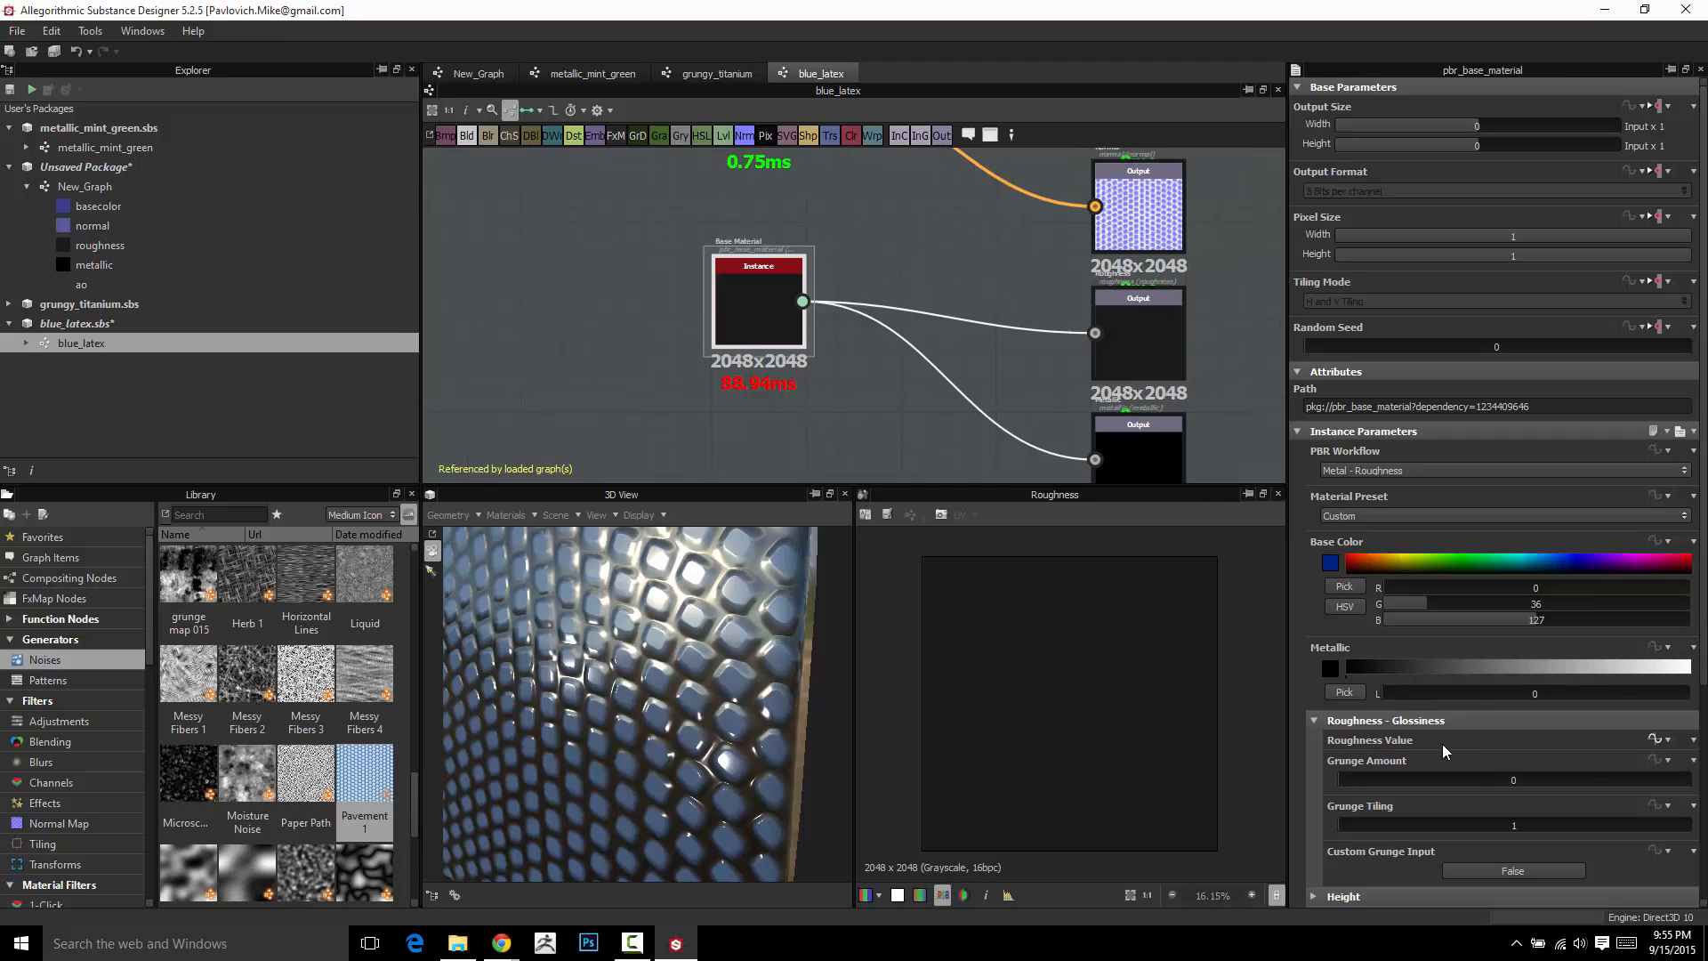
scroll(885, 346, "down", 4)
middle_click_drag(809, 319, 823, 334)
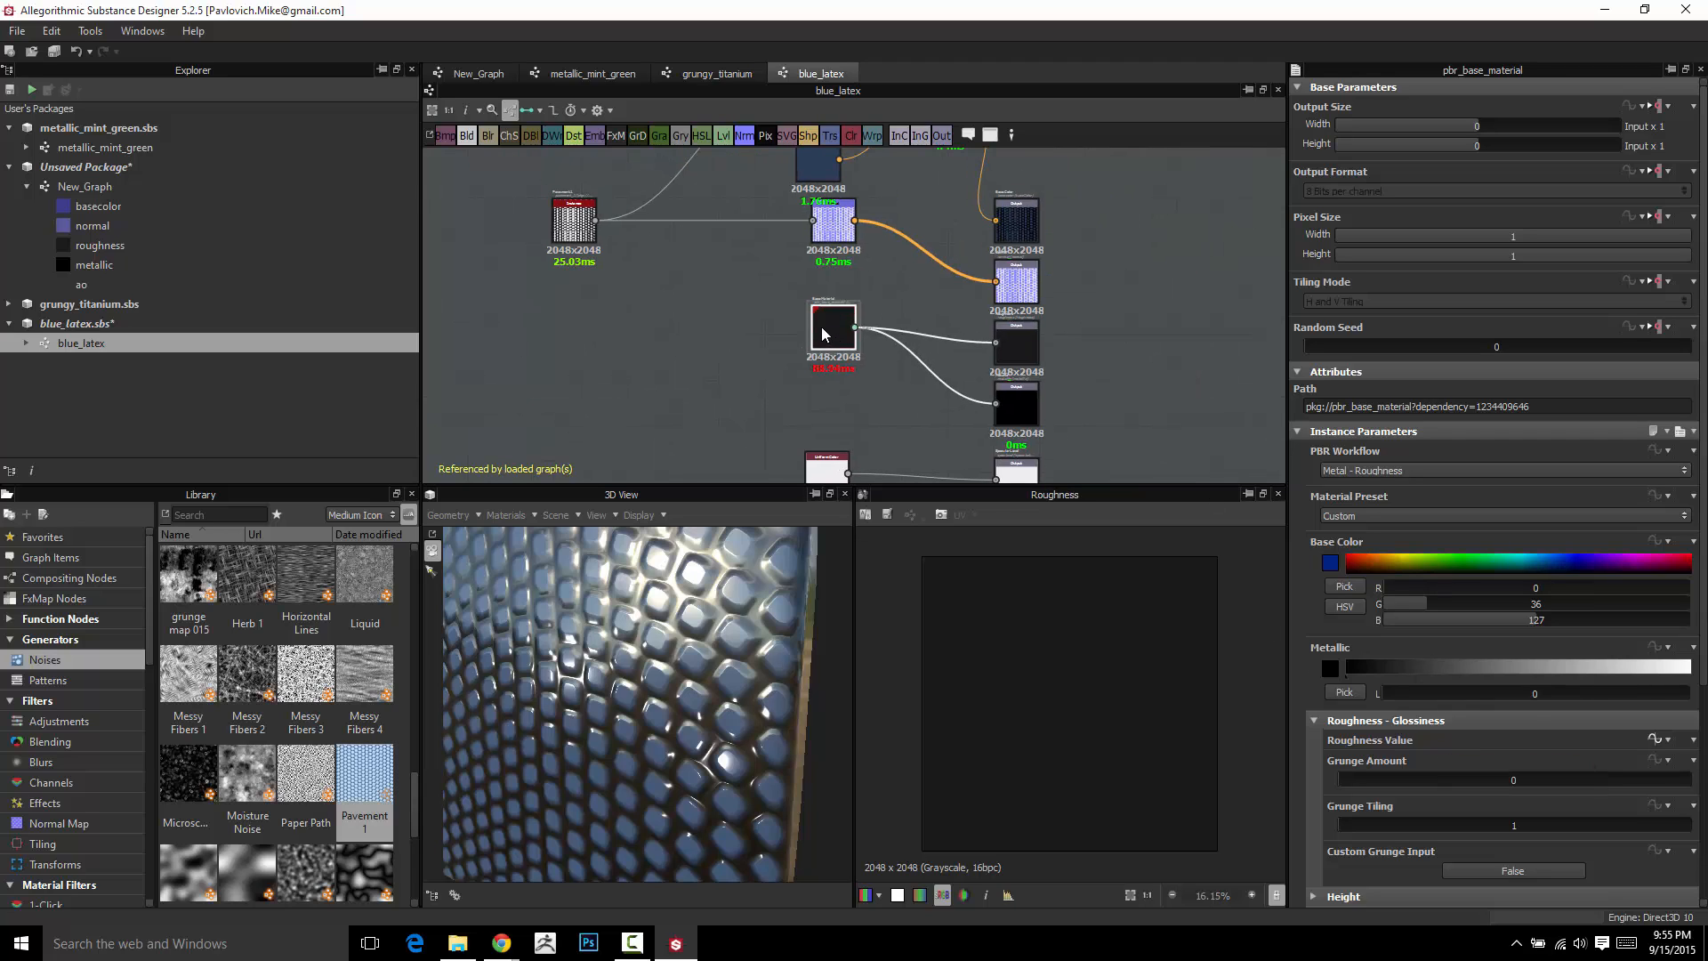
Move Base Material slightly lower, show its outputs as separate connectors, and check the Roughness output node
left_click_drag(822, 335, 812, 365)
scroll(845, 362, "up", 3)
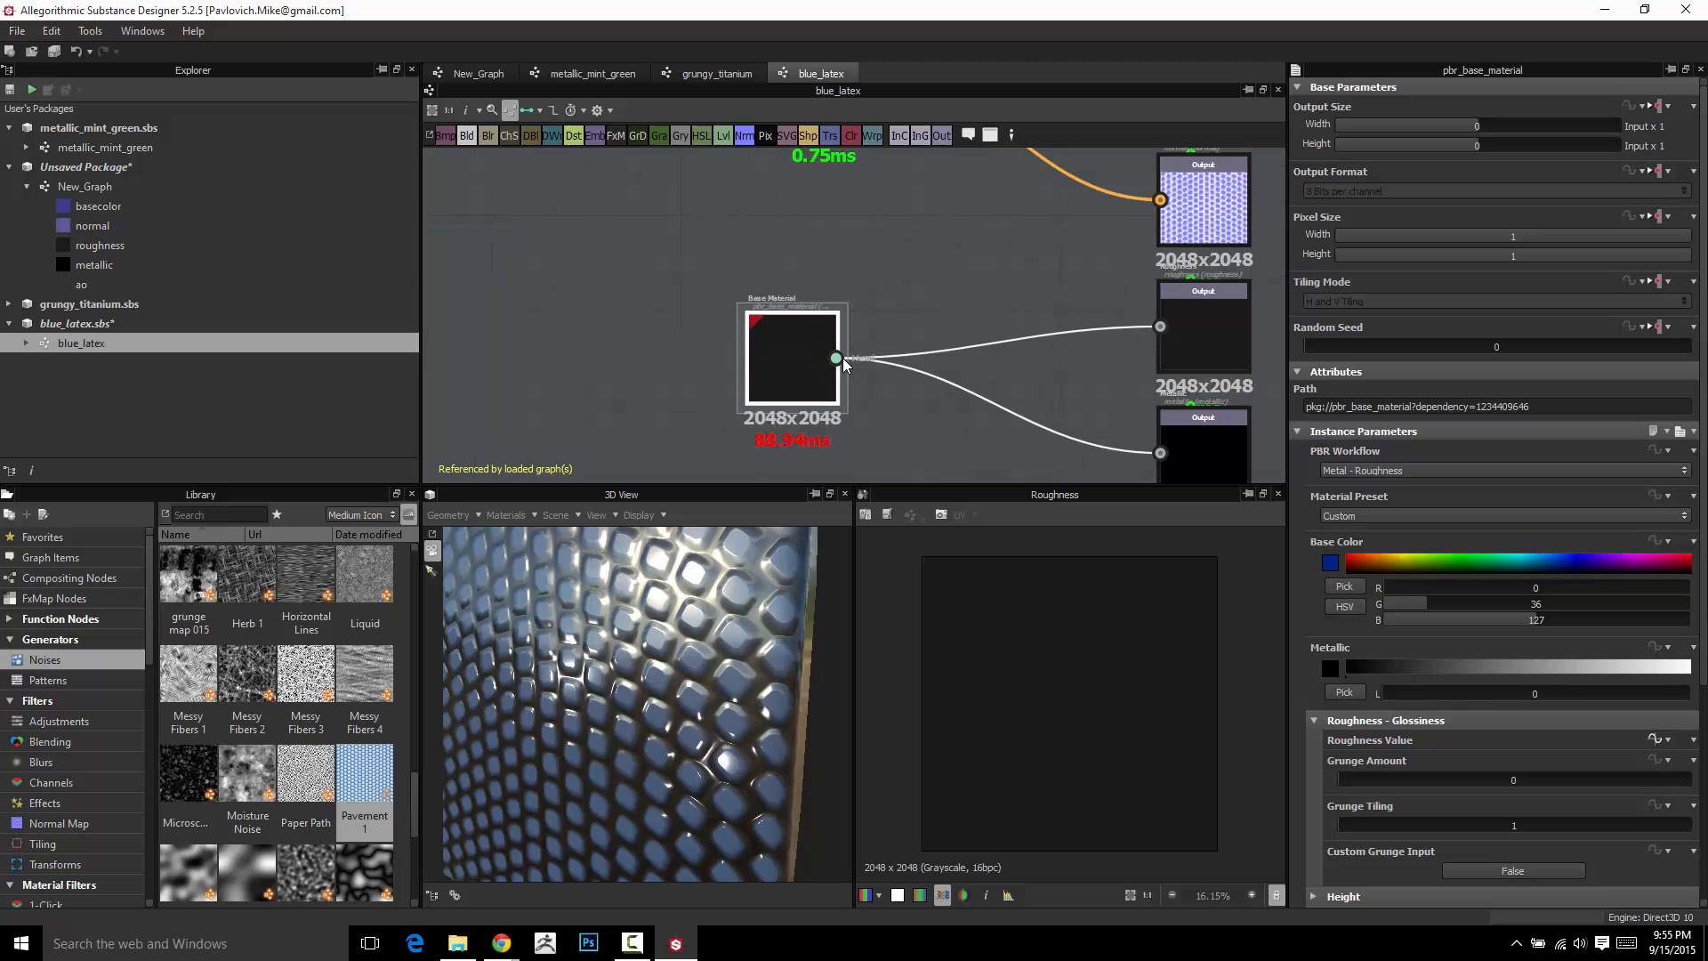
mouse_move(837, 356)
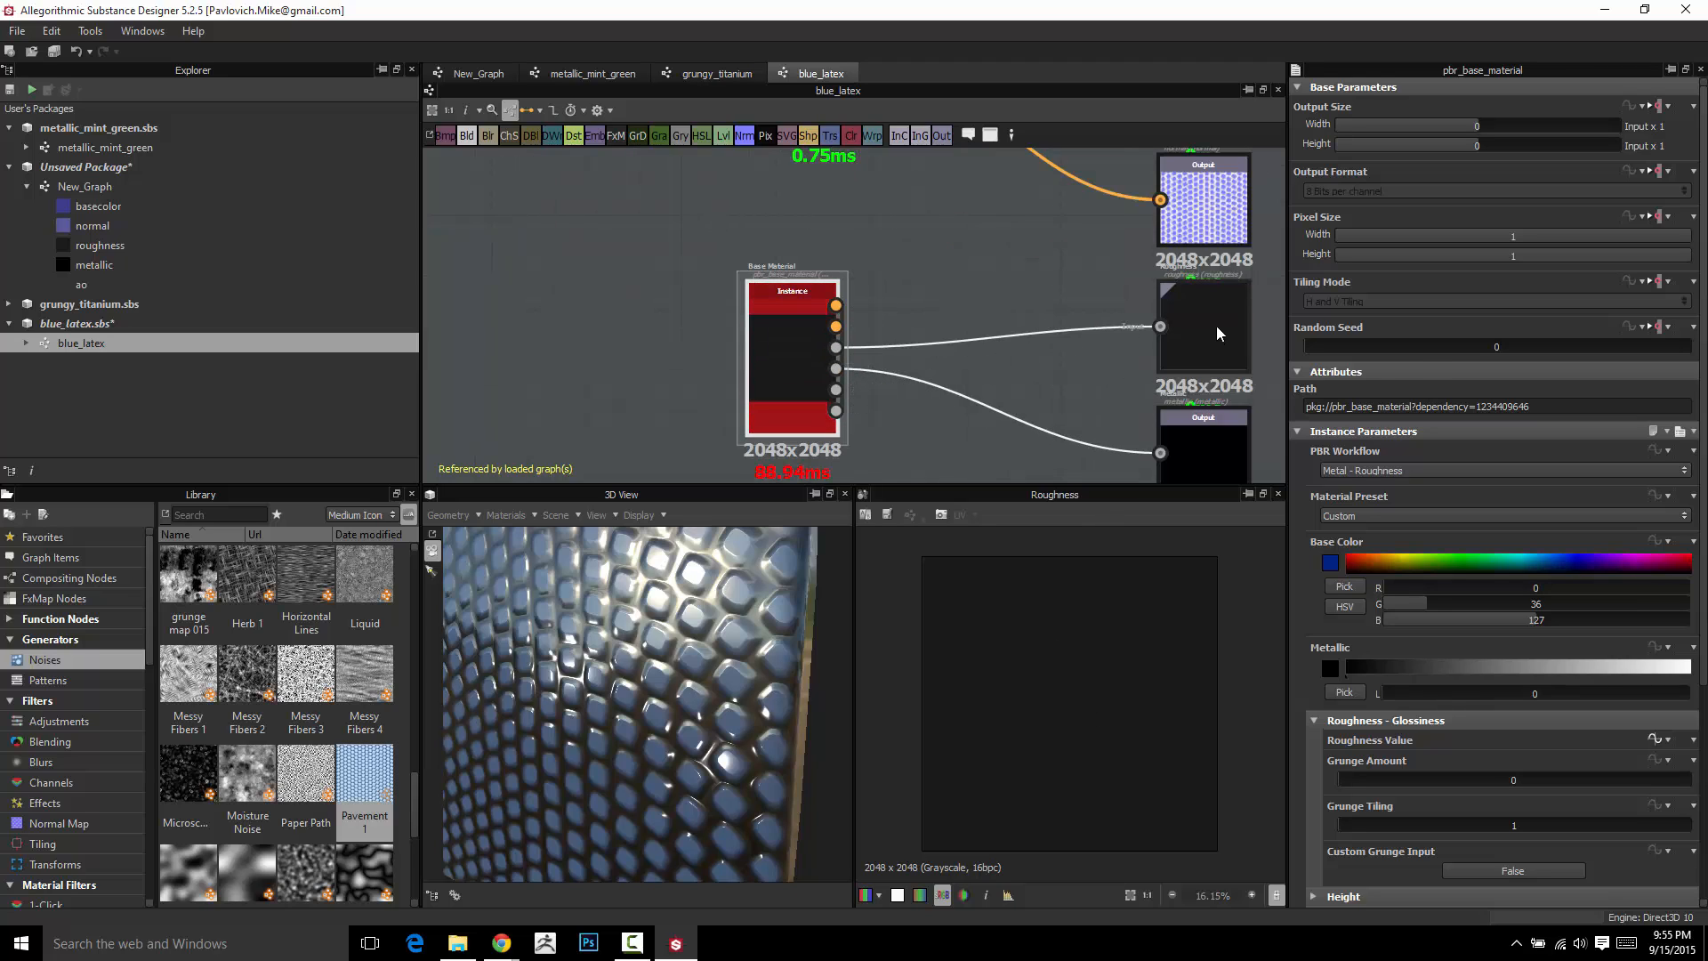
left_click(1180, 325)
scroll(1198, 323, "down", 5)
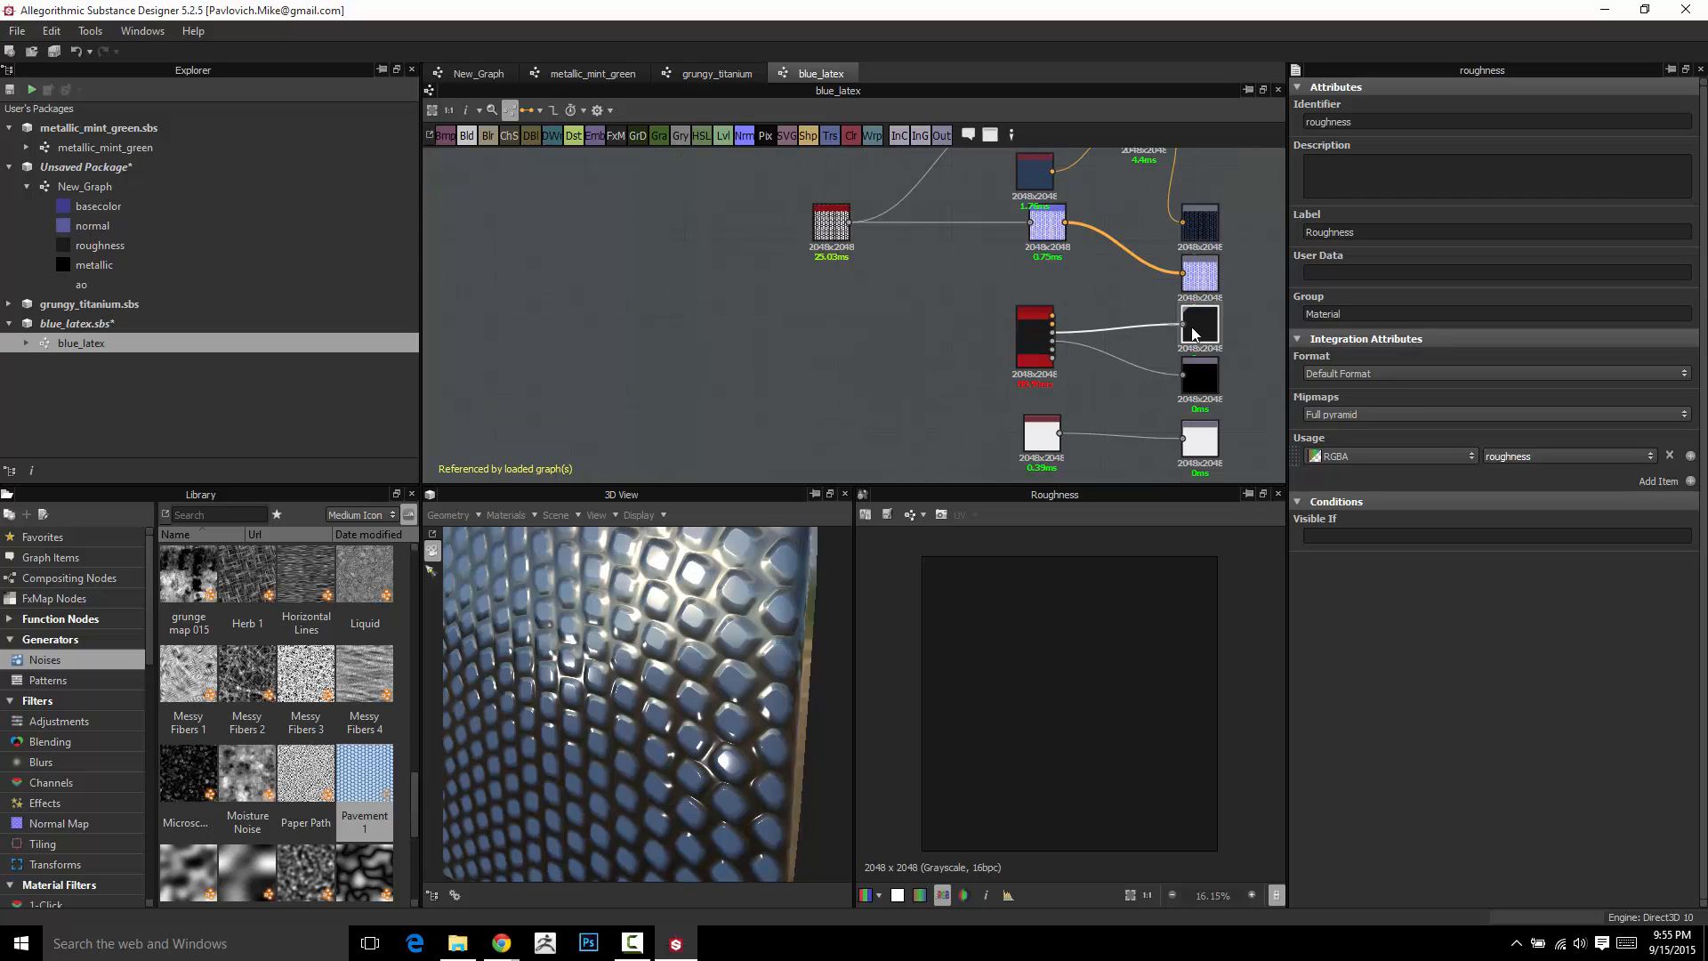
Preview Pavement 1 and add a second Blend node with Base Material's roughness output as its Background input
double_click(781, 328)
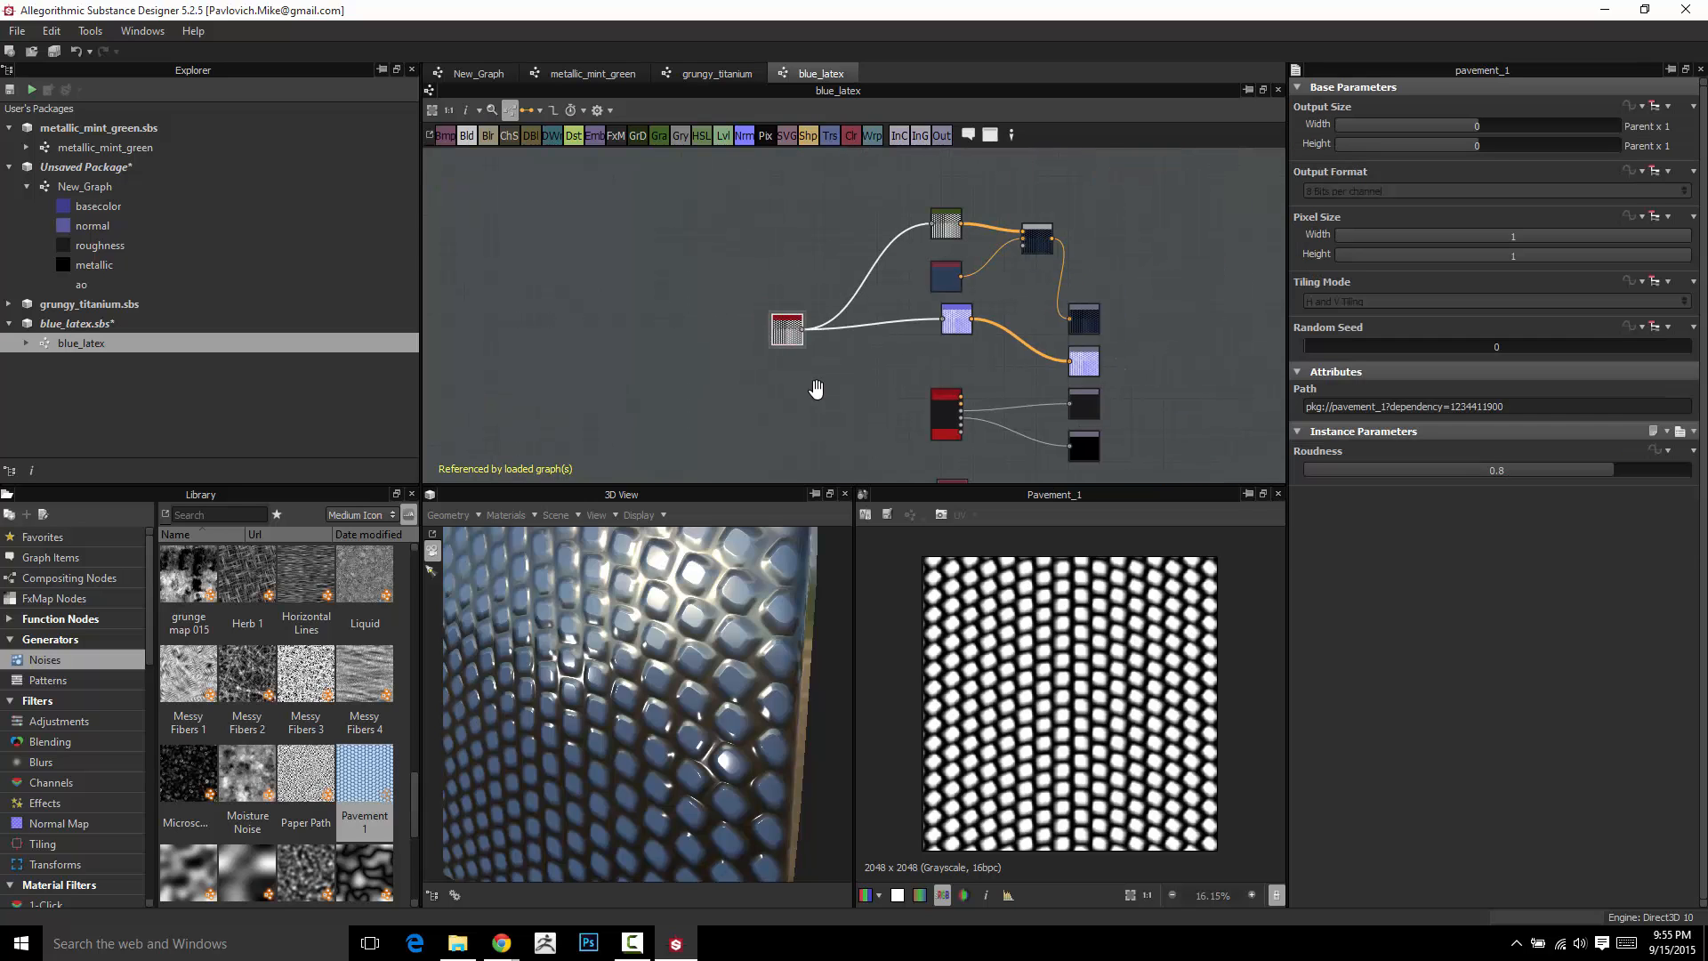
right_click(825, 313)
left_click(870, 366)
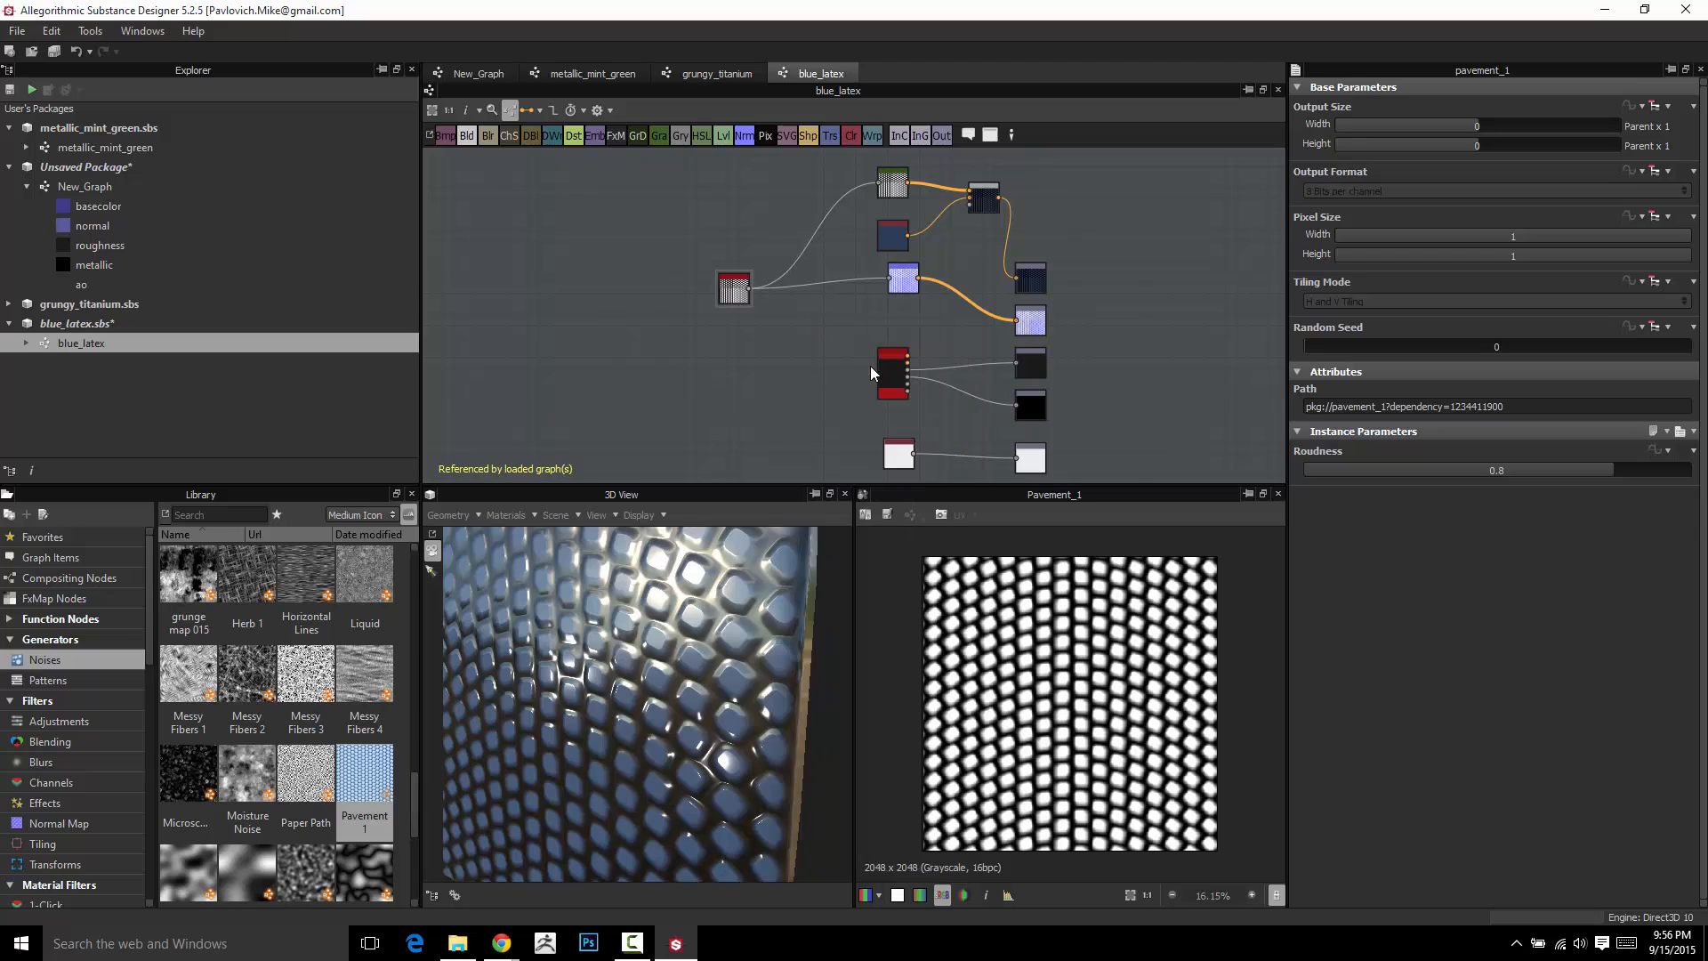
left_click_drag(827, 310, 917, 332)
scroll(960, 347, "up", 5)
Connect Pavement 1 to the Foreground input of the new Blend node beside Base Material
middle_click_drag(498, 219, 612, 251)
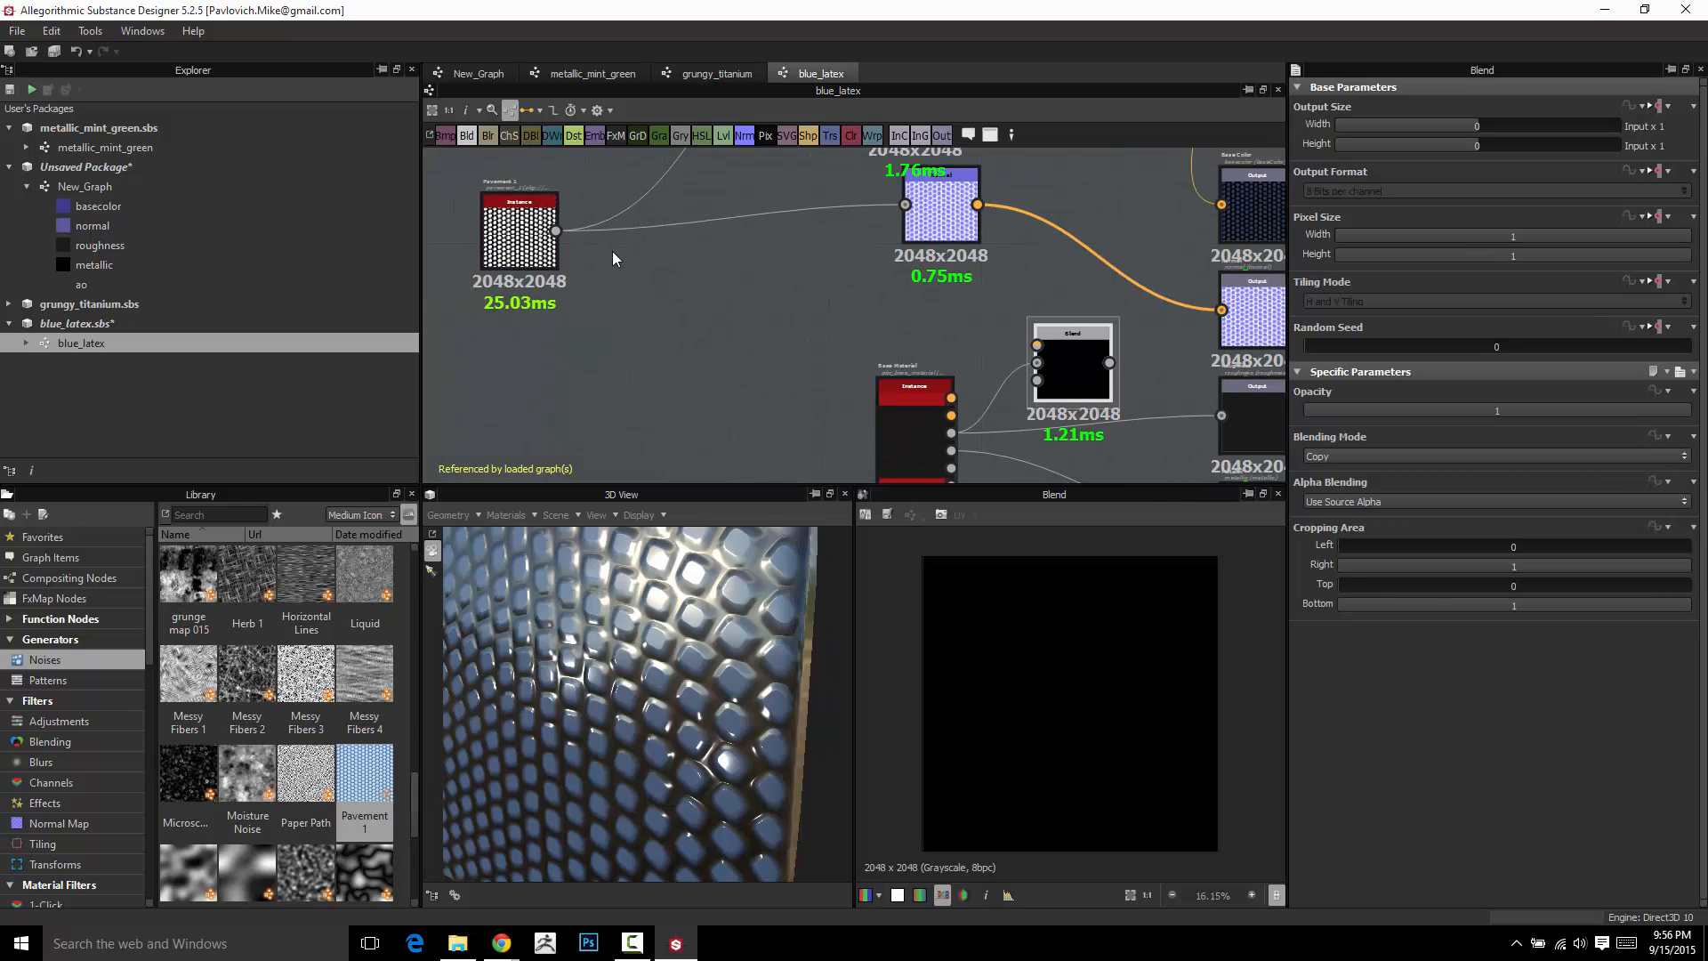
left_click_drag(556, 231, 612, 274)
left_click_drag(1016, 339, 1036, 346)
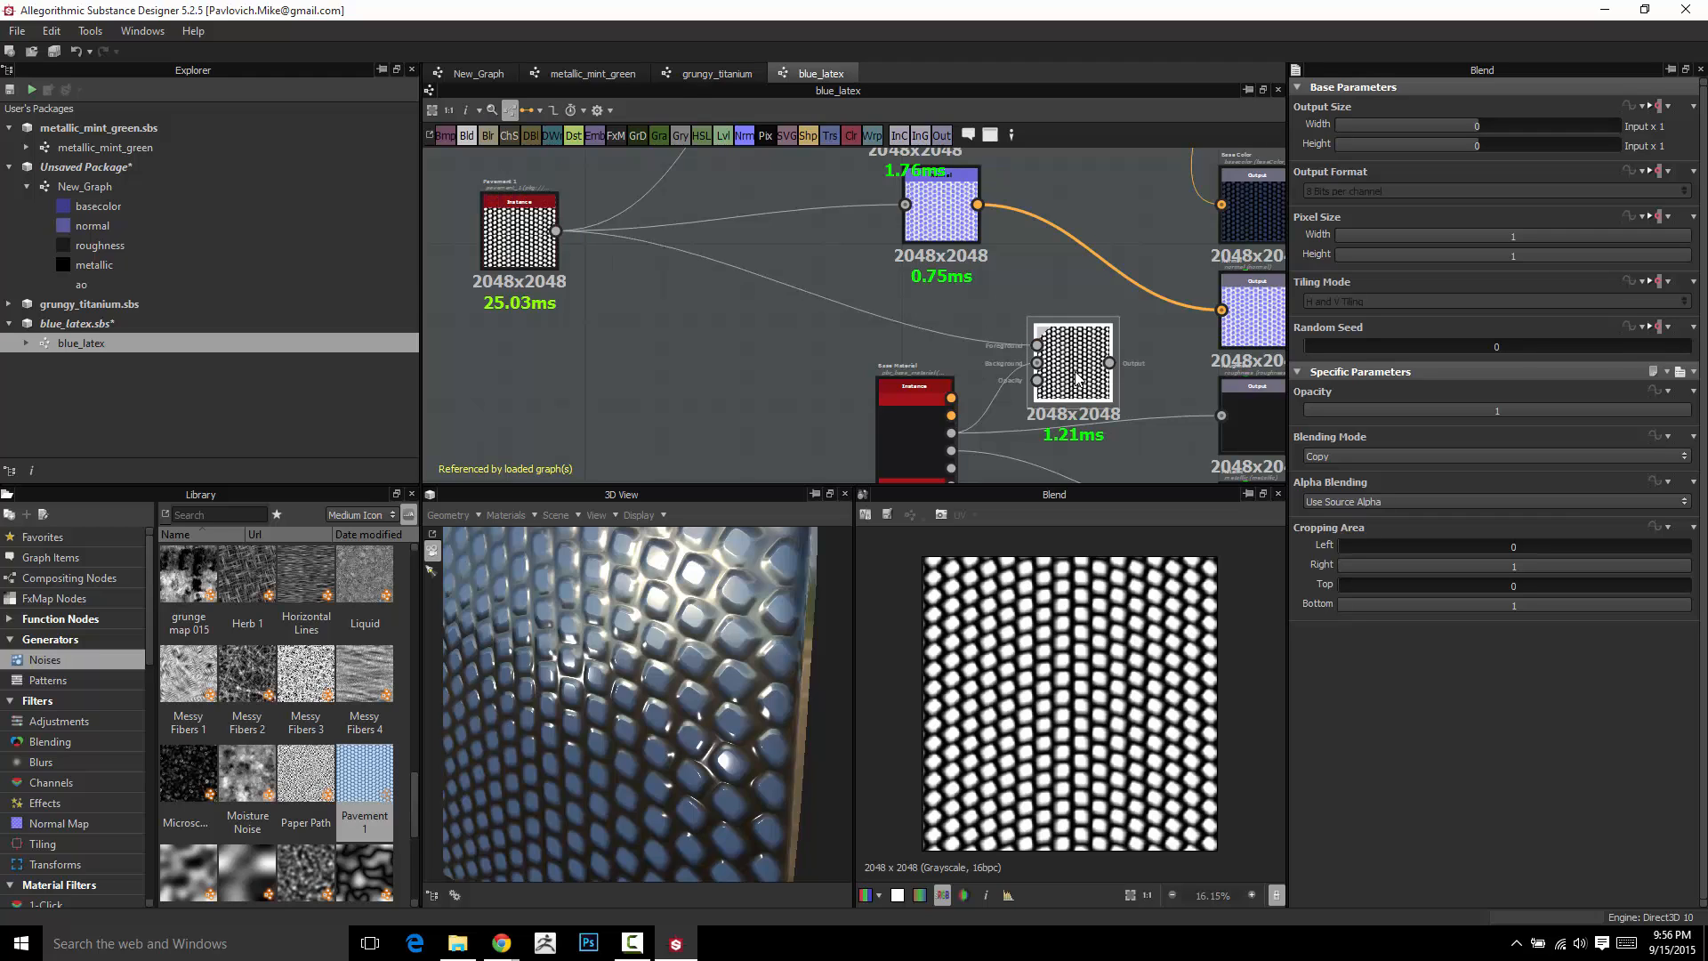
Set the blending mode of the roughness Blend node to Multiply
middle_click_drag(1088, 378, 974, 356)
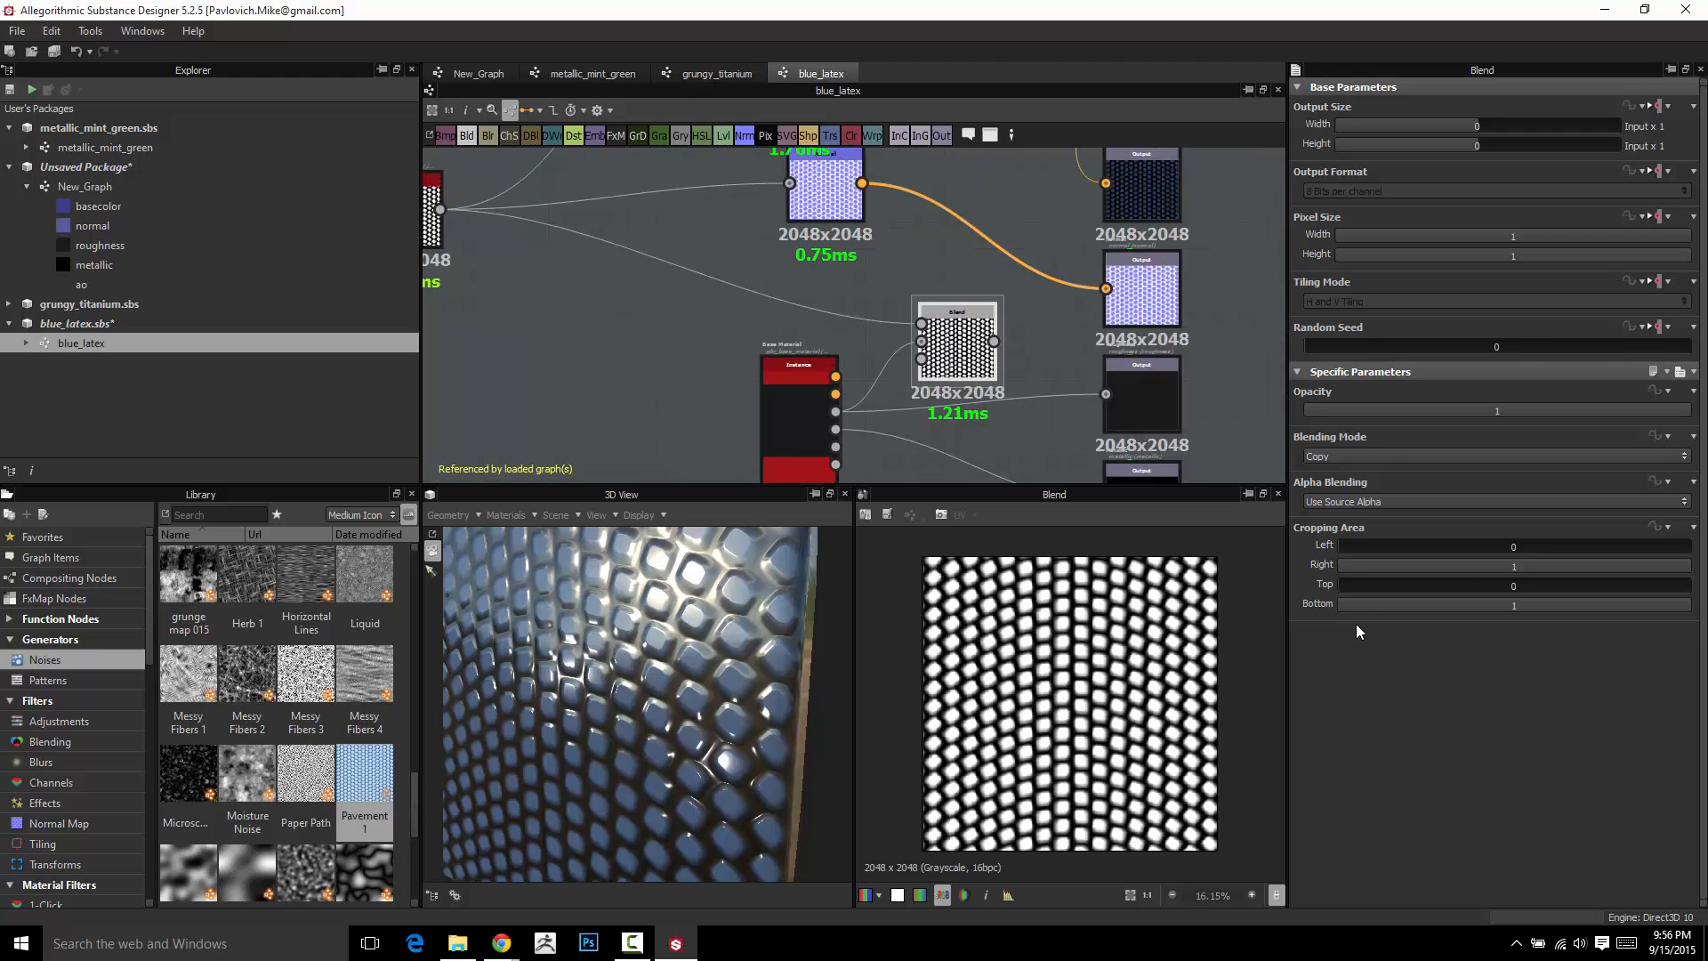
left_click(1343, 450)
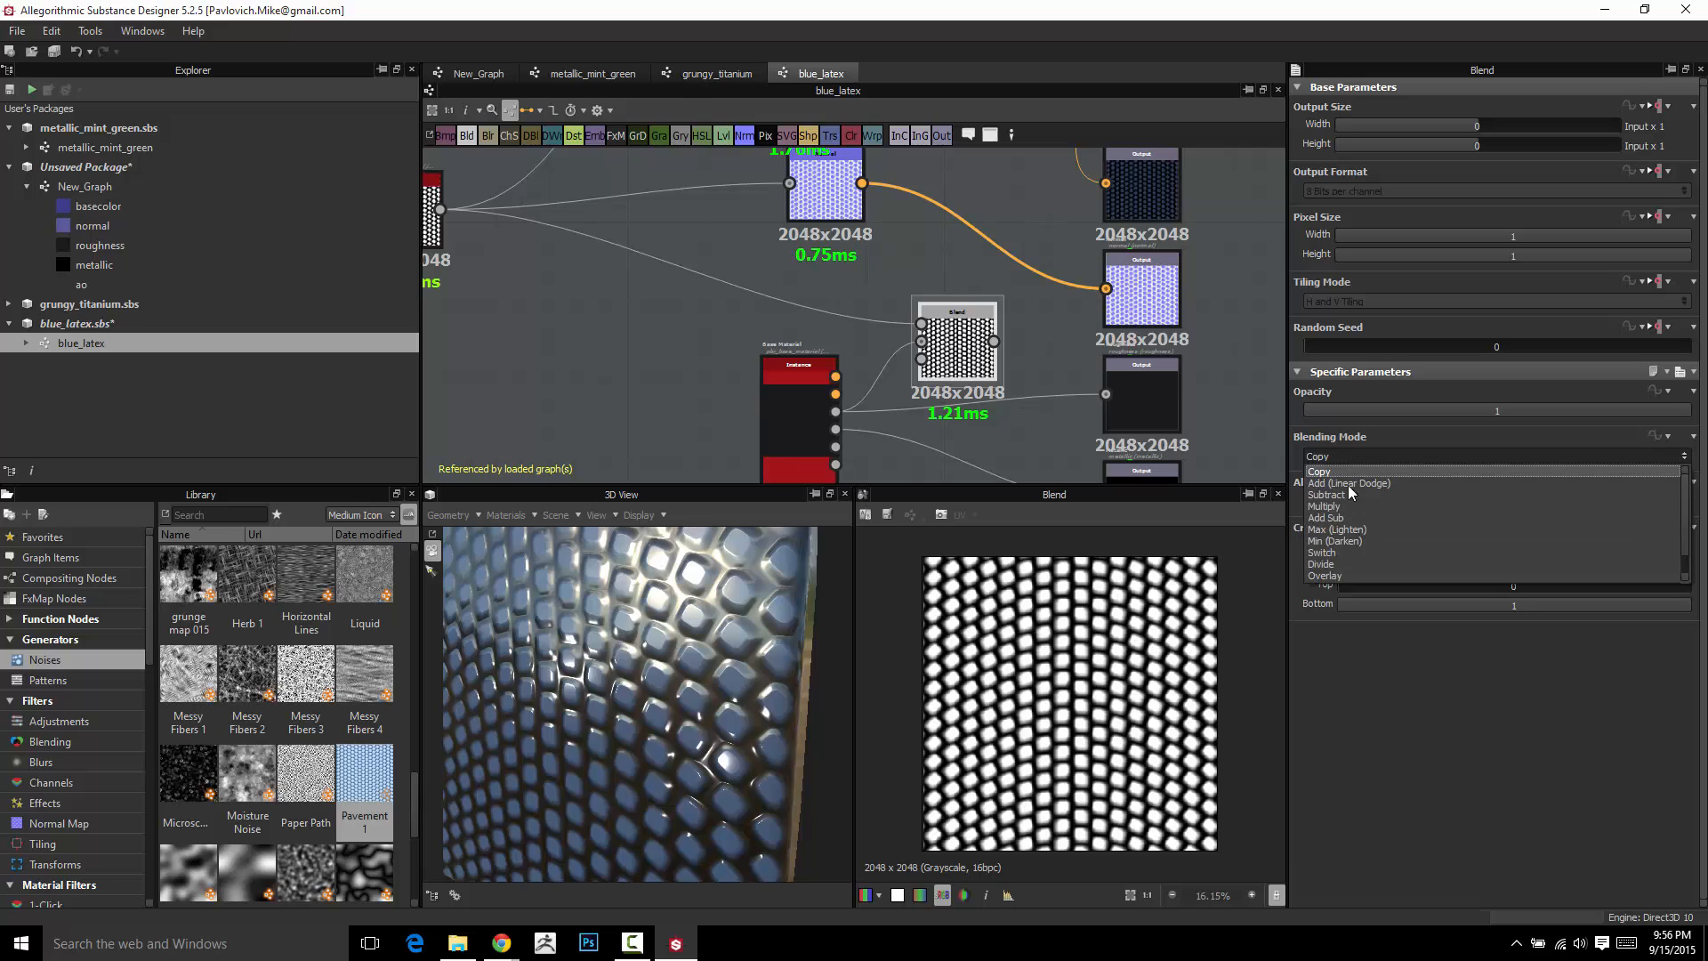
left_click(1341, 508)
mouse_move(1053, 370)
middle_mouse_down()
mouse_move(1052, 345)
mouse_move(1063, 367)
middle_mouse_up()
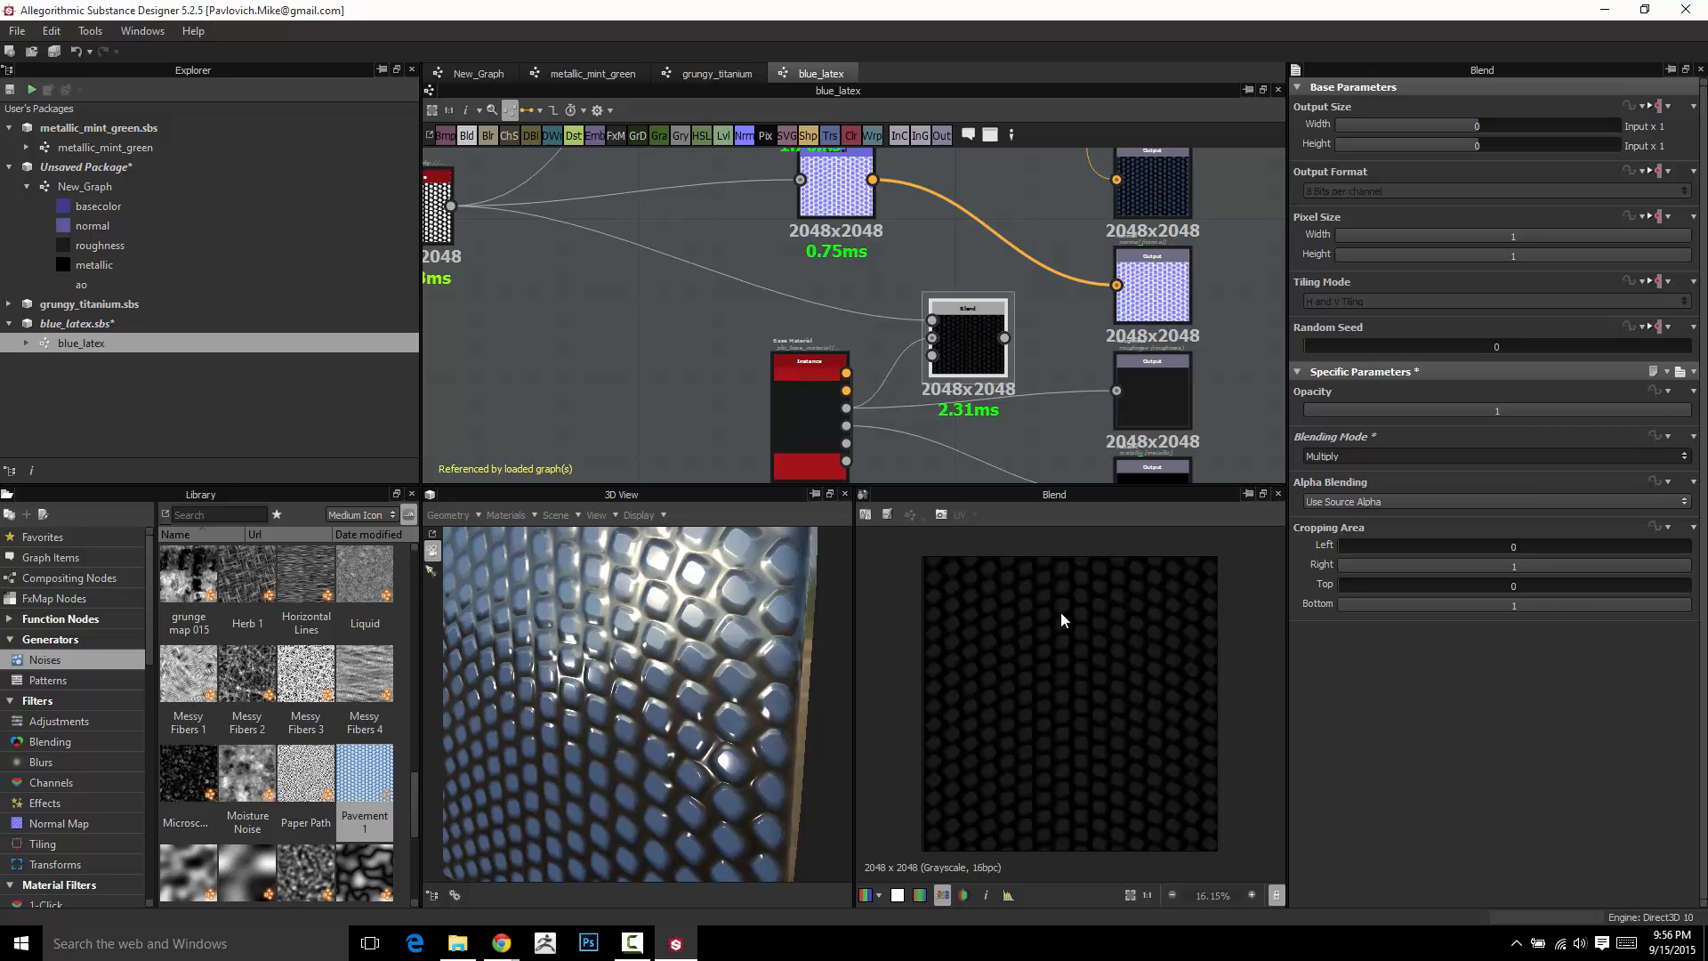
Connect the roughness Blend node's output to the Roughness output node and move Base Material farther away from the Blend
left_click_drag(1004, 338, 1116, 390)
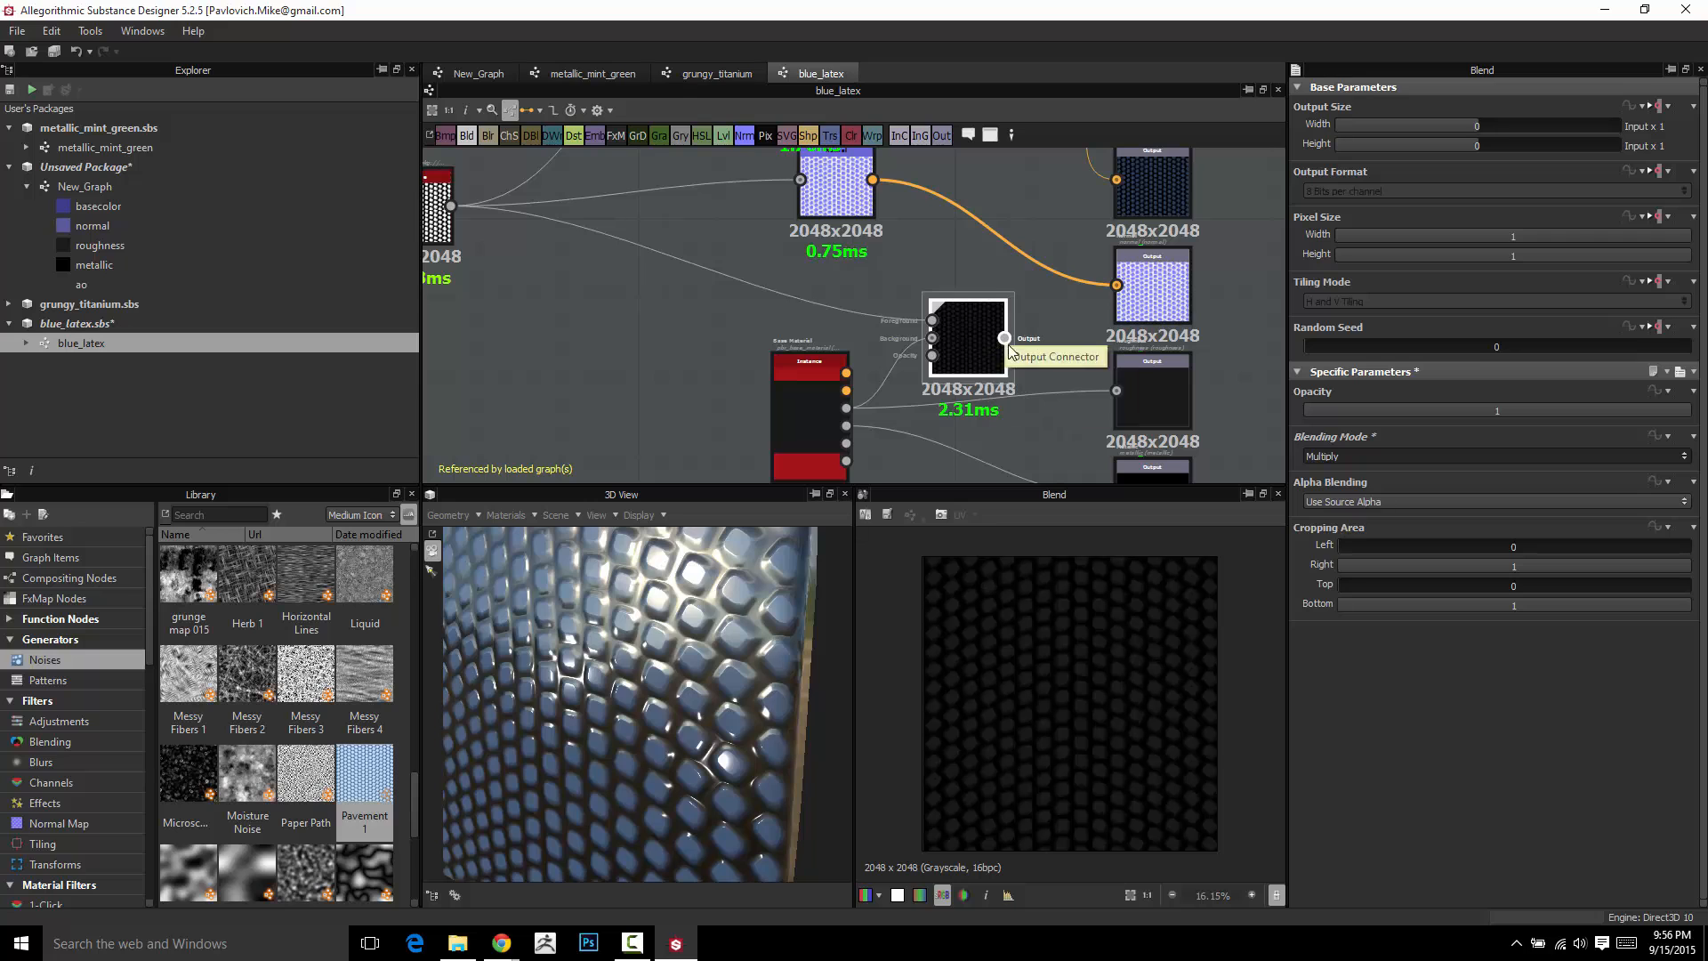
mouse_move(691, 661)
left_mouse_down()
mouse_move(747, 659)
mouse_move(707, 690)
mouse_move(676, 674)
mouse_move(703, 649)
mouse_move(686, 668)
left_mouse_up()
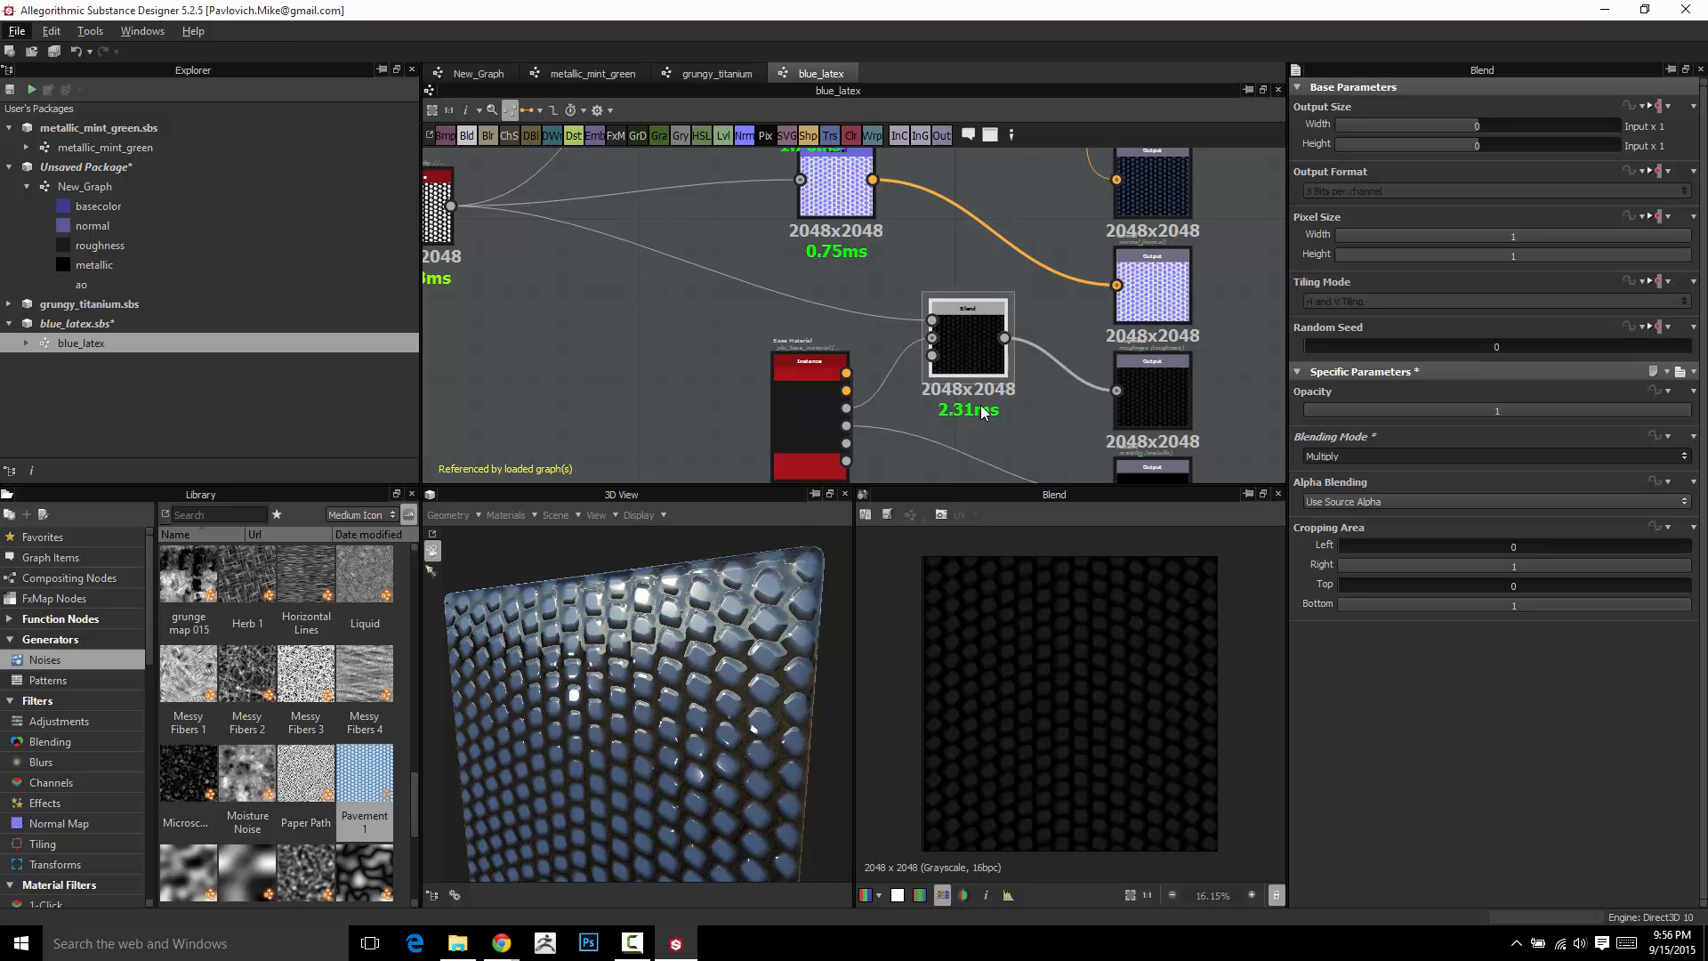
left_click_drag(825, 424, 694, 425)
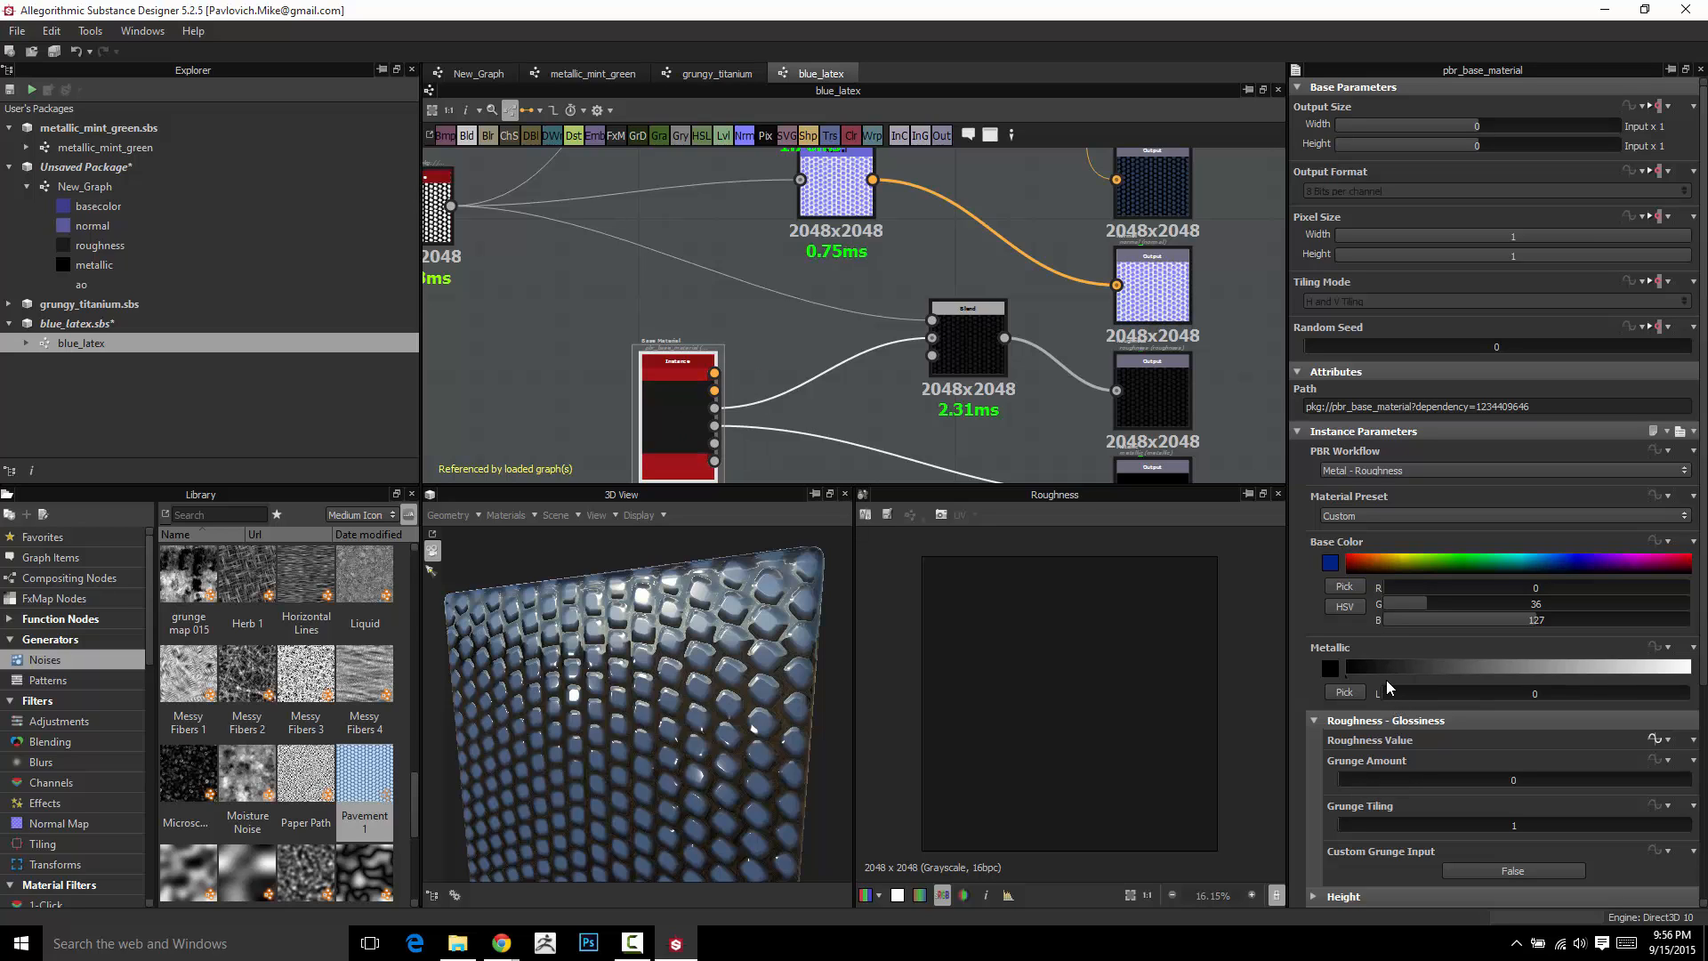
Set the default of the graph's Roughness Value input parameter to 229 and check the surface in the 3D view
scroll(1415, 758, "down", 2)
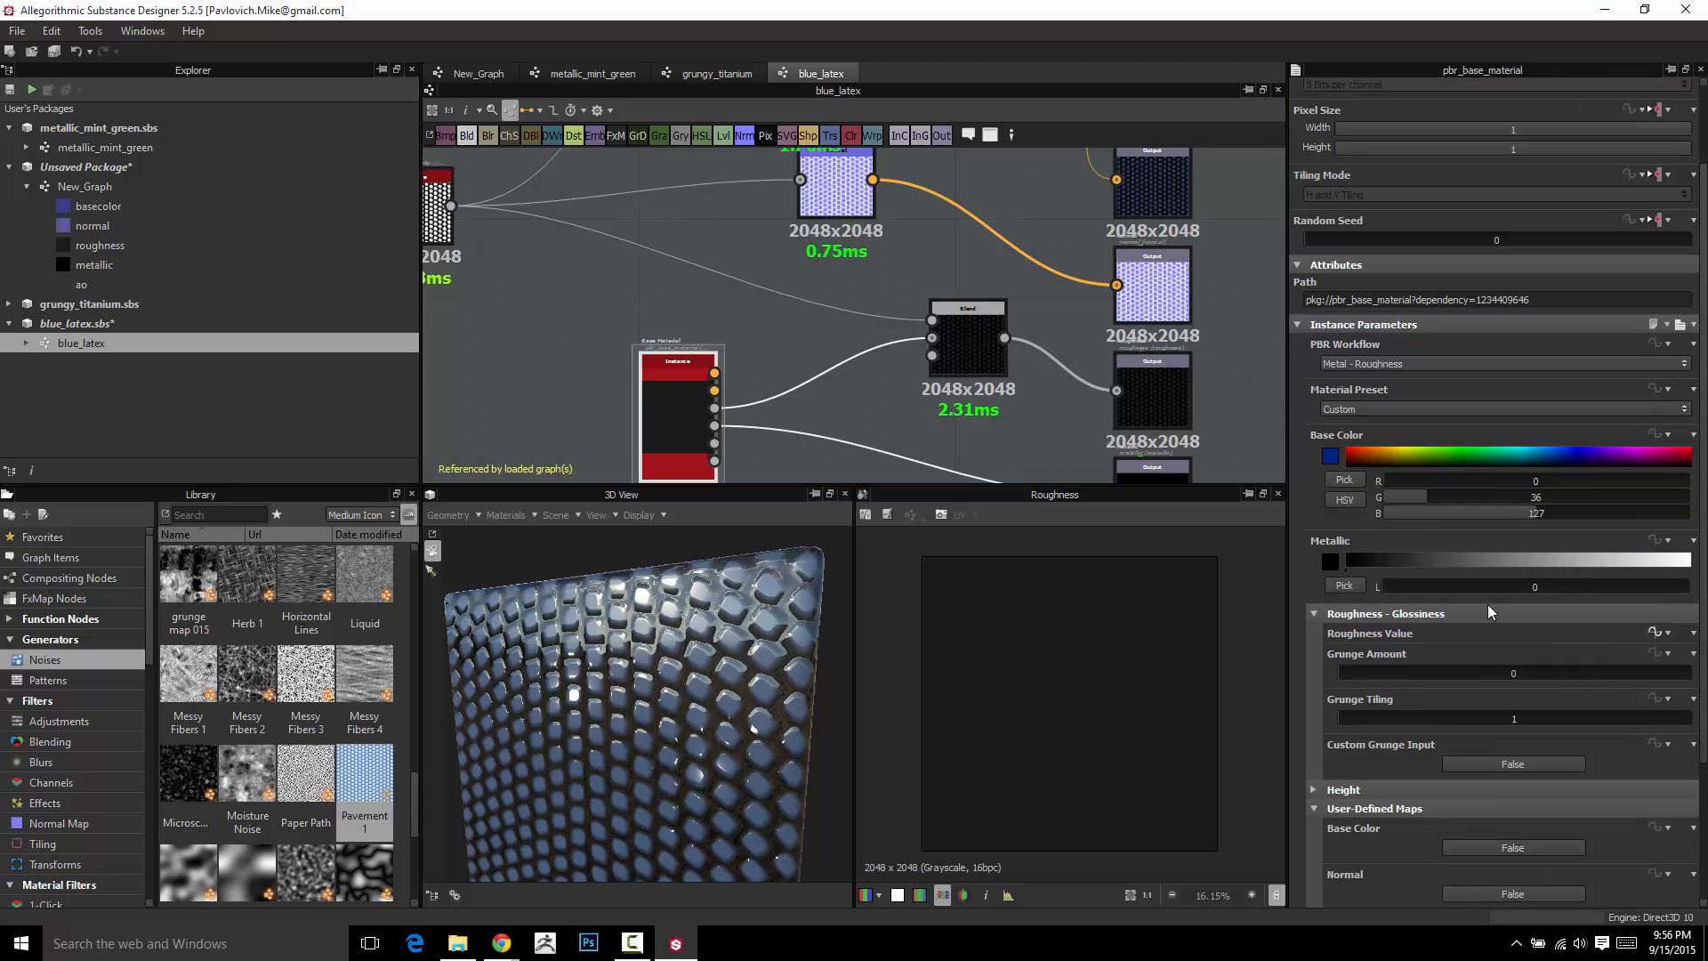
scroll(881, 401, "down", 3)
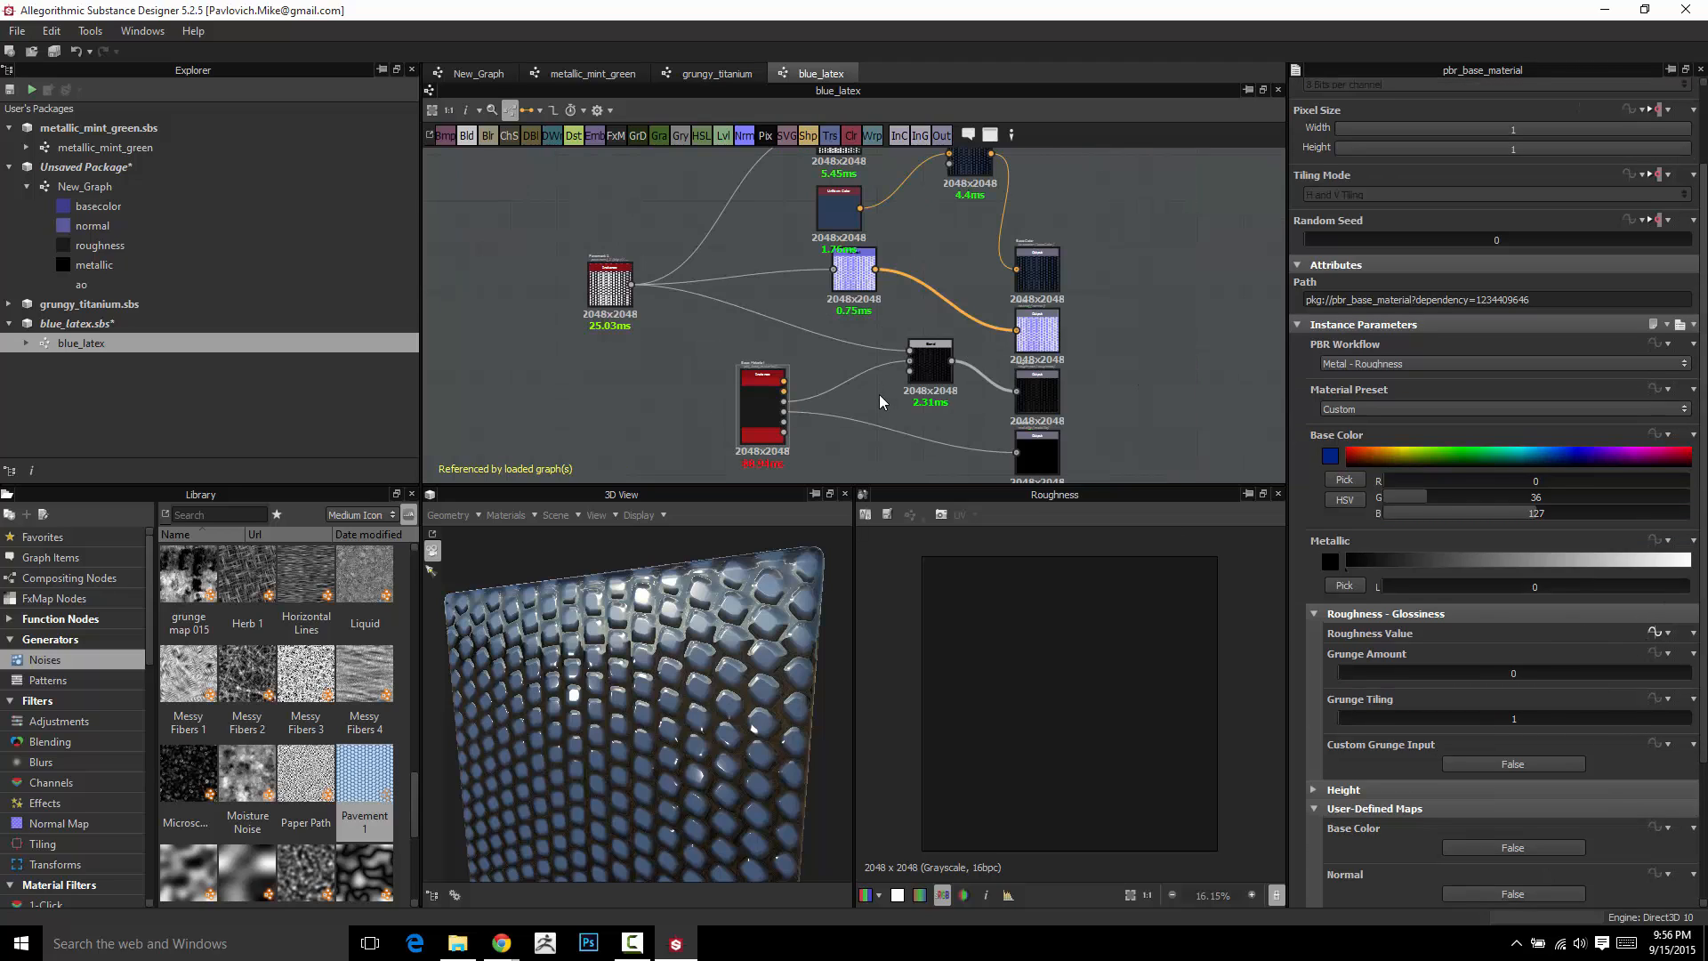
left_click(893, 407)
scroll(1528, 566, "down", 2)
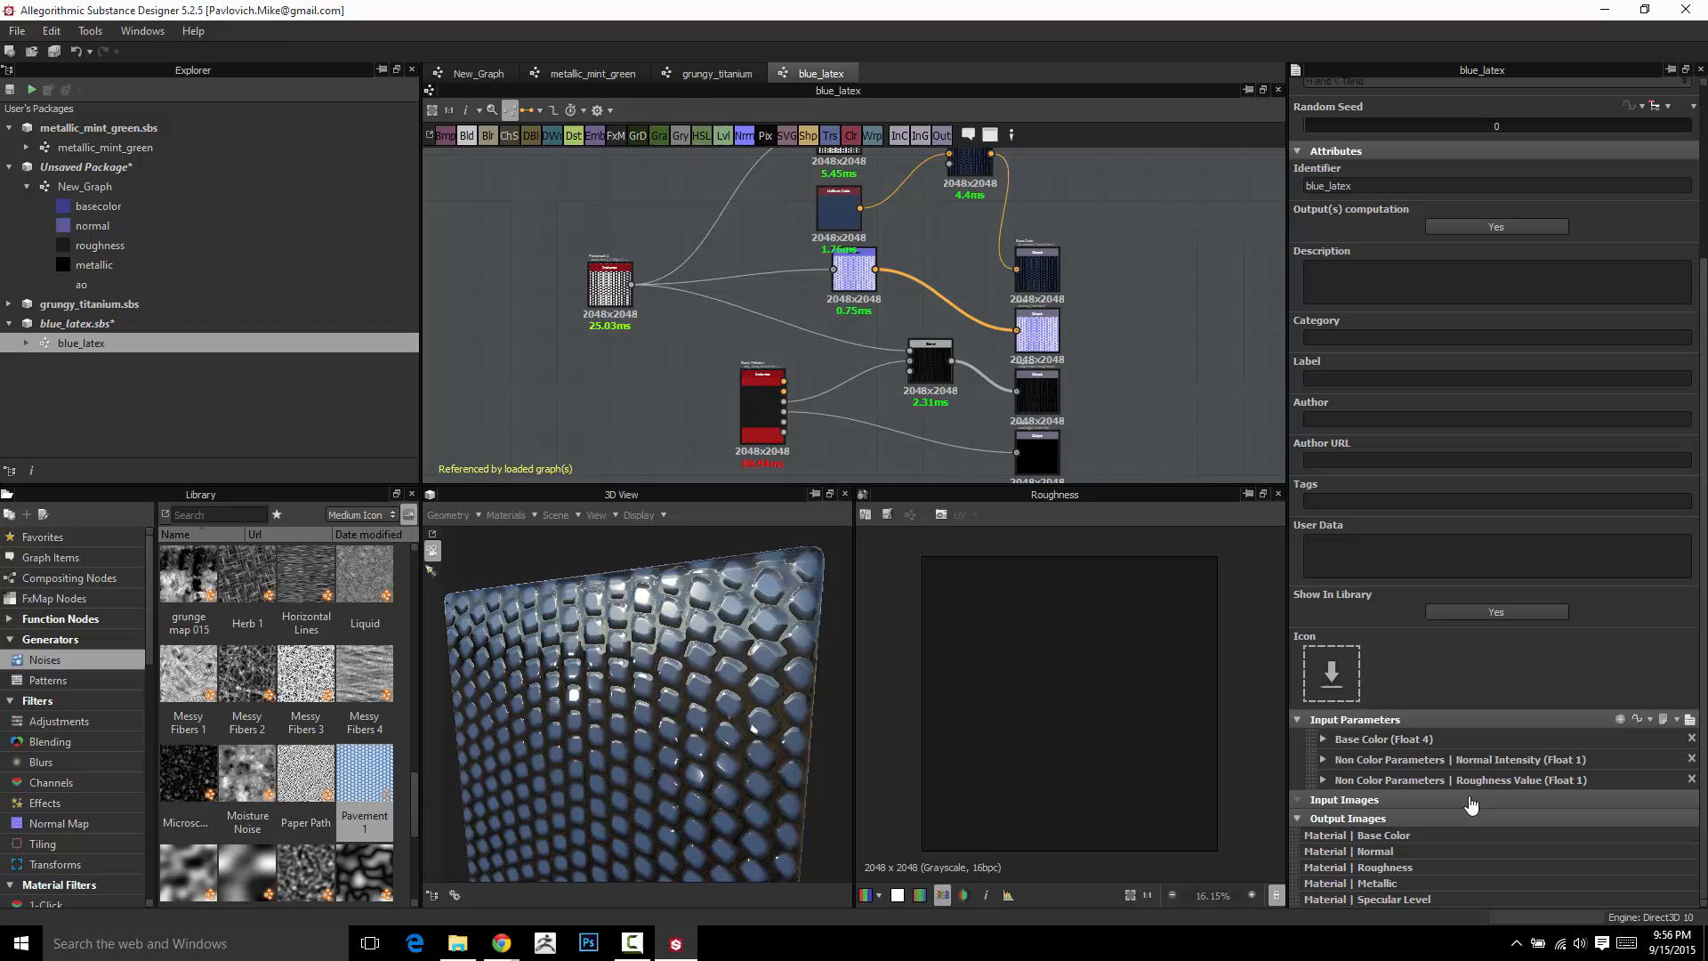
left_click(1323, 779)
scroll(1423, 747, "down", 4)
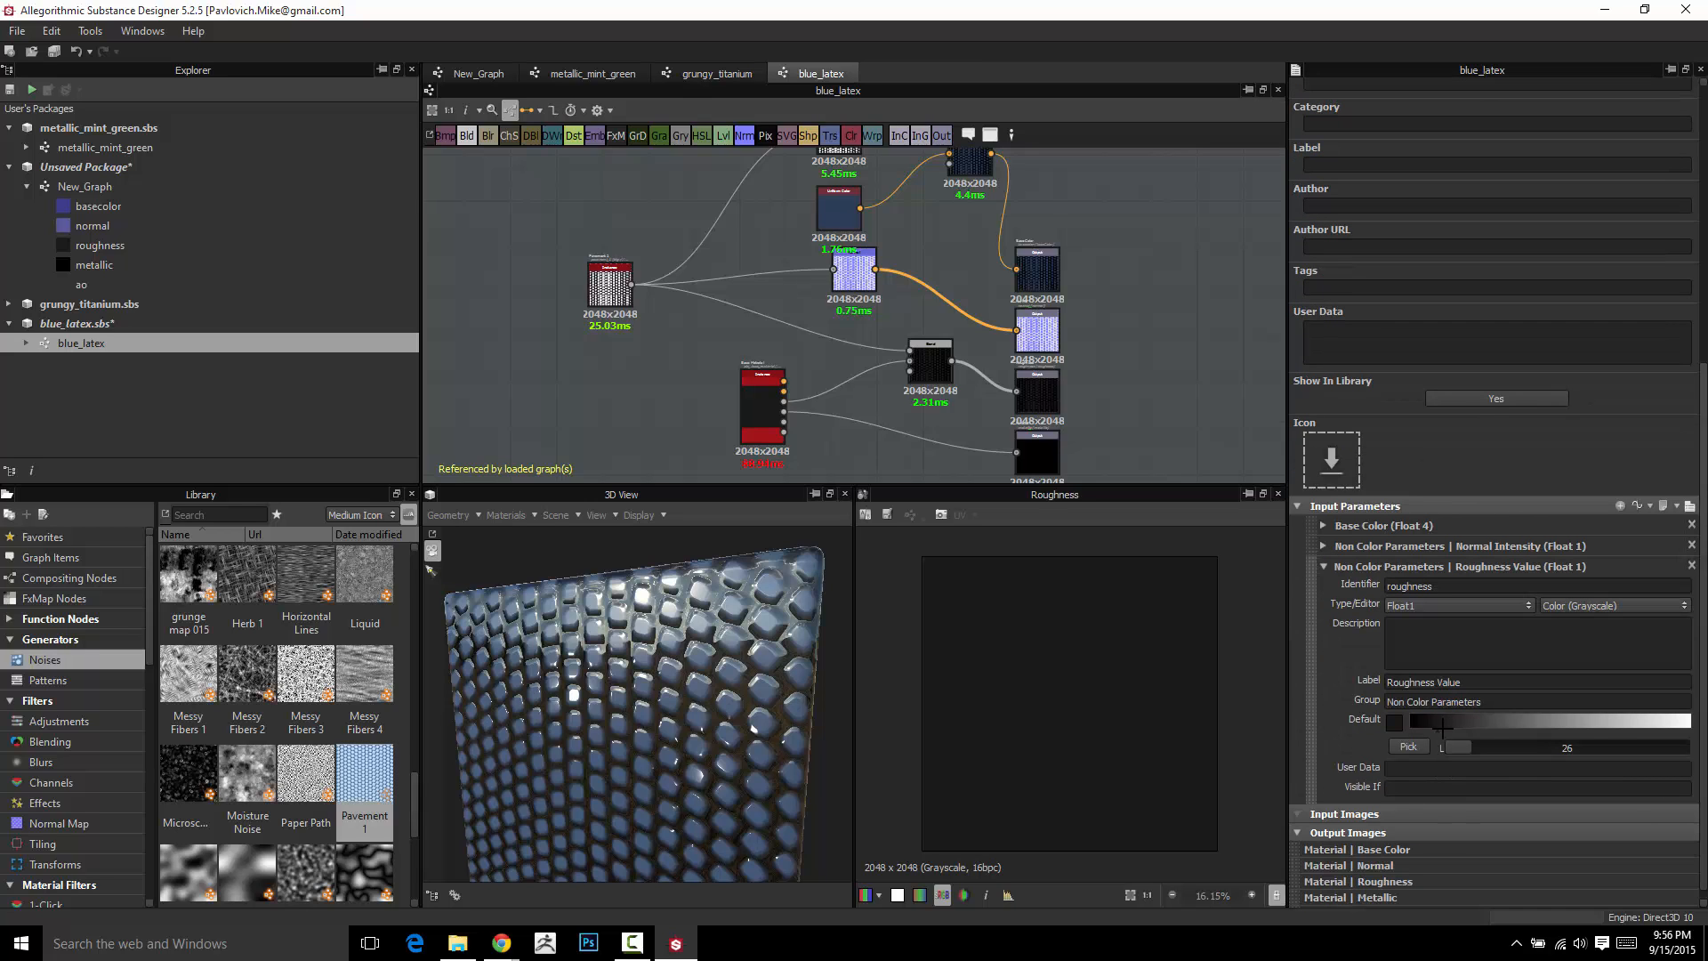
left_click(1548, 722)
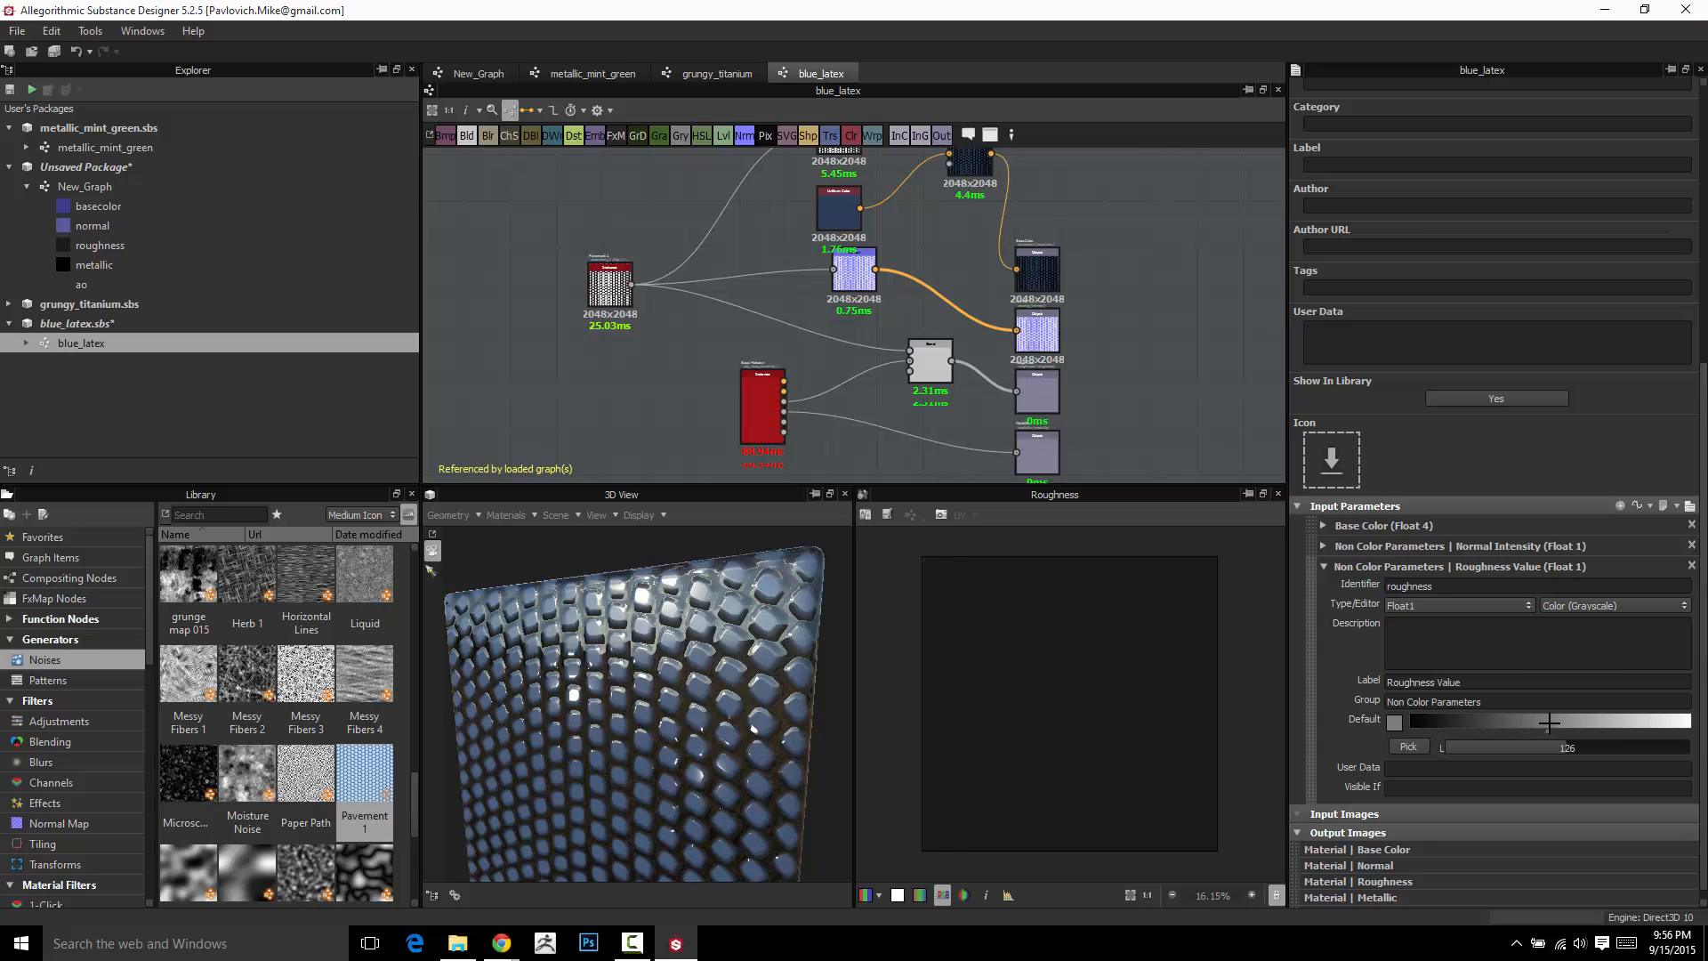
left_click_drag(830, 649, 778, 722)
left_click(1661, 721)
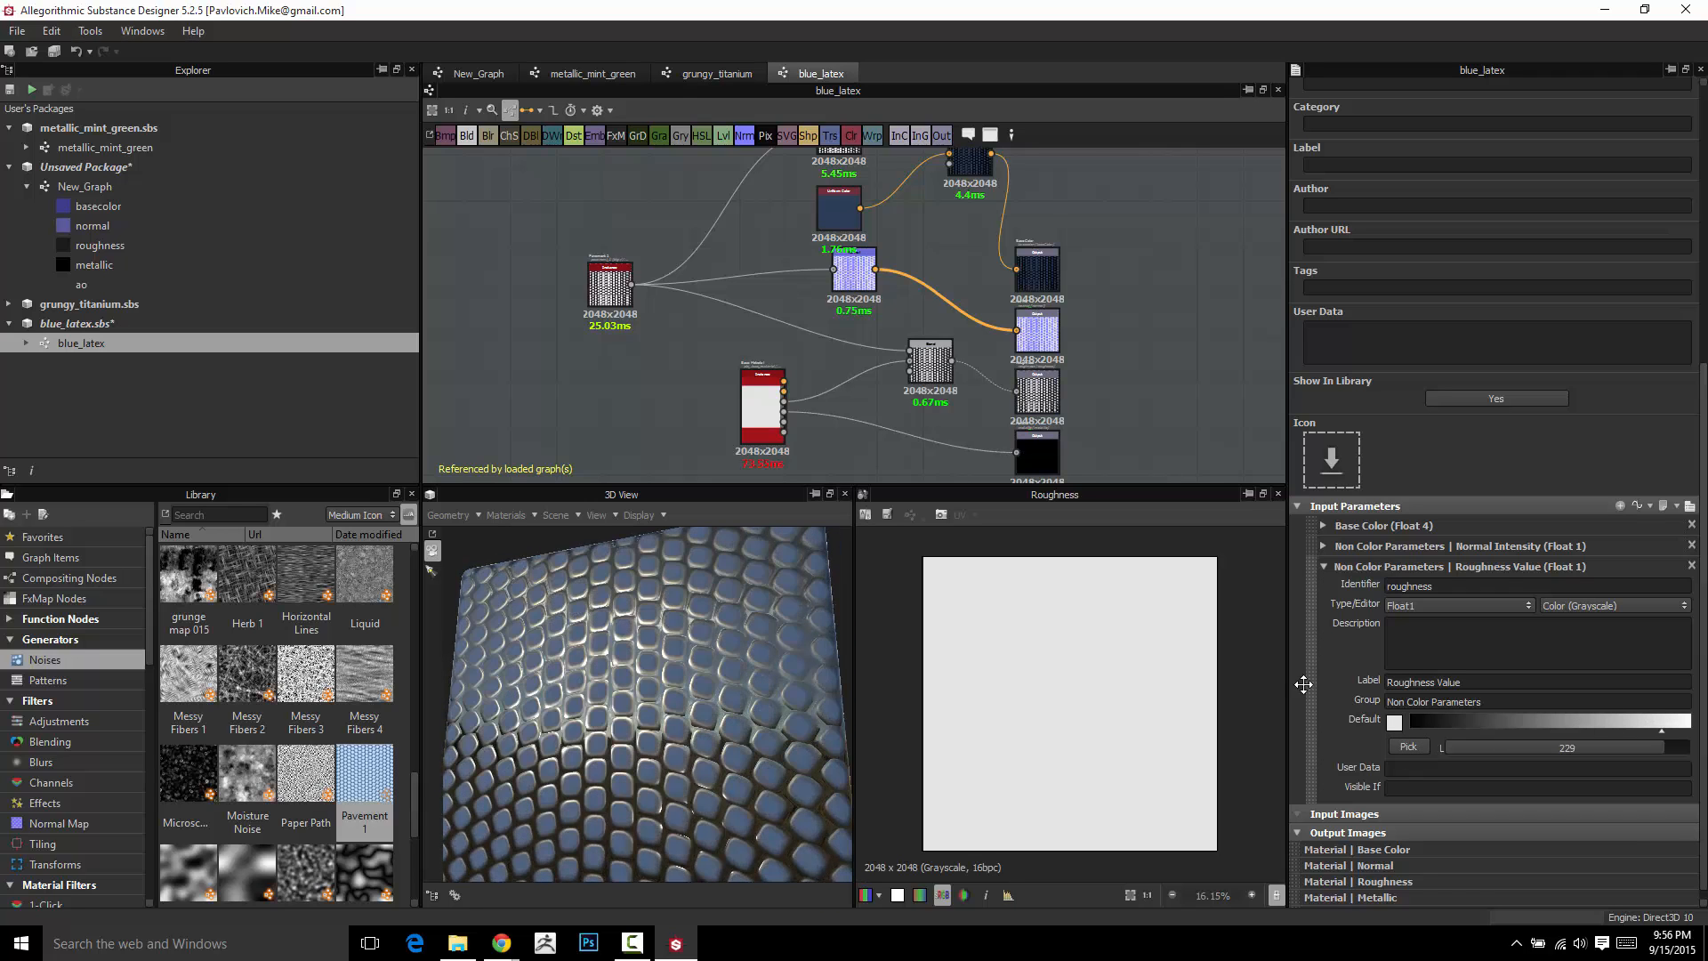
left_click_drag(671, 594, 682, 720)
Move the roughness Blend closer to Base Material, search the library for "invert", and add an Invert Grayscale node fed by the Blend
scroll(908, 401, "up", 3)
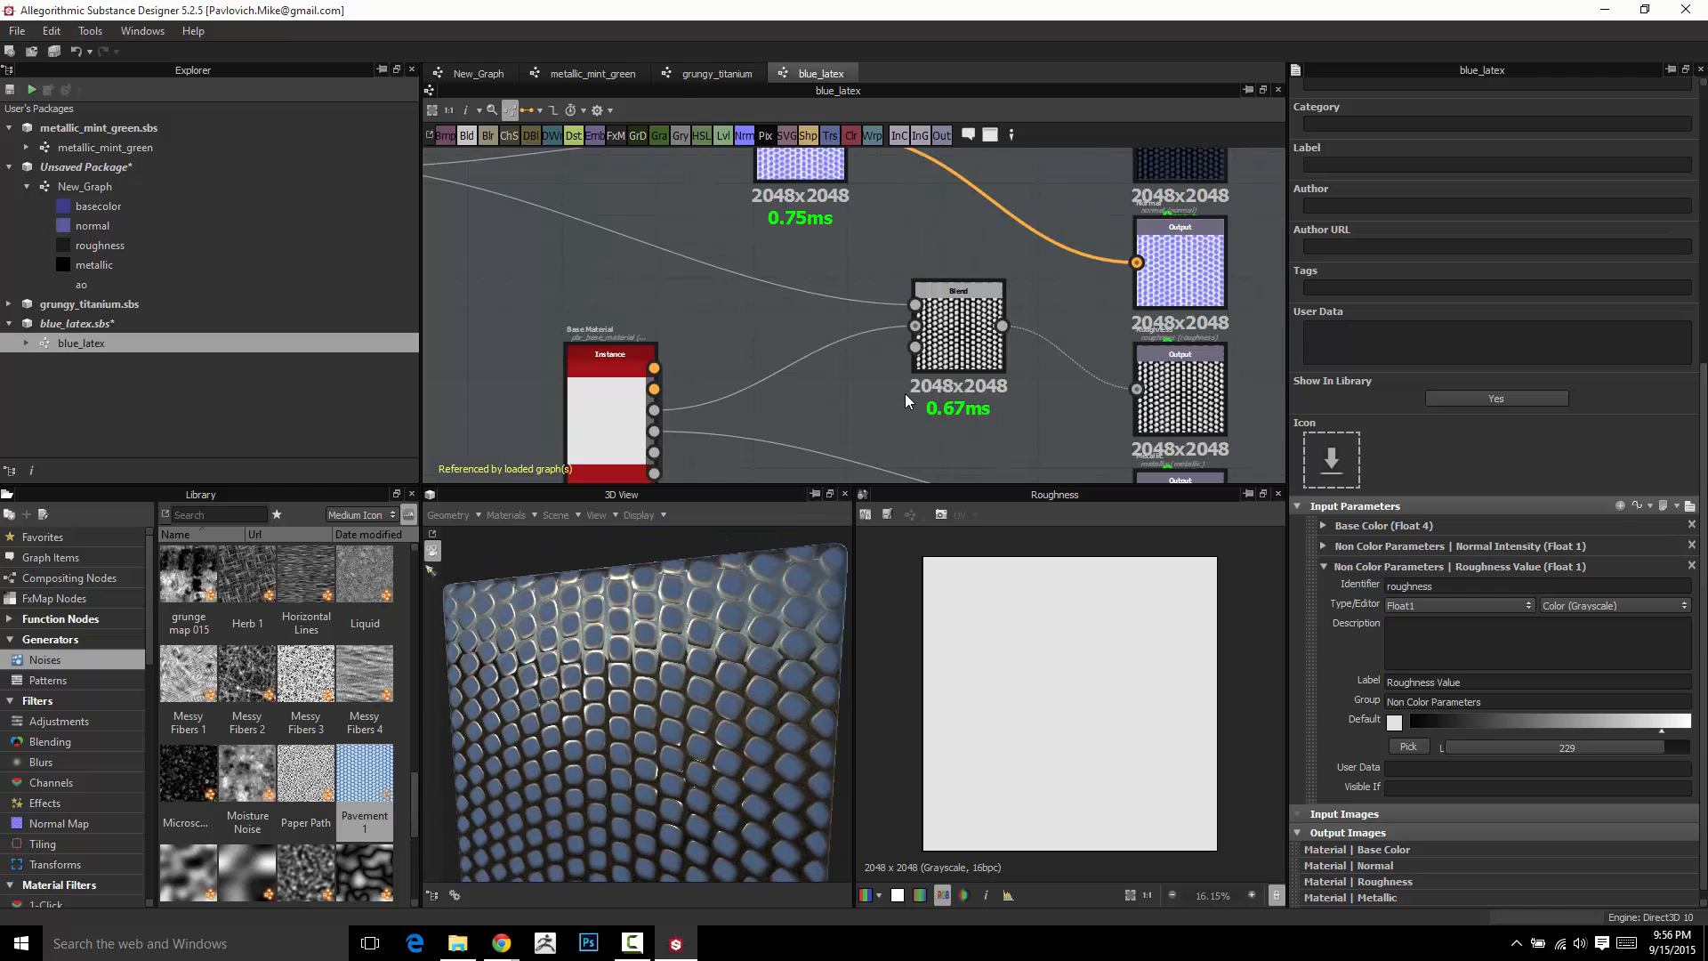
left_click_drag(970, 341, 873, 371)
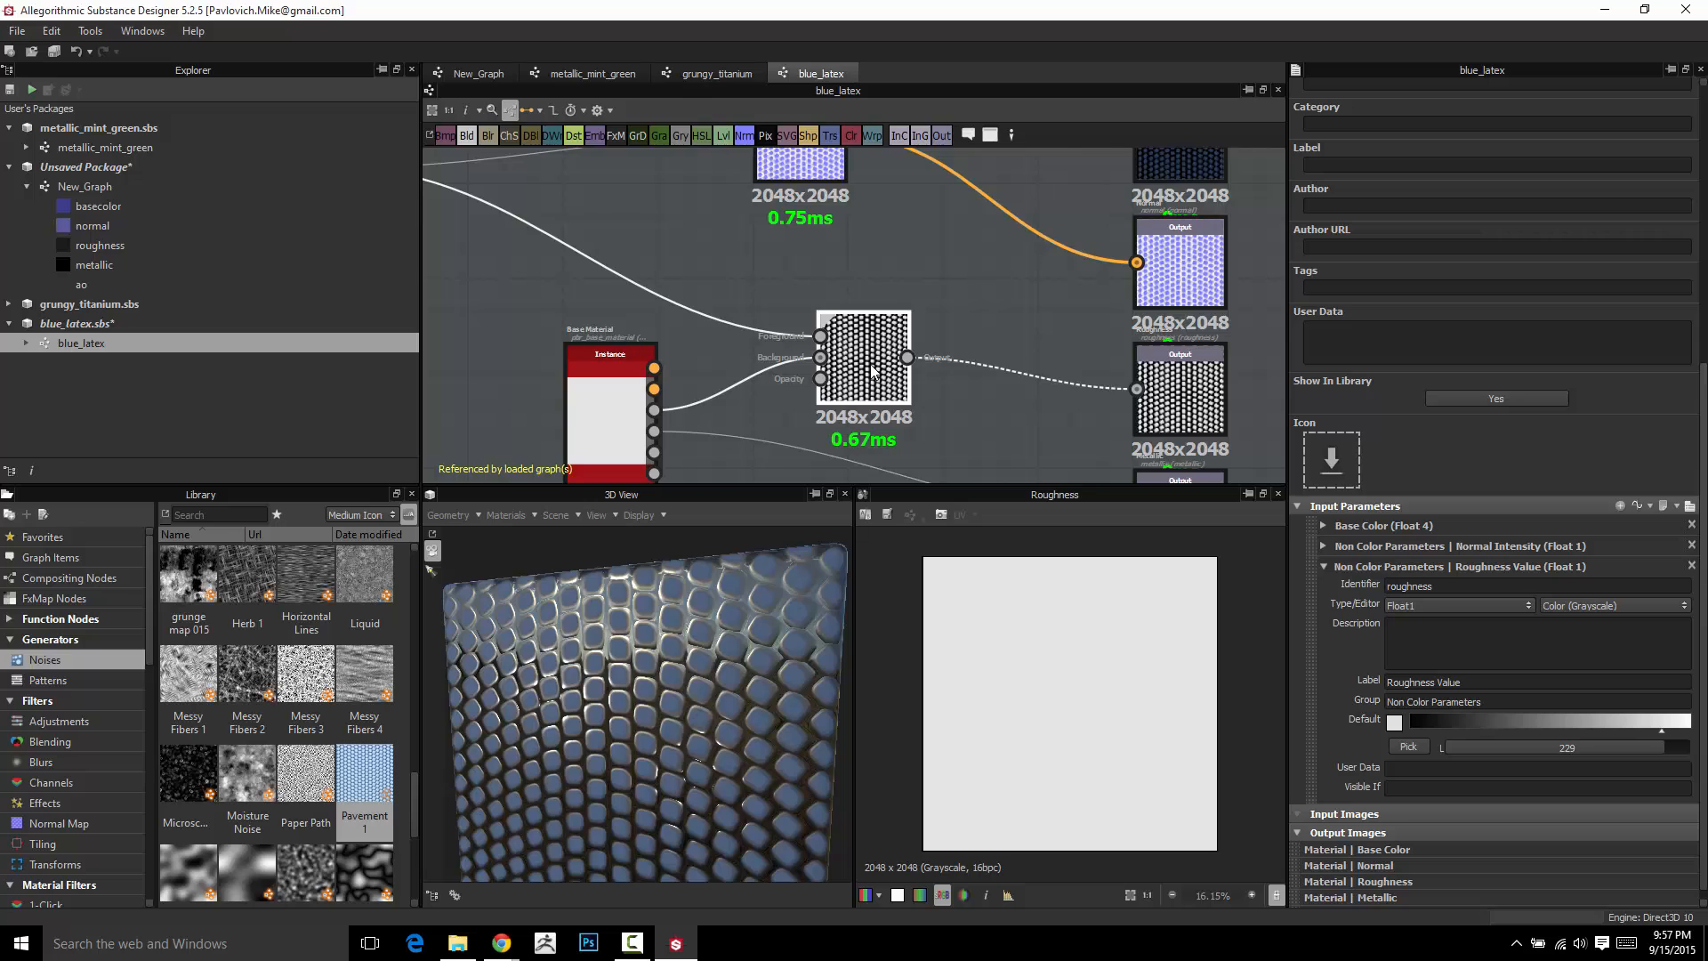
left_click(904, 276)
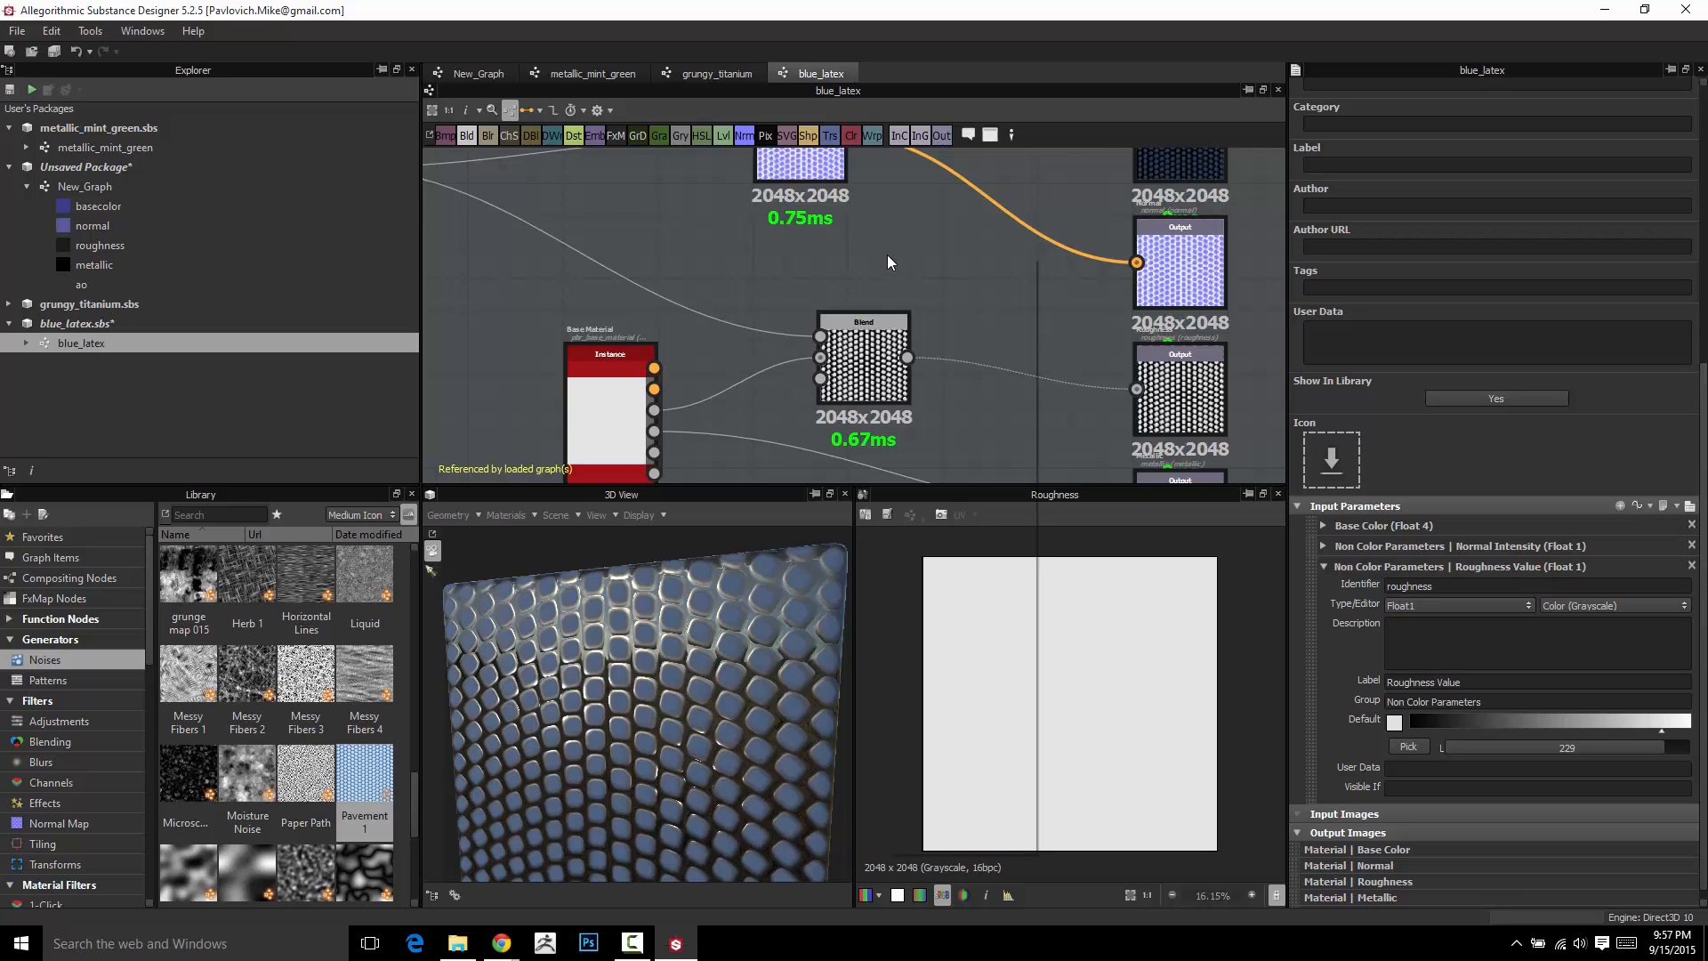
key("space")
left_click(226, 514)
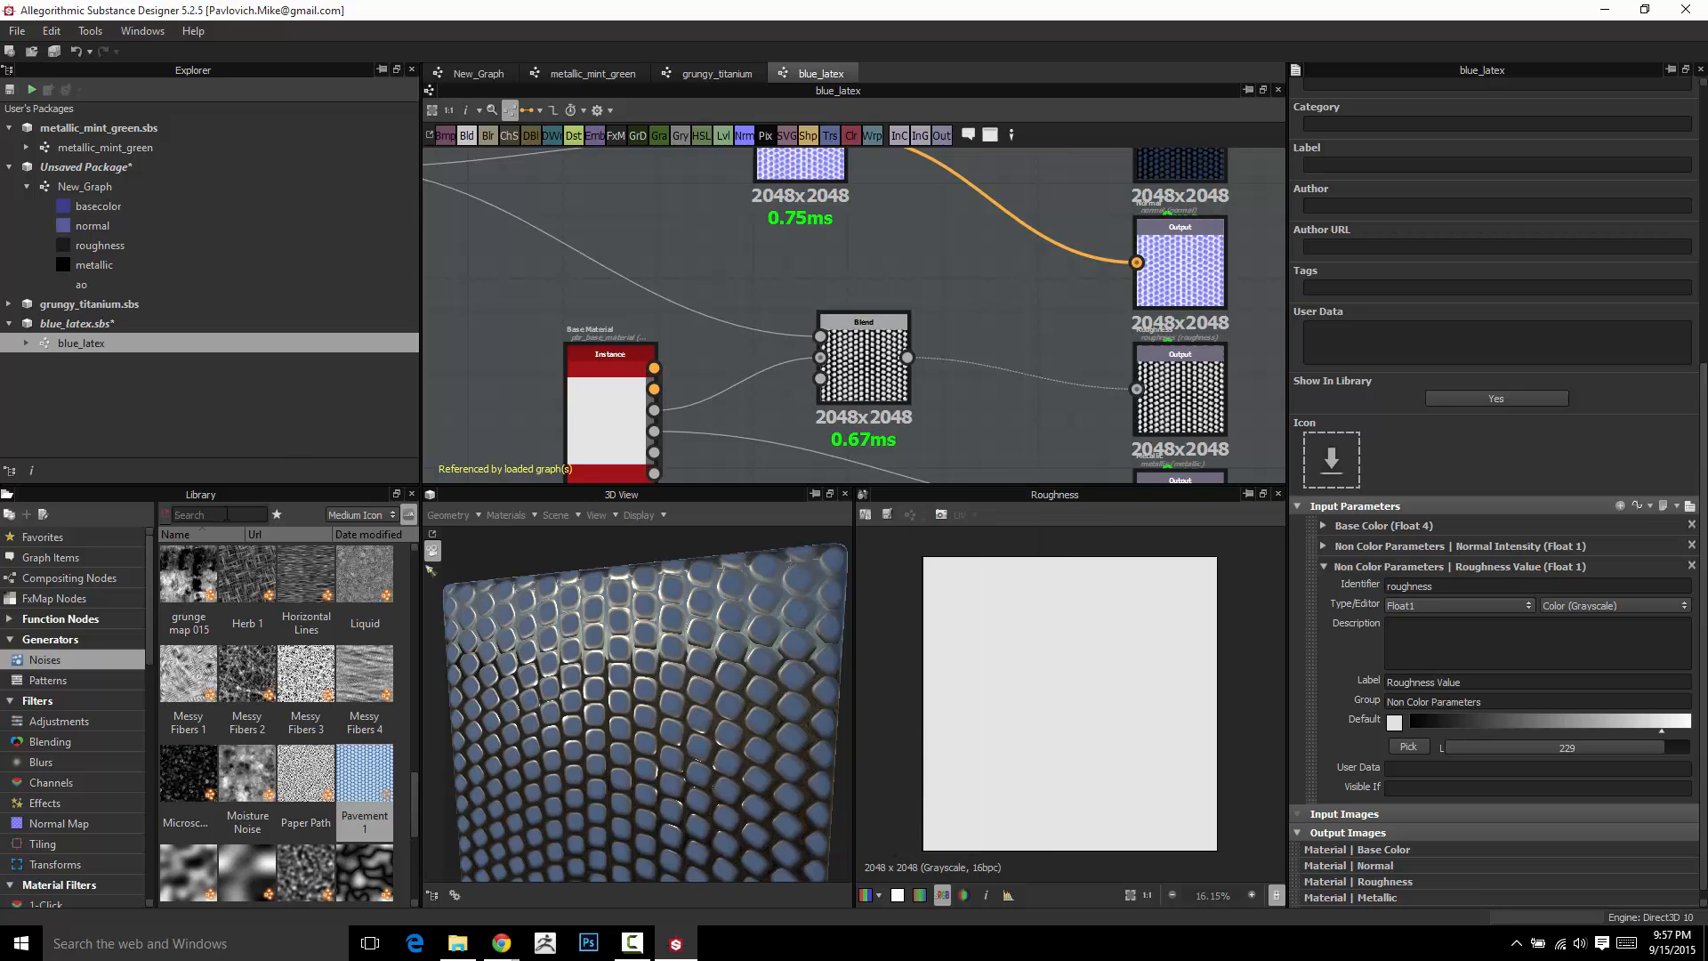
type("invert")
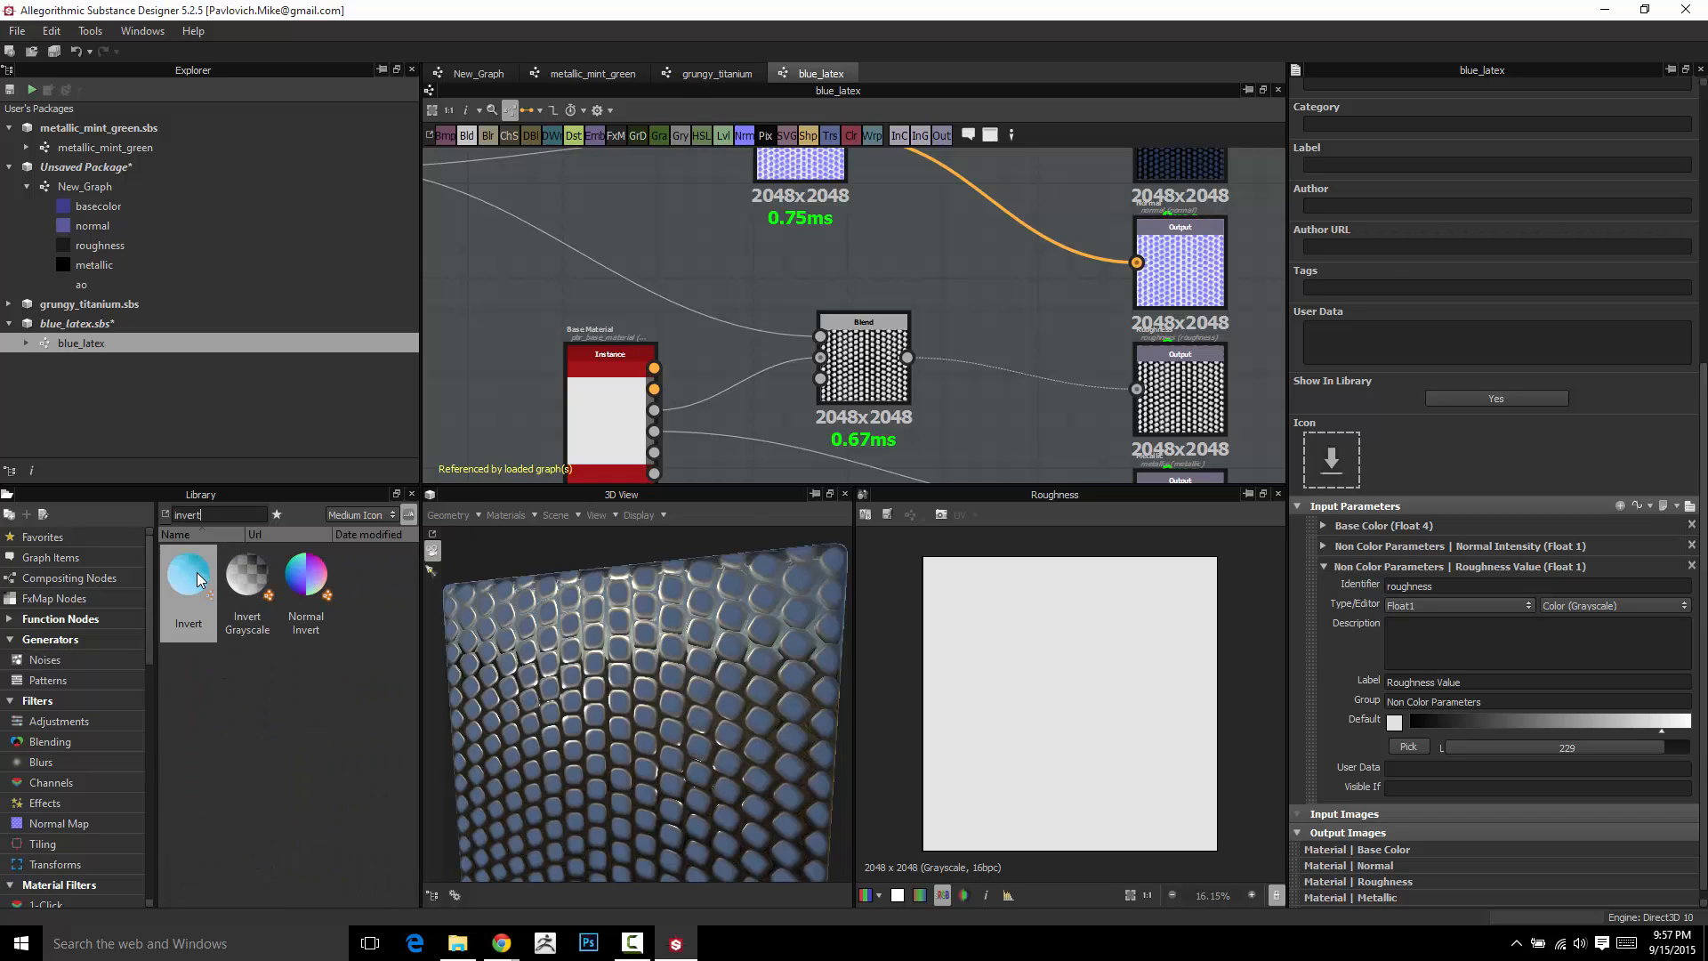
left_click_drag(247, 576, 1005, 317)
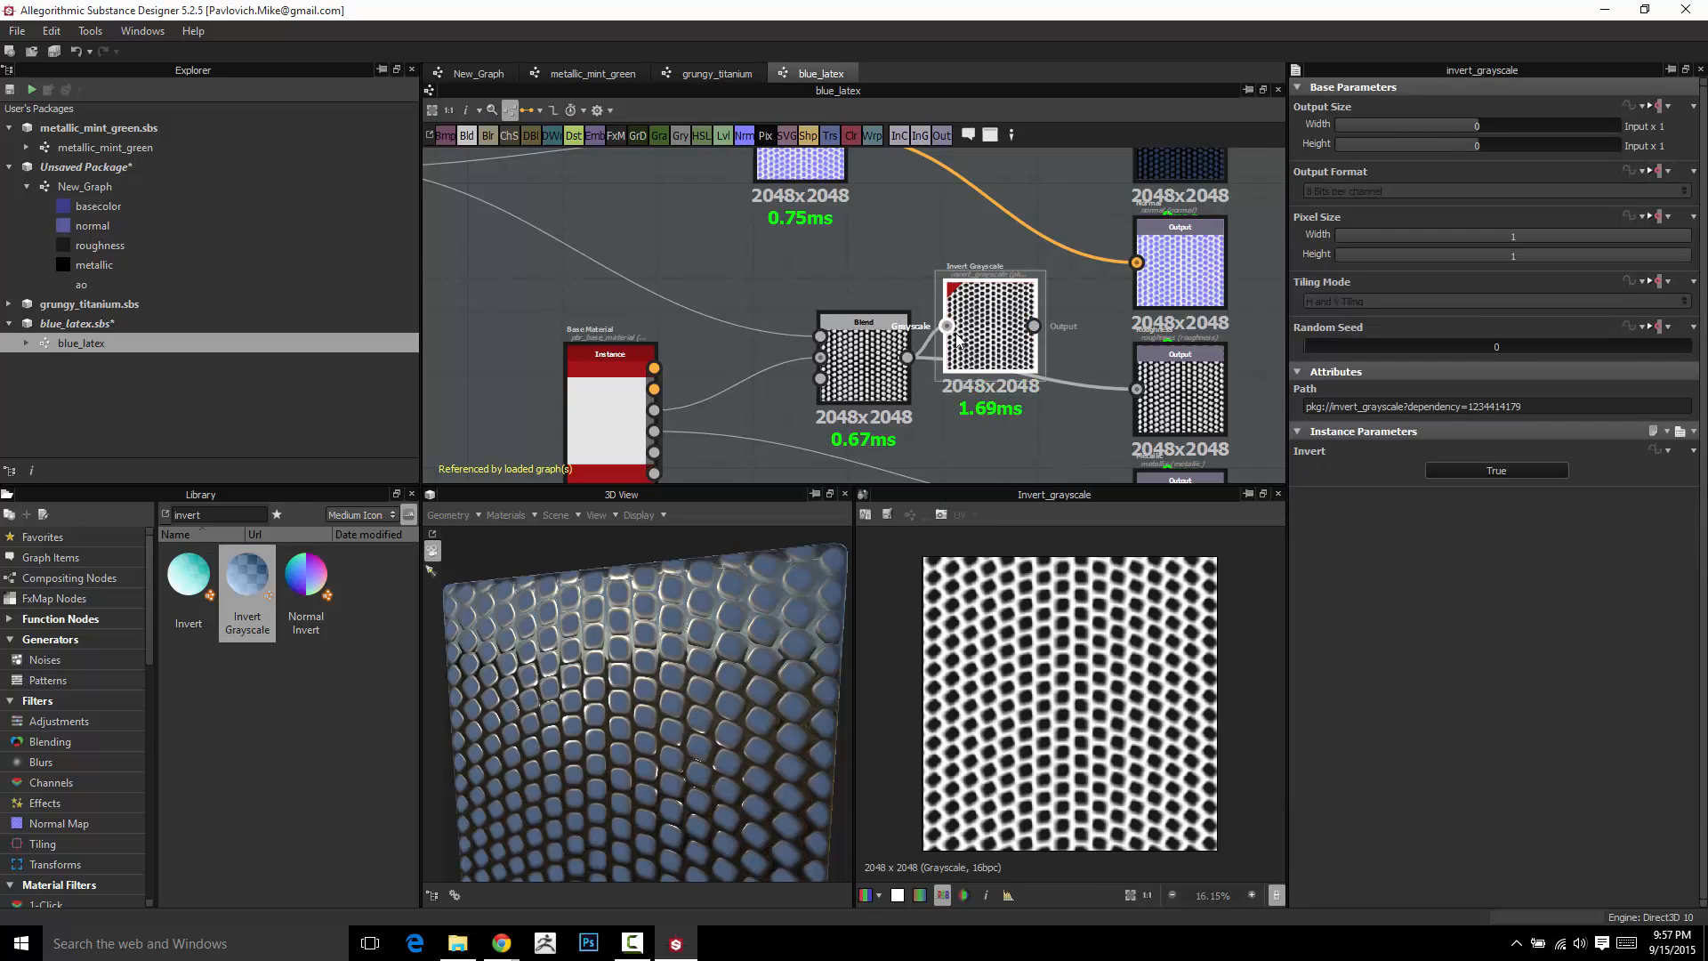
Compare the 2D previews of the roughness Blend and Invert Grayscale nodes
left_click(858, 351)
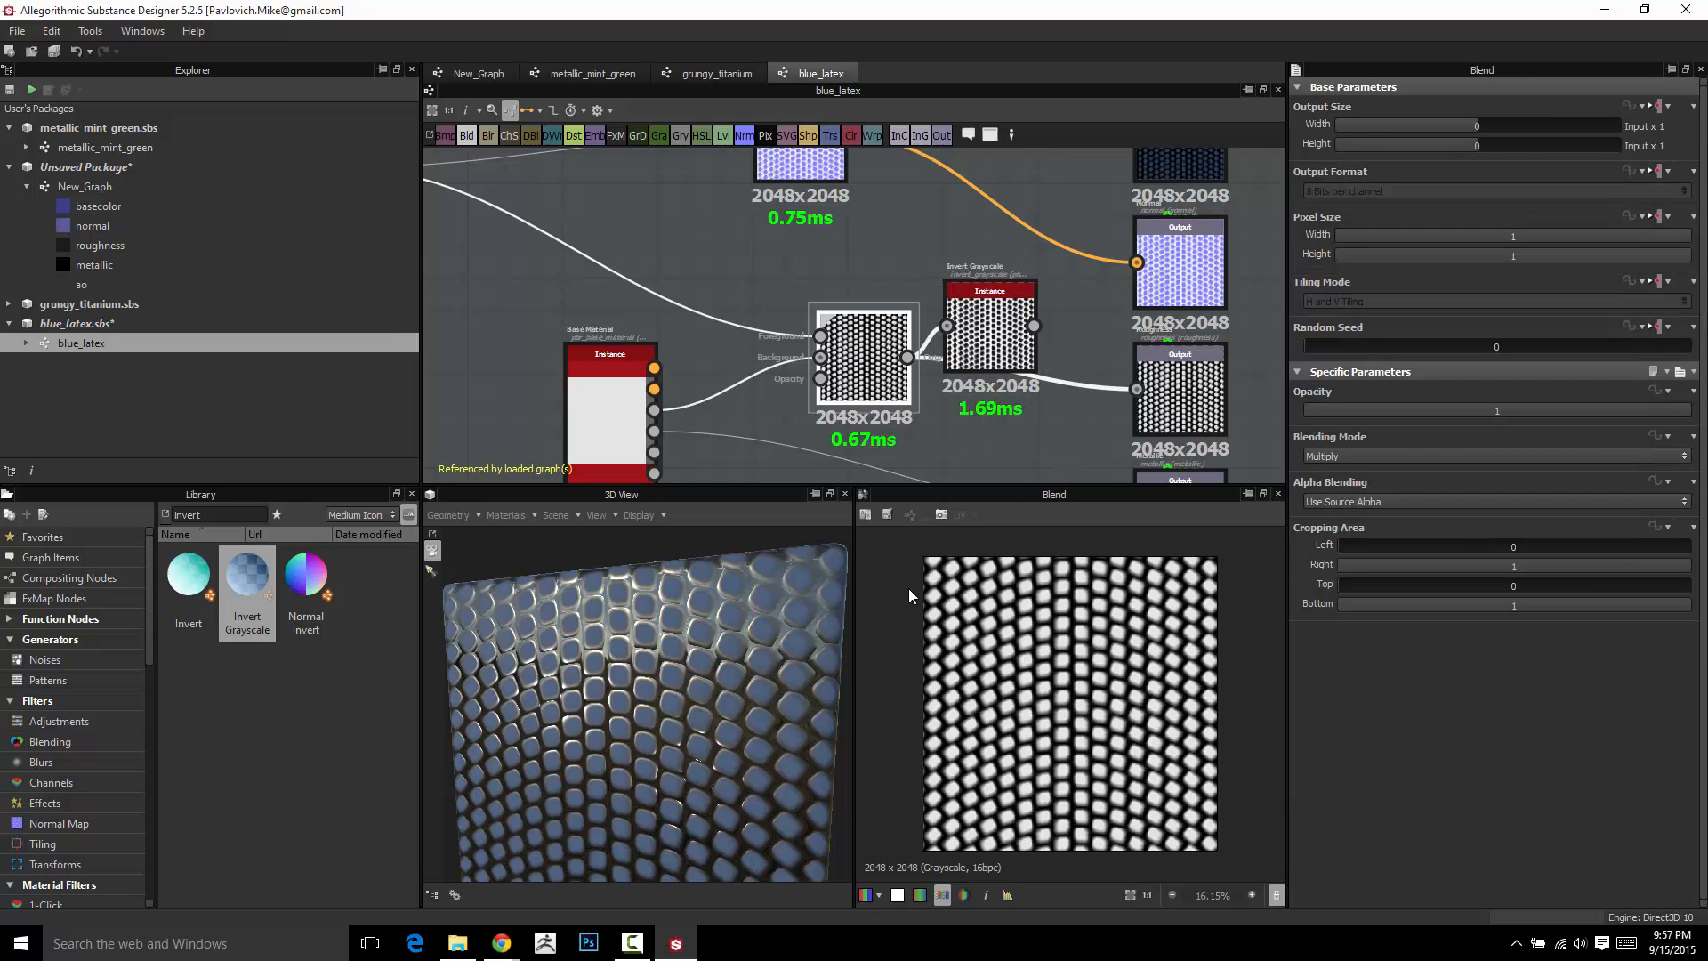
scroll(683, 335, "down", 3)
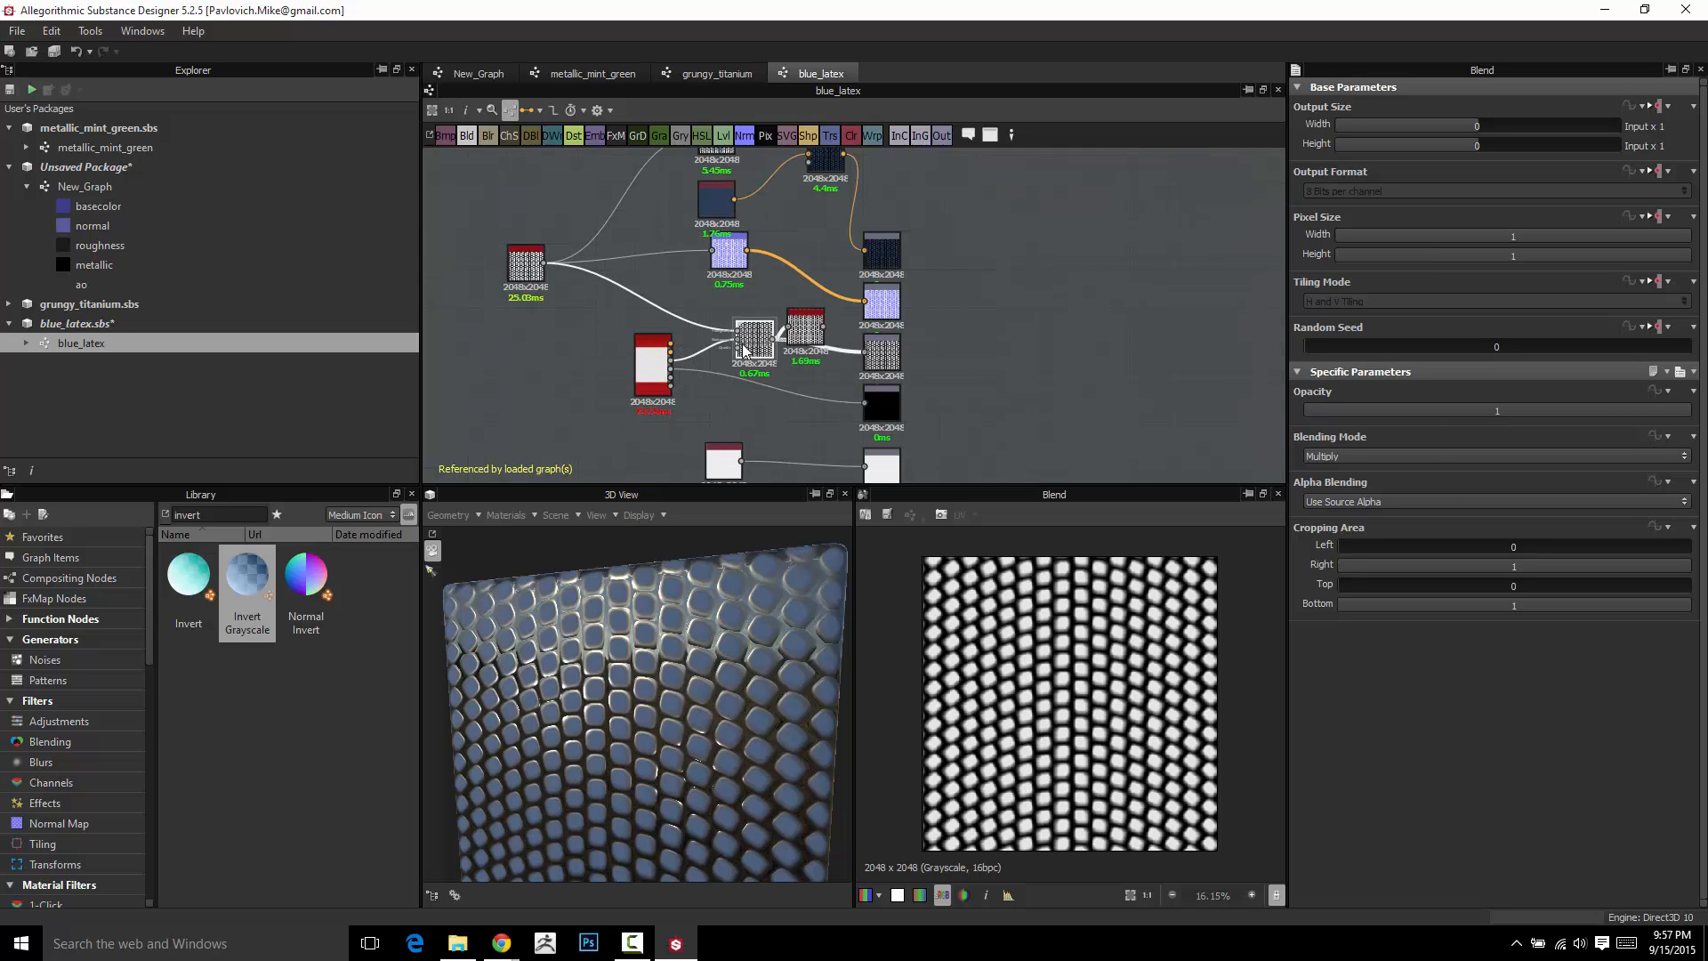
scroll(661, 370, "up", 5)
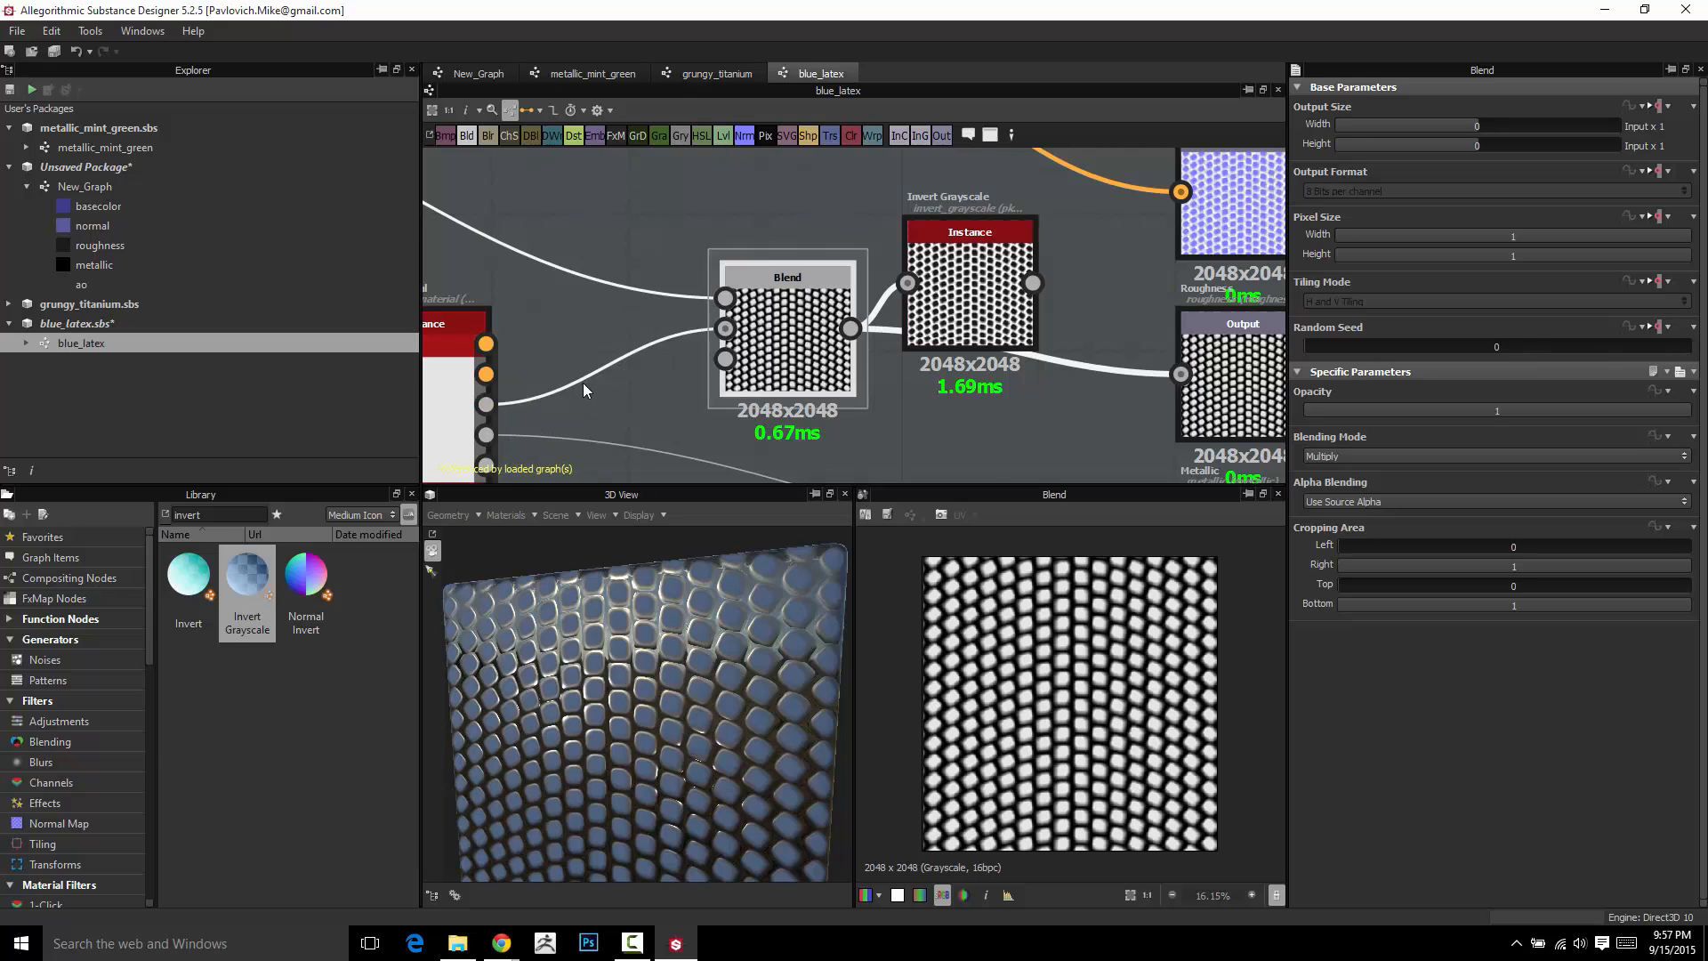
scroll(582, 381, "down", 3)
double_click(820, 325)
left_click_drag(820, 324, 838, 322)
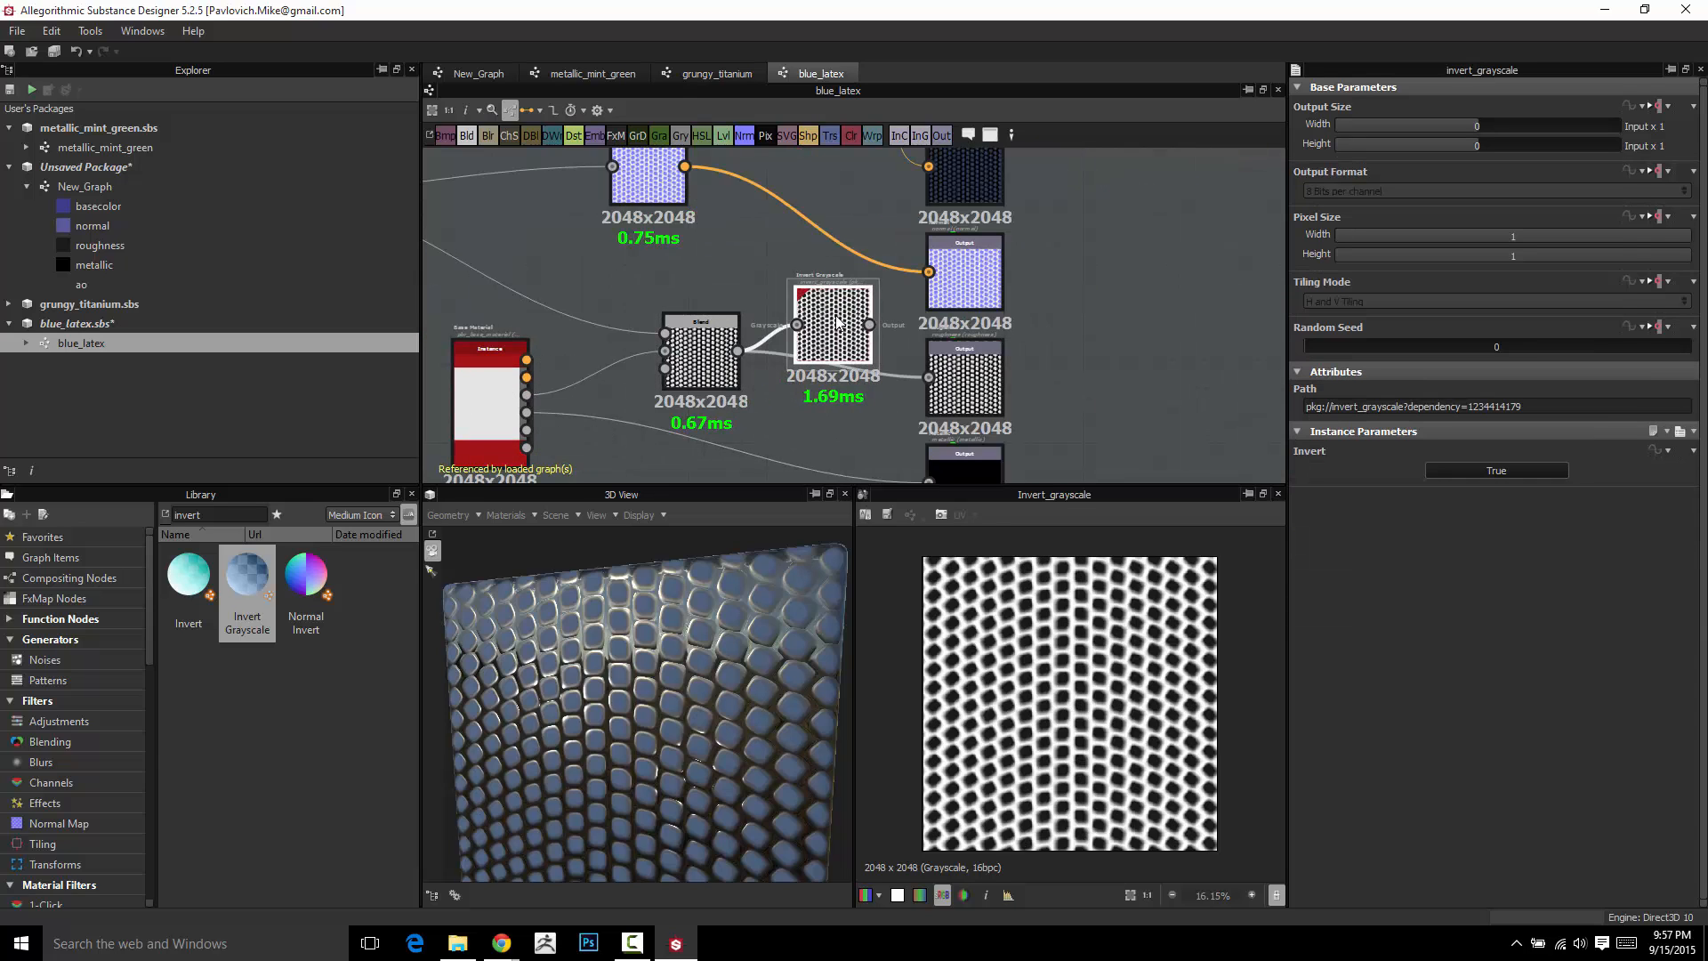
double_click(710, 352)
left_click(829, 339)
double_click(829, 339)
double_click(710, 352)
Route Invert Grayscale into the Roughness output node, line it up with the Blend, and inspect the highlights on the model
double_click(834, 329)
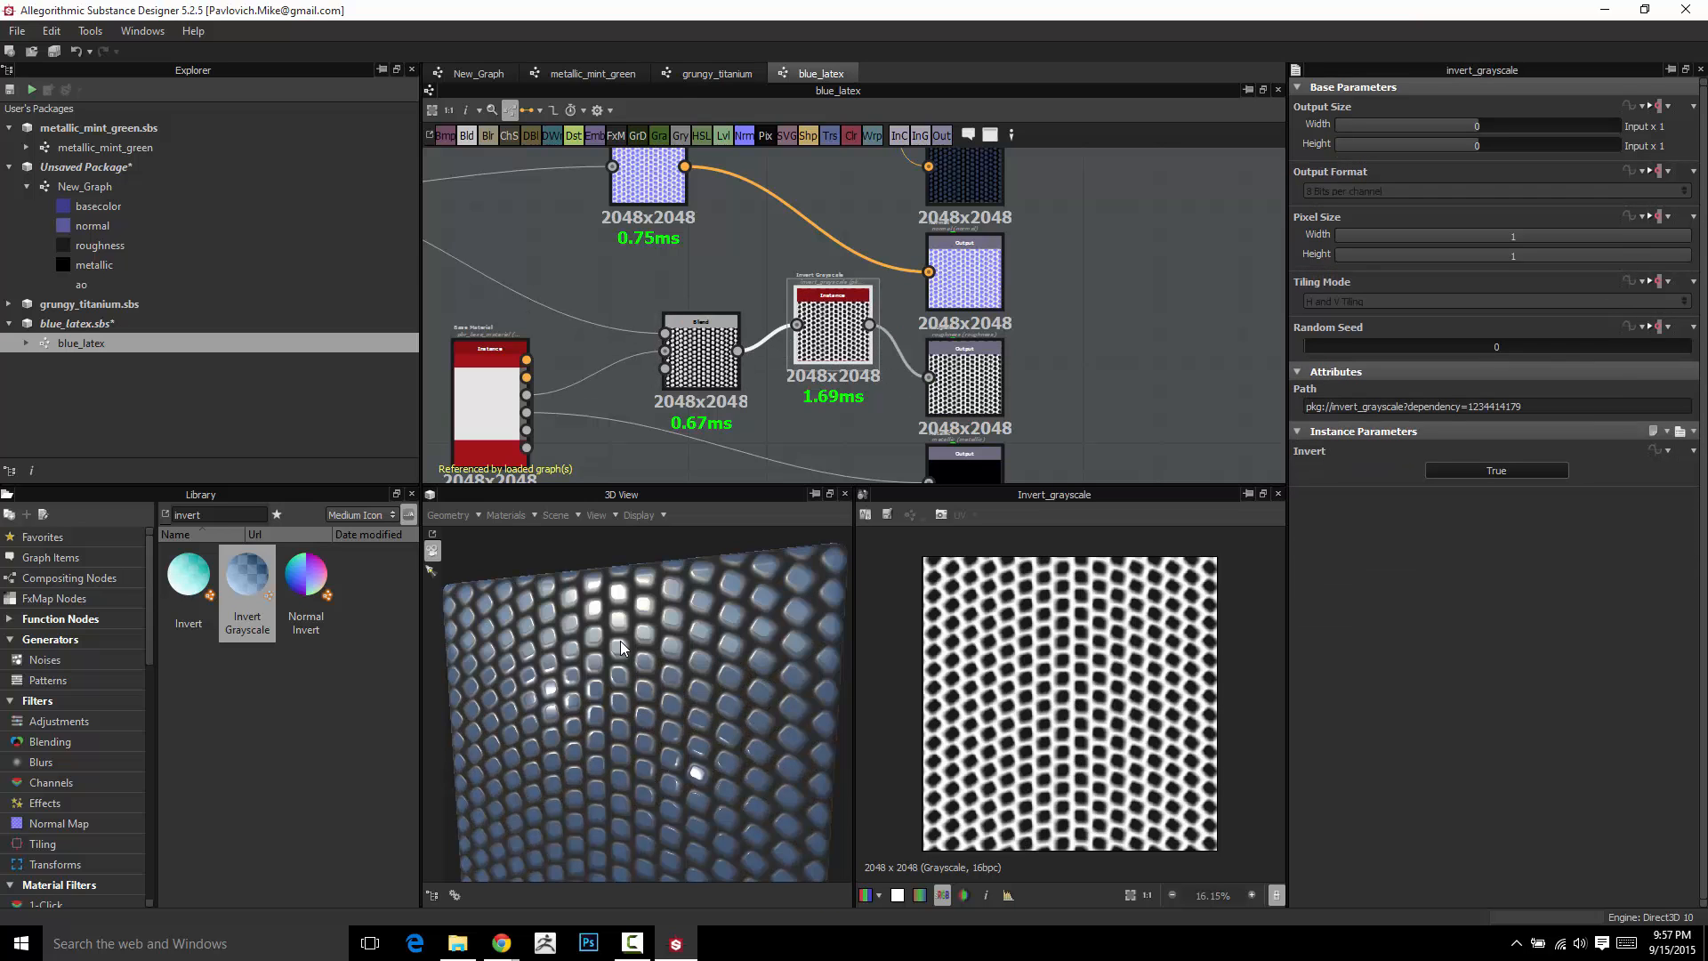
mouse_move(621, 640)
left_mouse_down()
mouse_move(691, 604)
mouse_move(639, 632)
left_mouse_up()
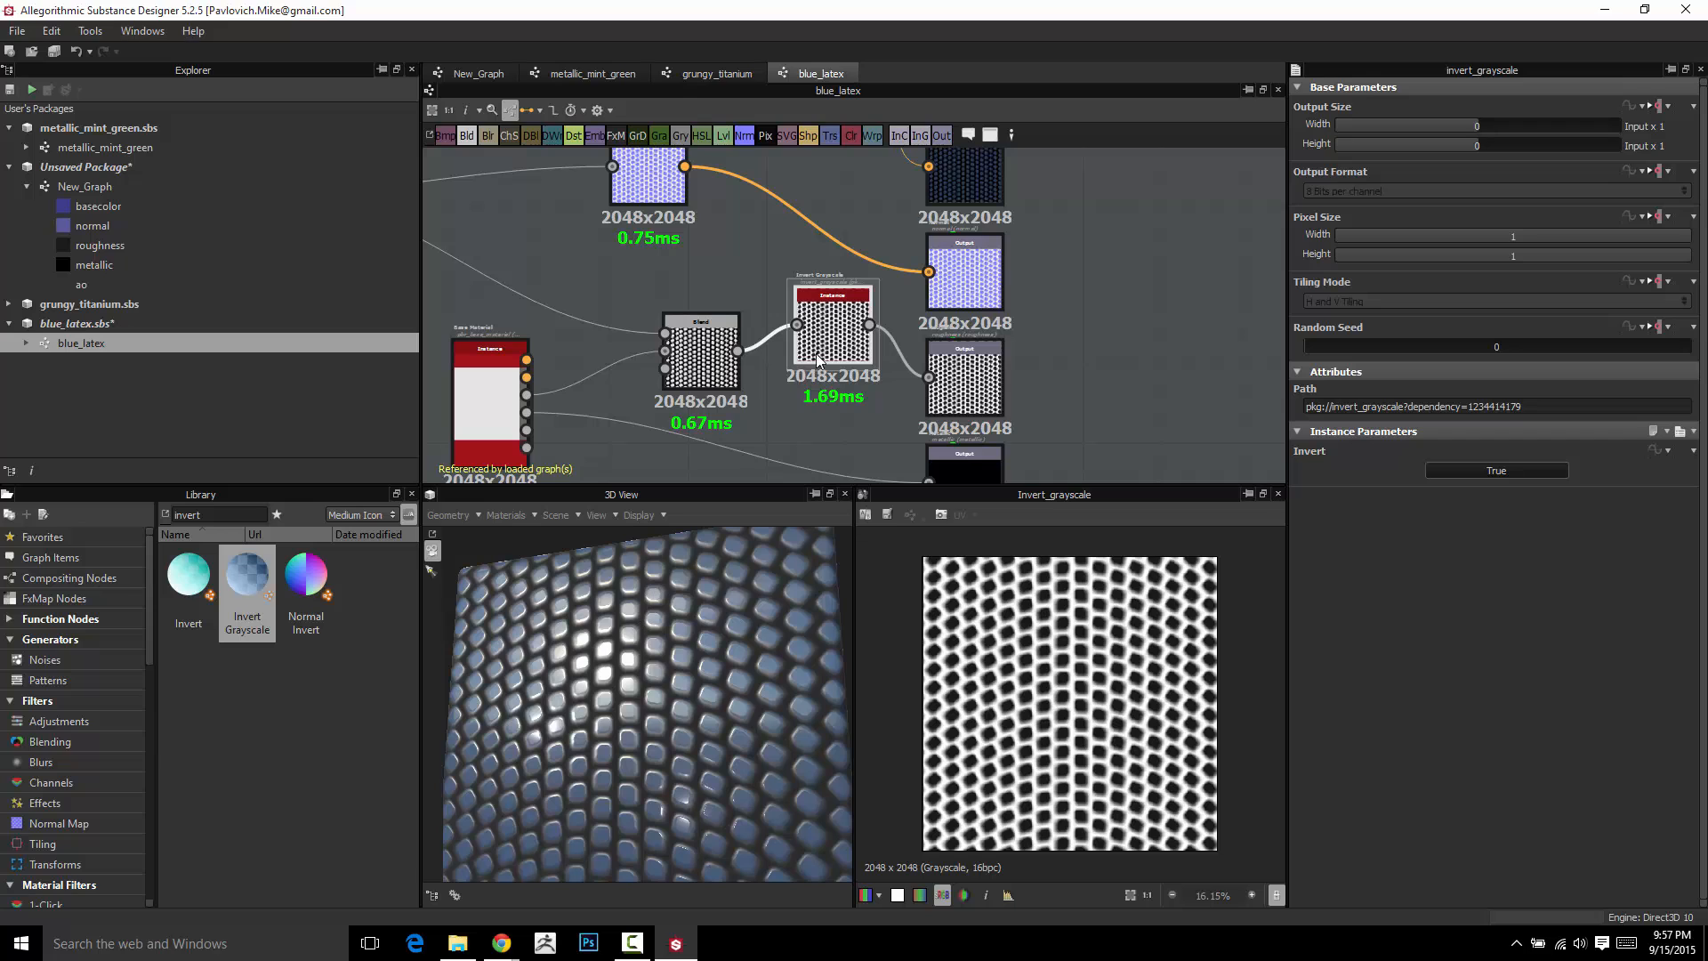
left_click_drag(818, 359, 819, 386)
left_click_drag(766, 670, 609, 649)
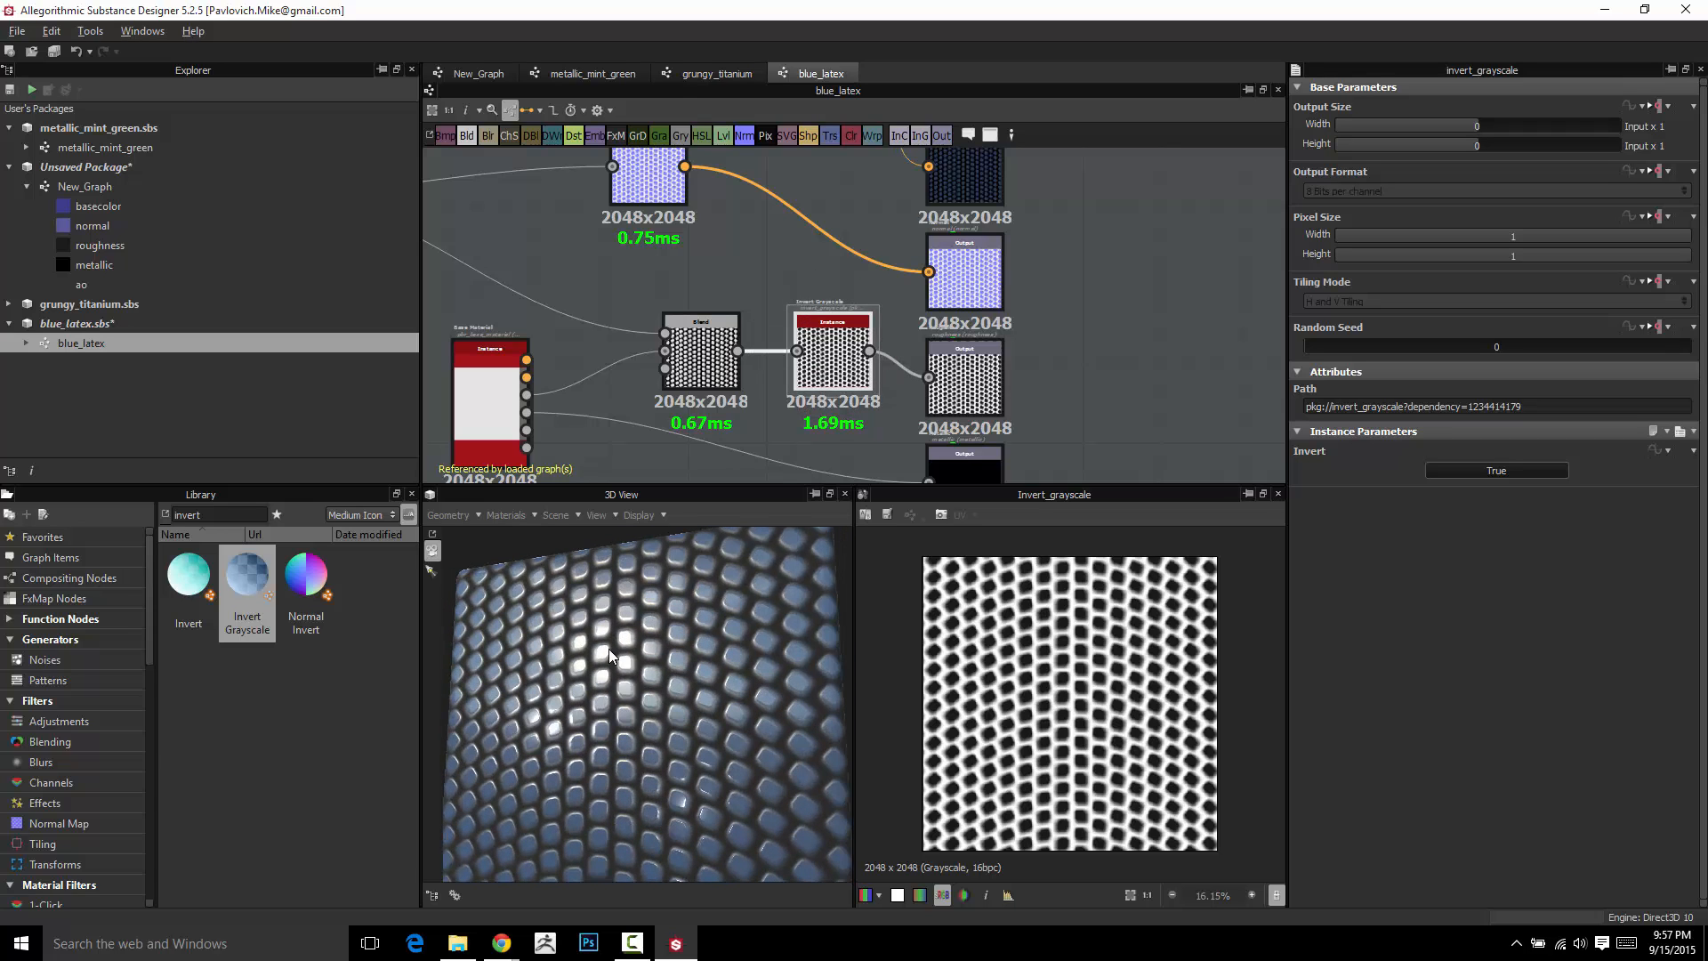
left_click_drag(723, 610, 658, 650)
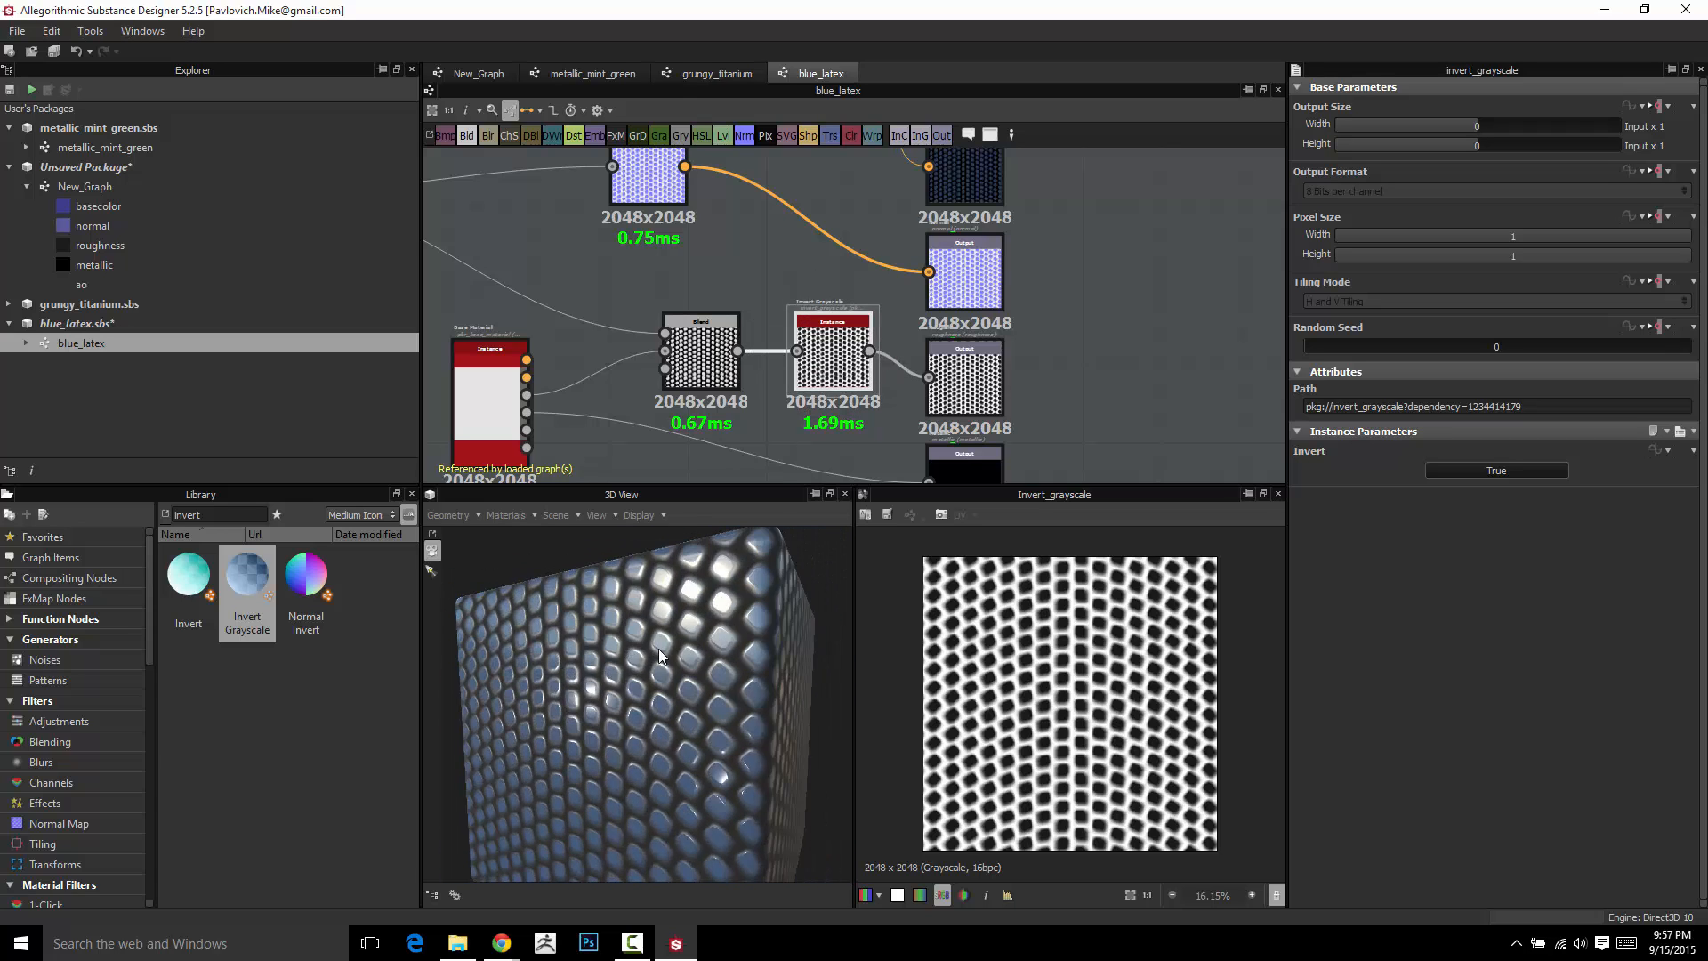
right_click(838, 335)
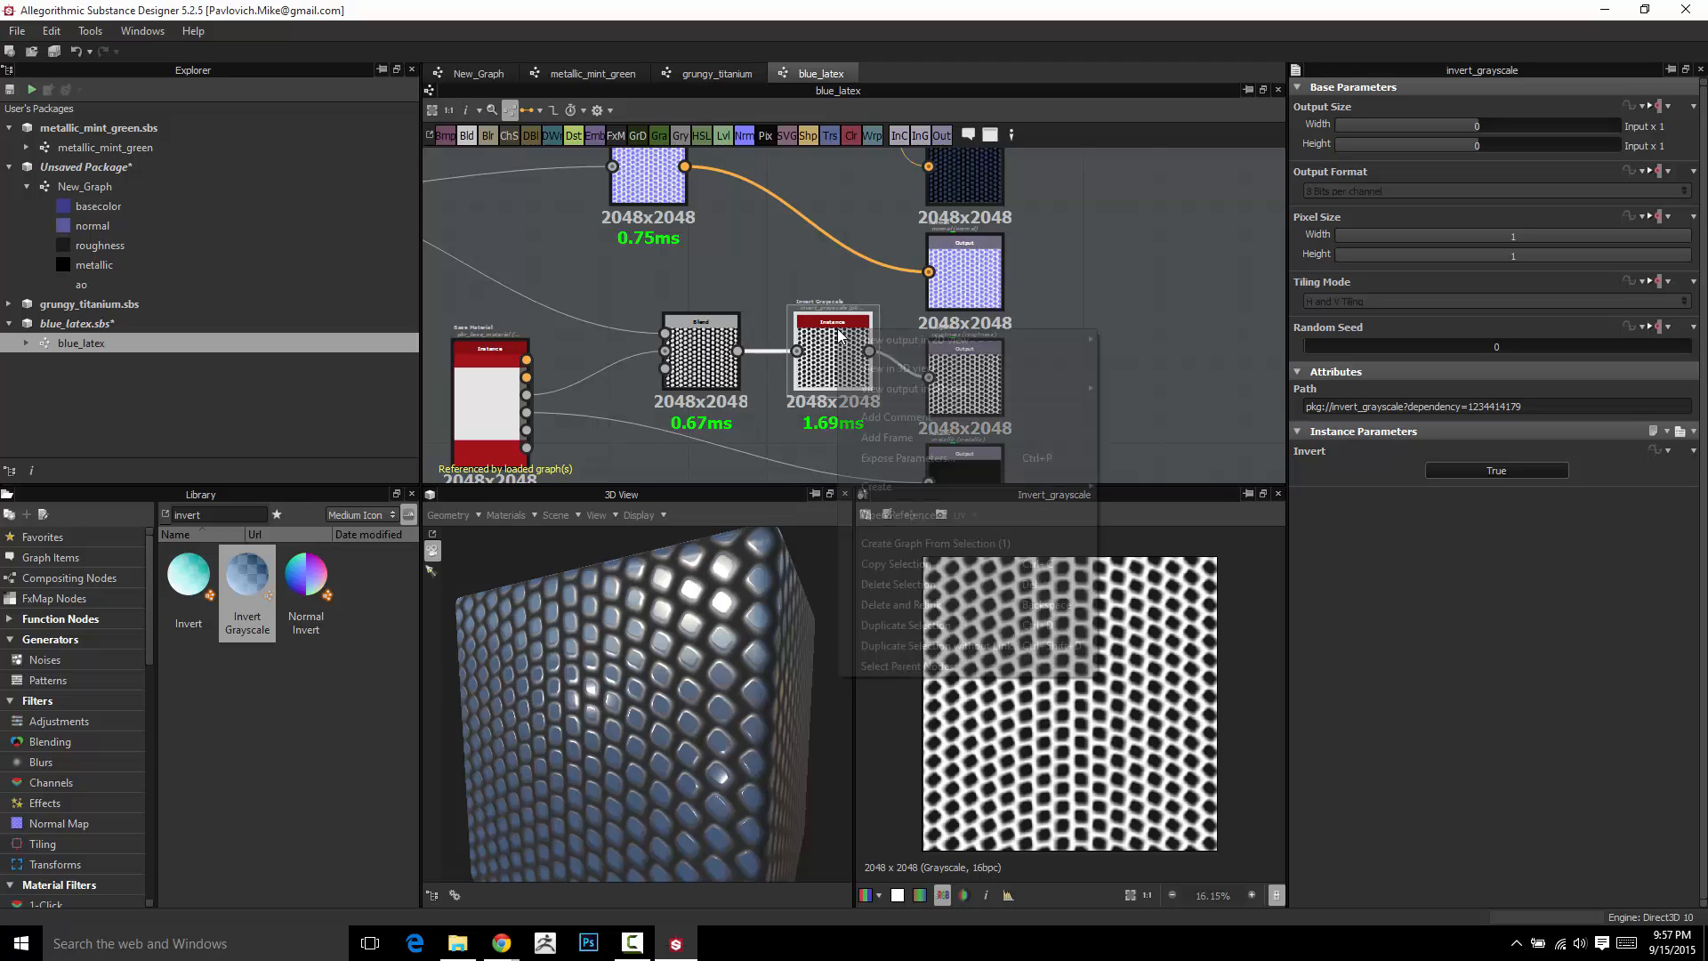
left_click(880, 514)
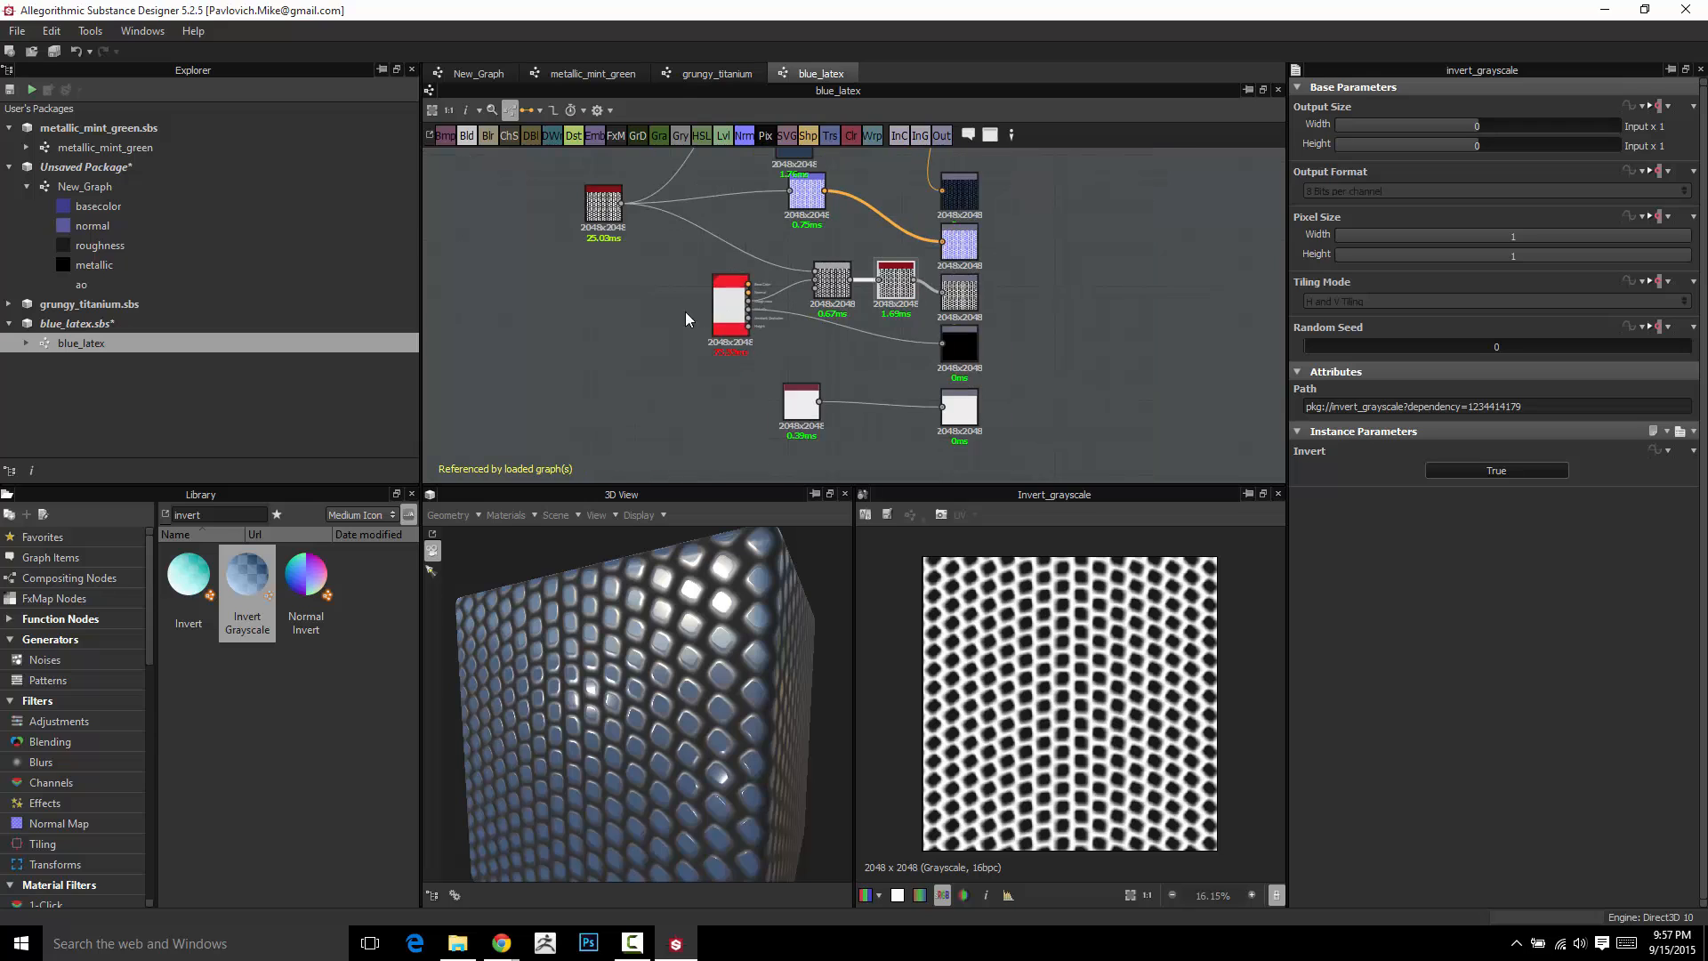
Move Base Material, the roughness Blend and Invert Grayscale farther away from the output nodes
left_click_drag(728, 305, 640, 318)
left_click_drag(784, 242, 826, 286)
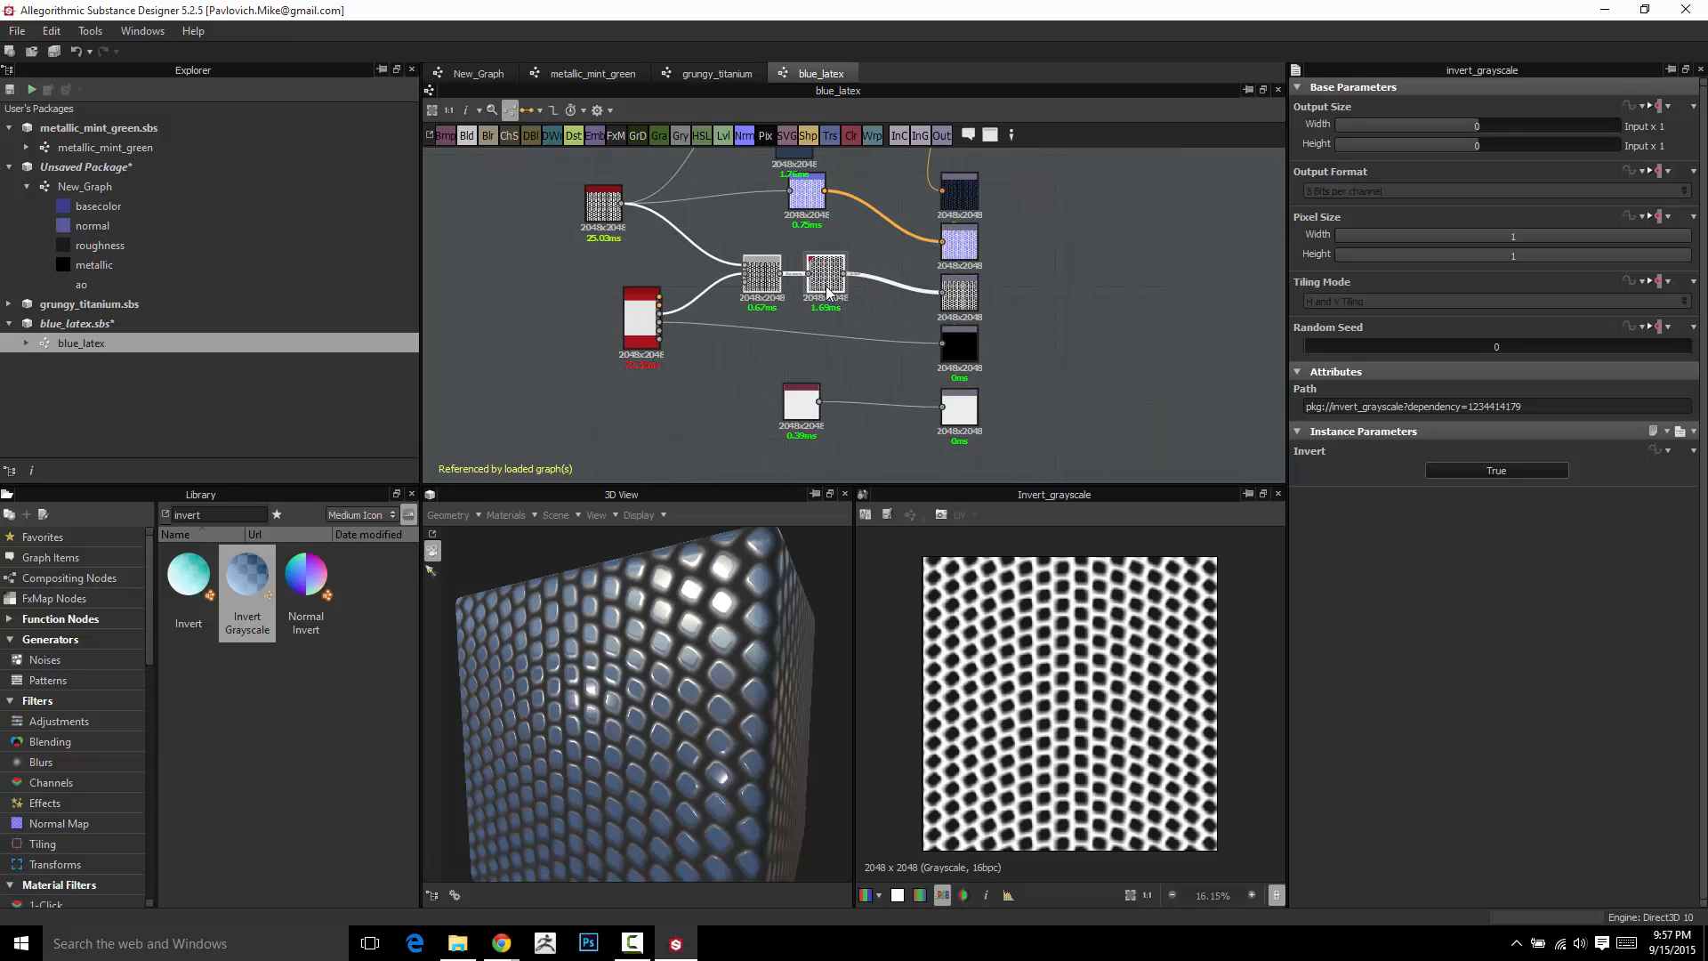
Add a Levels node below Invert Grayscale and connect the roughness Blend's output to its input
scroll(804, 333, "up", 3)
middle_click_drag(644, 367, 777, 349)
right_click(760, 354)
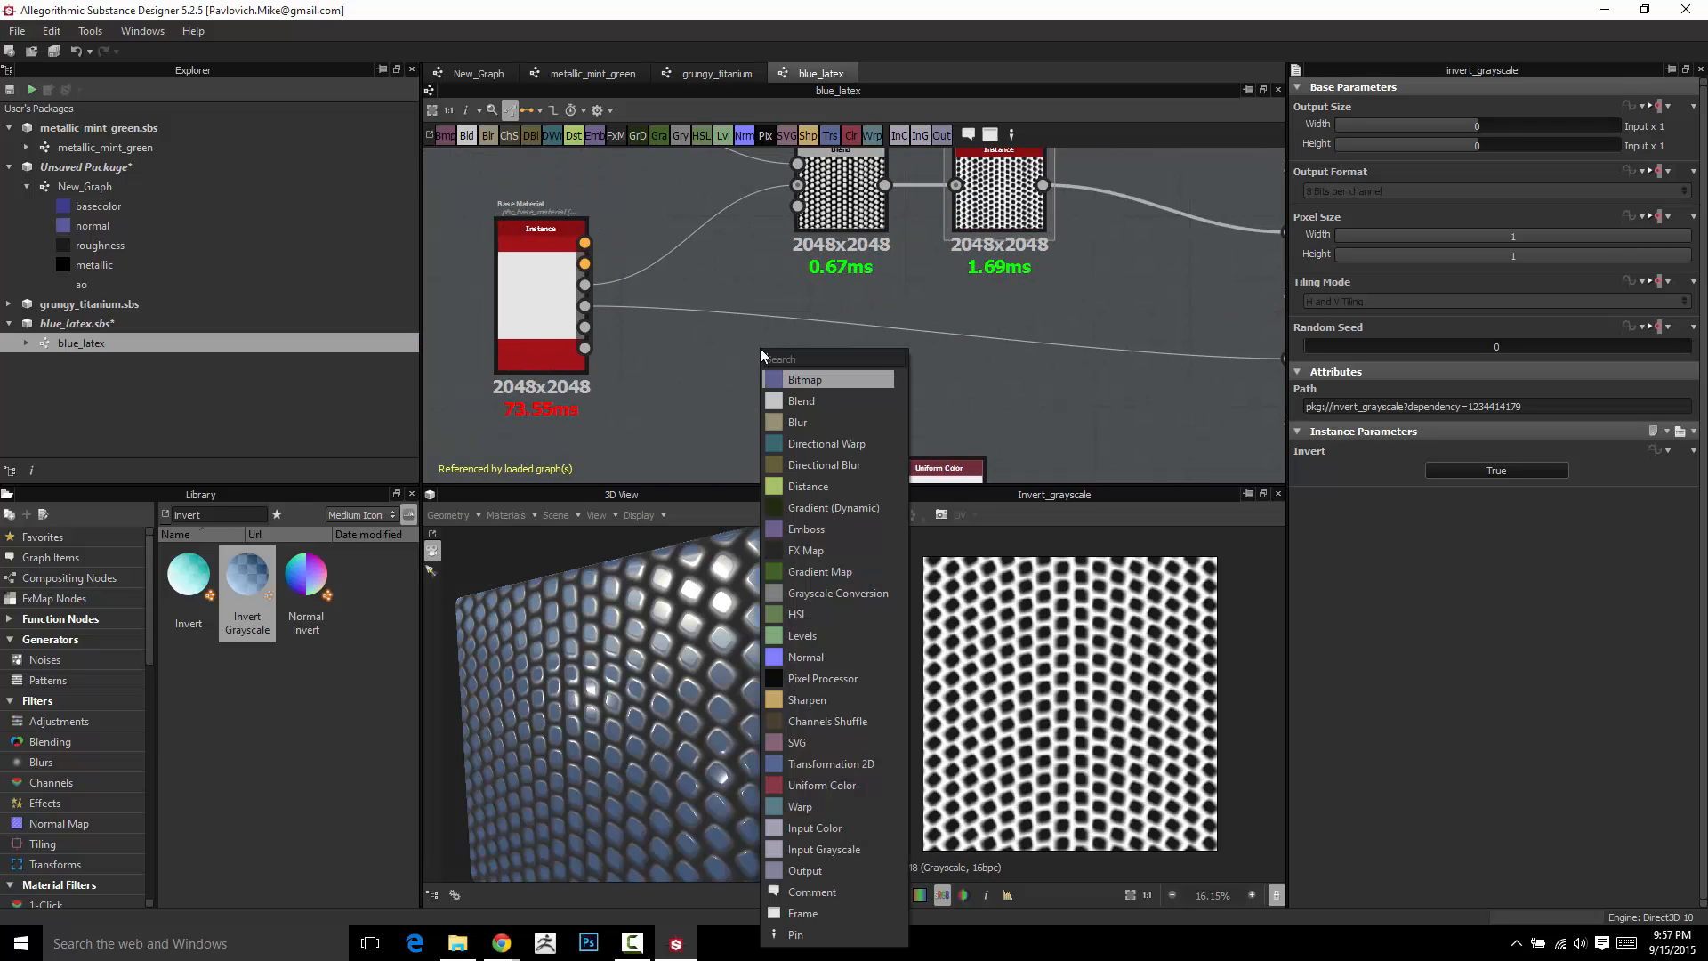
left_click(811, 632)
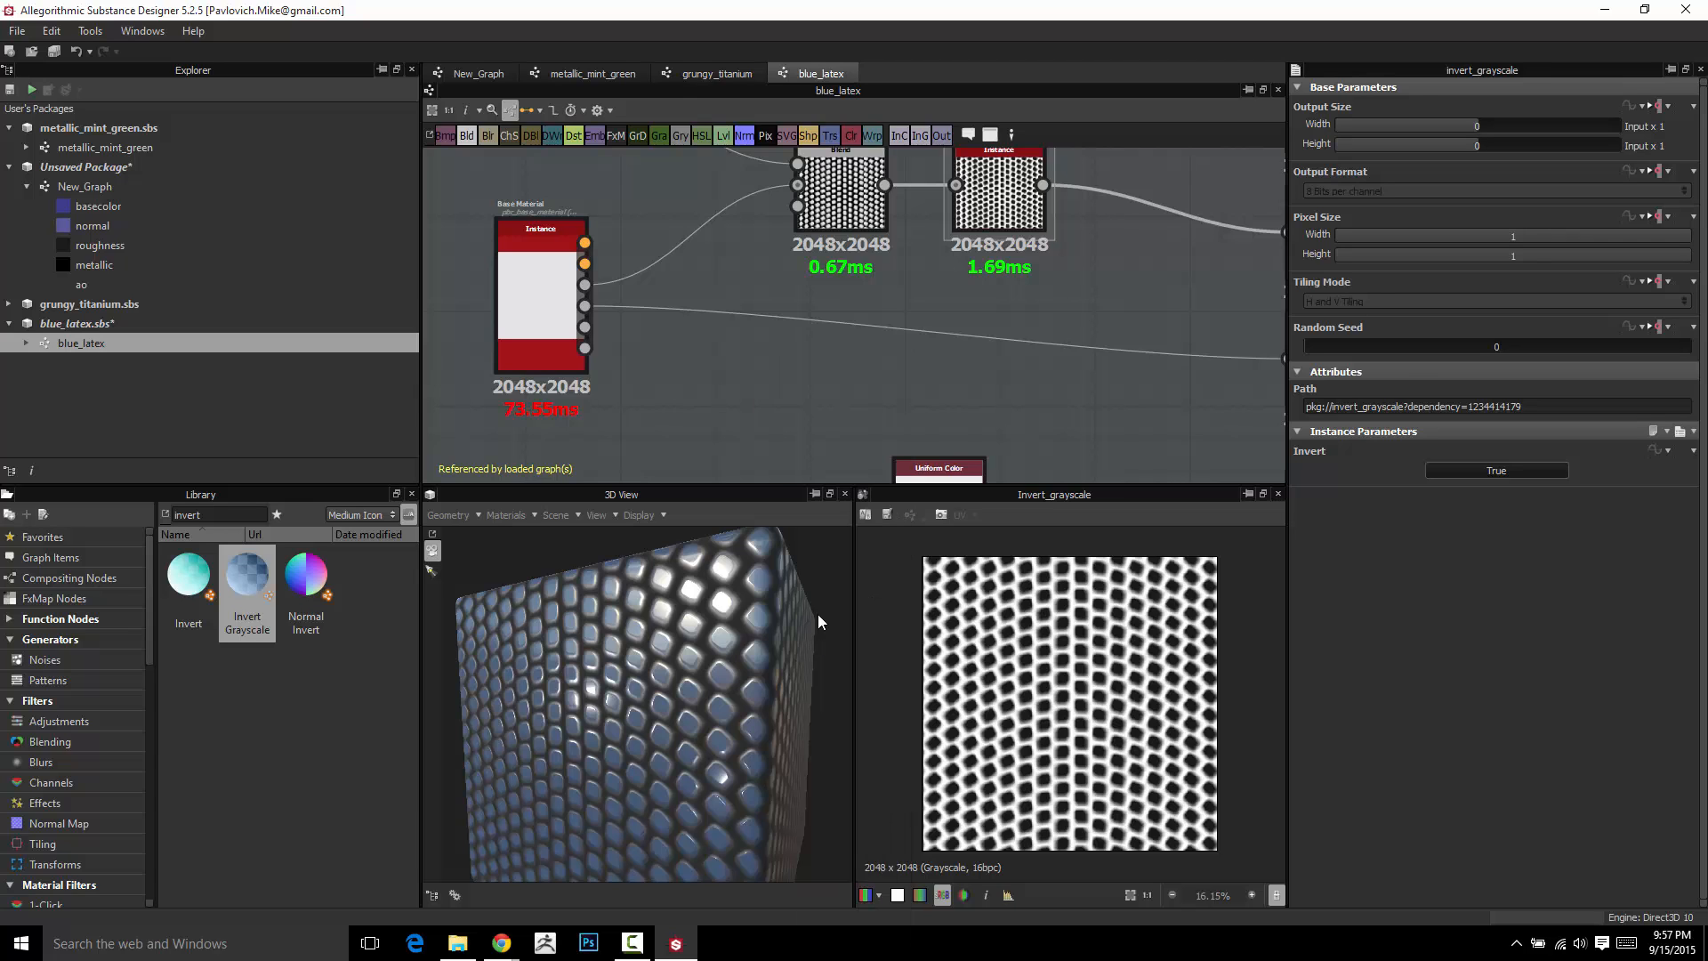
left_click_drag(761, 372, 982, 368)
middle_click_drag(981, 357, 834, 370)
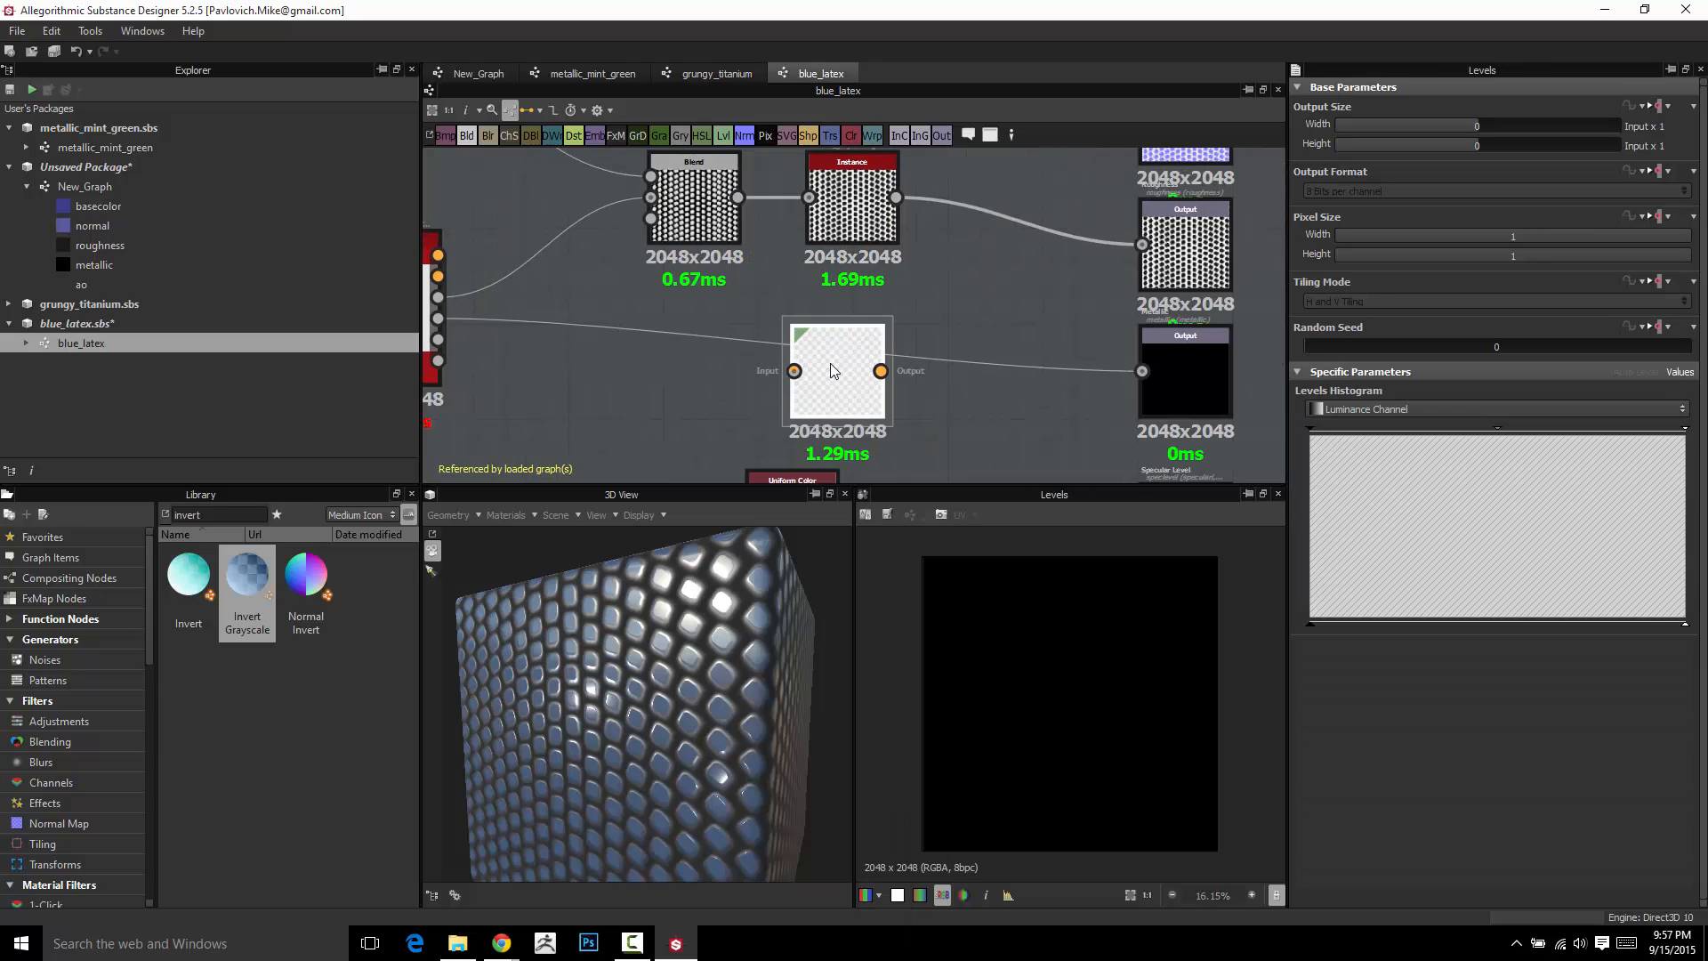
left_click_drag(833, 371, 850, 370)
left_click_drag(737, 196, 811, 371)
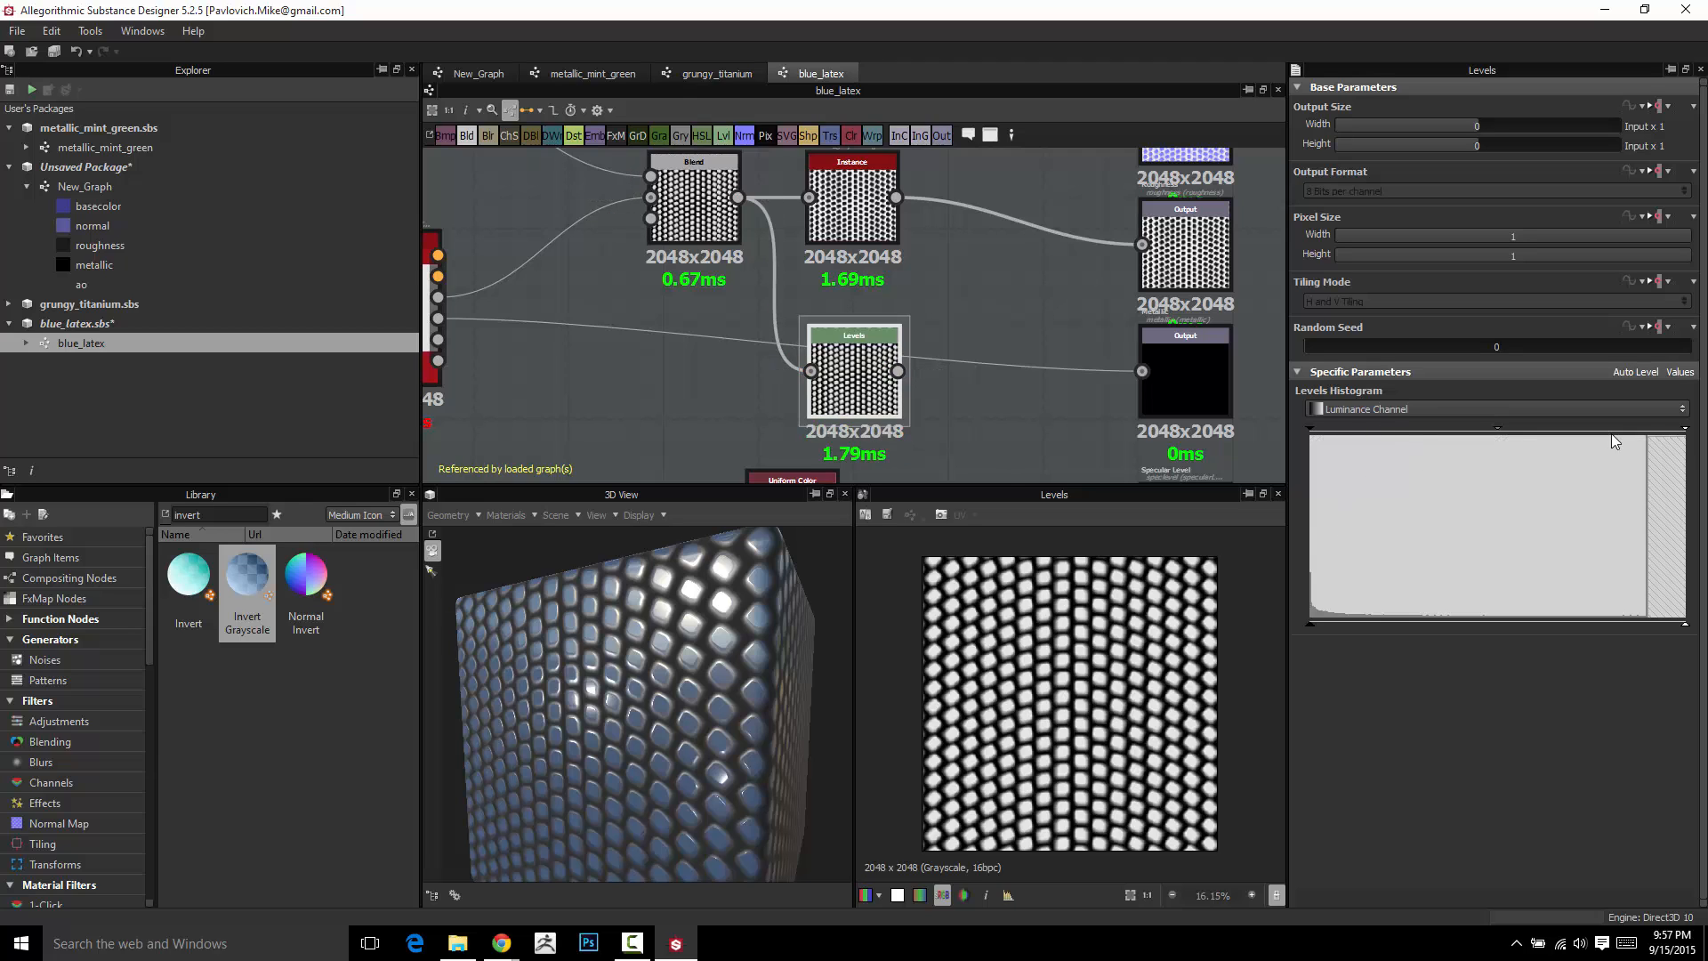
Try out the output and input range handles of the Levels histogram, returning them to their full range
mouse_move(1314, 627)
left_mouse_down()
mouse_move(1568, 617)
mouse_move(1405, 642)
mouse_move(1294, 635)
left_mouse_up()
mouse_move(1685, 624)
left_mouse_down()
mouse_move(1441, 628)
mouse_move(1694, 635)
left_mouse_up()
mouse_move(1687, 434)
left_mouse_down()
mouse_move(1423, 445)
mouse_move(1685, 432)
left_mouse_up()
left_click_drag(1311, 430, 1301, 431)
Invert the Levels node by setting Level Out Low to 1 and Level Out High to 0, and return to the histogram display
left_click(1679, 372)
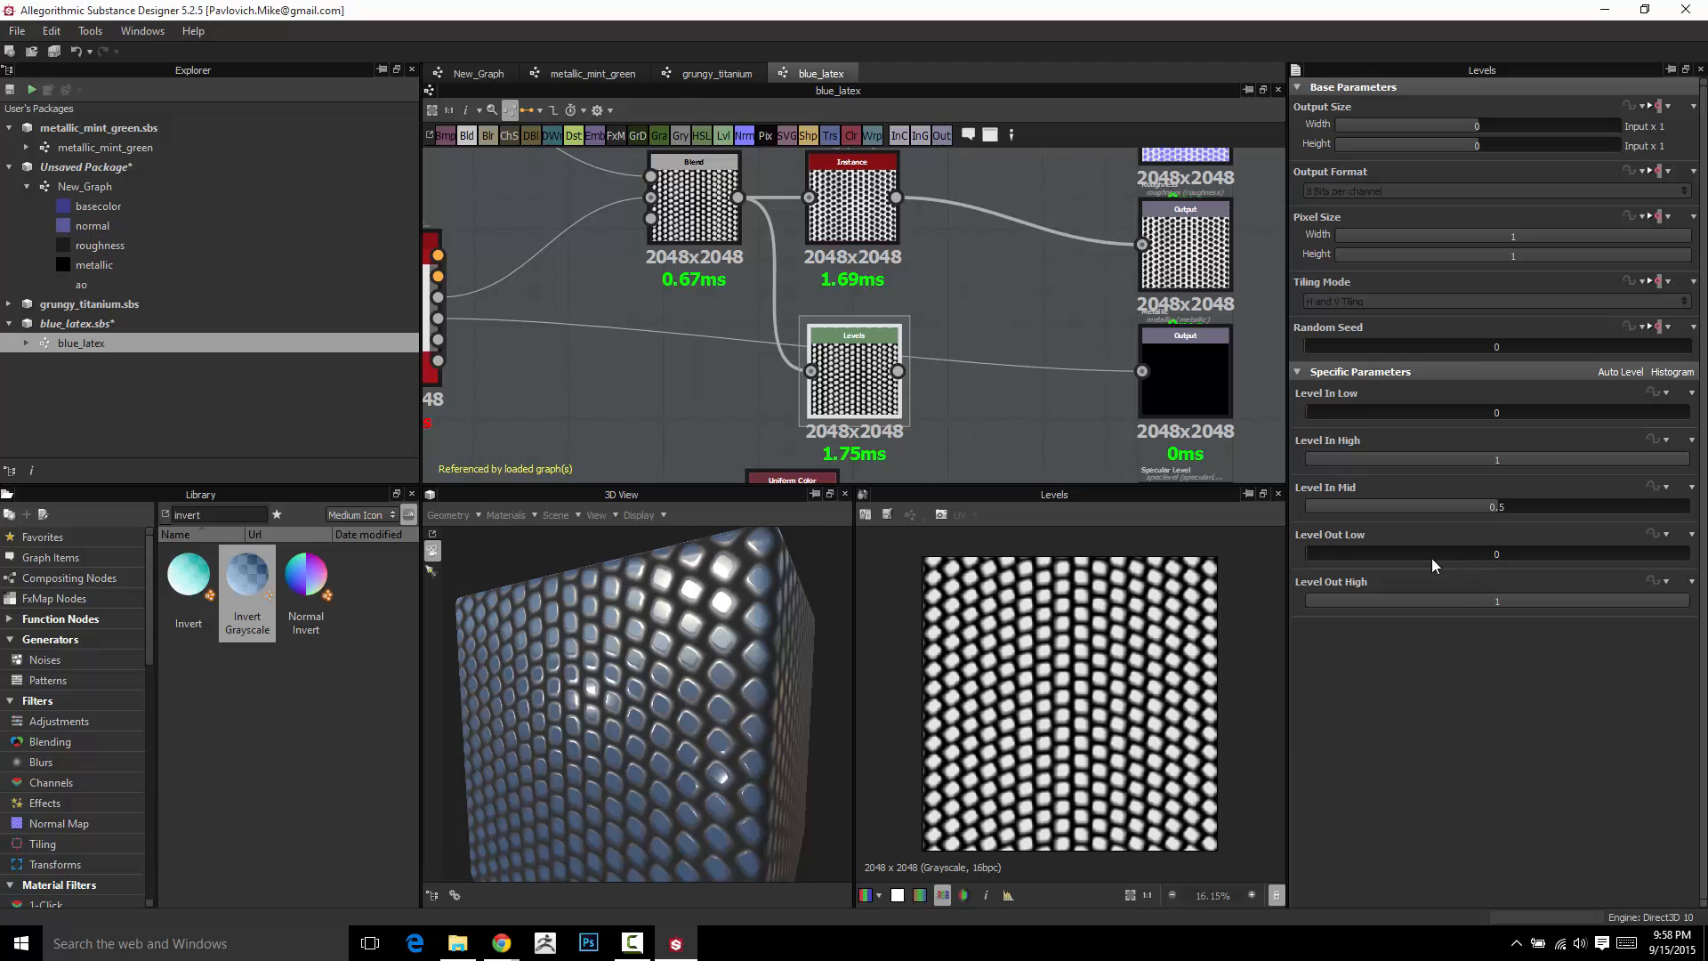
left_click_drag(1343, 555, 1267, 607)
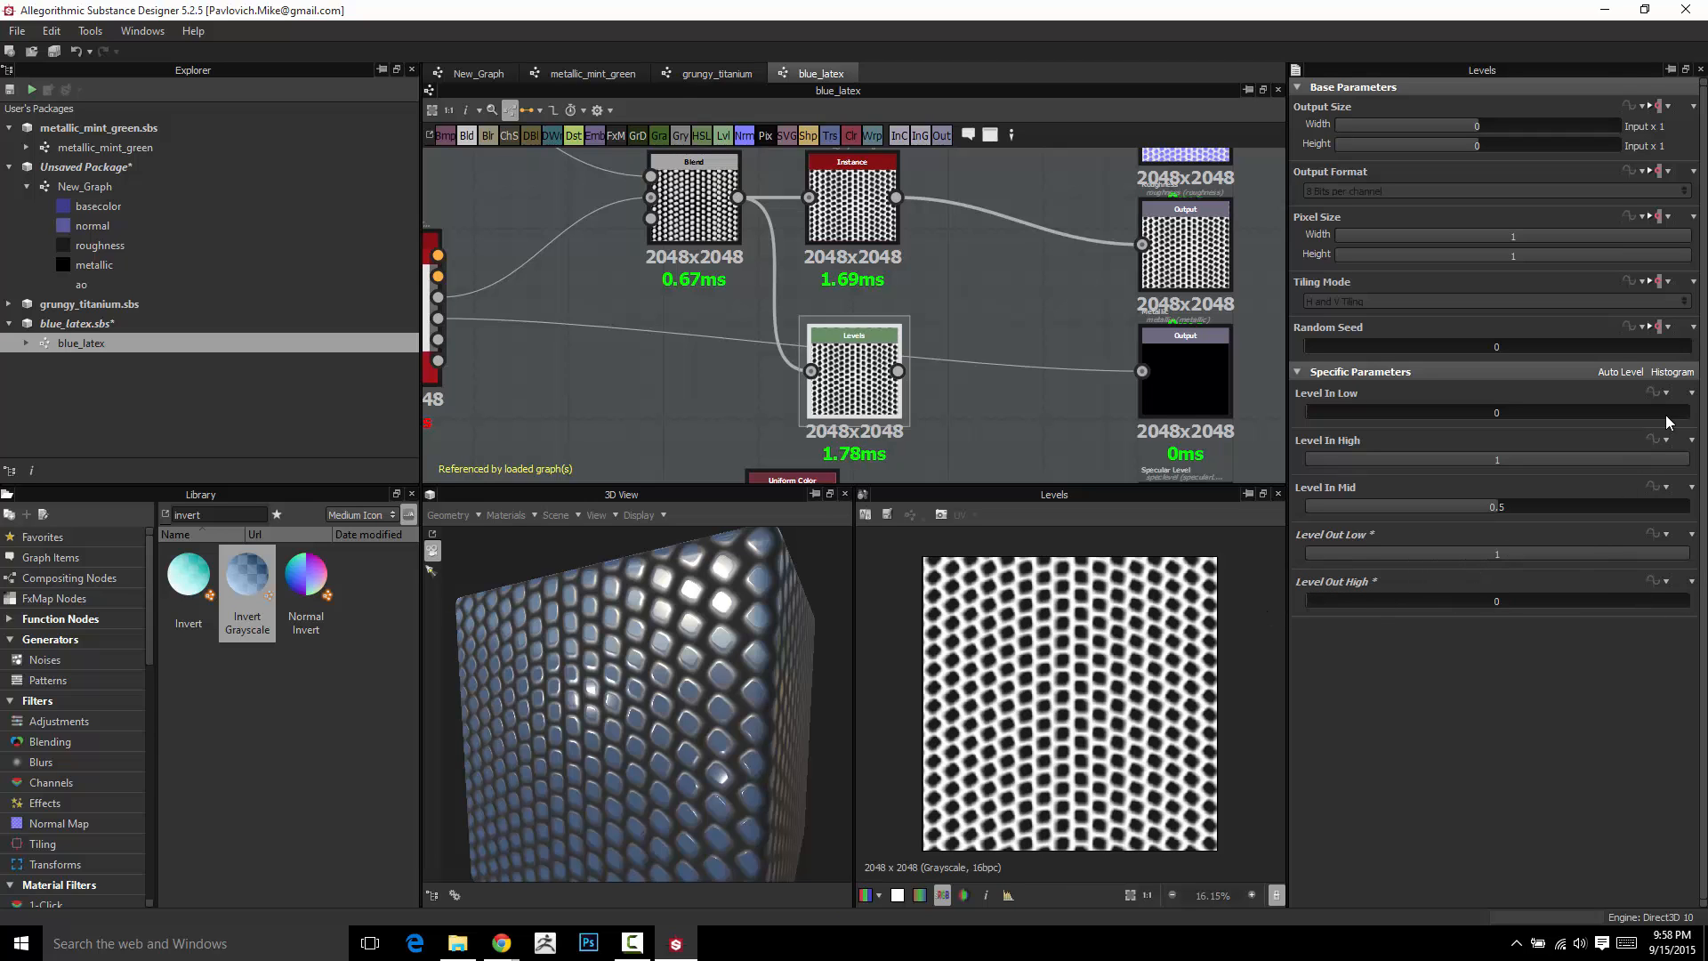
left_click(1681, 373)
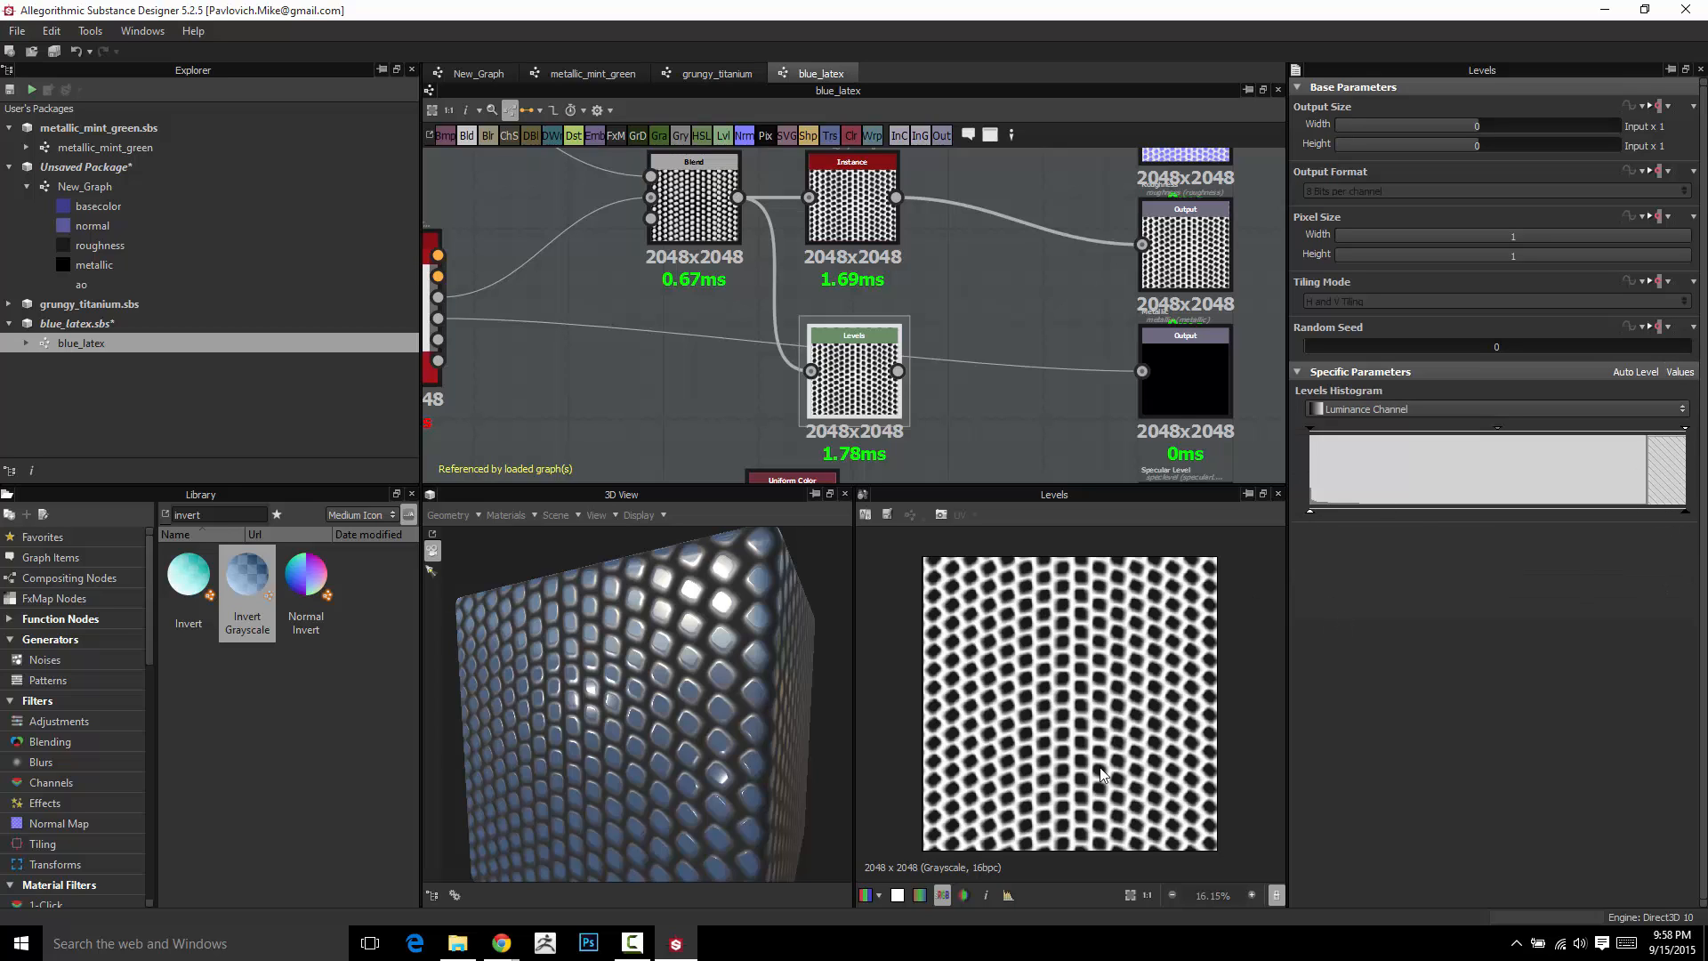
Compare the Invert Grayscale node with the inverted Levels node
left_click(860, 205)
left_click(845, 373)
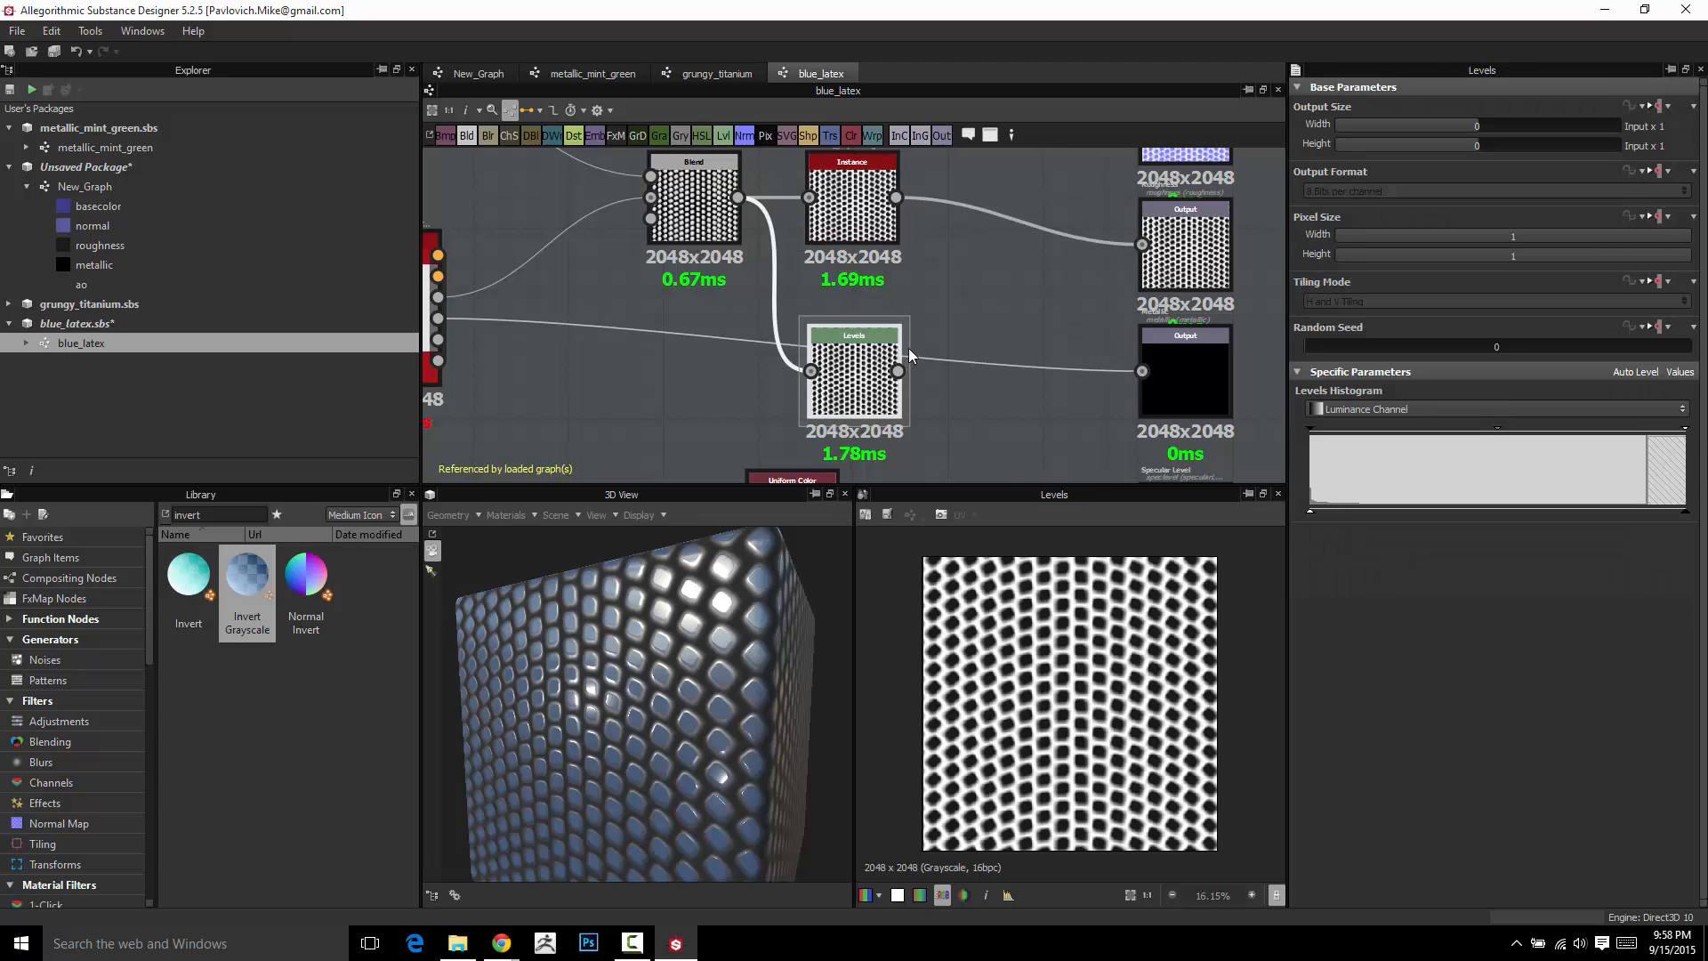
Open the reference graph of the Invert Grayscale node, loading its package
left_click(868, 190)
right_click(870, 188)
middle_click_drag(920, 276, 963, 374)
right_click(906, 284)
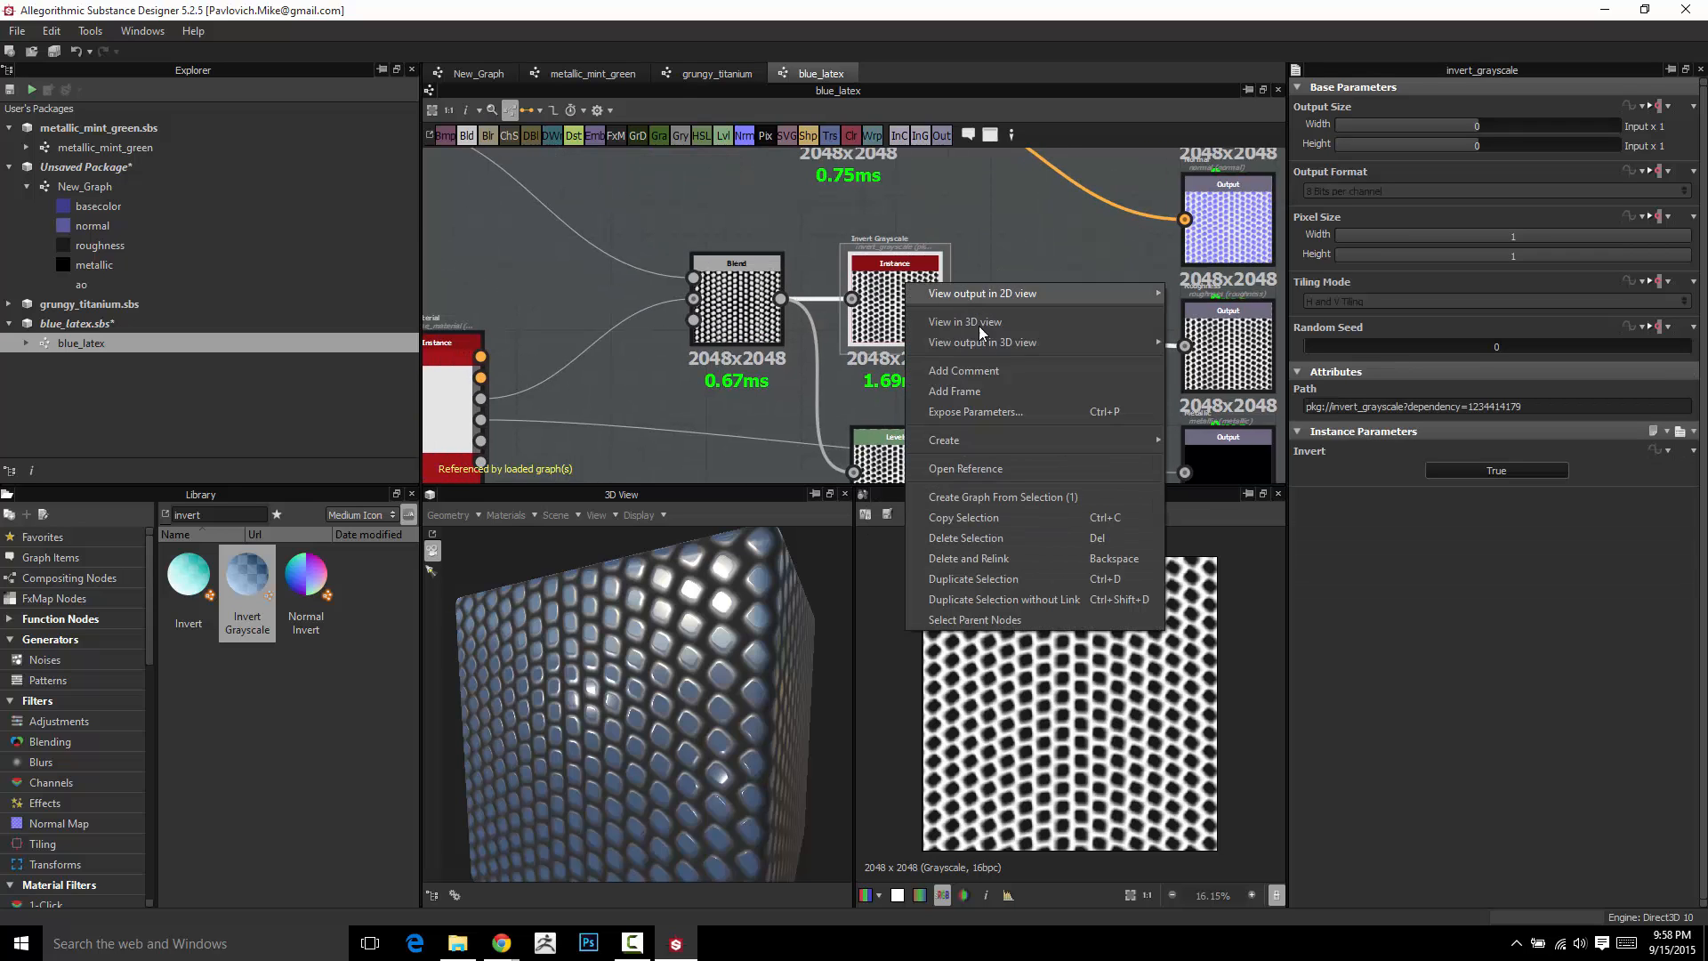
left_click(964, 467)
left_click(940, 493)
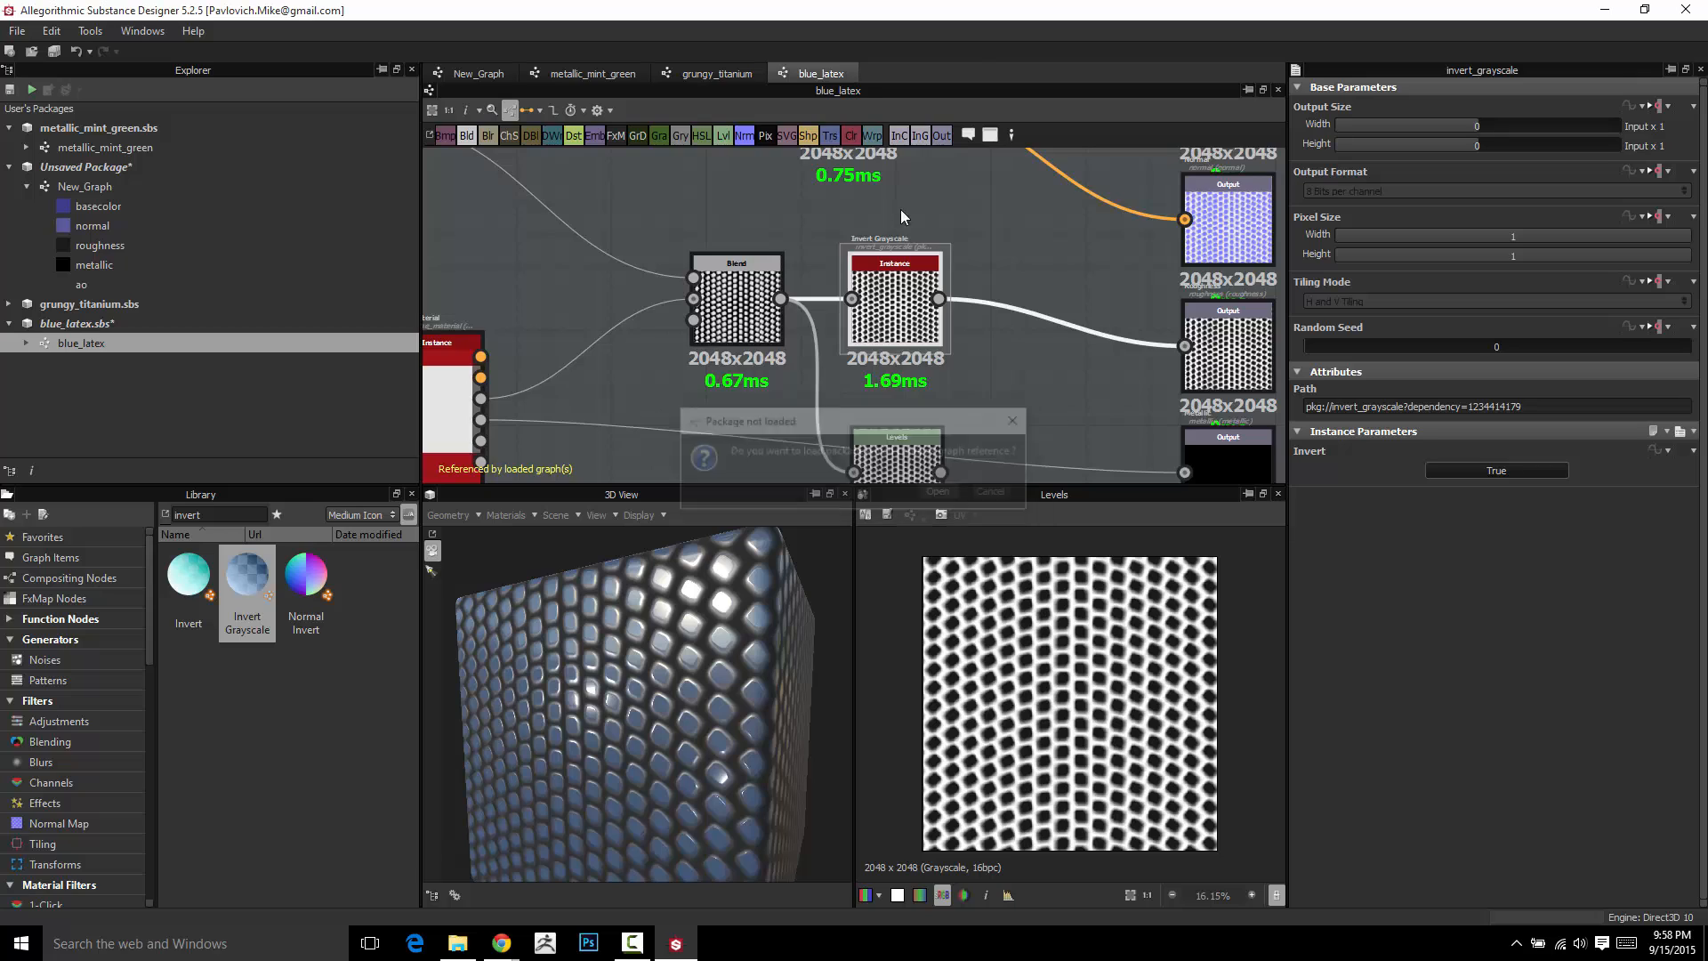
Inspect the Primary Input, Levels and Output nodes inside the Invert Grayscale graph
left_click(533, 253)
left_click(534, 260)
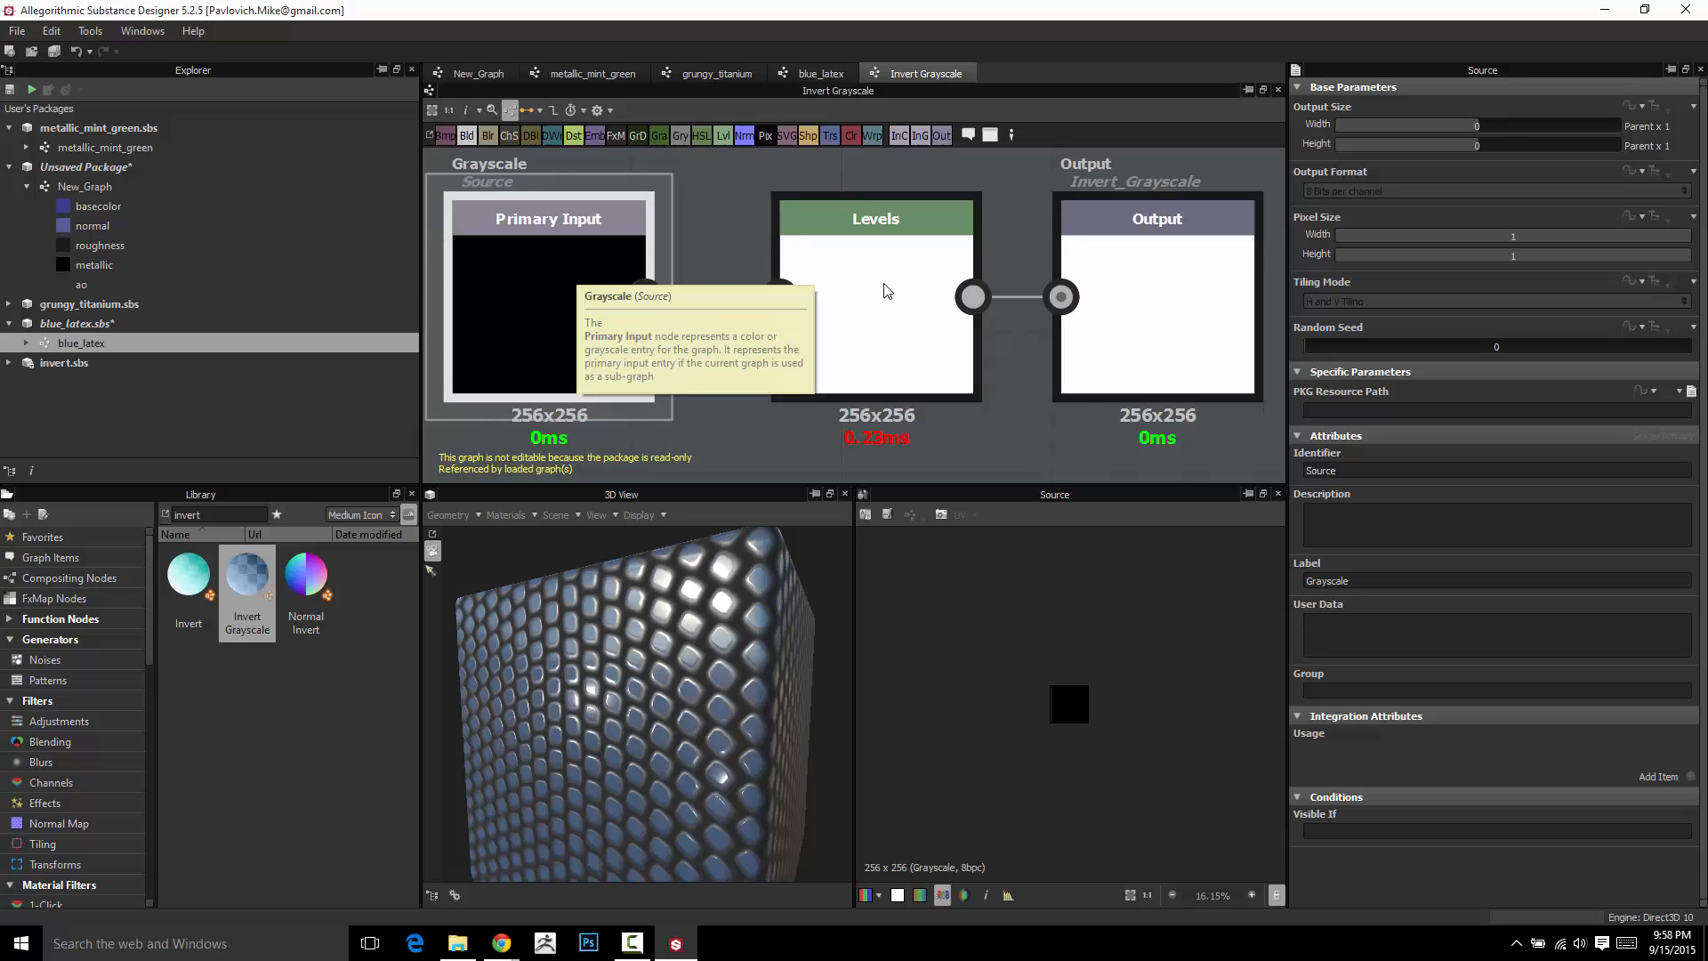
left_click(849, 292)
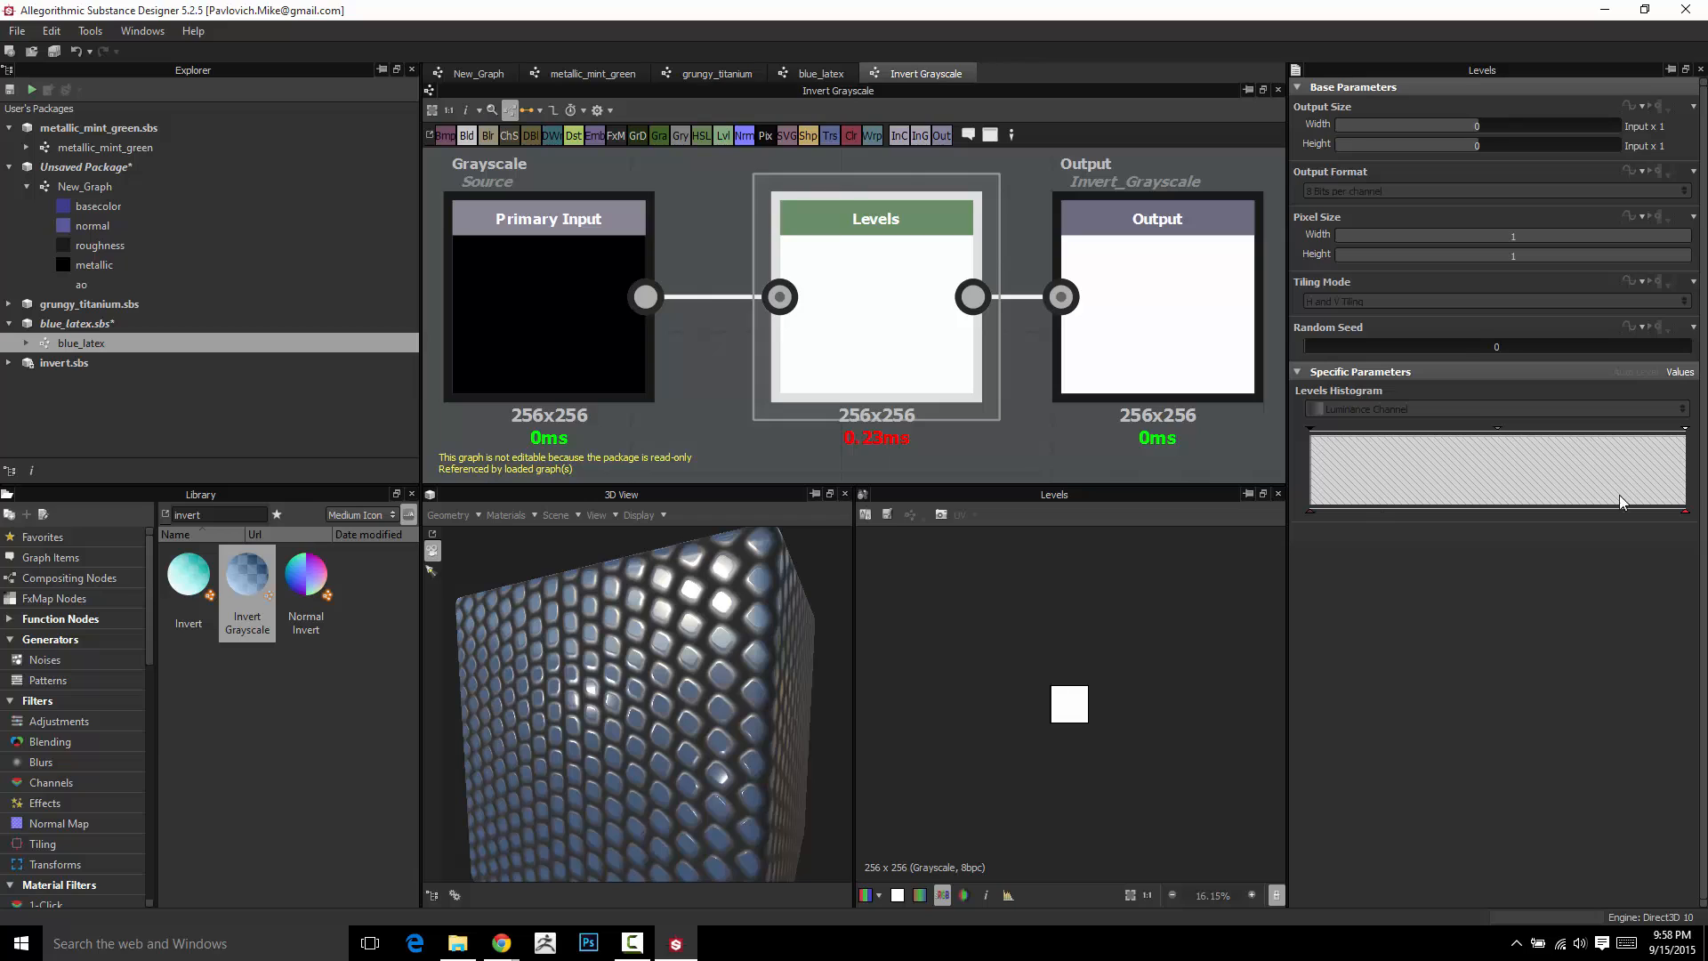
left_click(1134, 281)
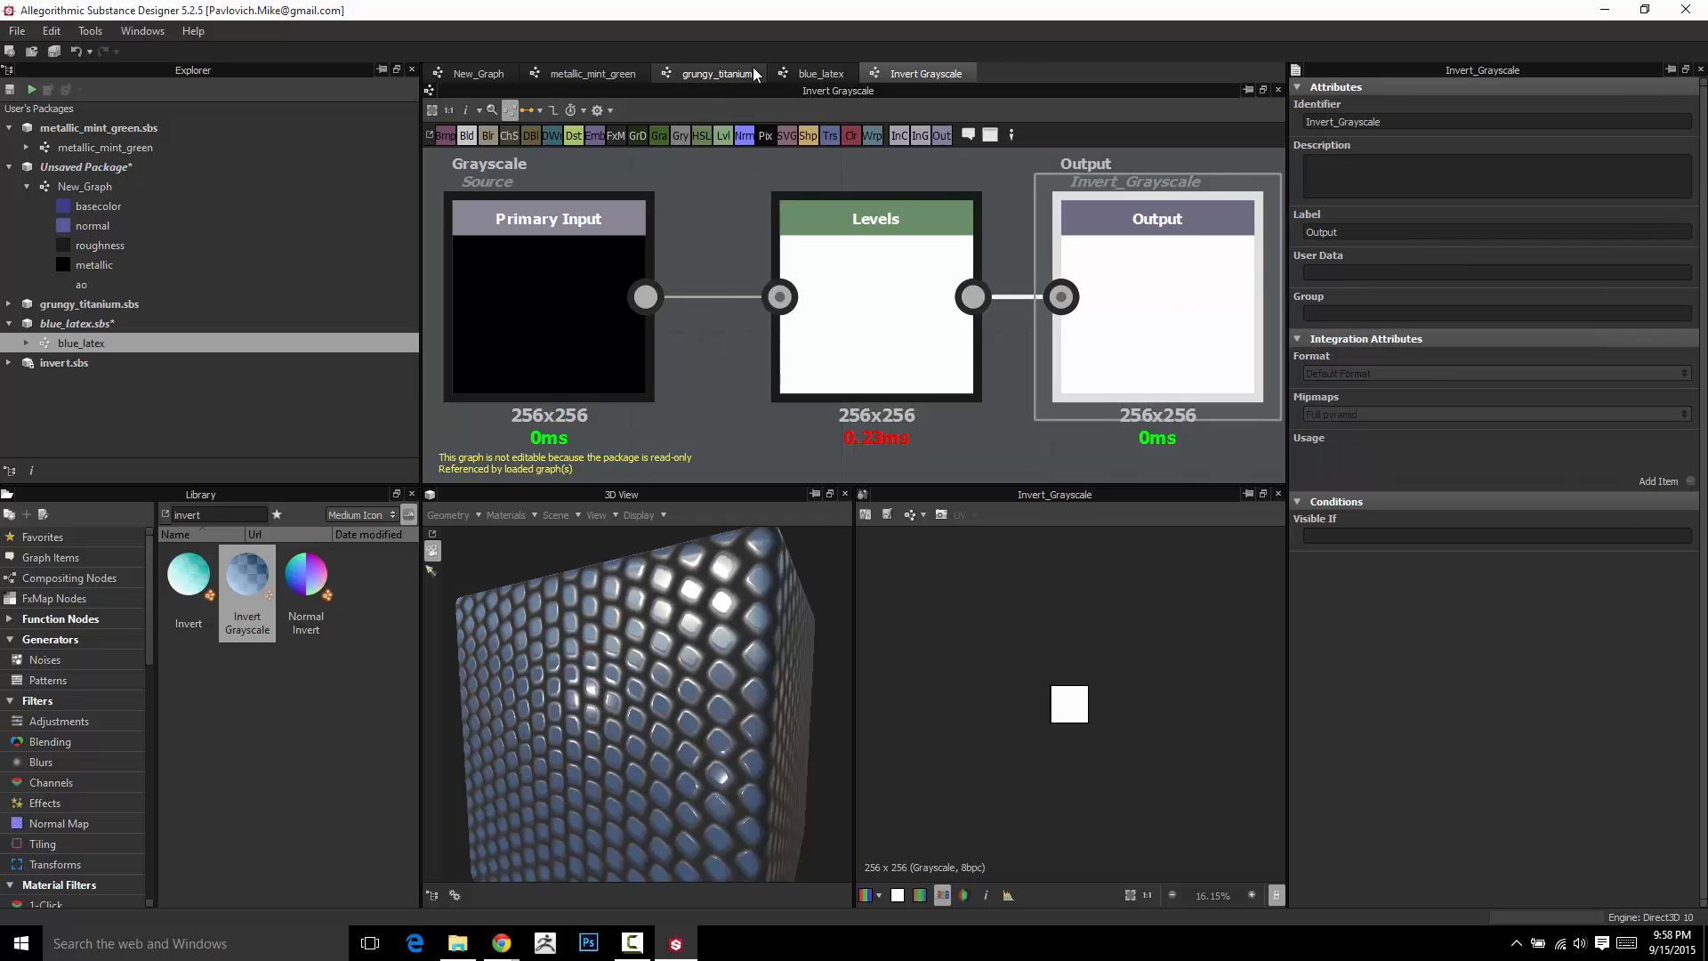
Close the Invert Grayscale graph and unload the invert.sbs package
left_click(818, 74)
left_click(952, 74)
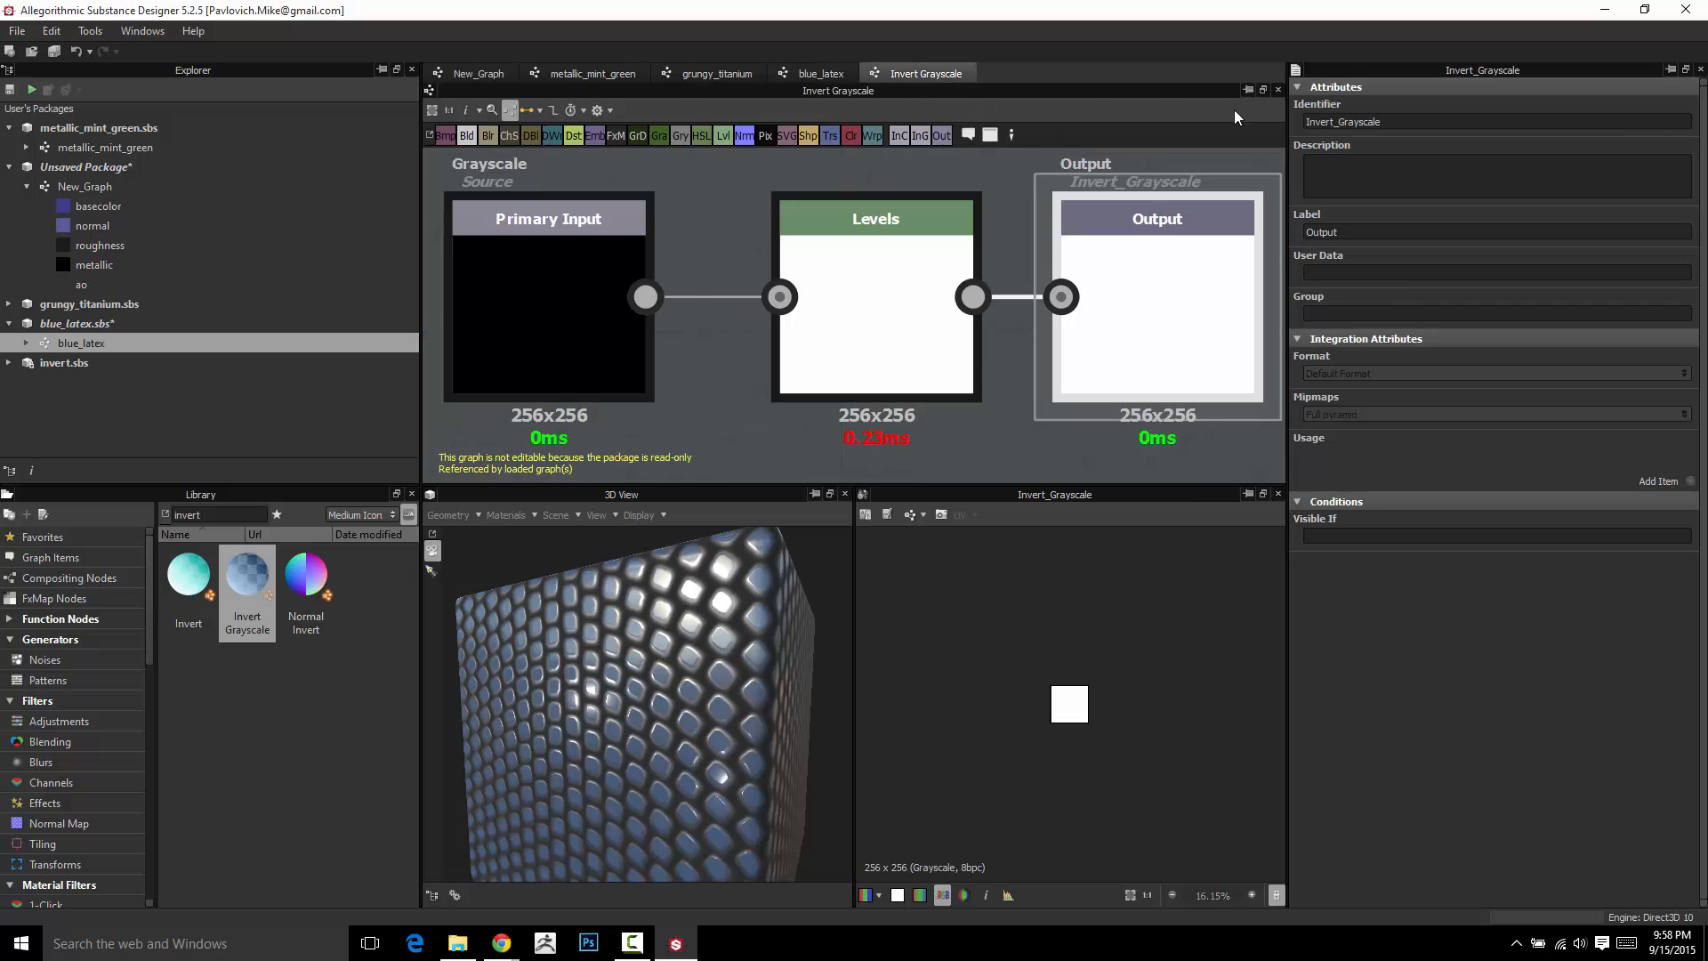
left_click(1278, 90)
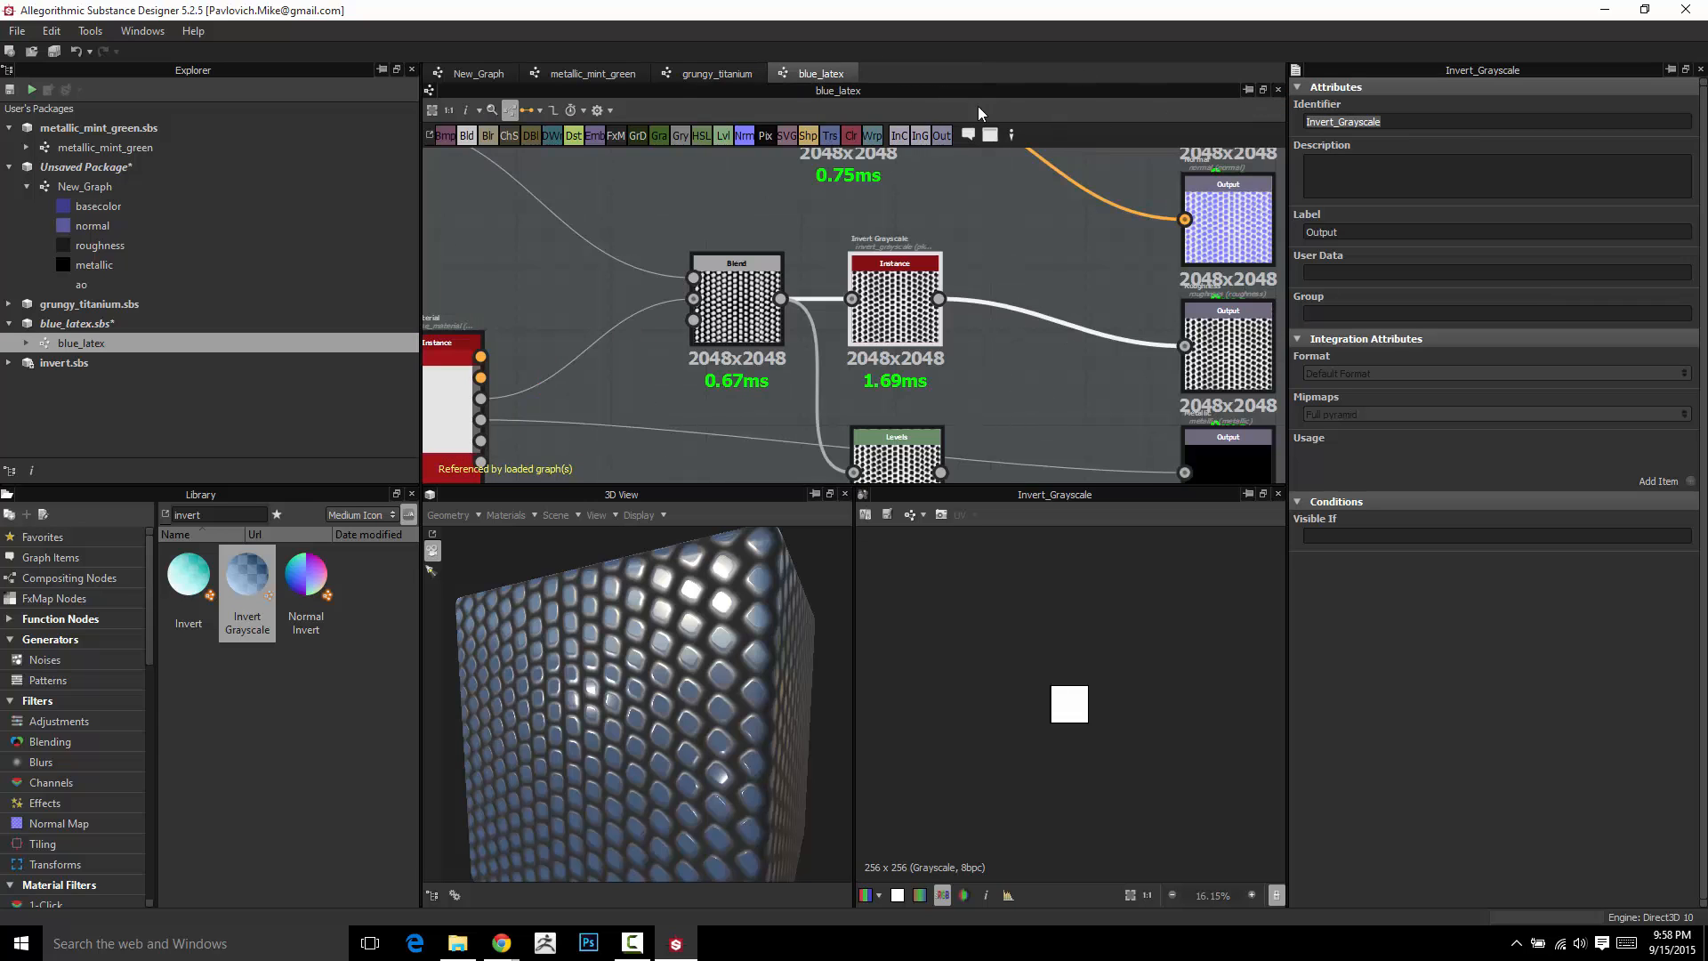
left_click(69, 362)
right_click(69, 362)
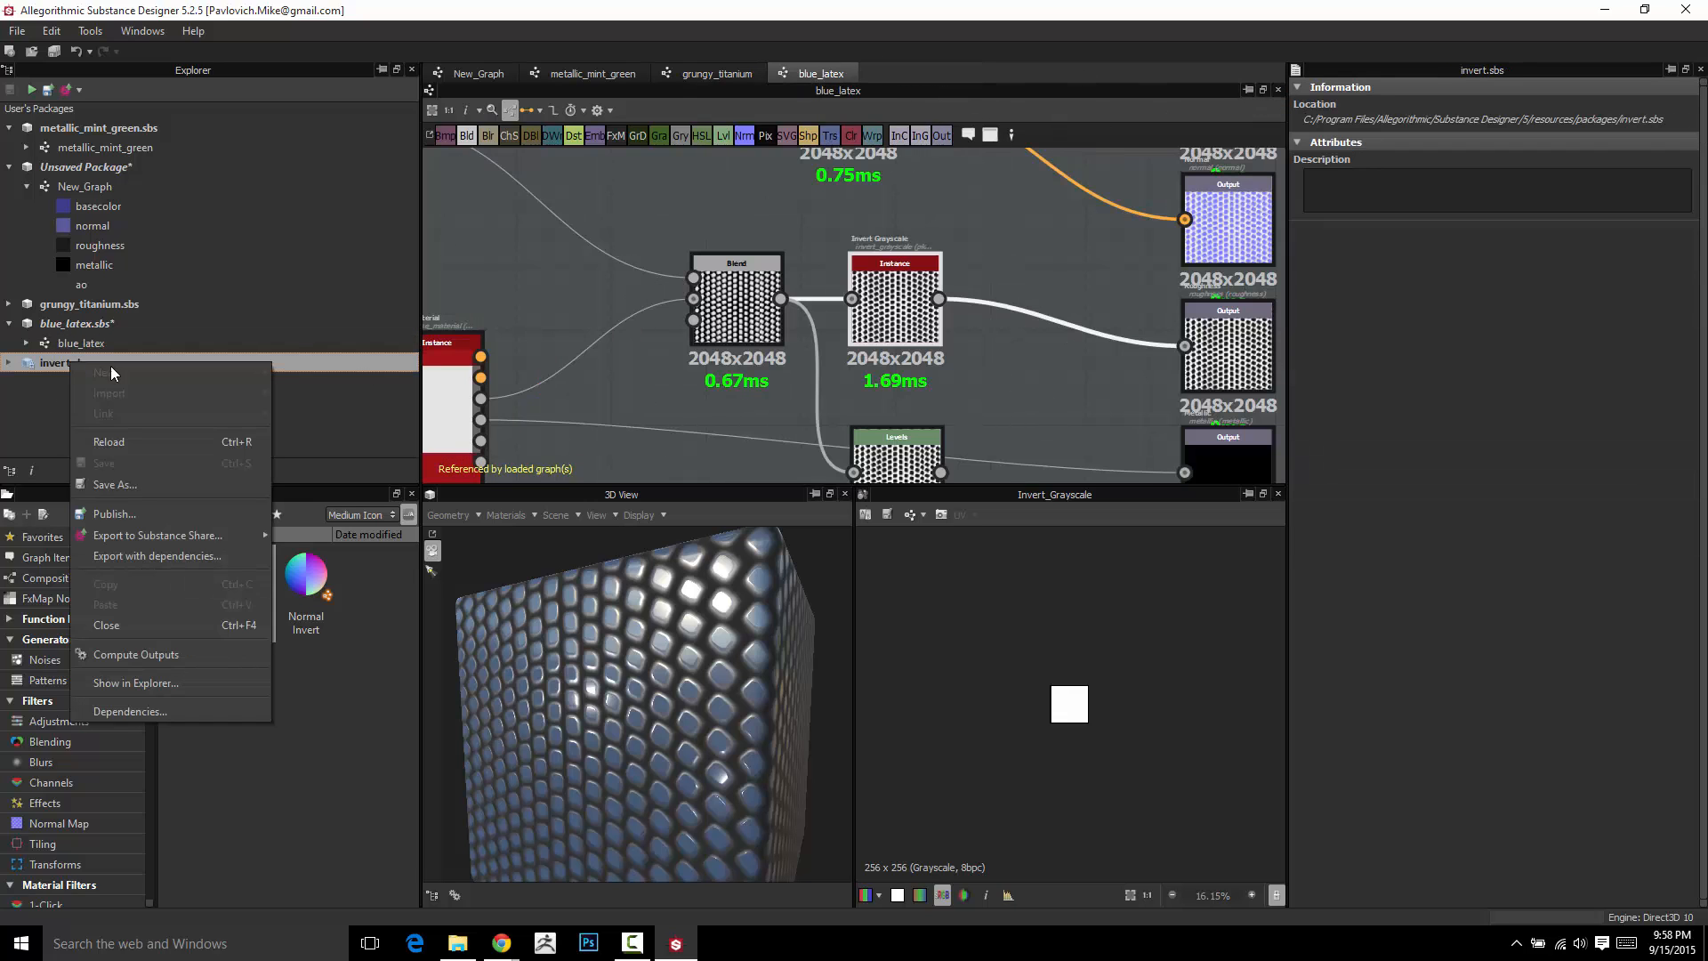
left_click(116, 623)
scroll(838, 305, "down", 3)
scroll(905, 347, "up", 2)
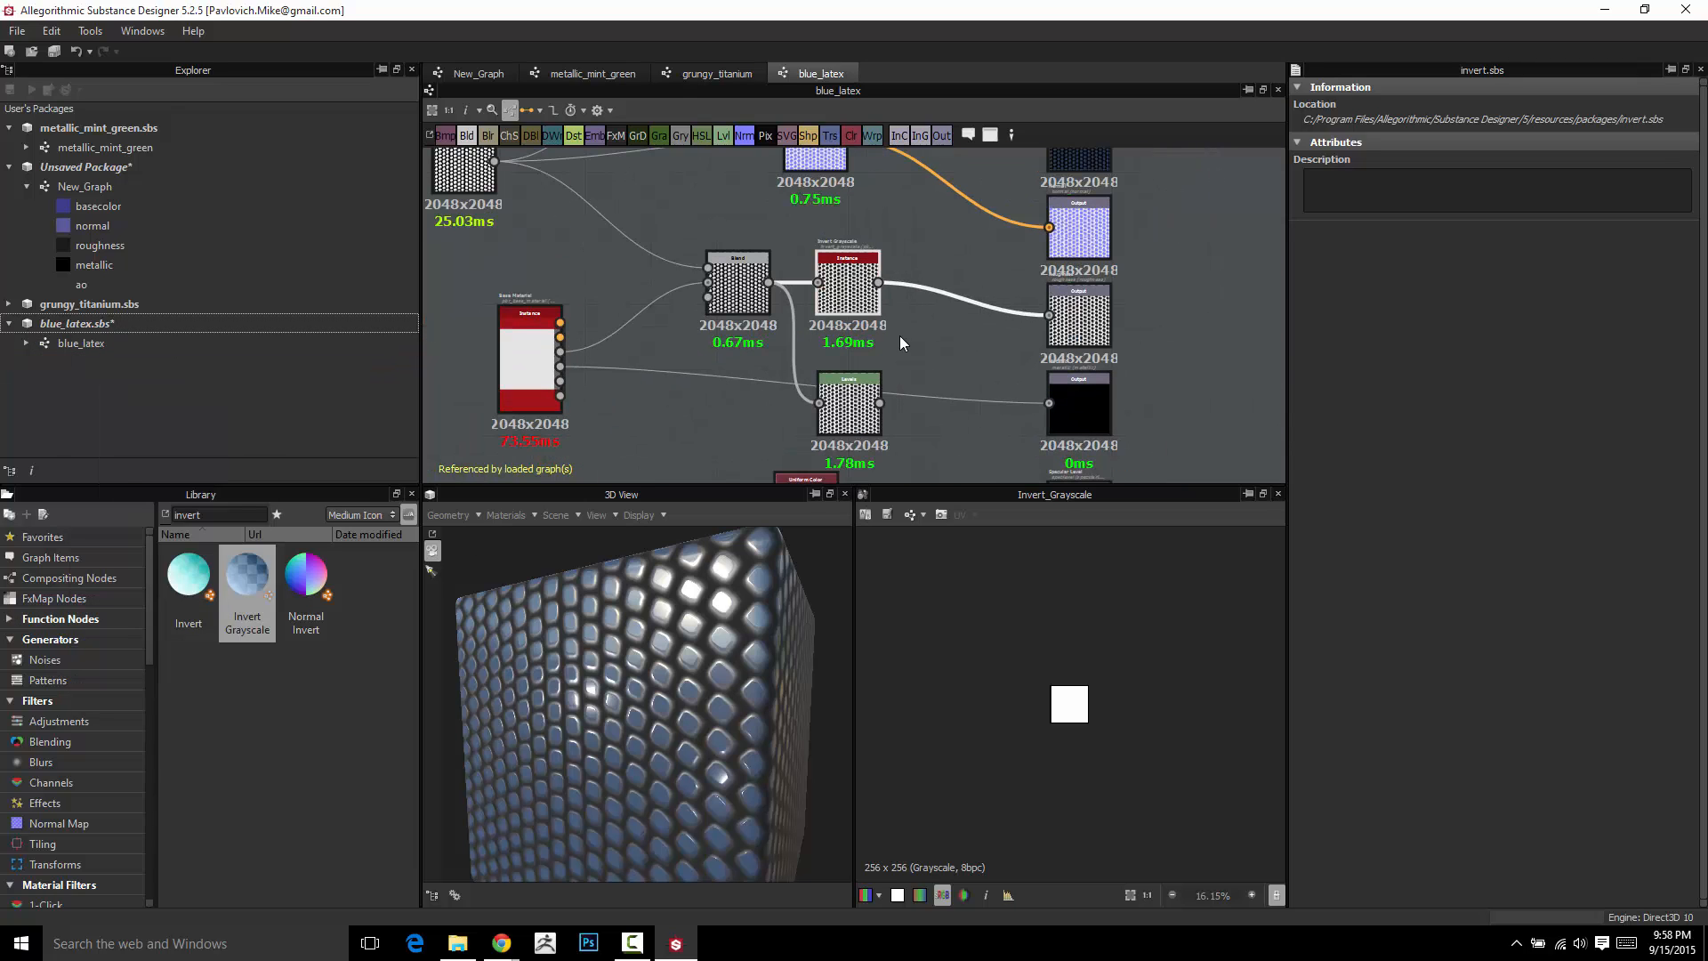
scroll(946, 365, "up", 4)
scroll(977, 291, "down", 3)
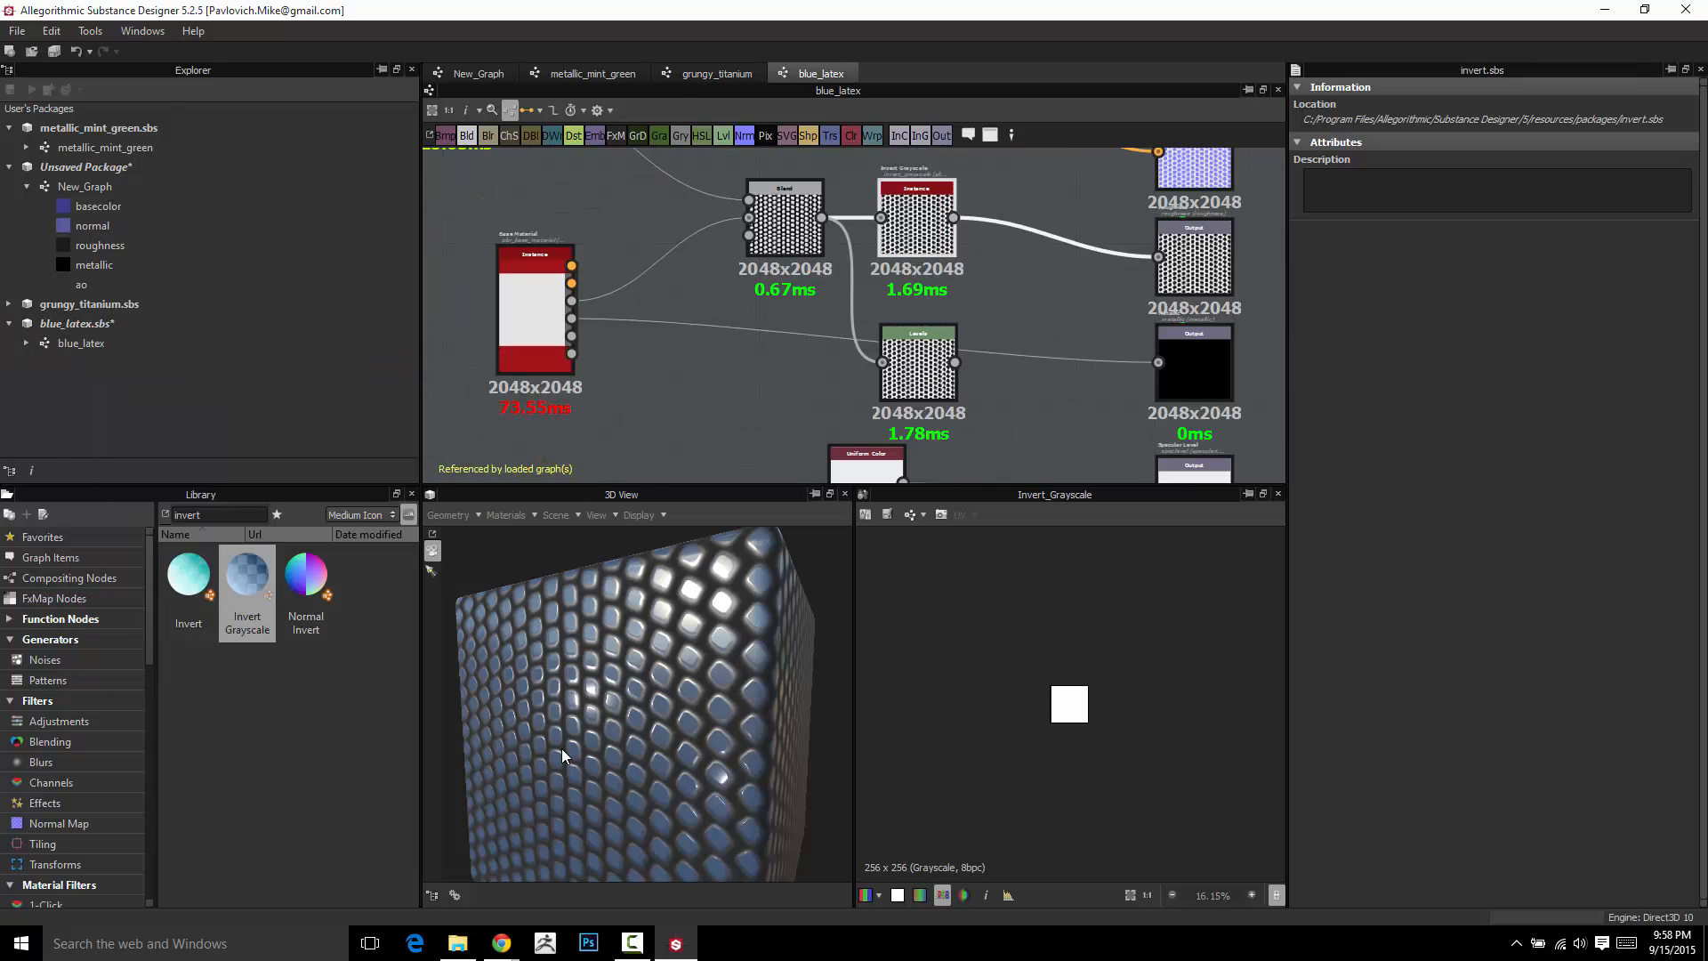
left_click_drag(689, 775, 618, 680)
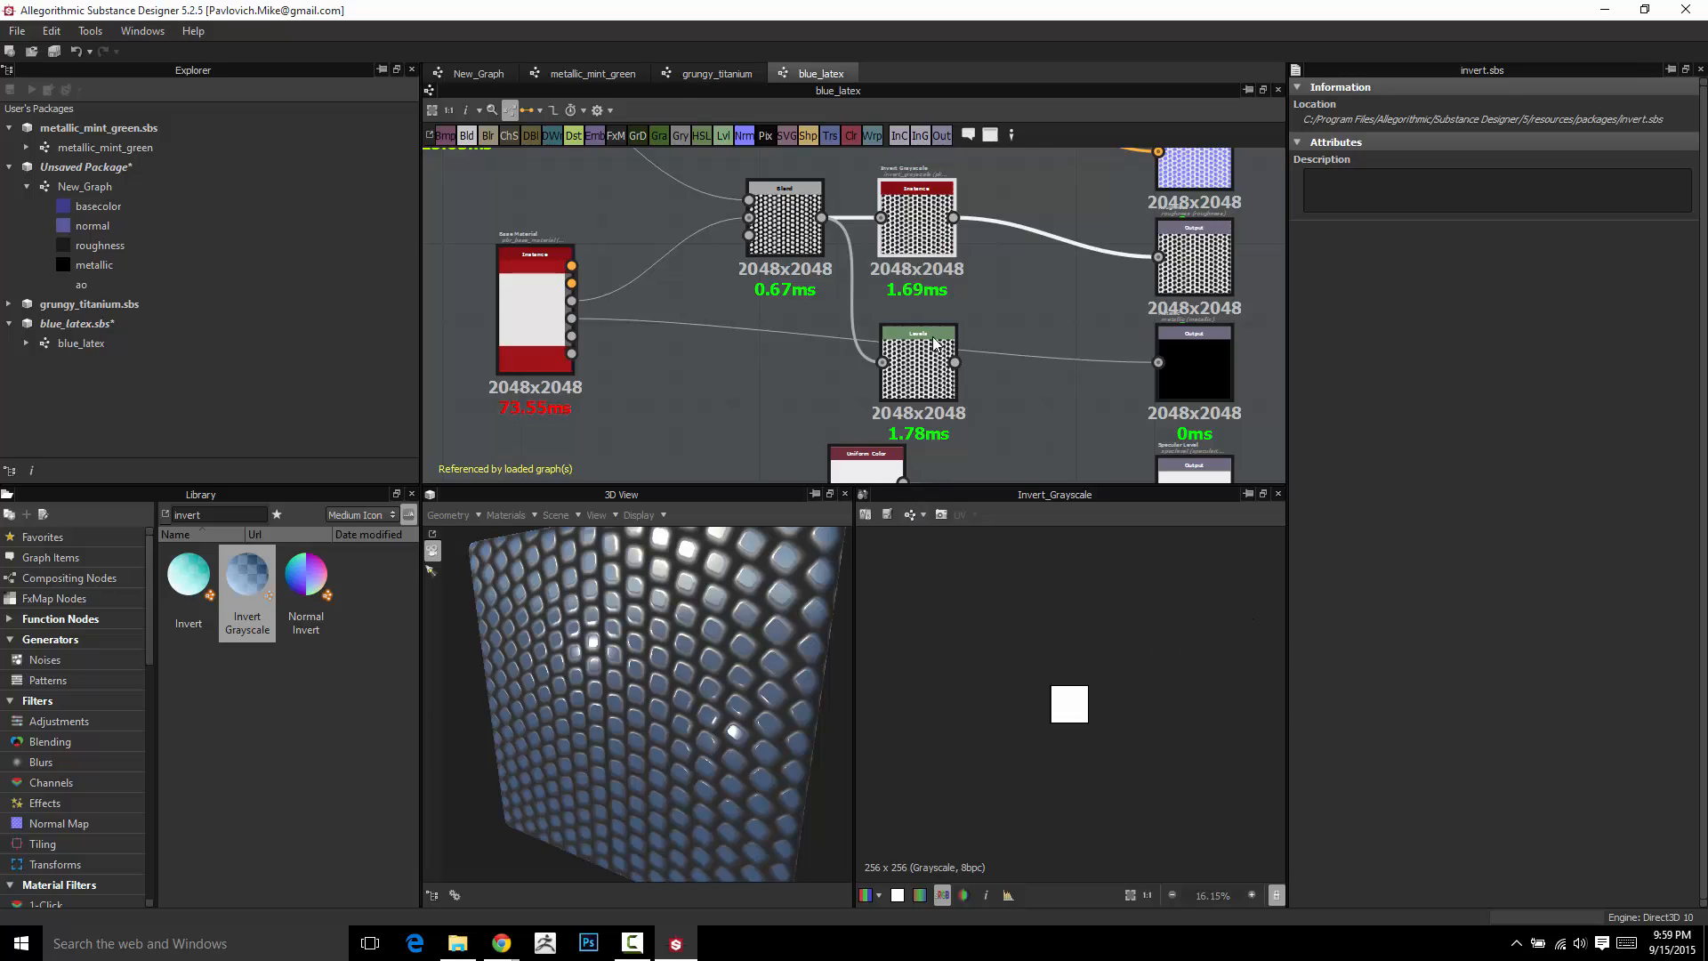
Delete the Levels and Invert Grayscale nodes, and connect the roughness Blend's output directly to the roughness Output node
middle_click_drag(922, 287, 905, 319)
scroll(900, 311, "up", 3)
scroll(900, 309, "down", 3)
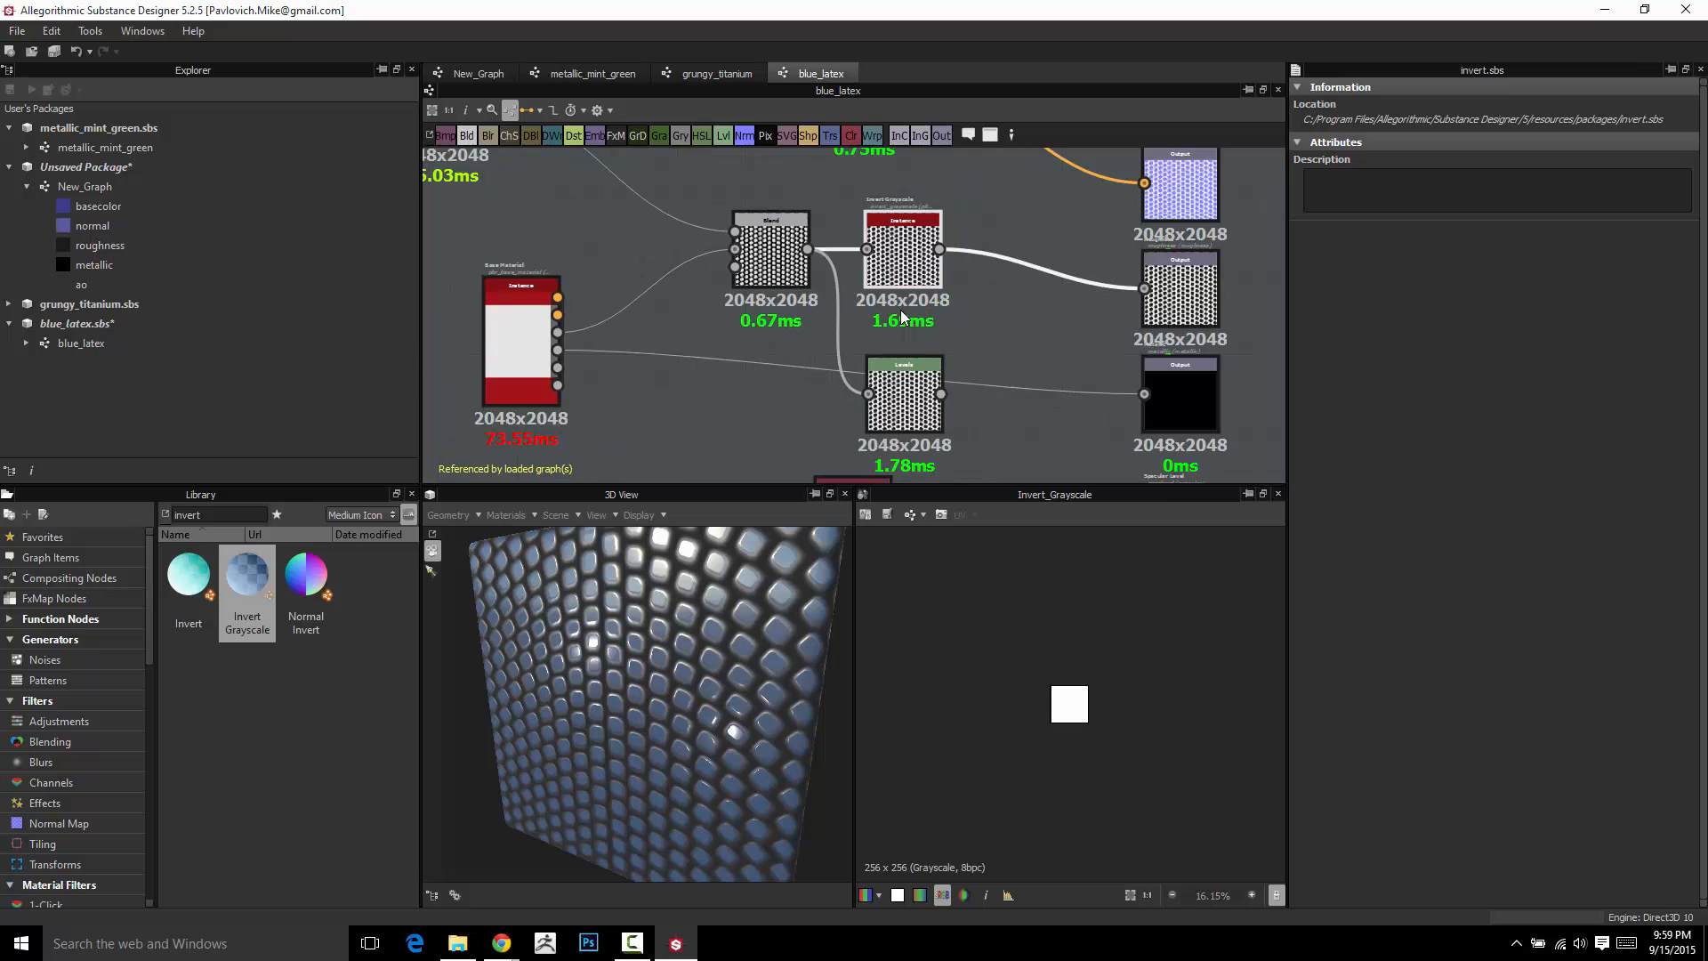
left_click(931, 366)
key("Delete")
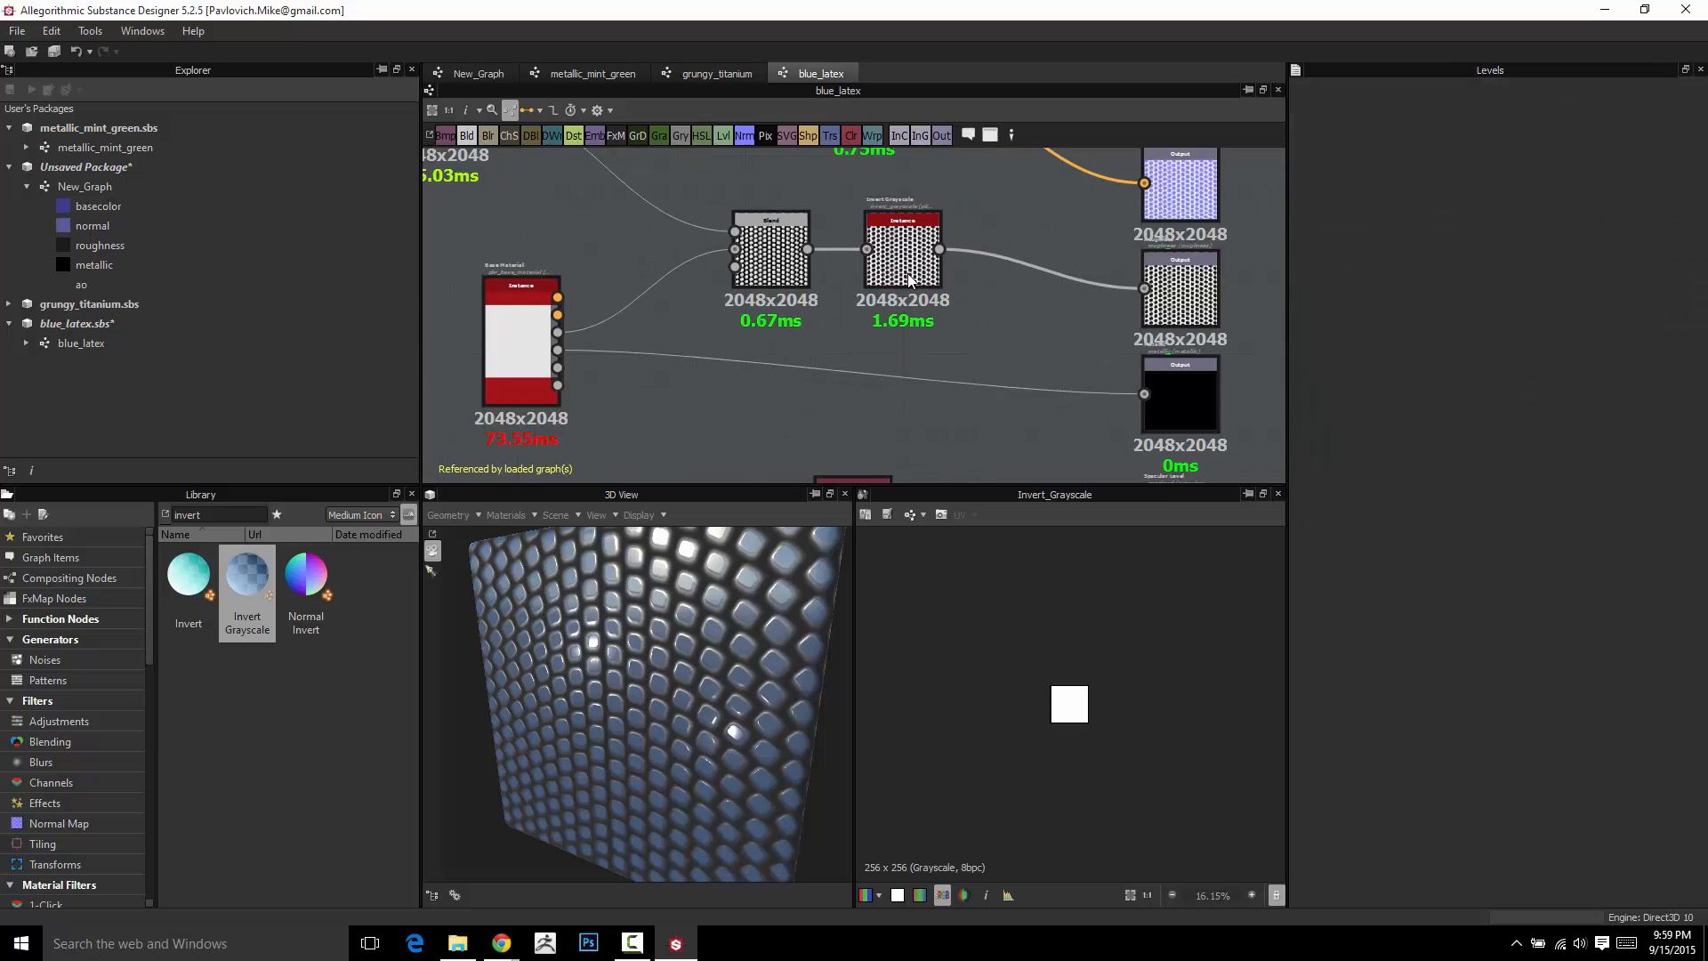
left_click(900, 242)
key("Delete")
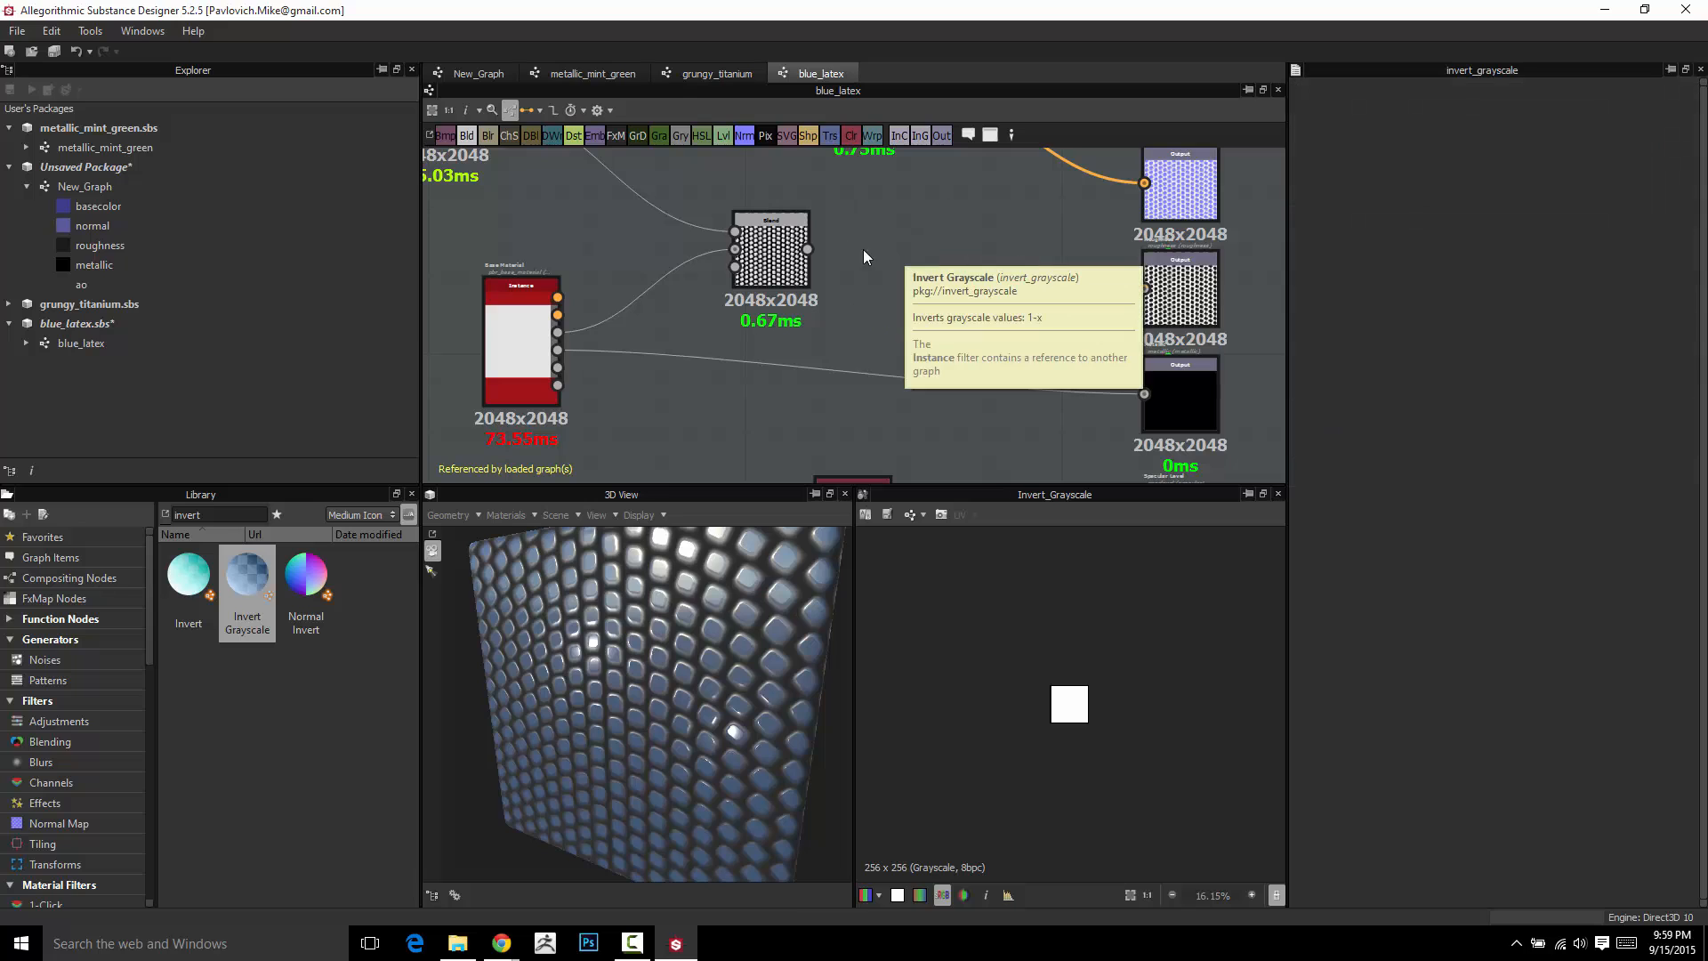
left_click_drag(809, 250, 1153, 307)
Add an Invert Grayscale node between Pavement and the roughness Blend, feed it from Pavement's output, and preview it
middle_click_drag(878, 224, 1023, 357)
left_click(597, 256)
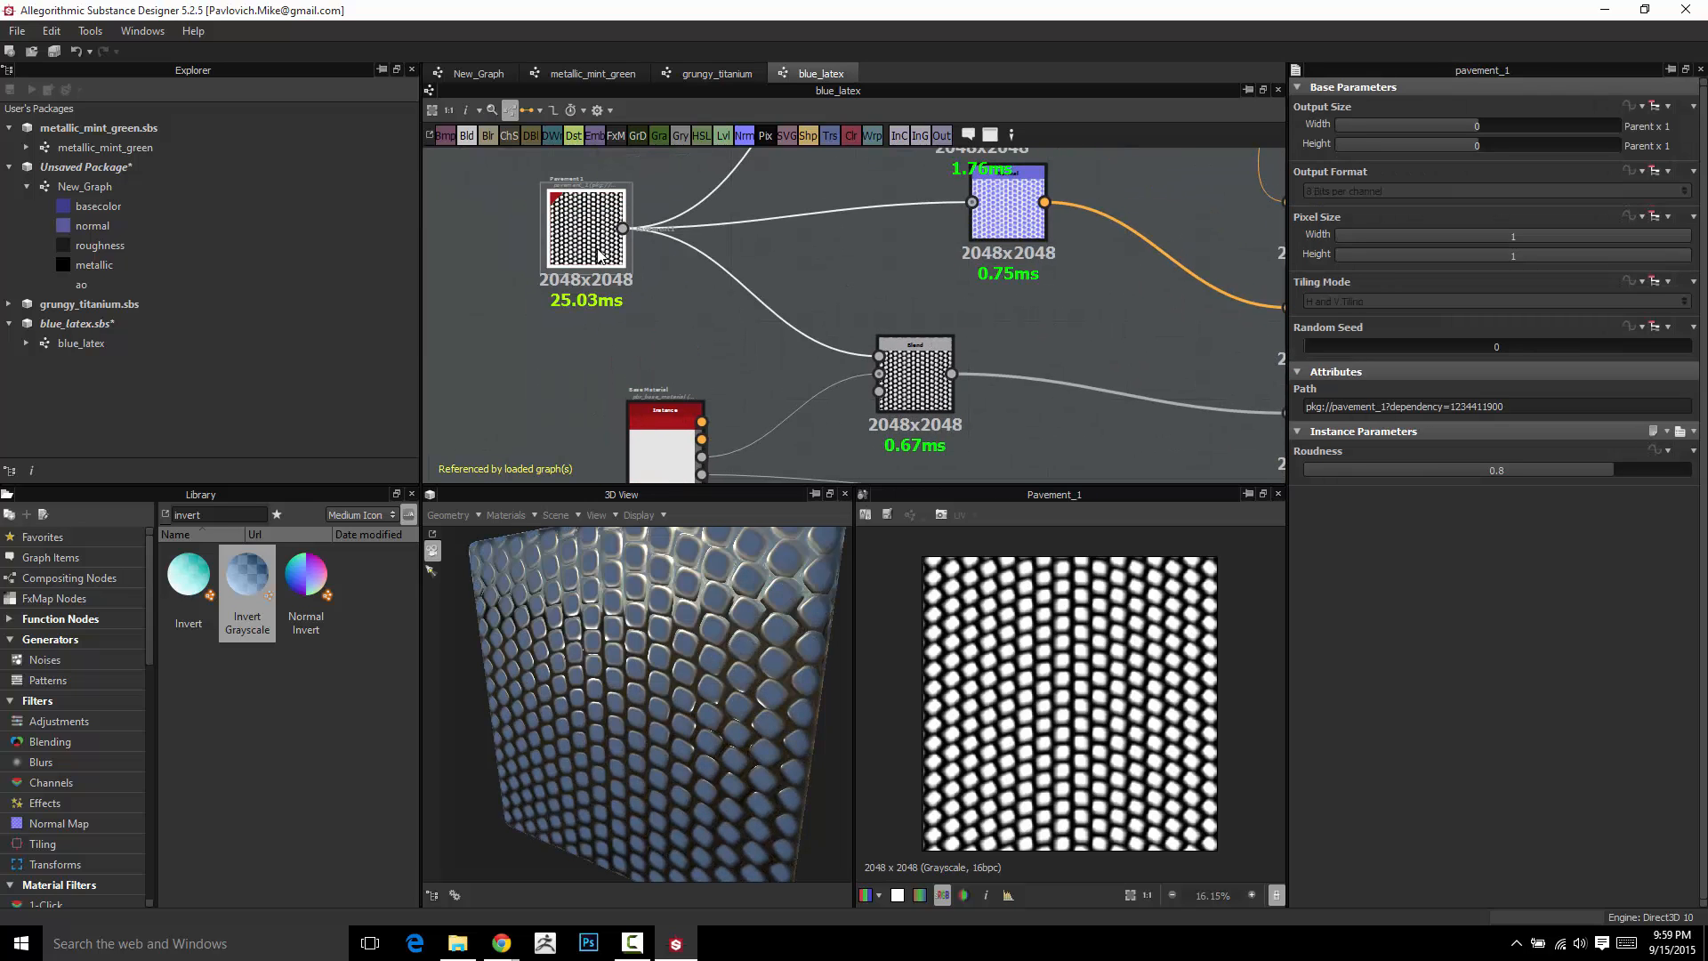
left_click(694, 312)
key("space")
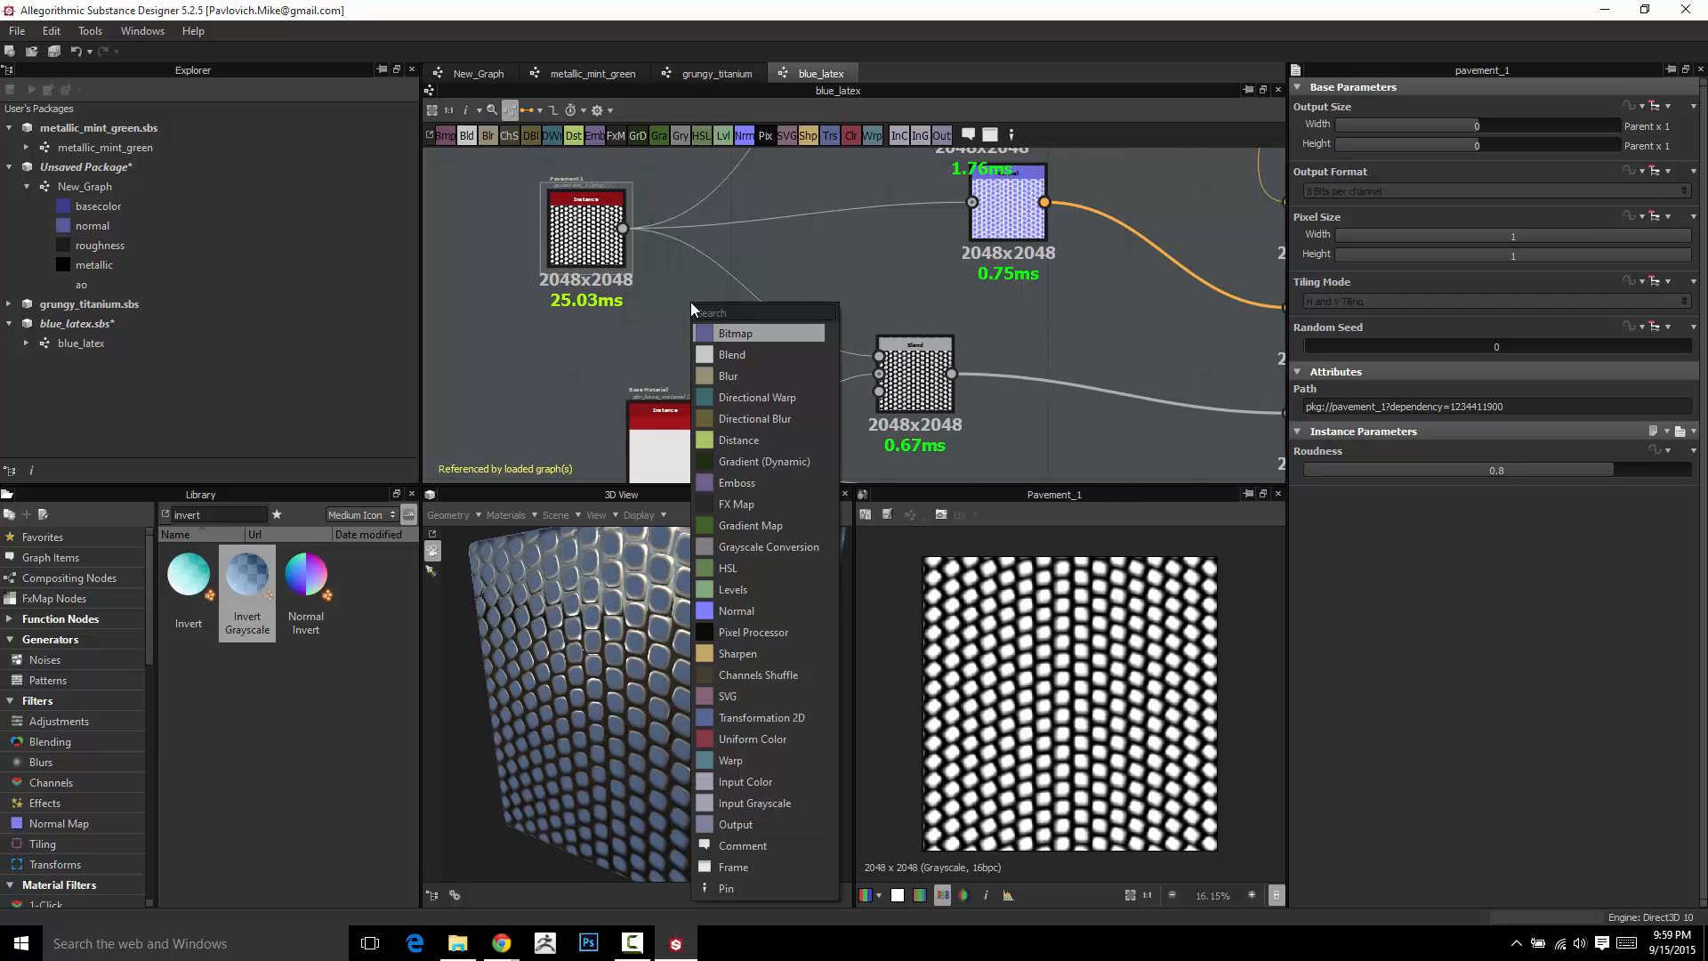
left_click_drag(247, 578, 819, 322)
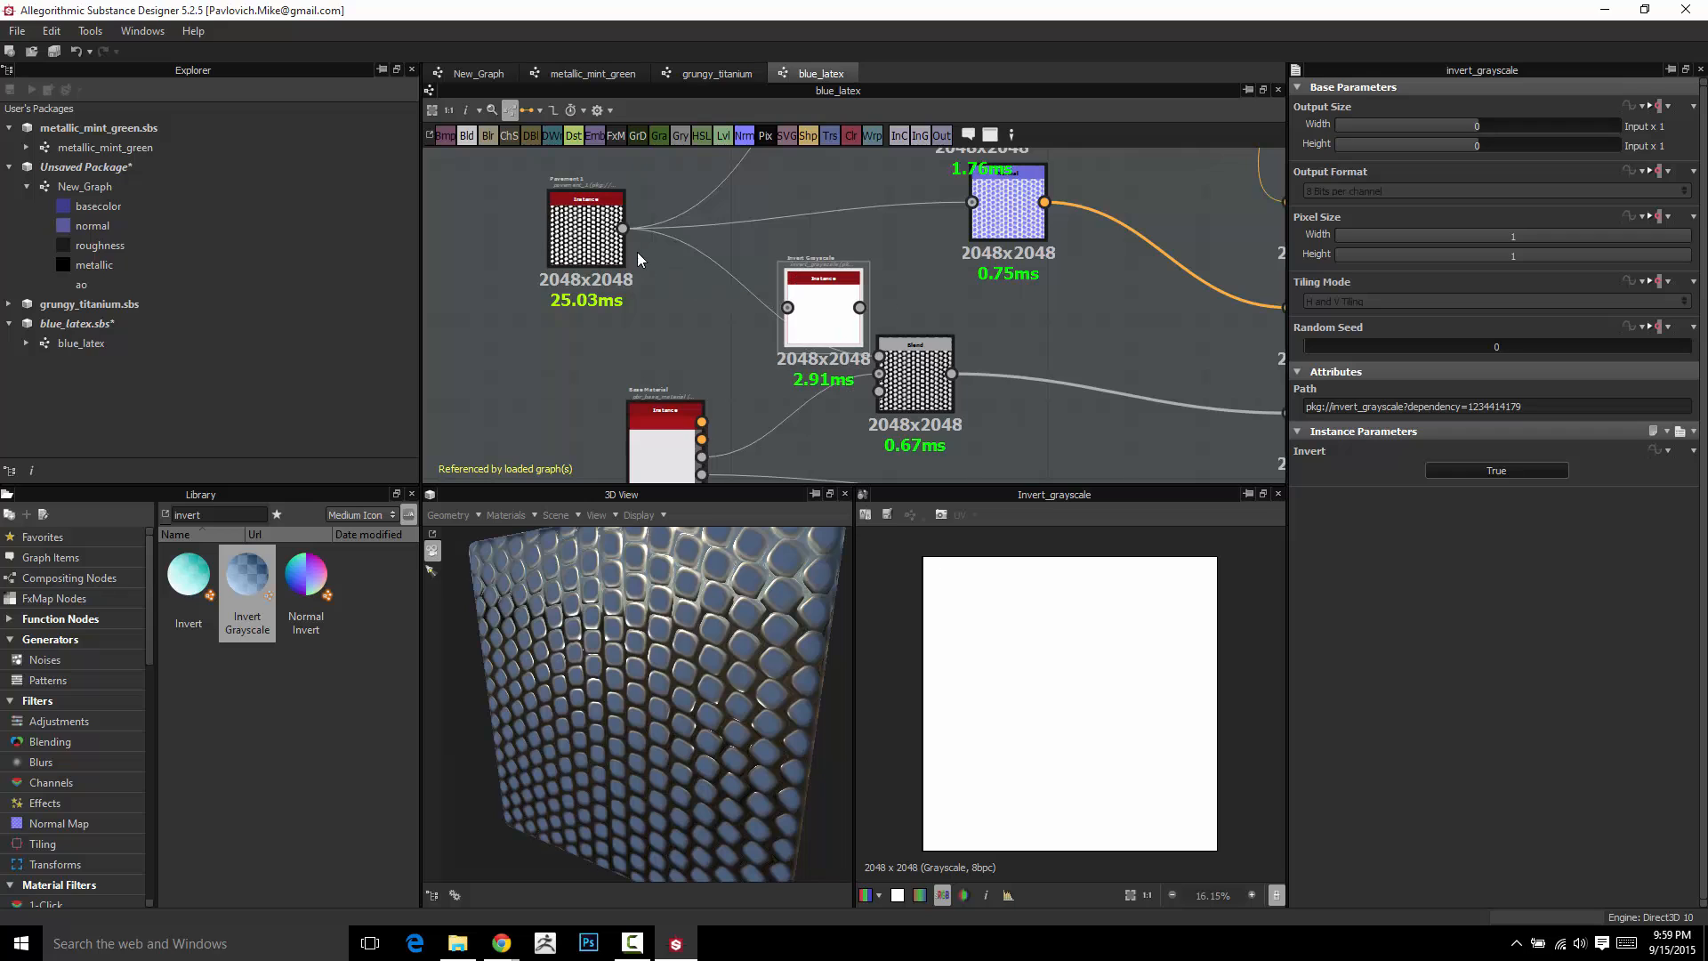
left_click_drag(622, 229, 788, 308)
double_click(809, 299)
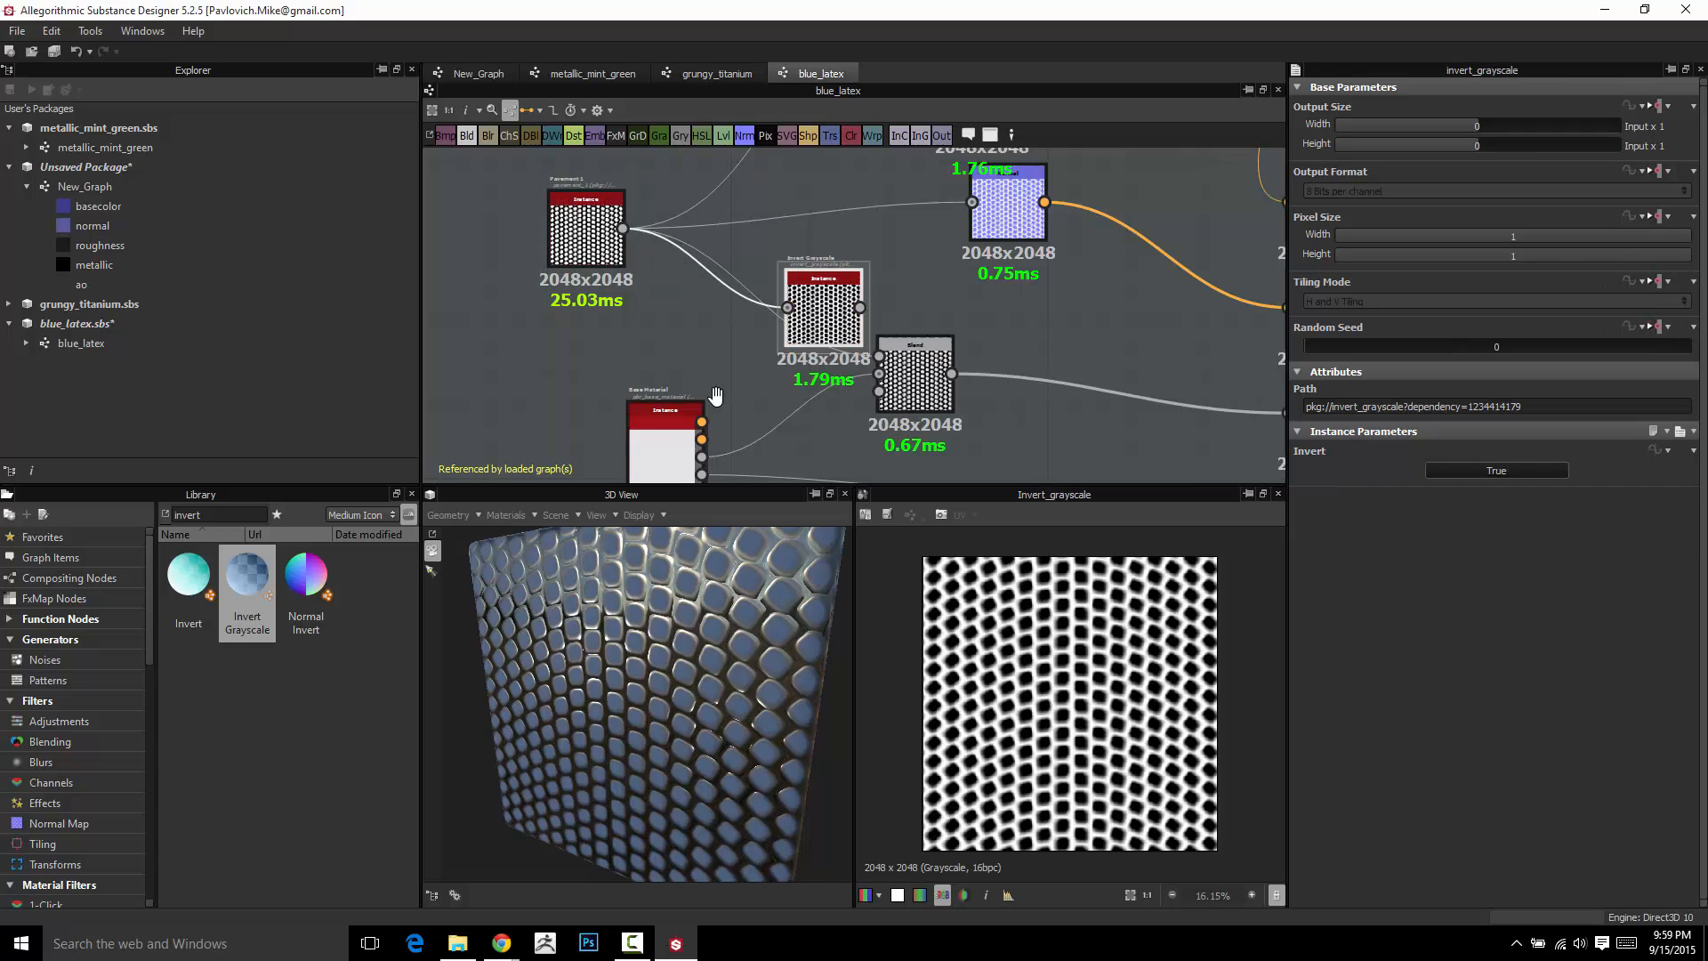
Connect Invert Grayscale's output to the roughness Blend's upper input and check the Blend result on the model
middle_click_drag(713, 394, 583, 390)
left_click_drag(693, 307, 749, 351)
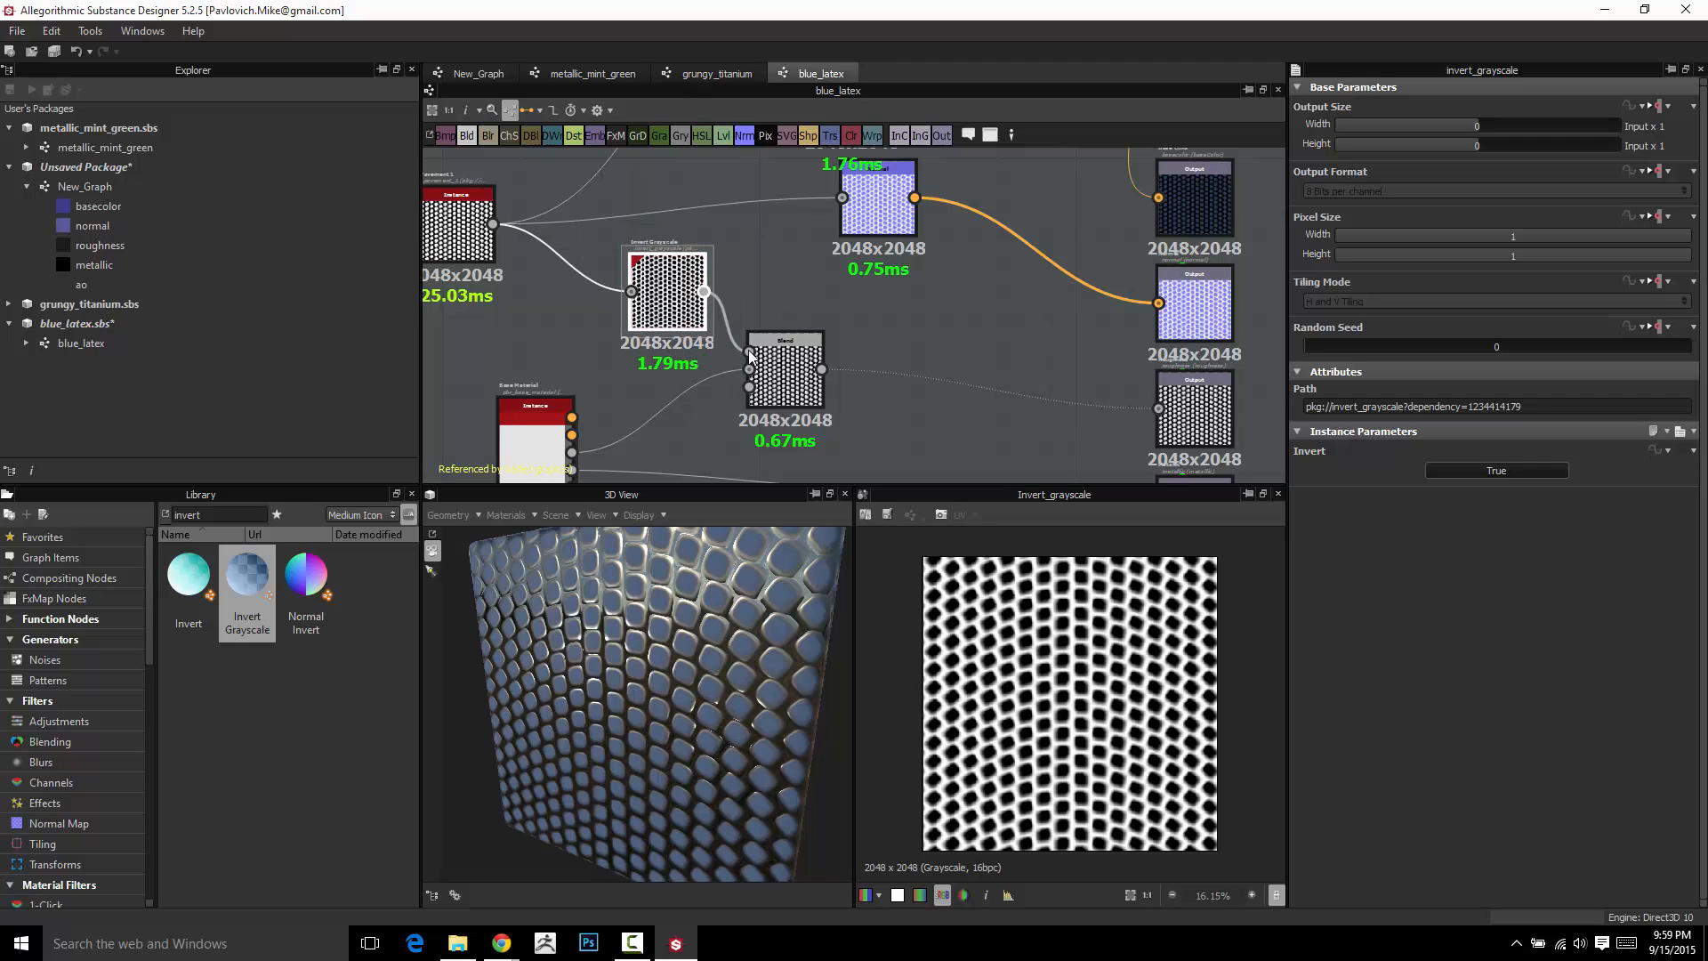
middle_click_drag(638, 319, 723, 274)
left_click_drag(723, 274, 723, 297)
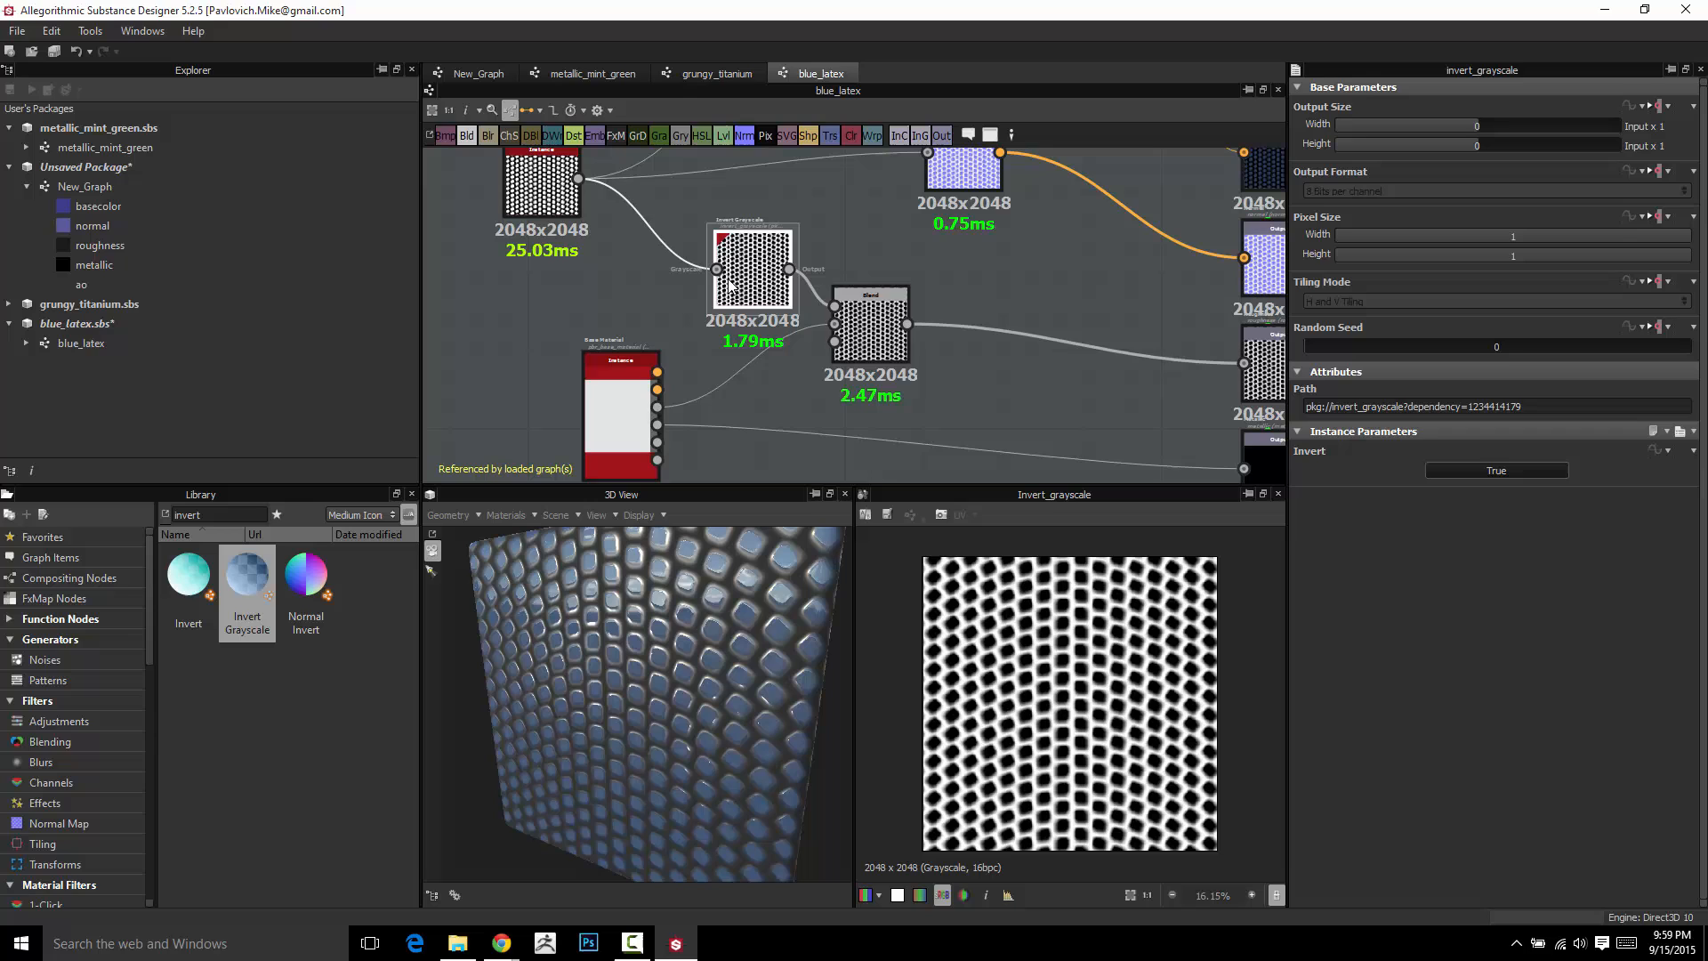
left_click(868, 327)
mouse_move(729, 616)
left_mouse_down()
mouse_move(719, 591)
mouse_move(736, 608)
left_mouse_up()
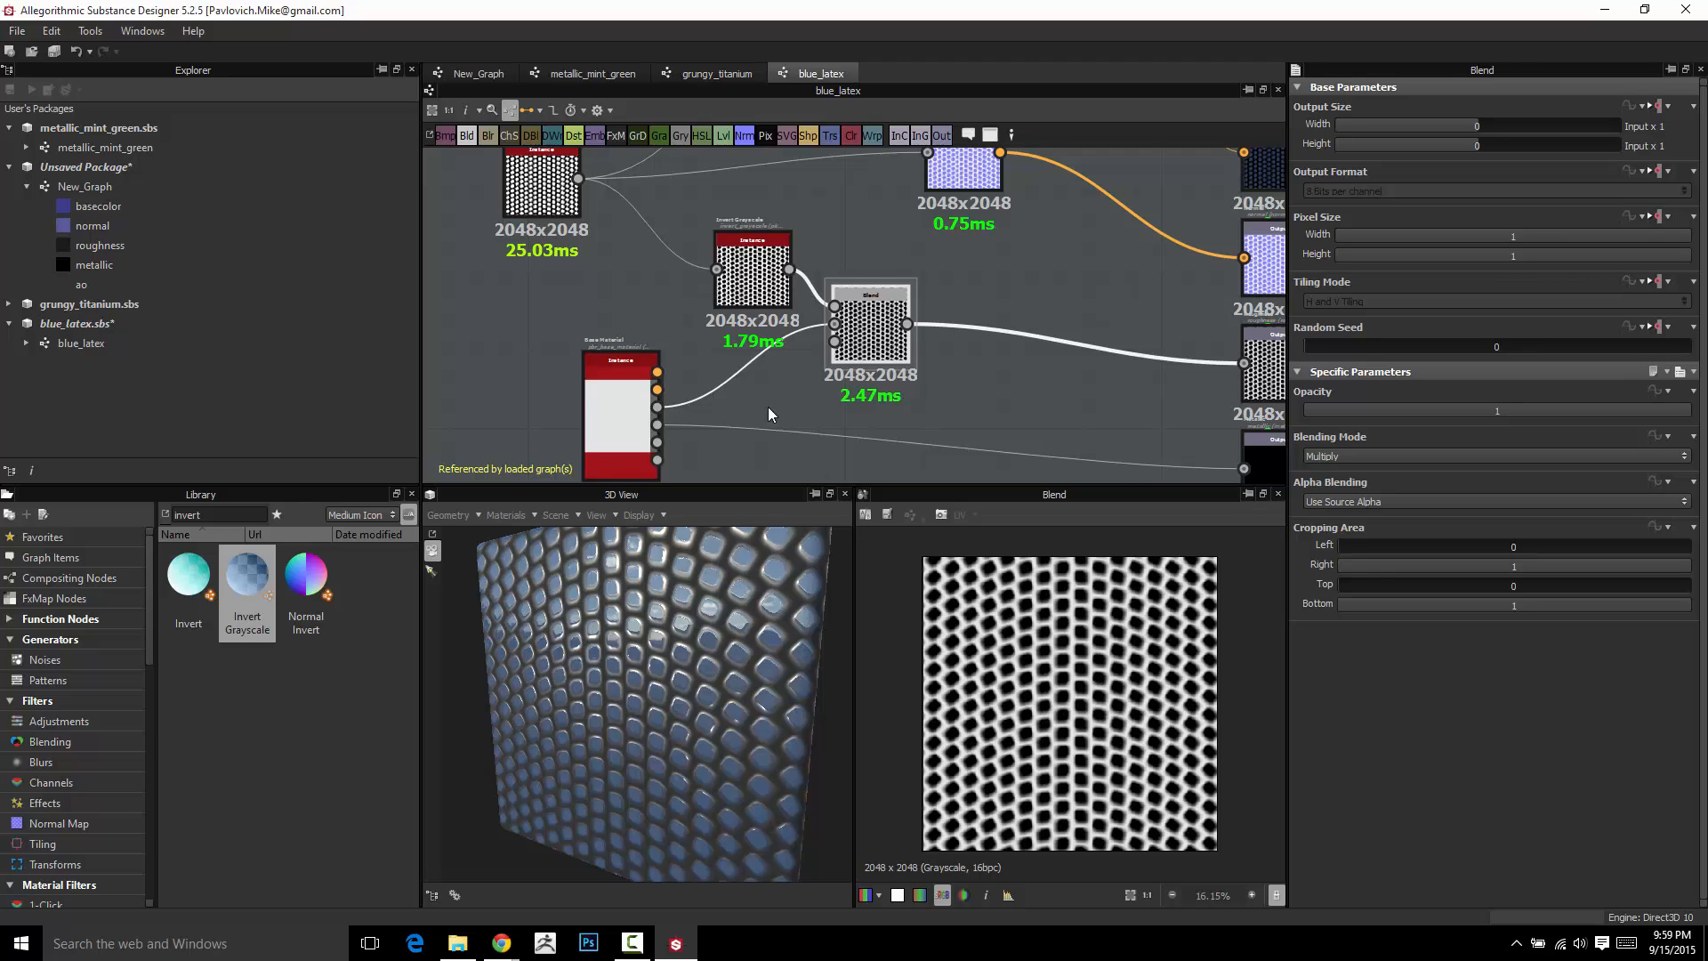
Lower the default of the graph's exposed Roughness Value input parameter to a dark grey
double_click(636, 418)
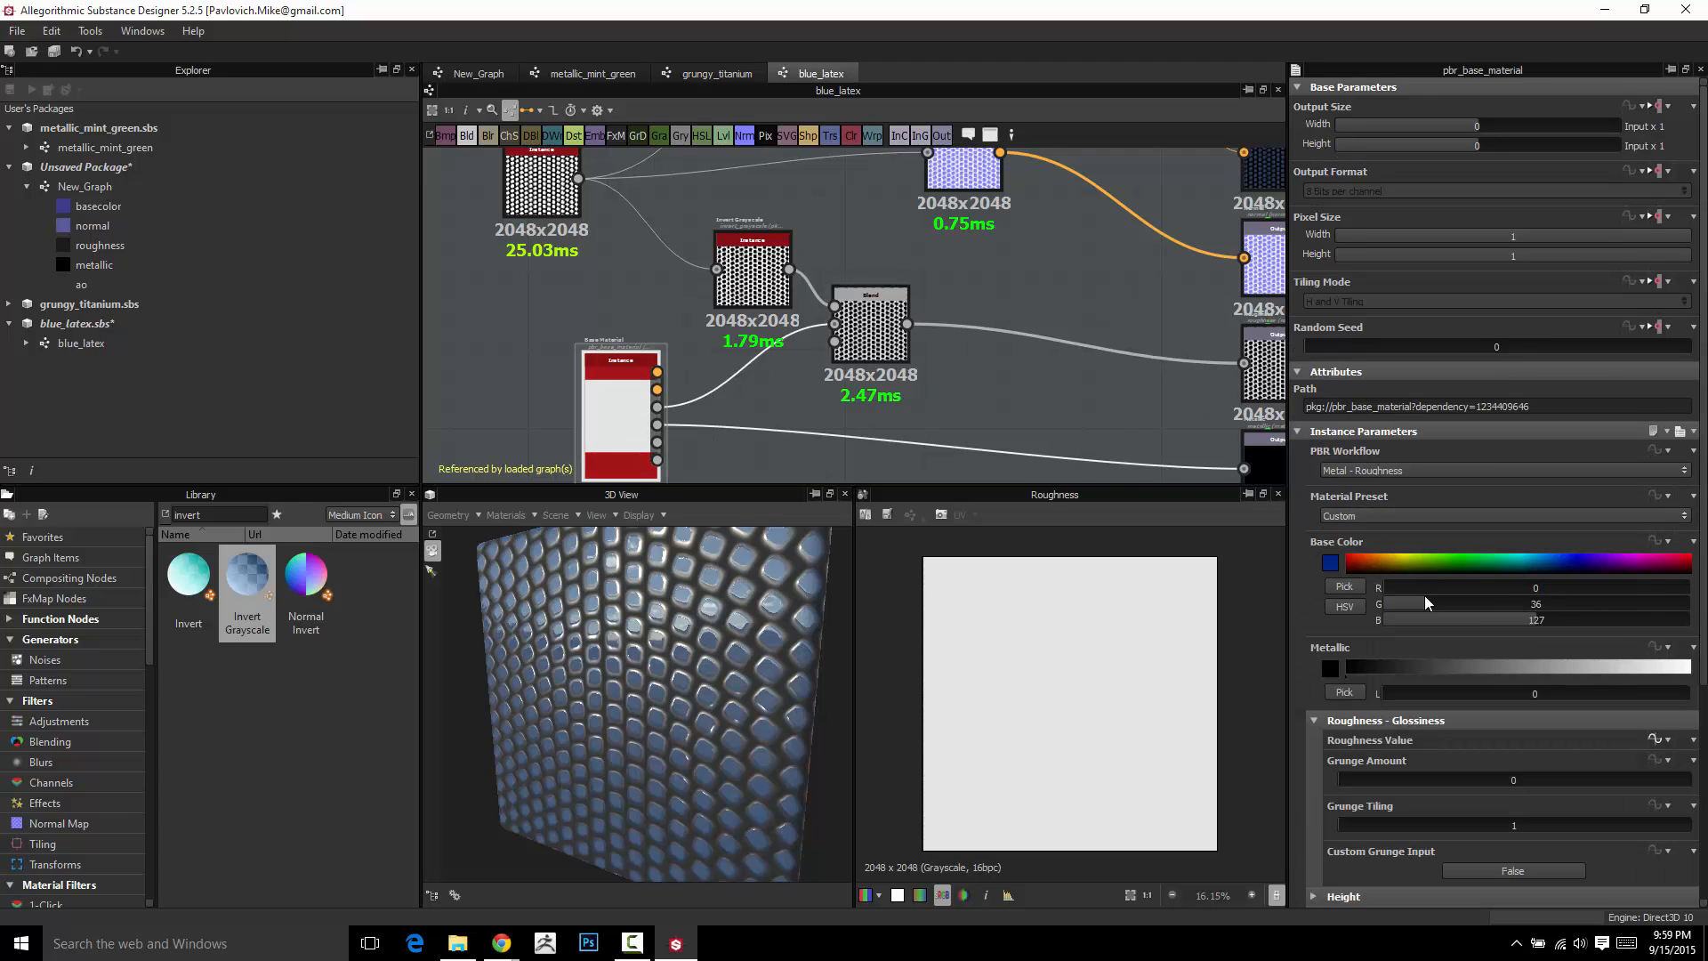
left_click(1066, 274)
scroll(1423, 668, "down", 3)
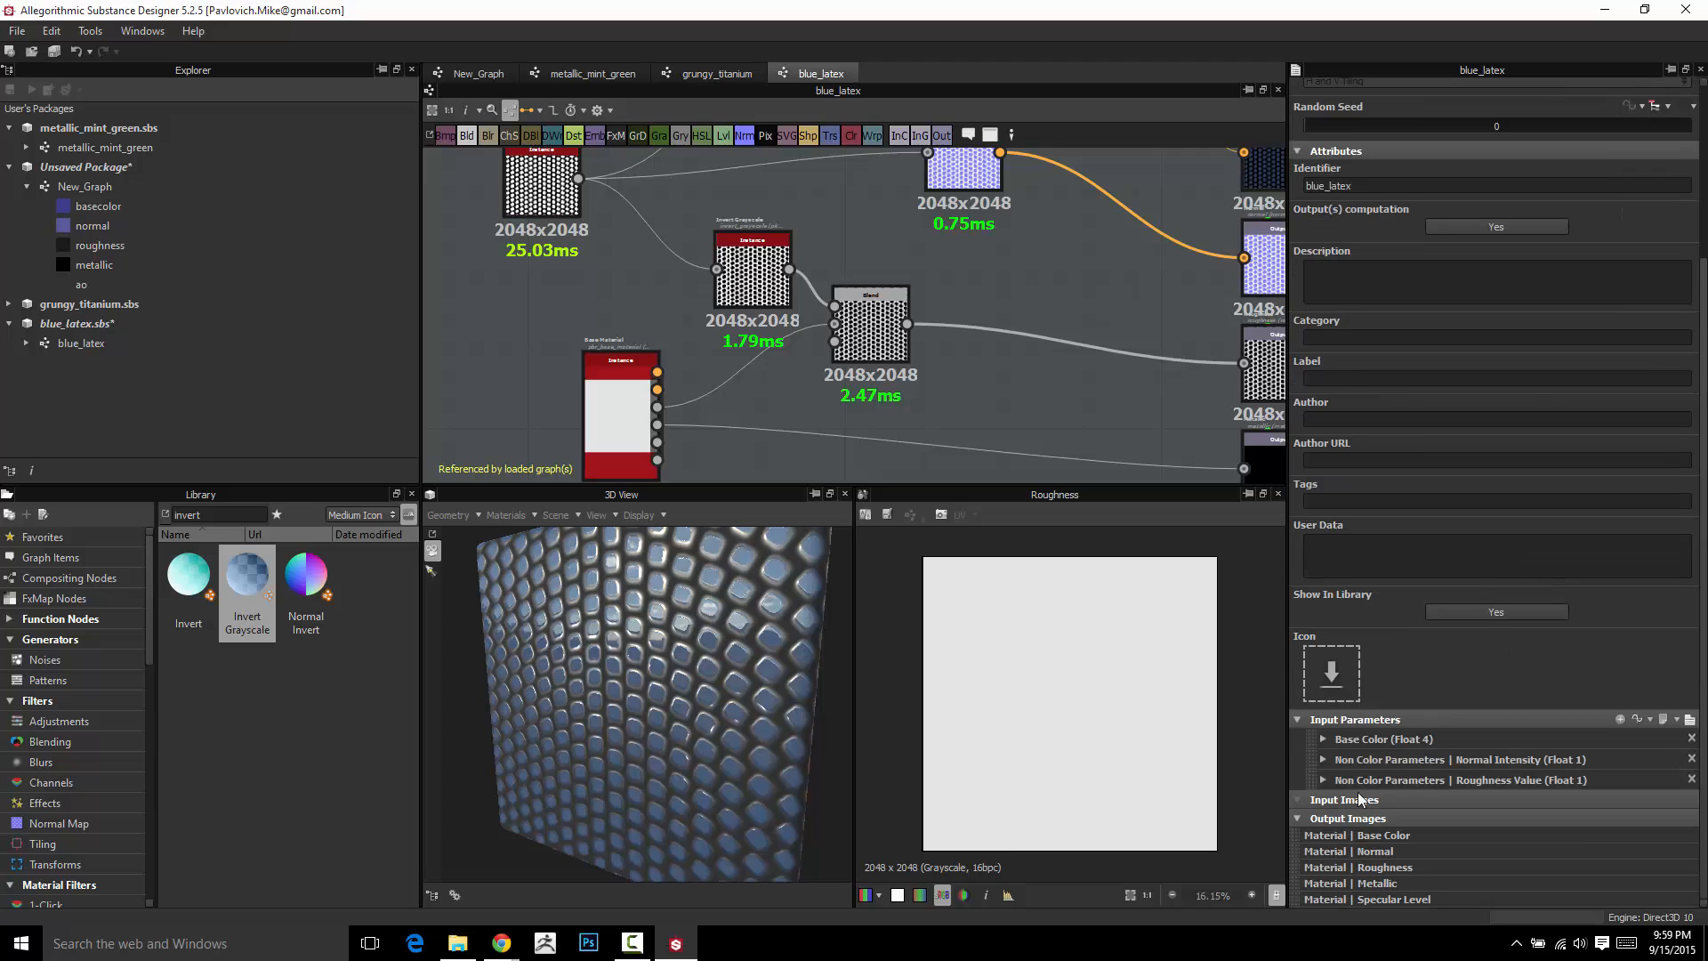
left_click(1323, 779)
scroll(1373, 810, "down", 3)
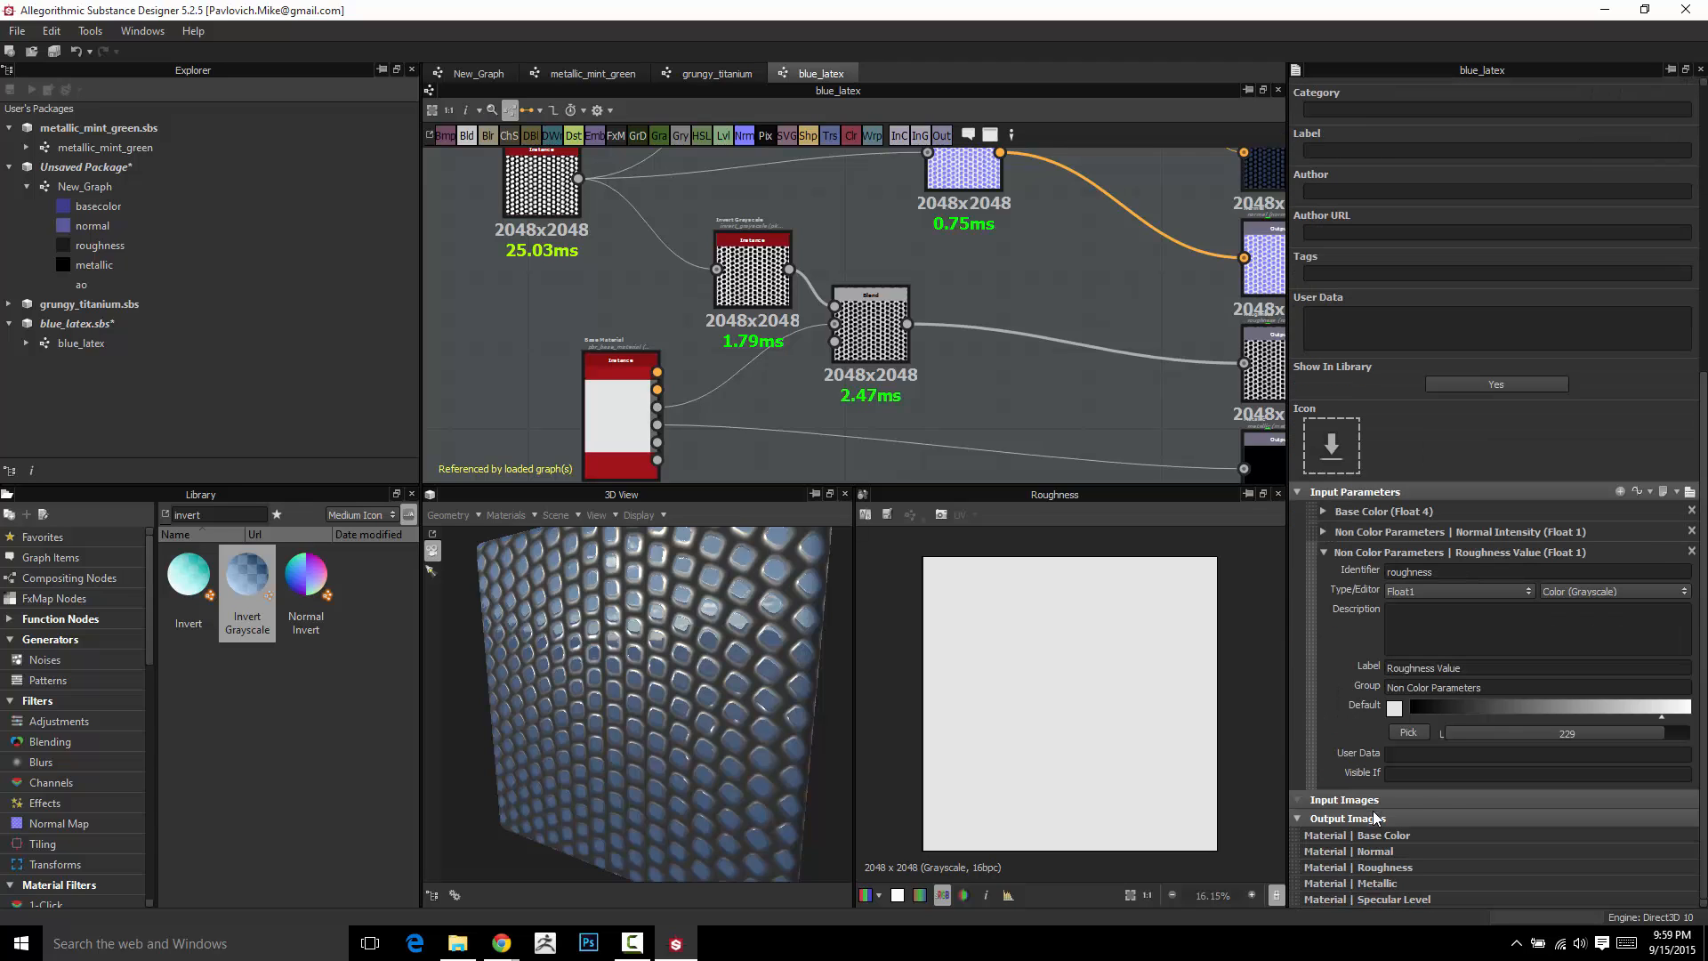
left_click_drag(1516, 706, 1420, 709)
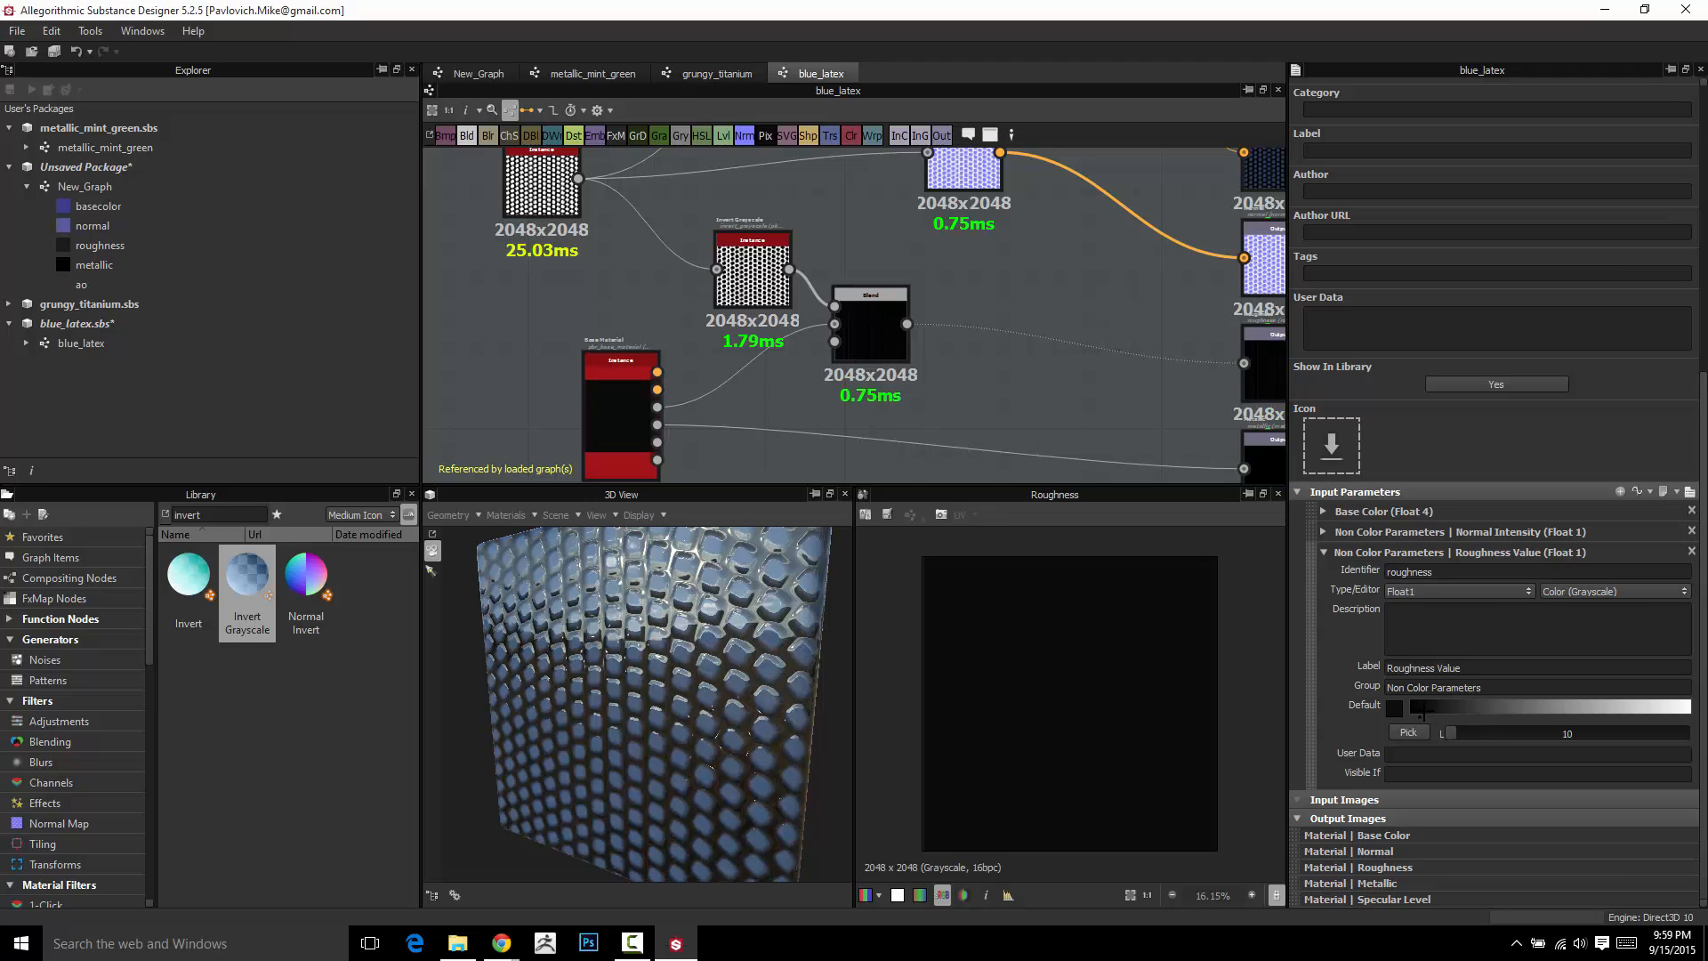
left_click_drag(1421, 708, 1461, 709)
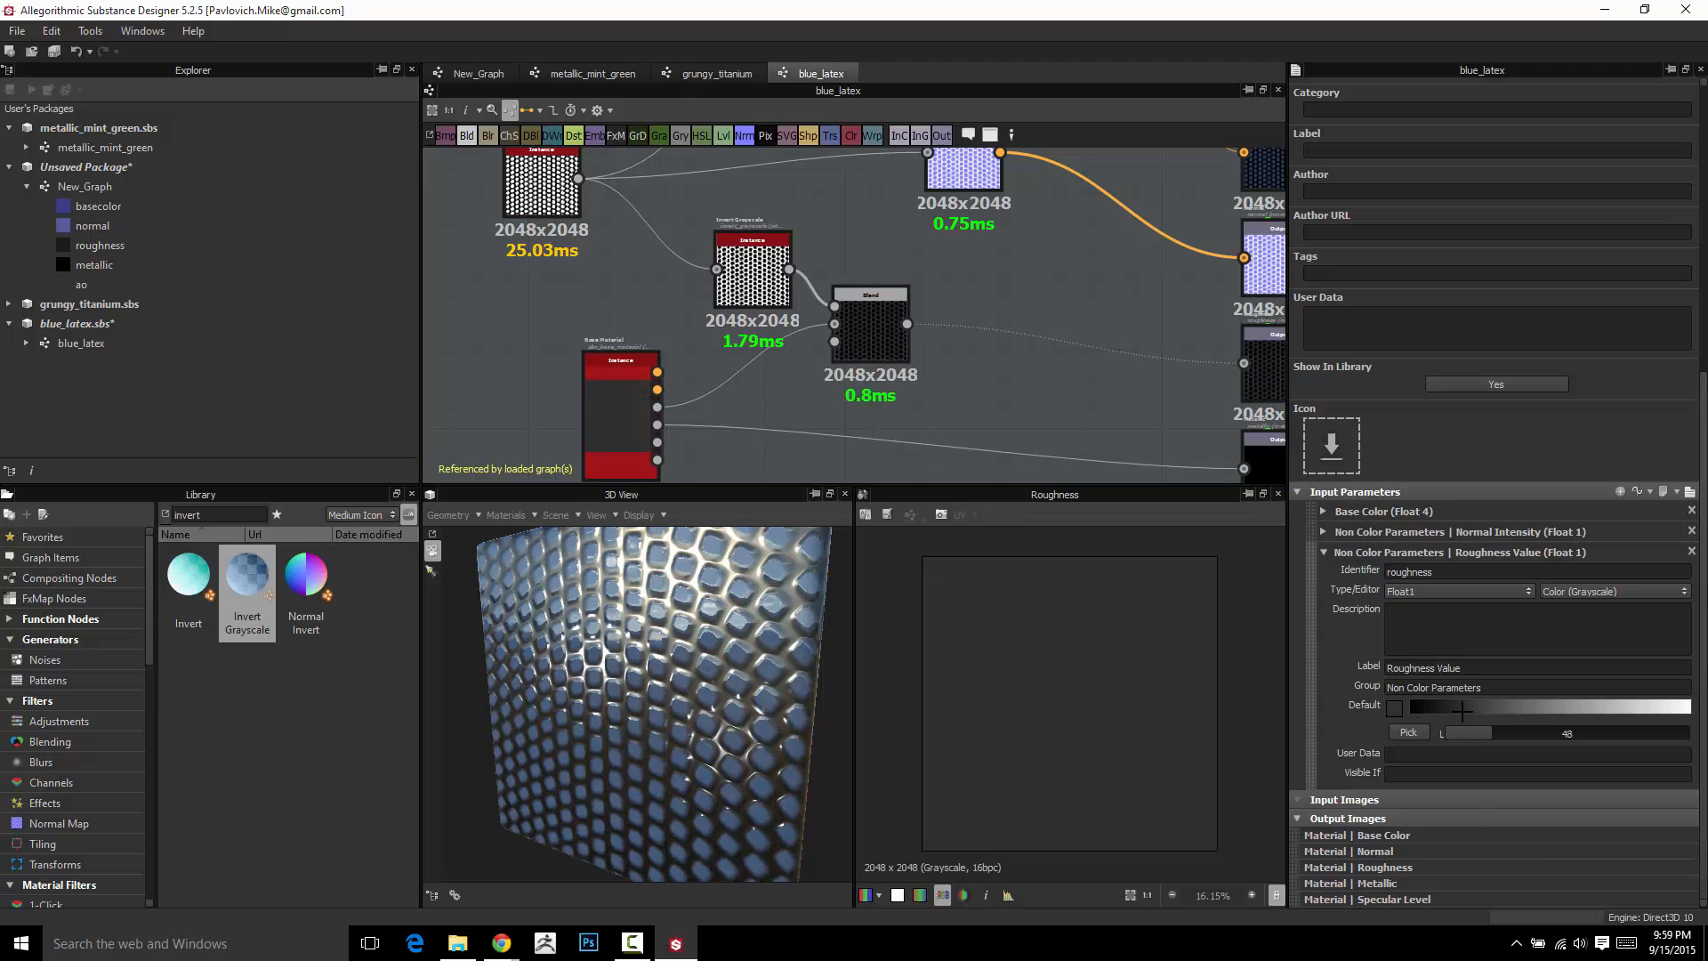
Examine the roughness chain by previewing the Pavement, Invert Grayscale, Base Material roughness and Blend outputs in turn
left_click(885, 358)
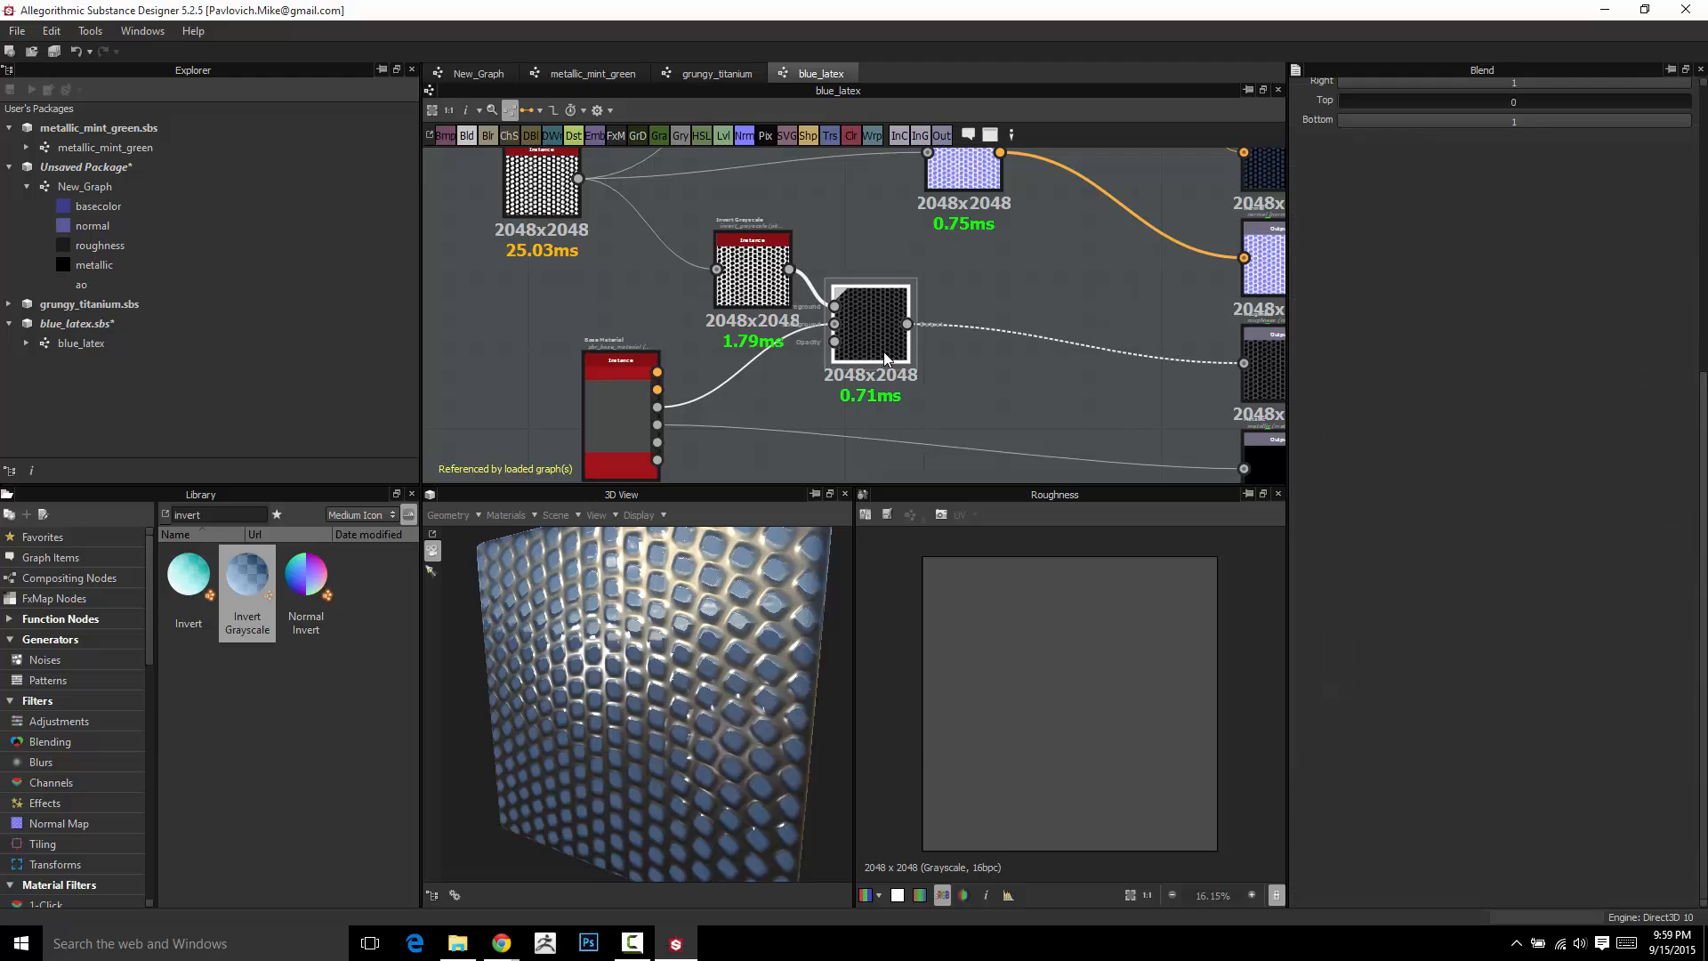
double_click(885, 359)
double_click(763, 272)
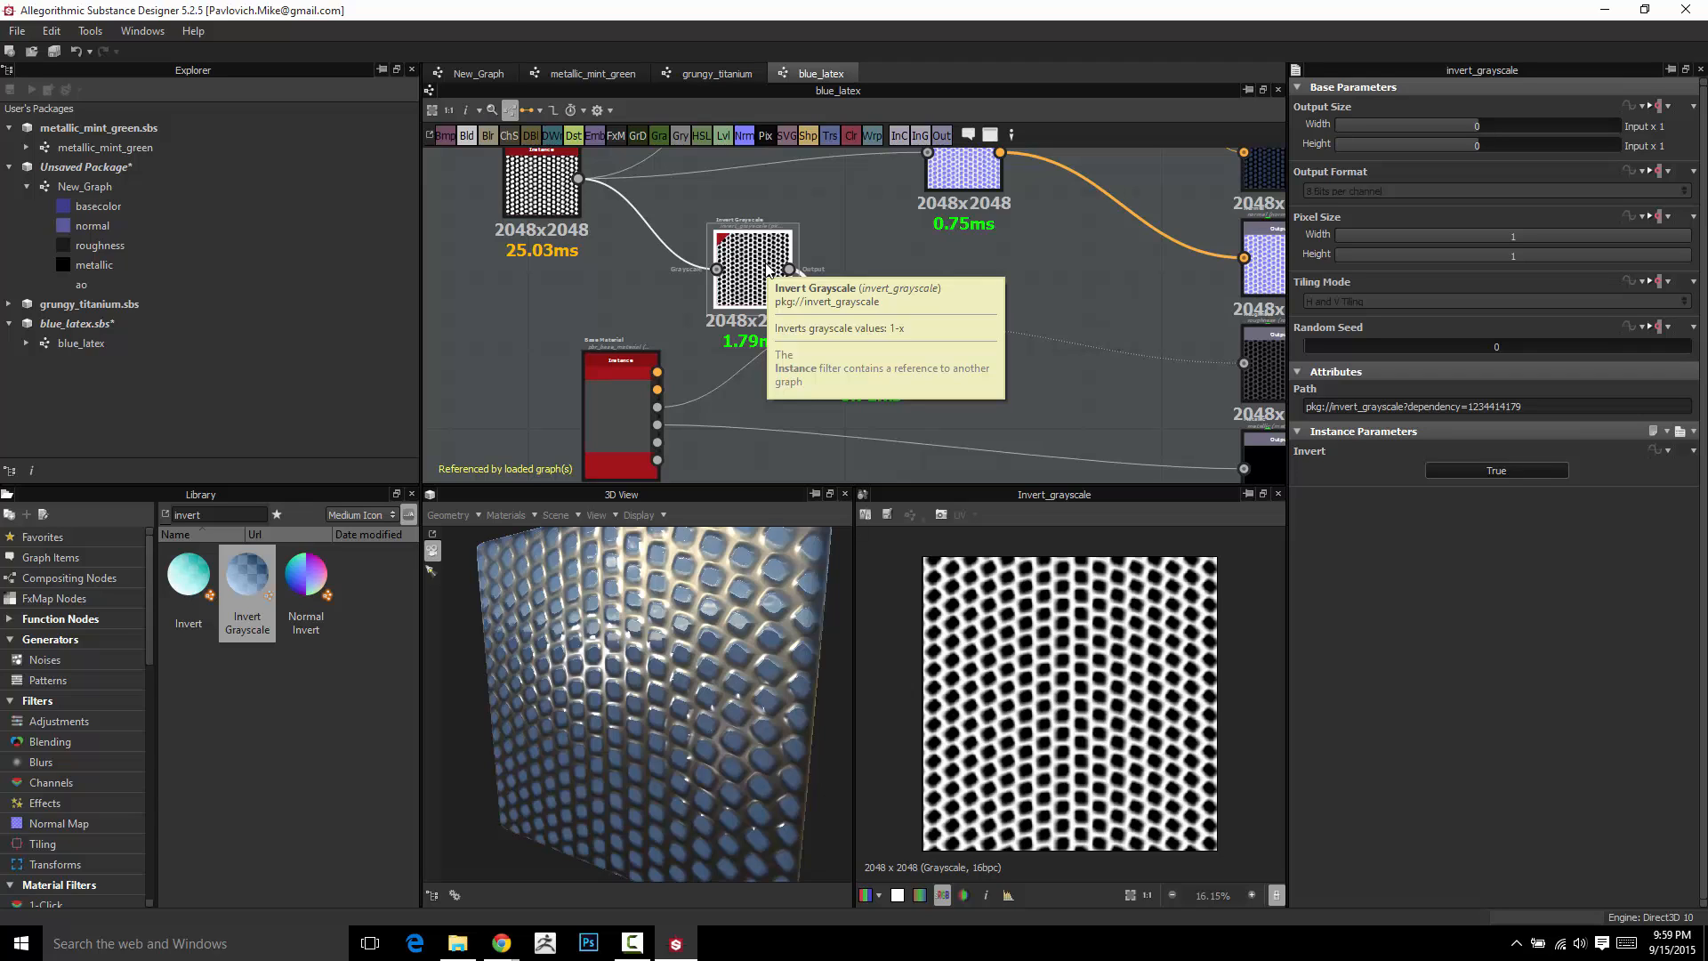
double_click(576, 197)
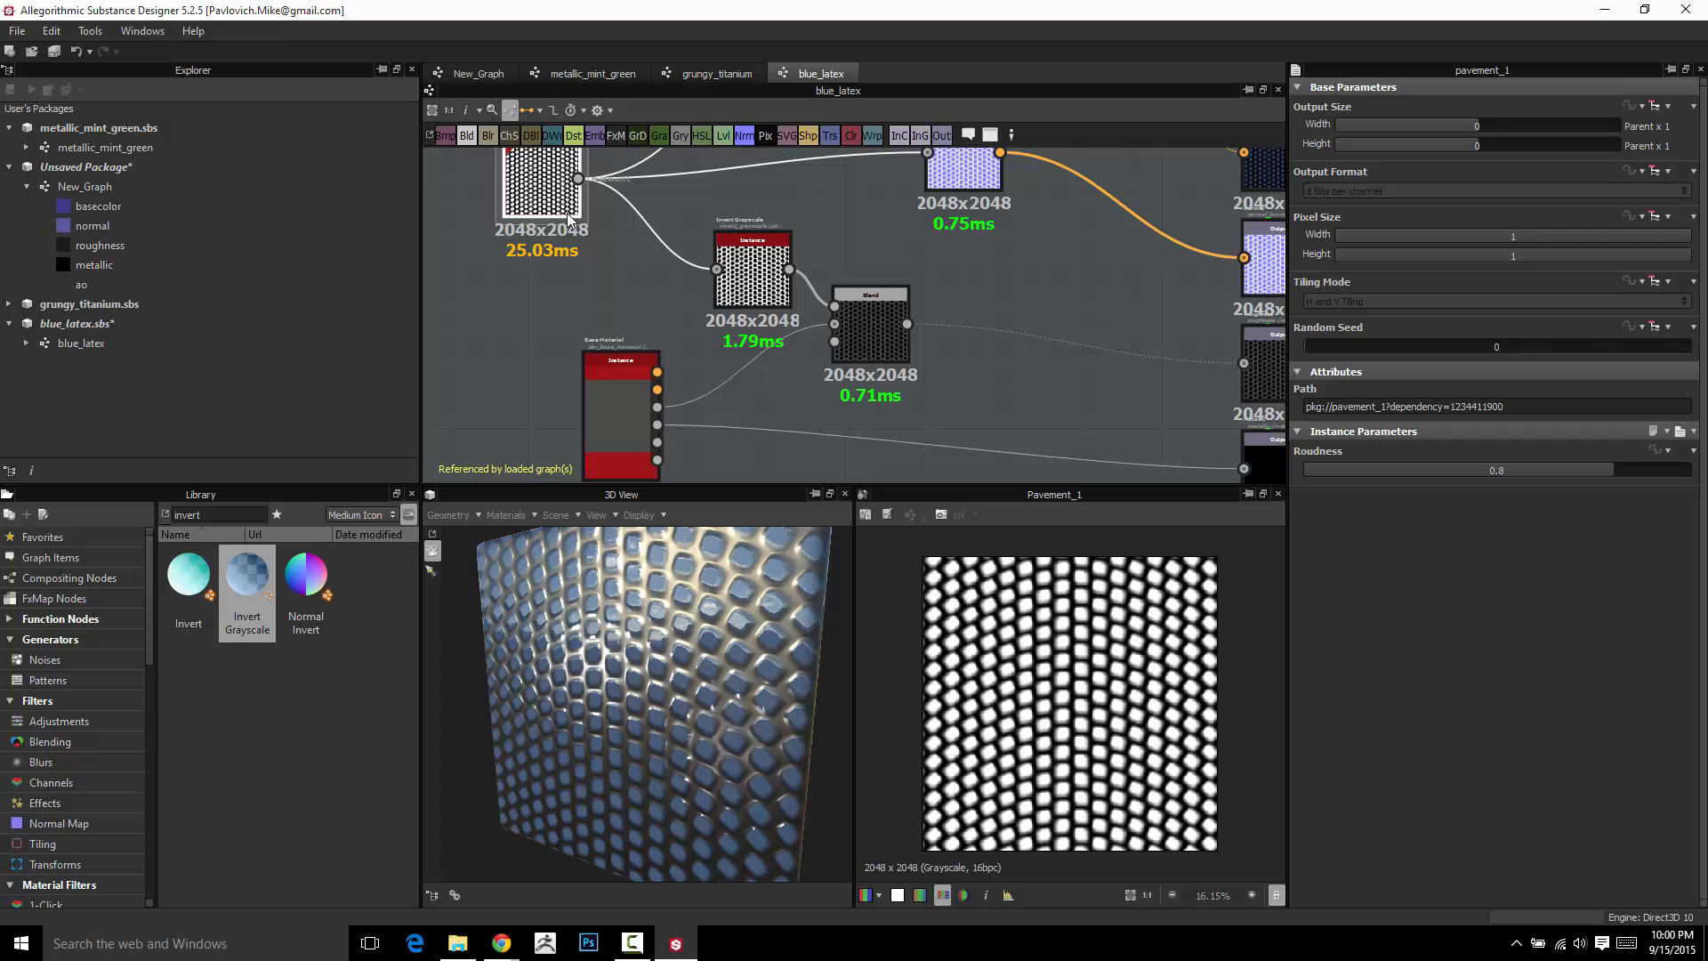
double_click(752, 269)
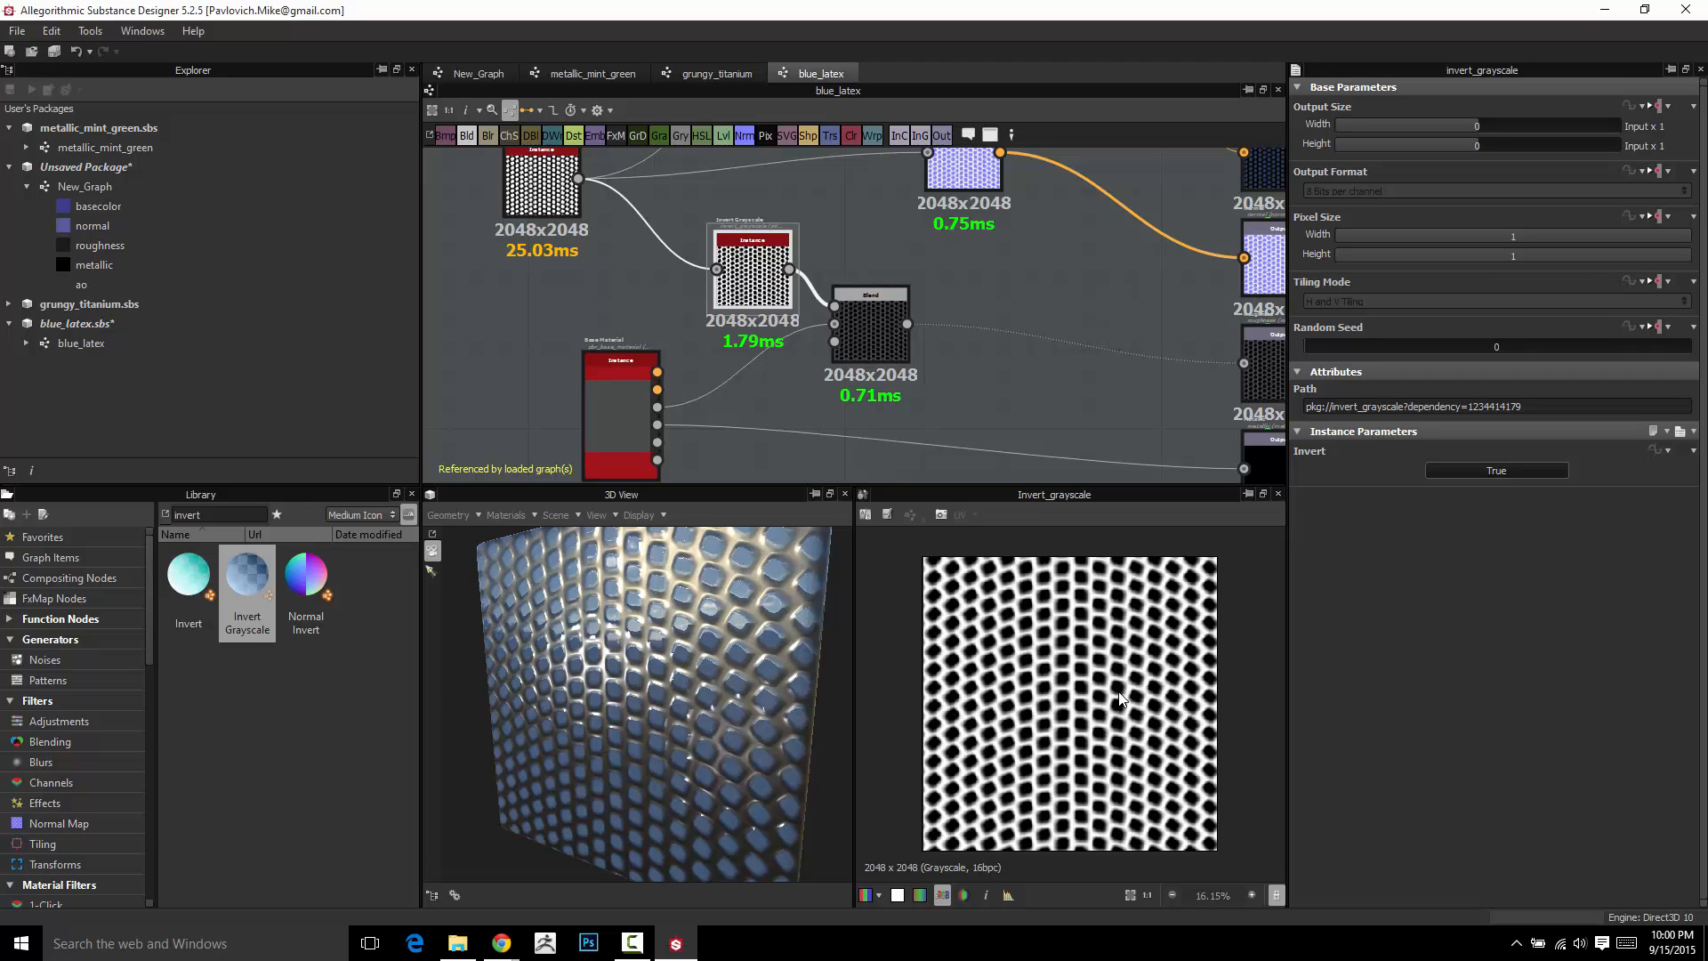
double_click(559, 218)
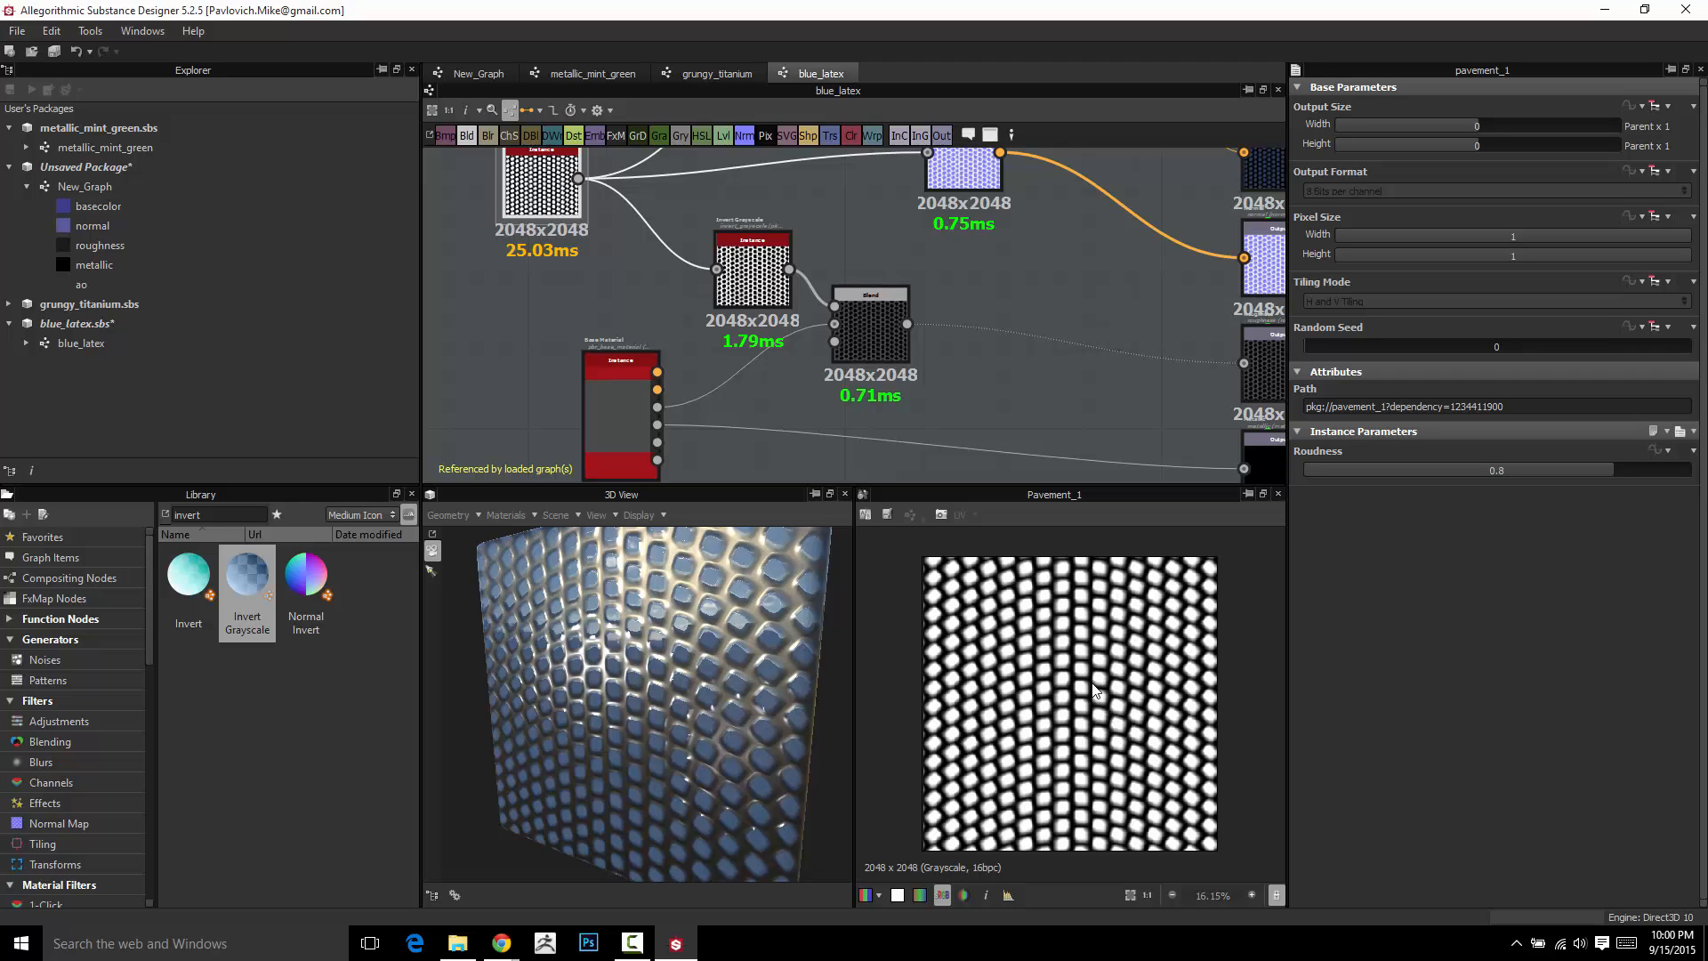
double_click(757, 269)
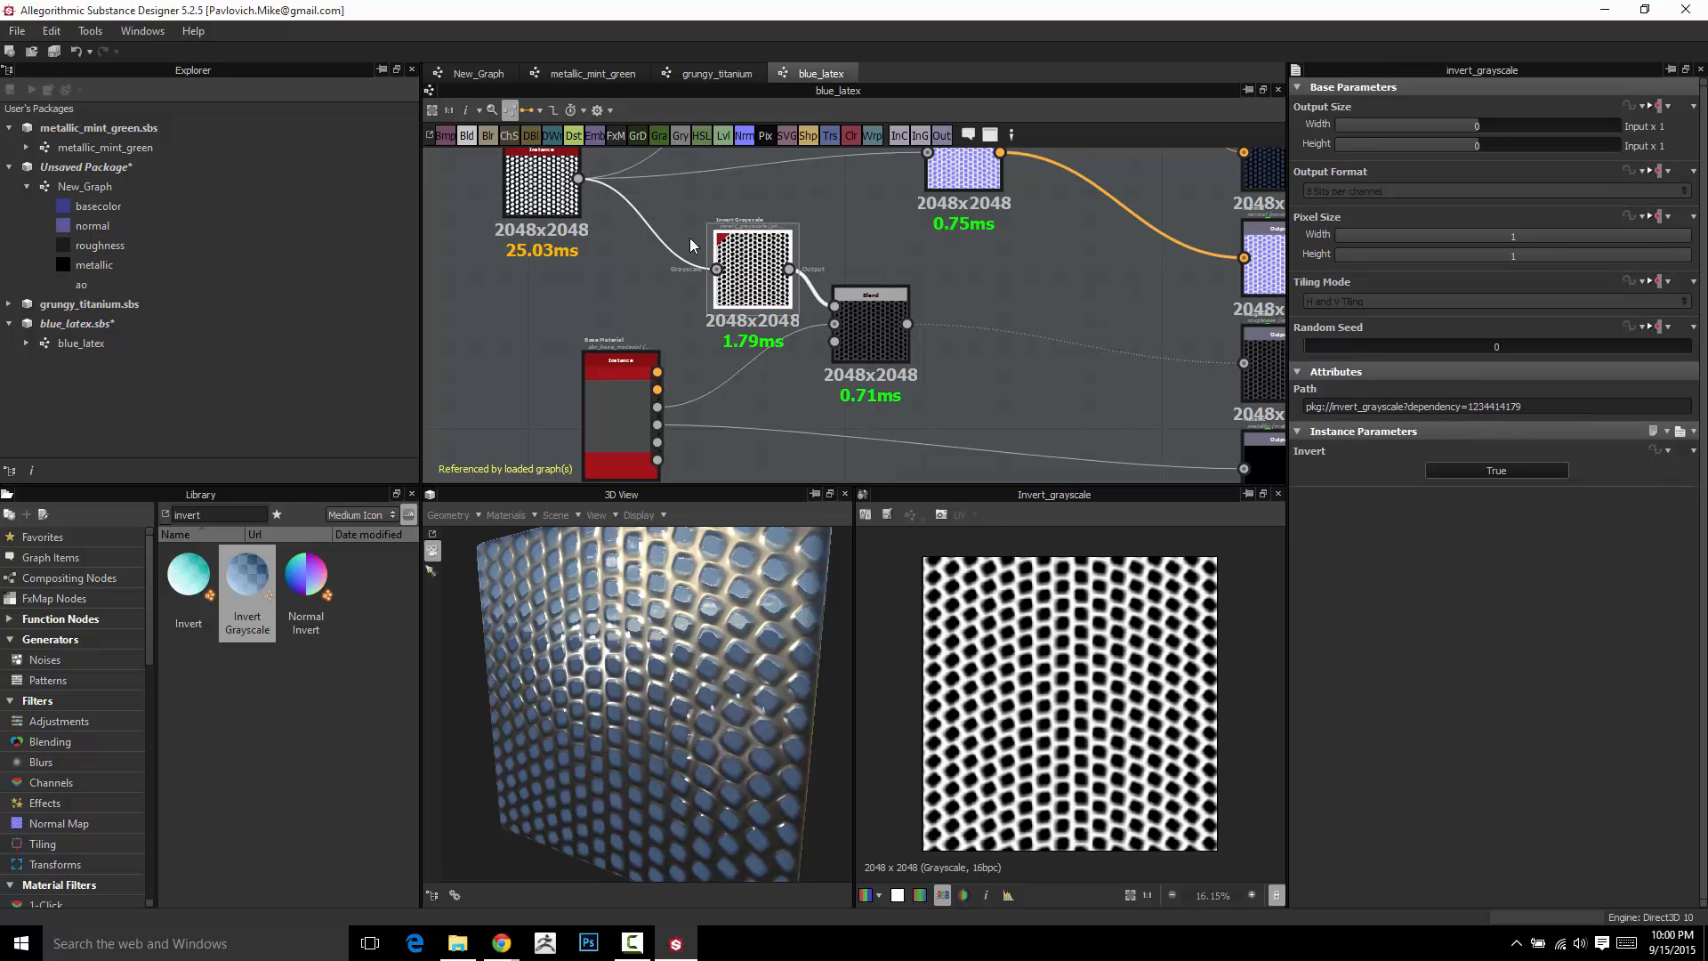
double_click(893, 320)
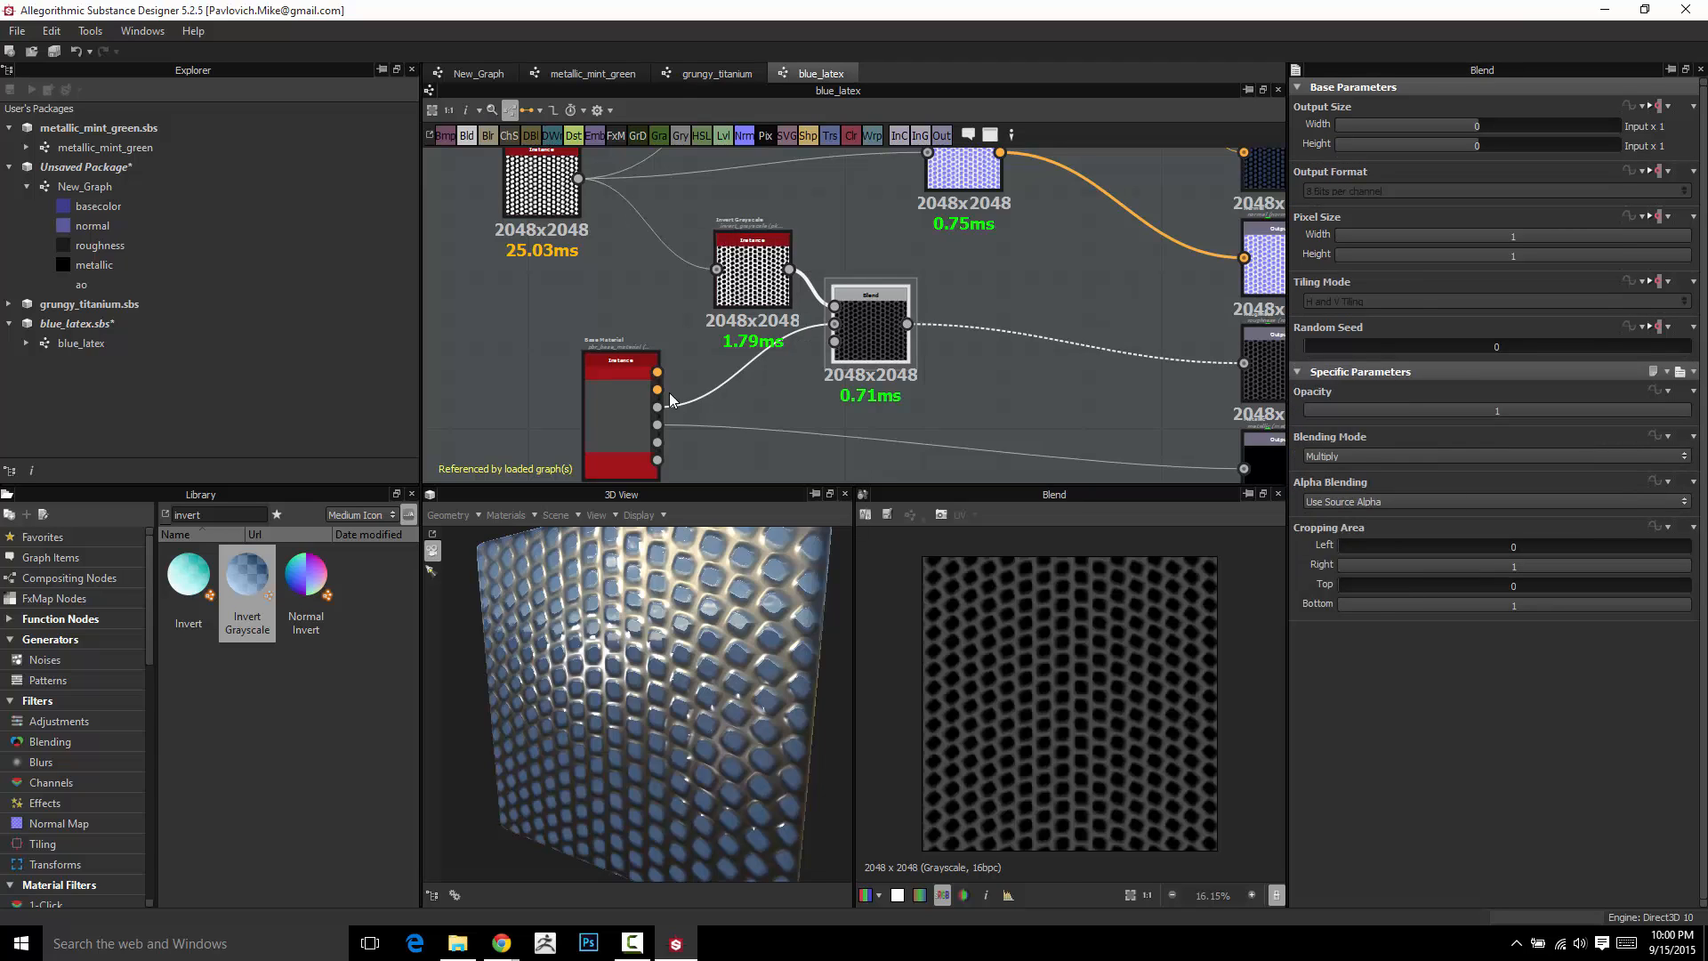
double_click(632, 409)
left_click(899, 347)
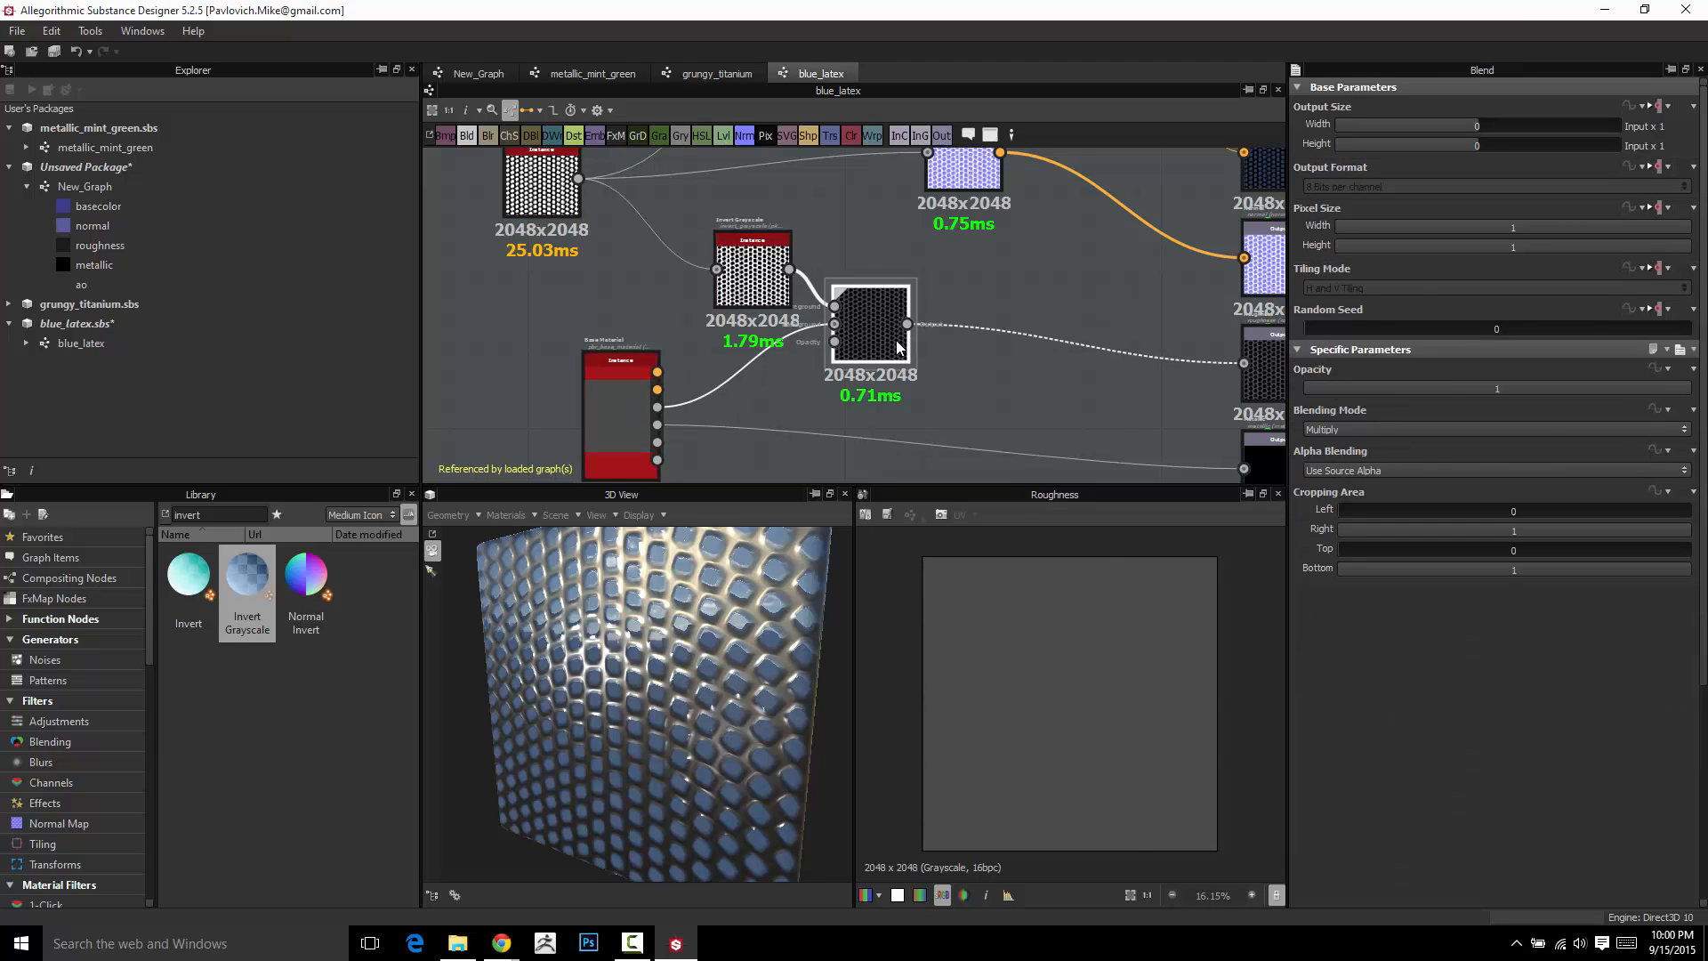
double_click(898, 347)
left_click(1124, 417)
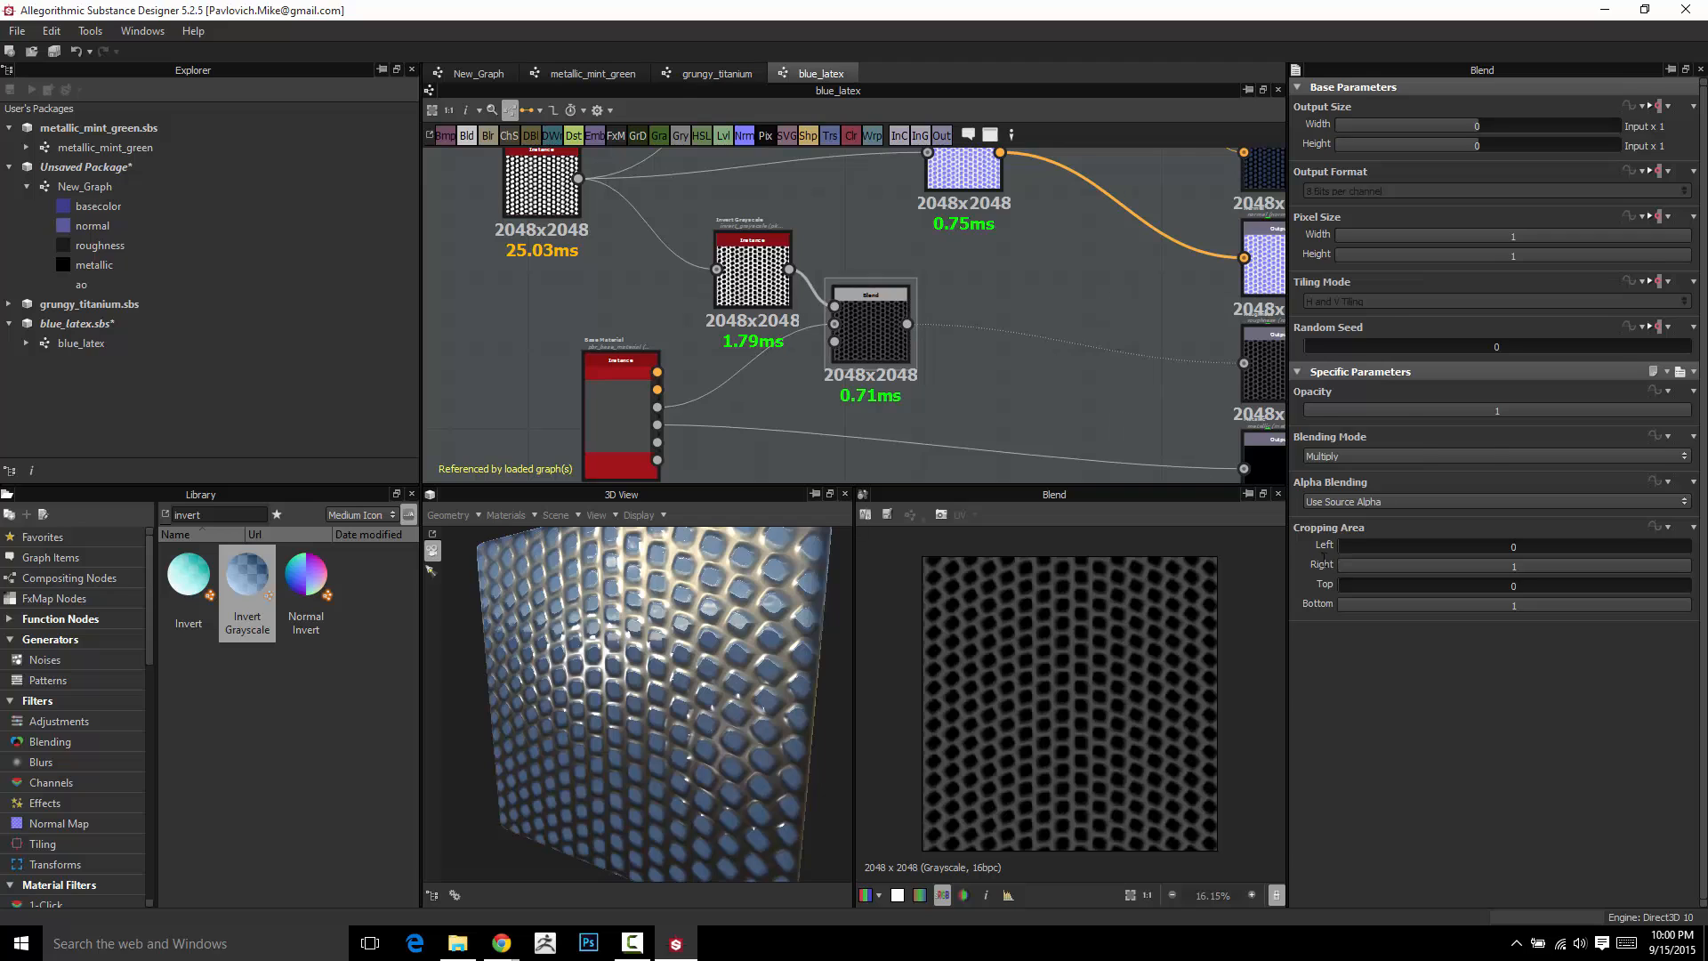
Test light and dark defaults for the blue_latex graph's exposed Roughness Value parameter, finishing with a default of 247
scroll(1393, 759, "down", 5)
left_click(1323, 780)
scroll(1326, 780, "down", 4)
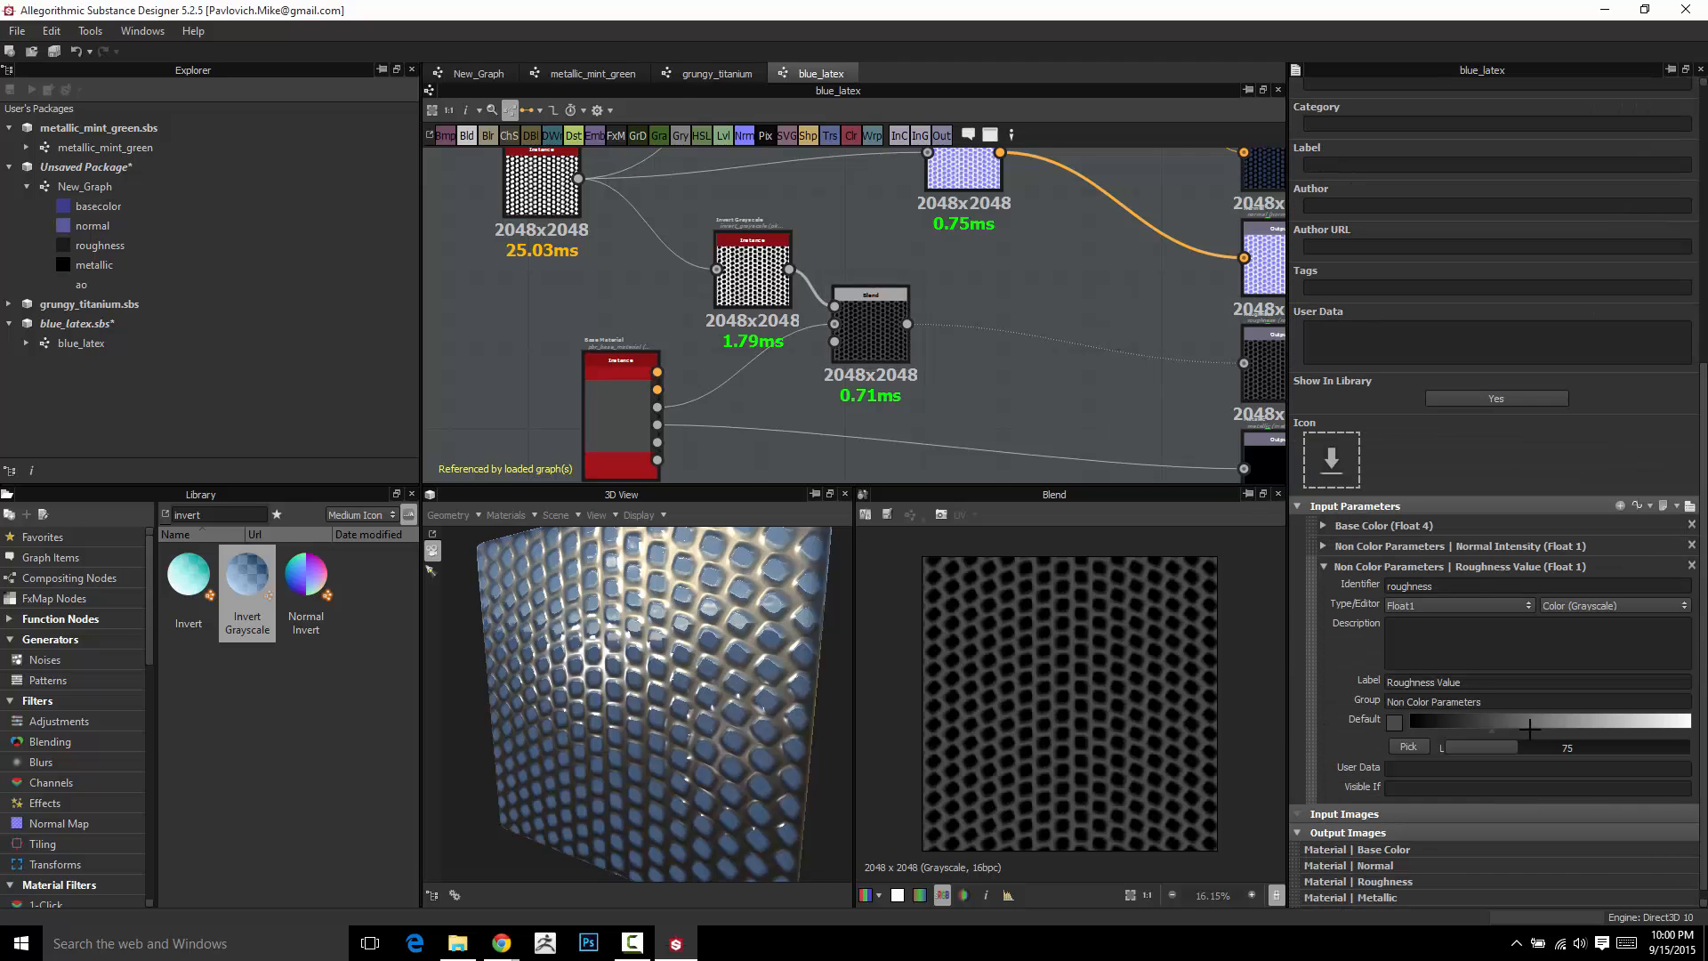
left_click_drag(1530, 723, 1661, 723)
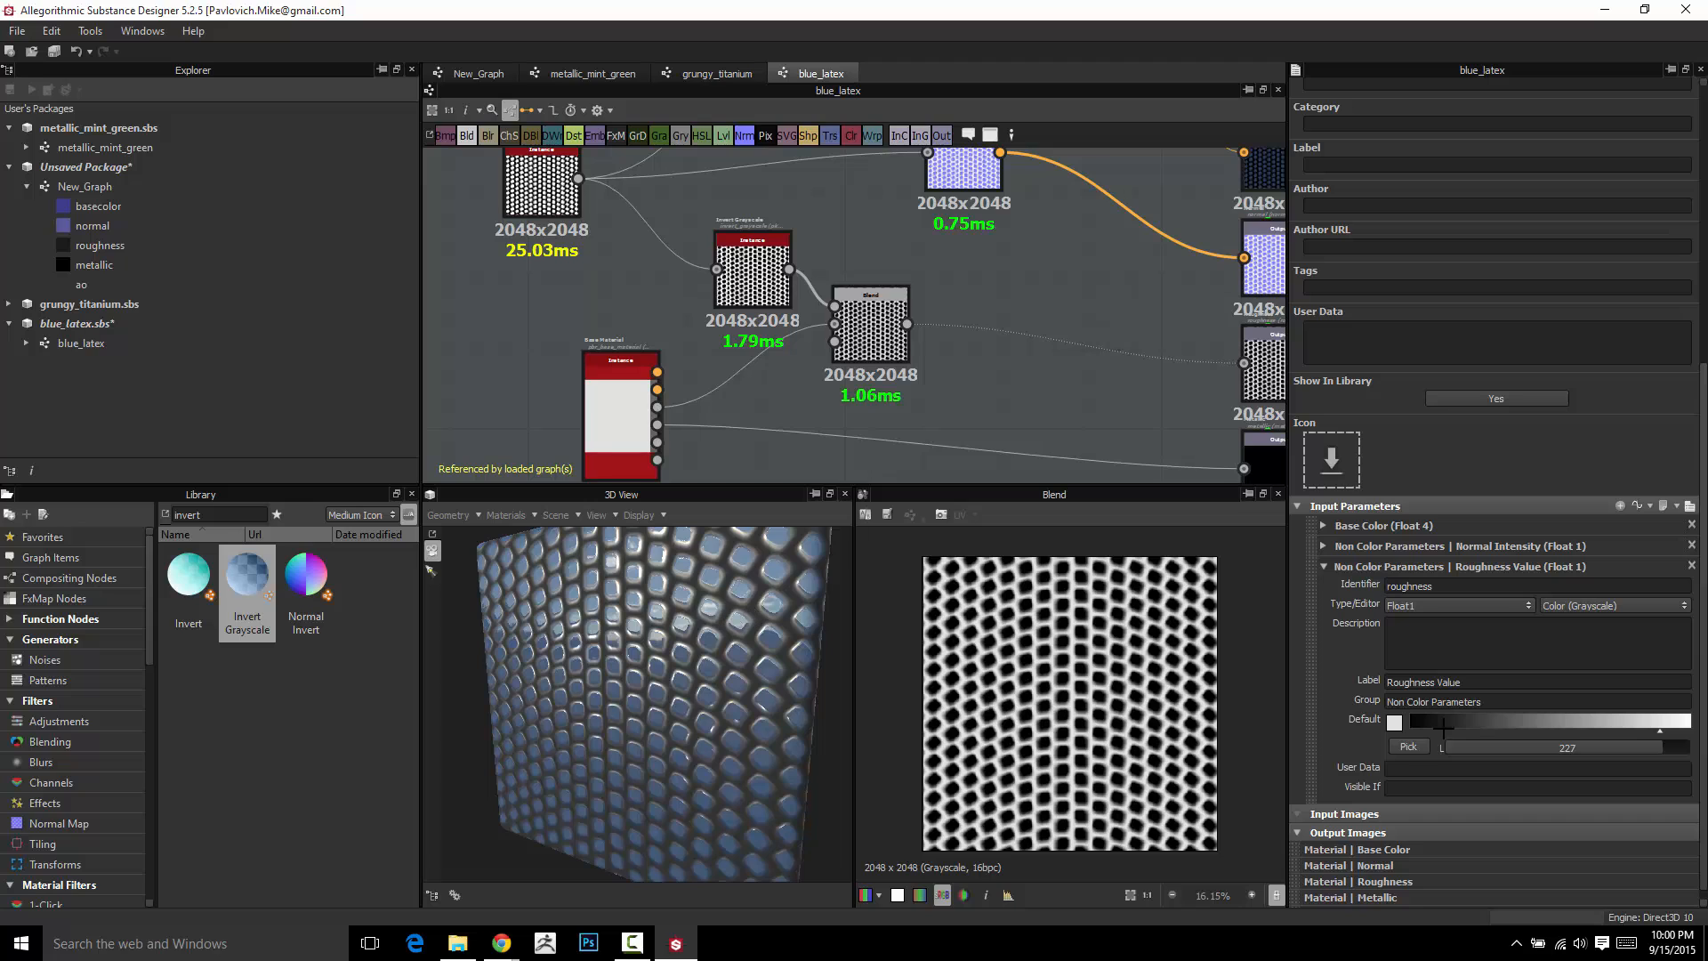
left_click(1435, 723)
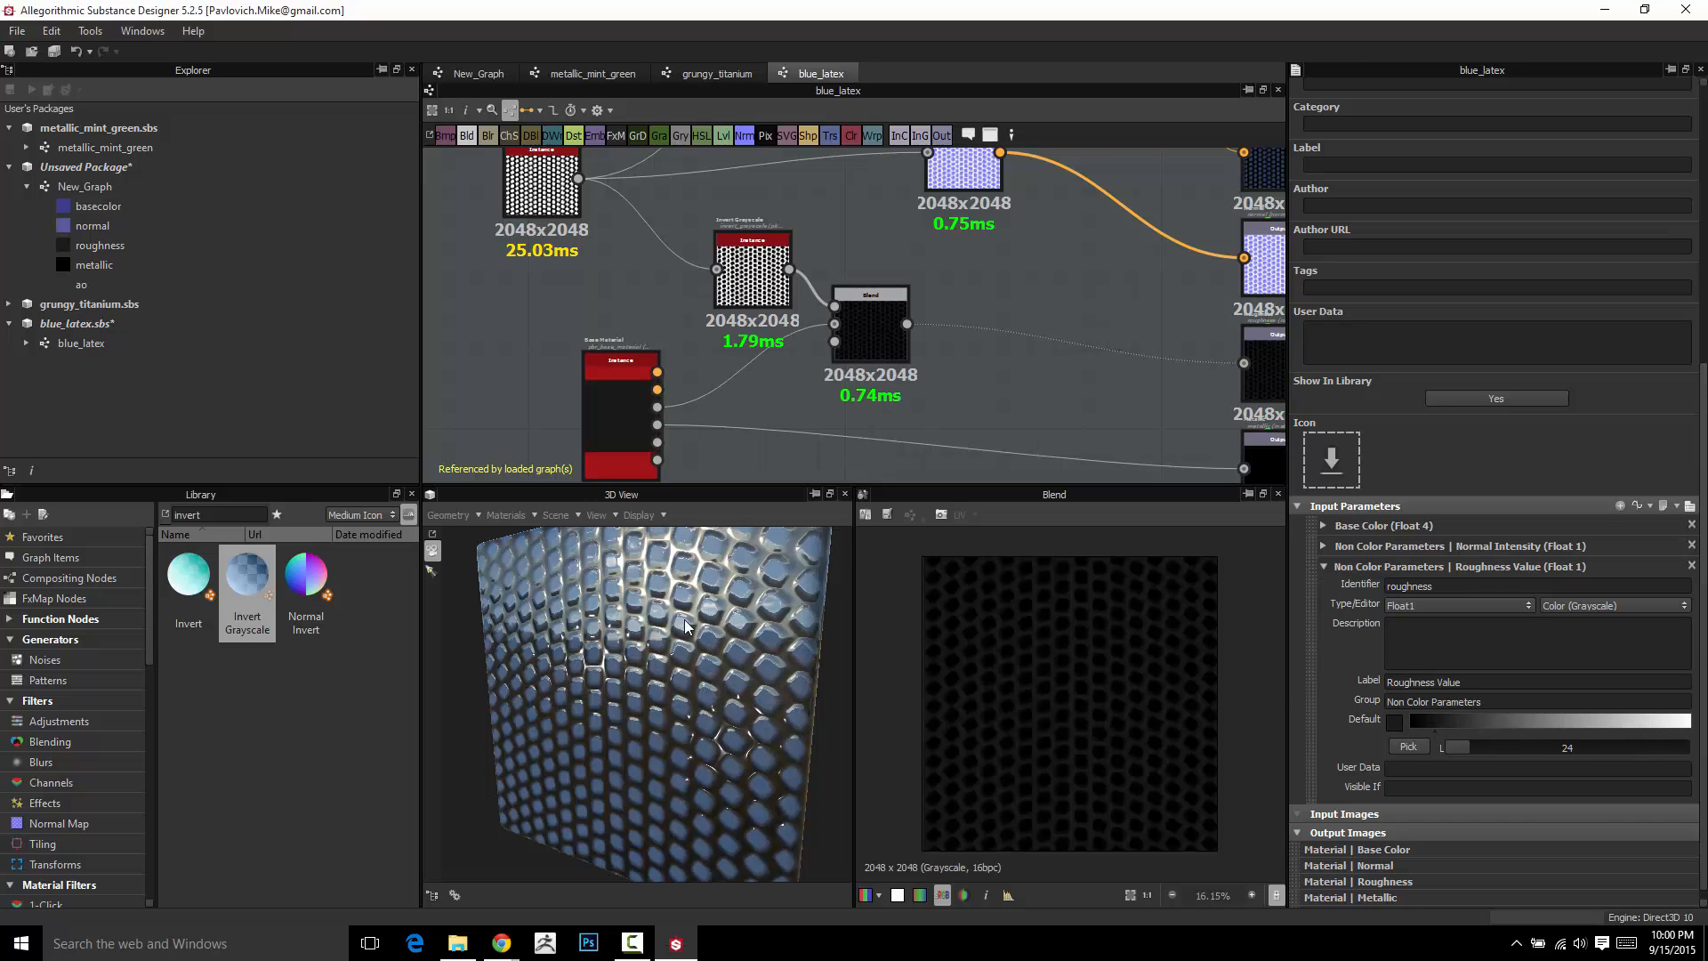
left_click_drag(1441, 719, 1682, 722)
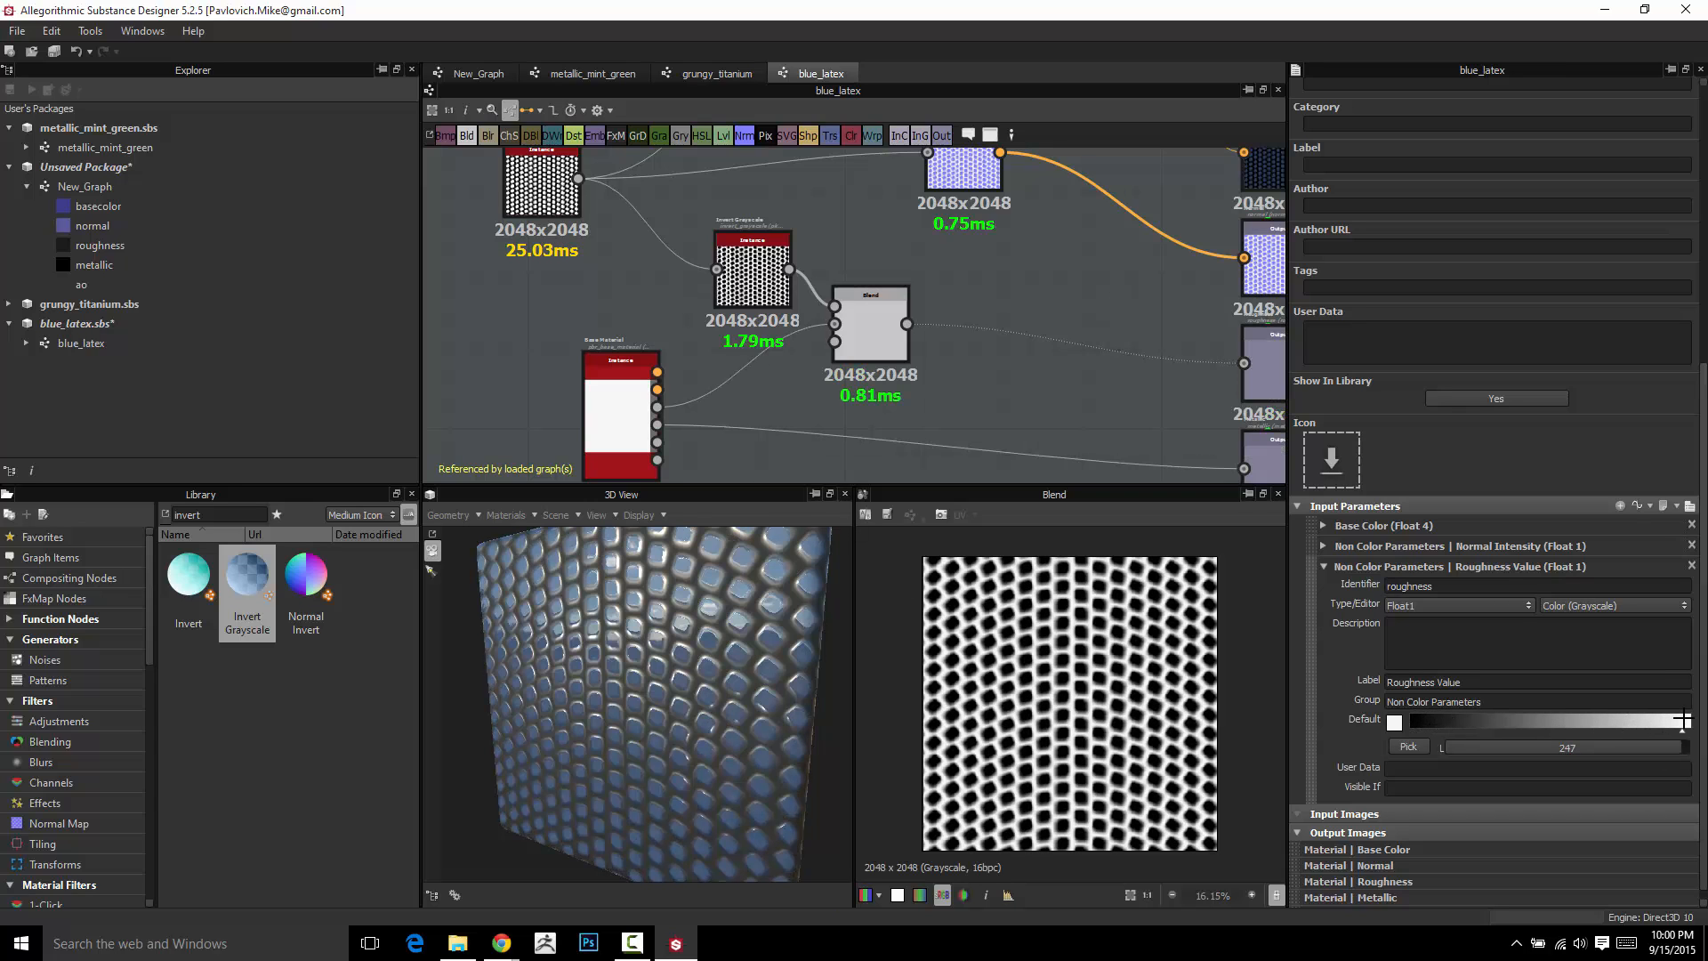
Preview the Invert Grayscale node and examine how it connects Pavement to the roughness Blend in the blue_latex graph
scroll(896, 341, "down", 3)
double_click(822, 302)
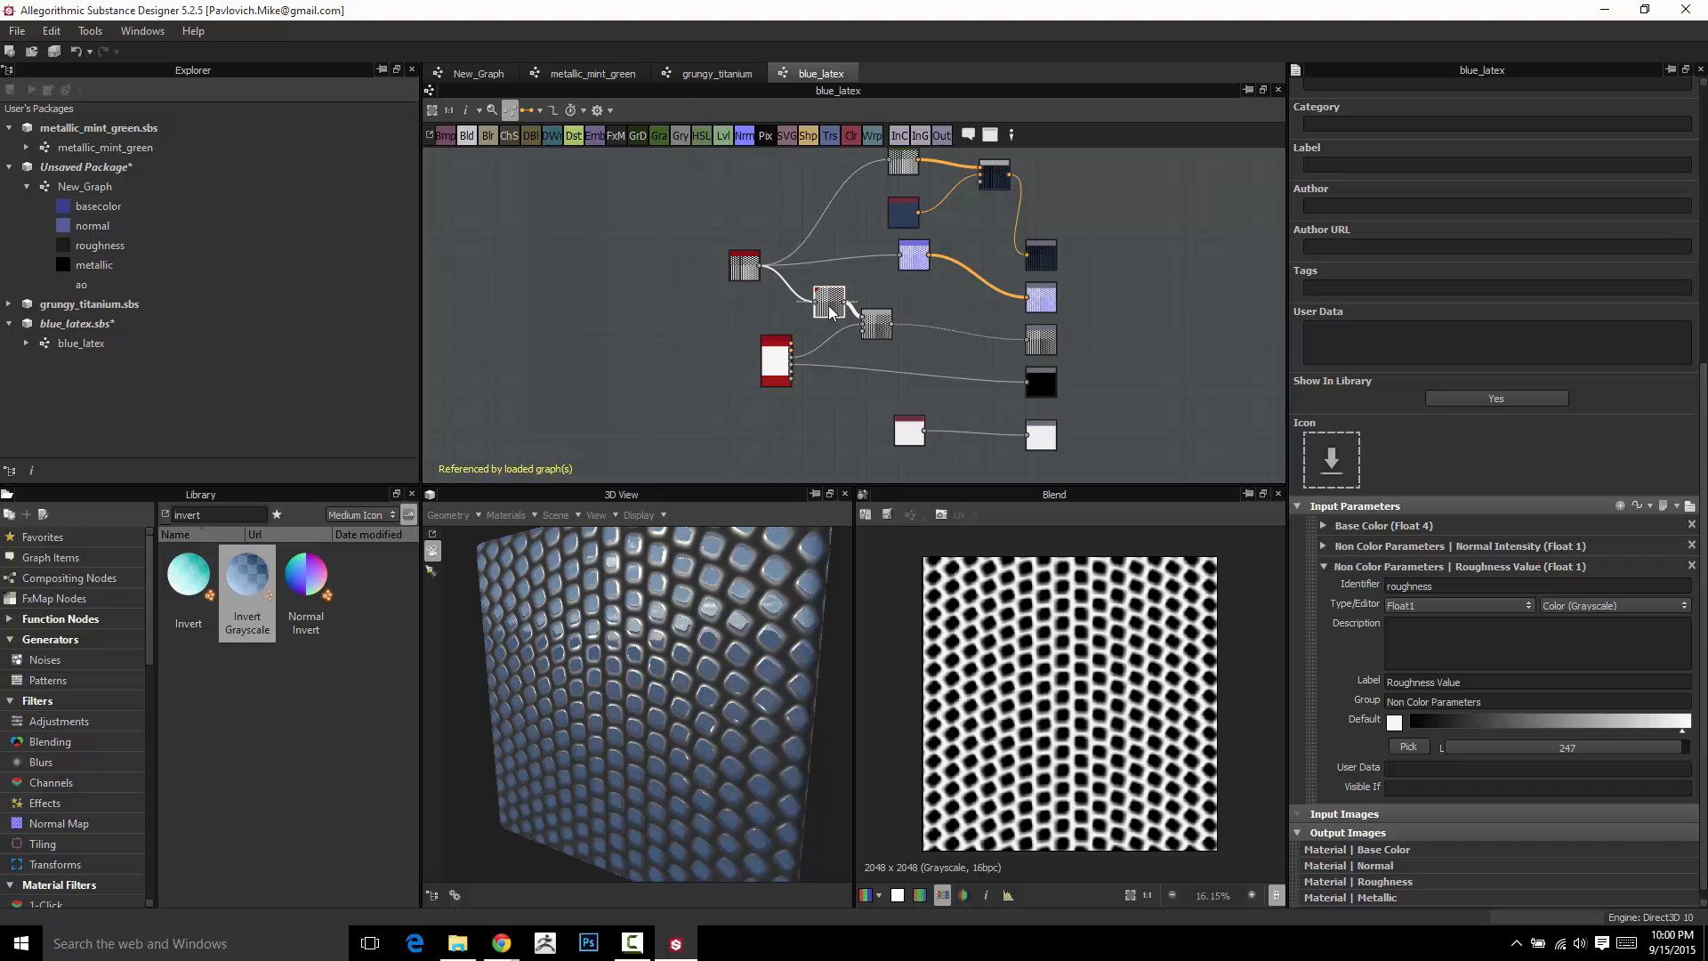
scroll(854, 329, "up", 3)
scroll(968, 365, "down", 5)
middle_click_drag(1062, 341, 1021, 337)
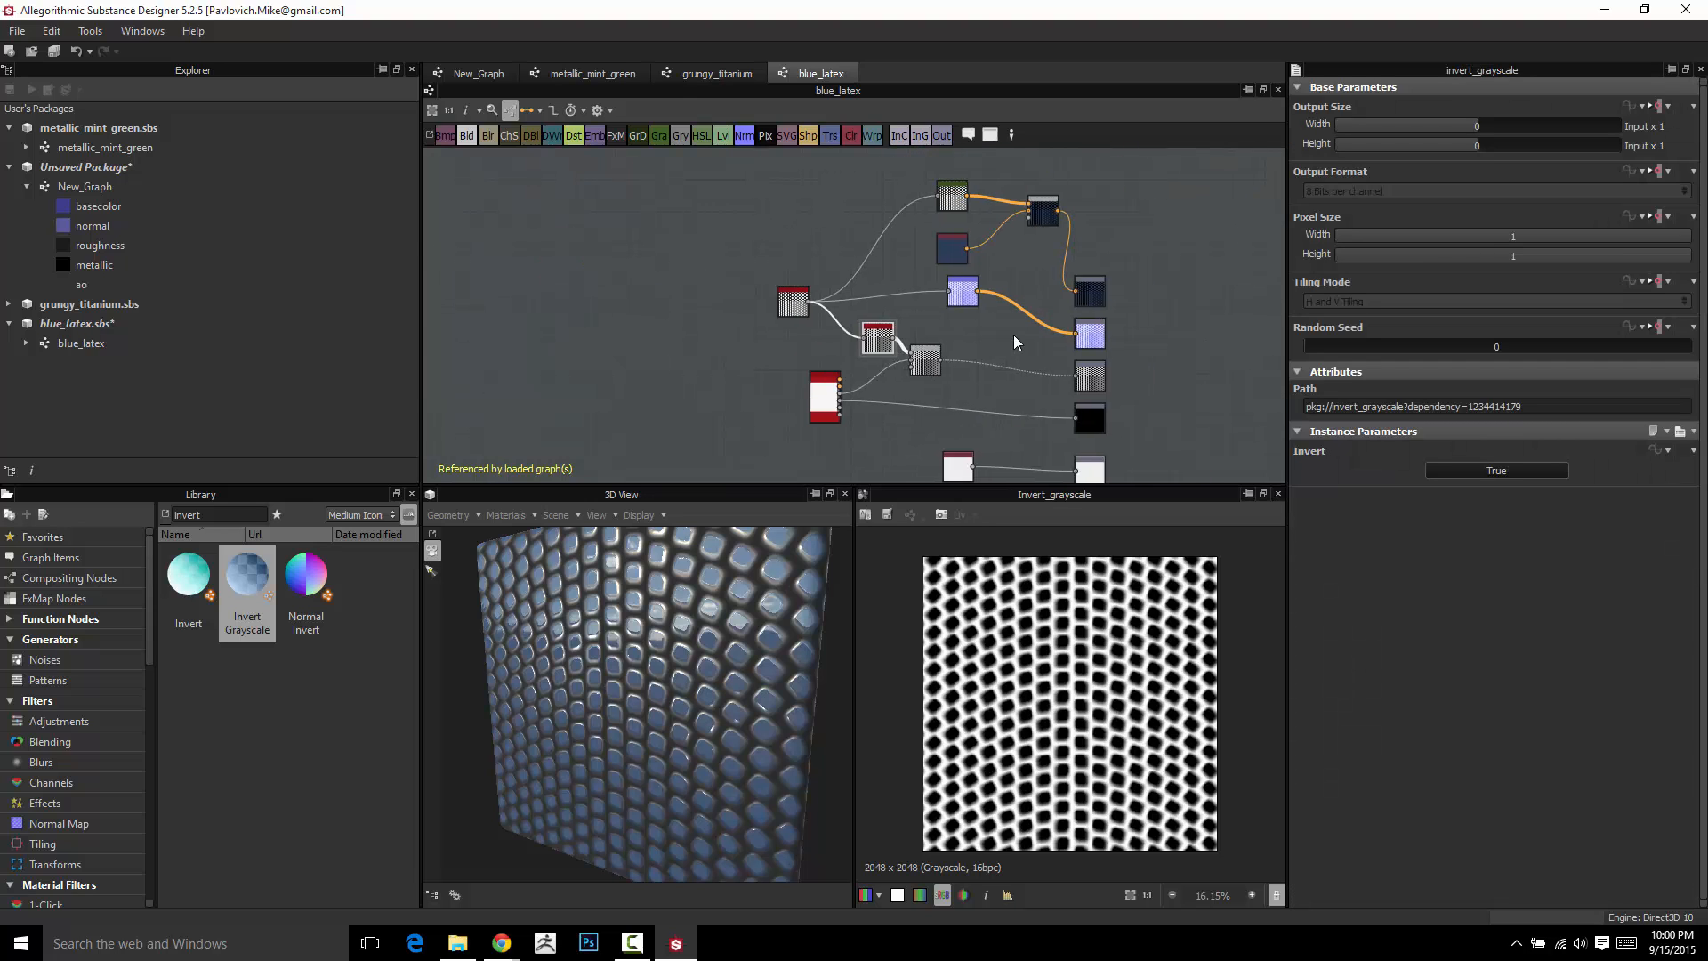
scroll(1013, 334, "up", 5)
scroll(814, 351, "down", 4)
middle_click_drag(852, 359, 835, 290)
scroll(788, 275, "up", 4)
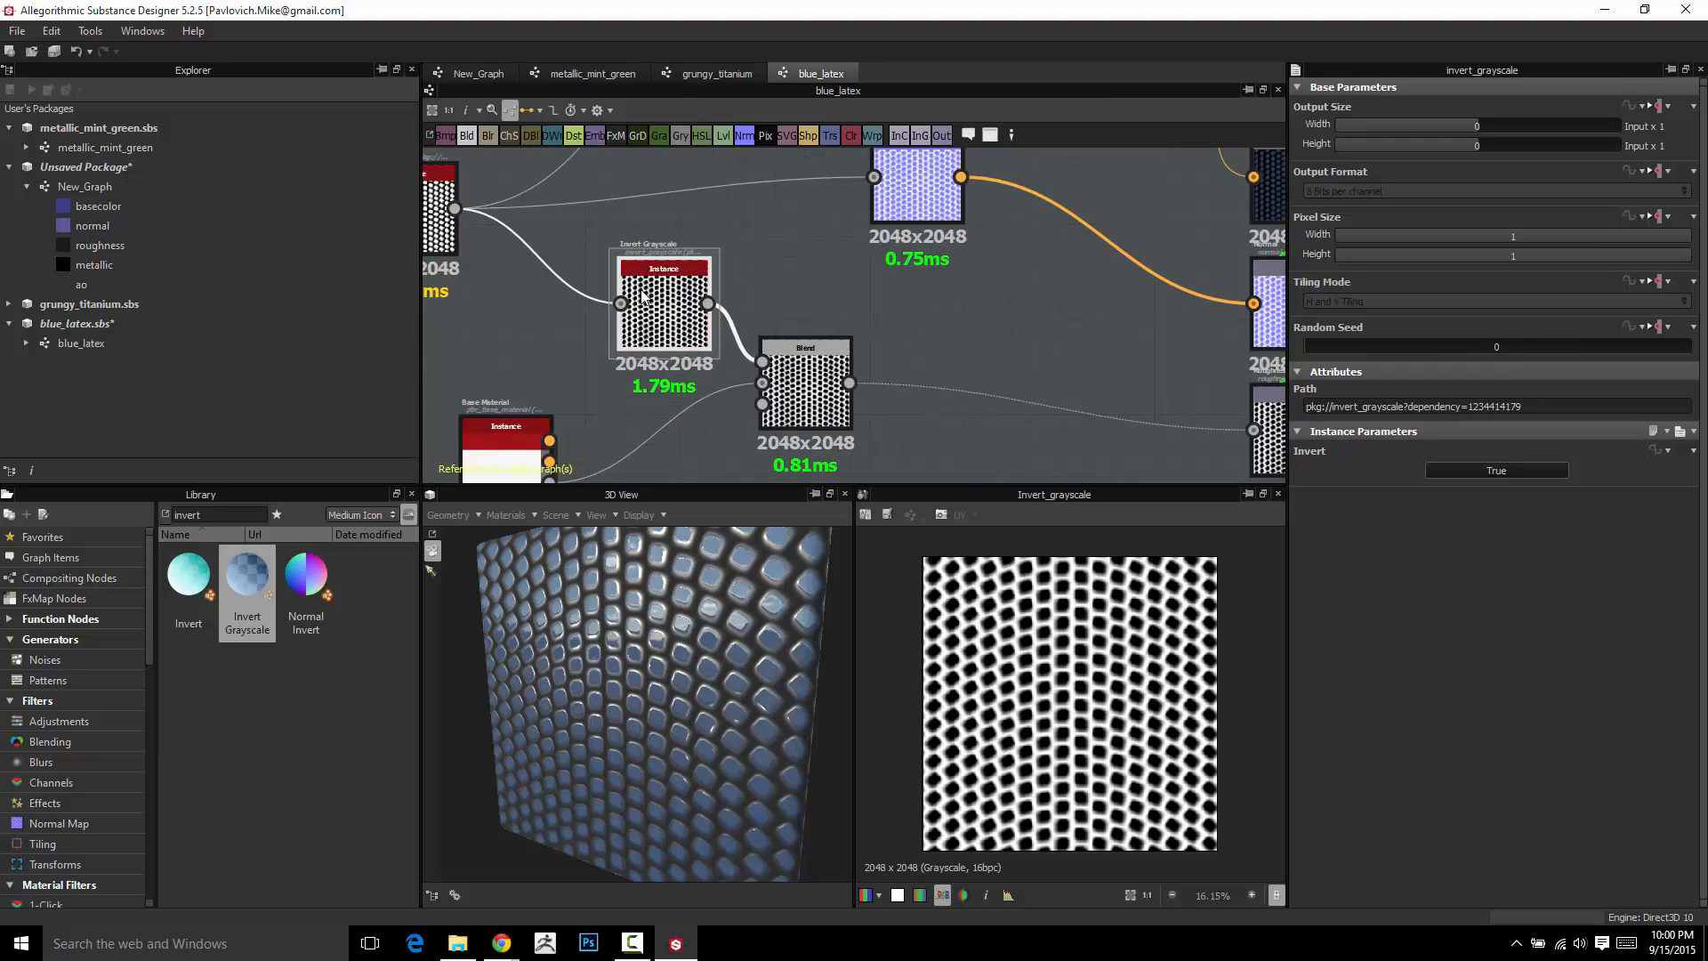
middle_click_drag(774, 303, 809, 221)
scroll(875, 263, "down", 3)
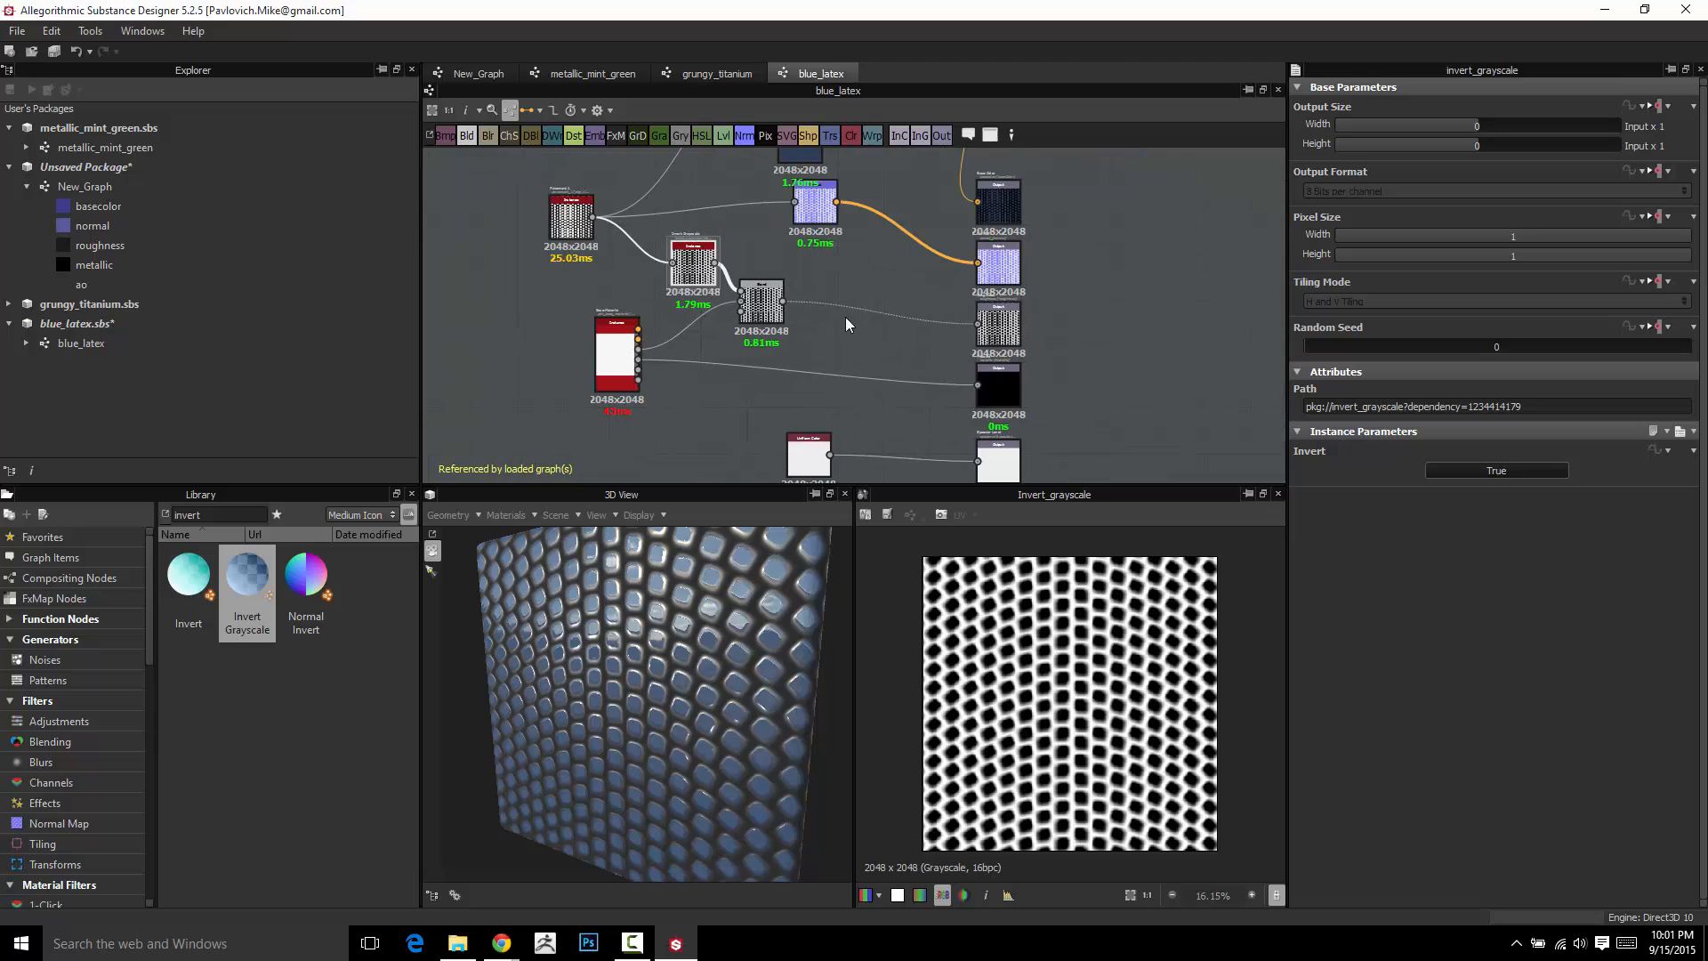
Inspect the Roughness output, the Blend feeding it and the Base Material node, checking the roughness on the 3D model
left_click(996, 326)
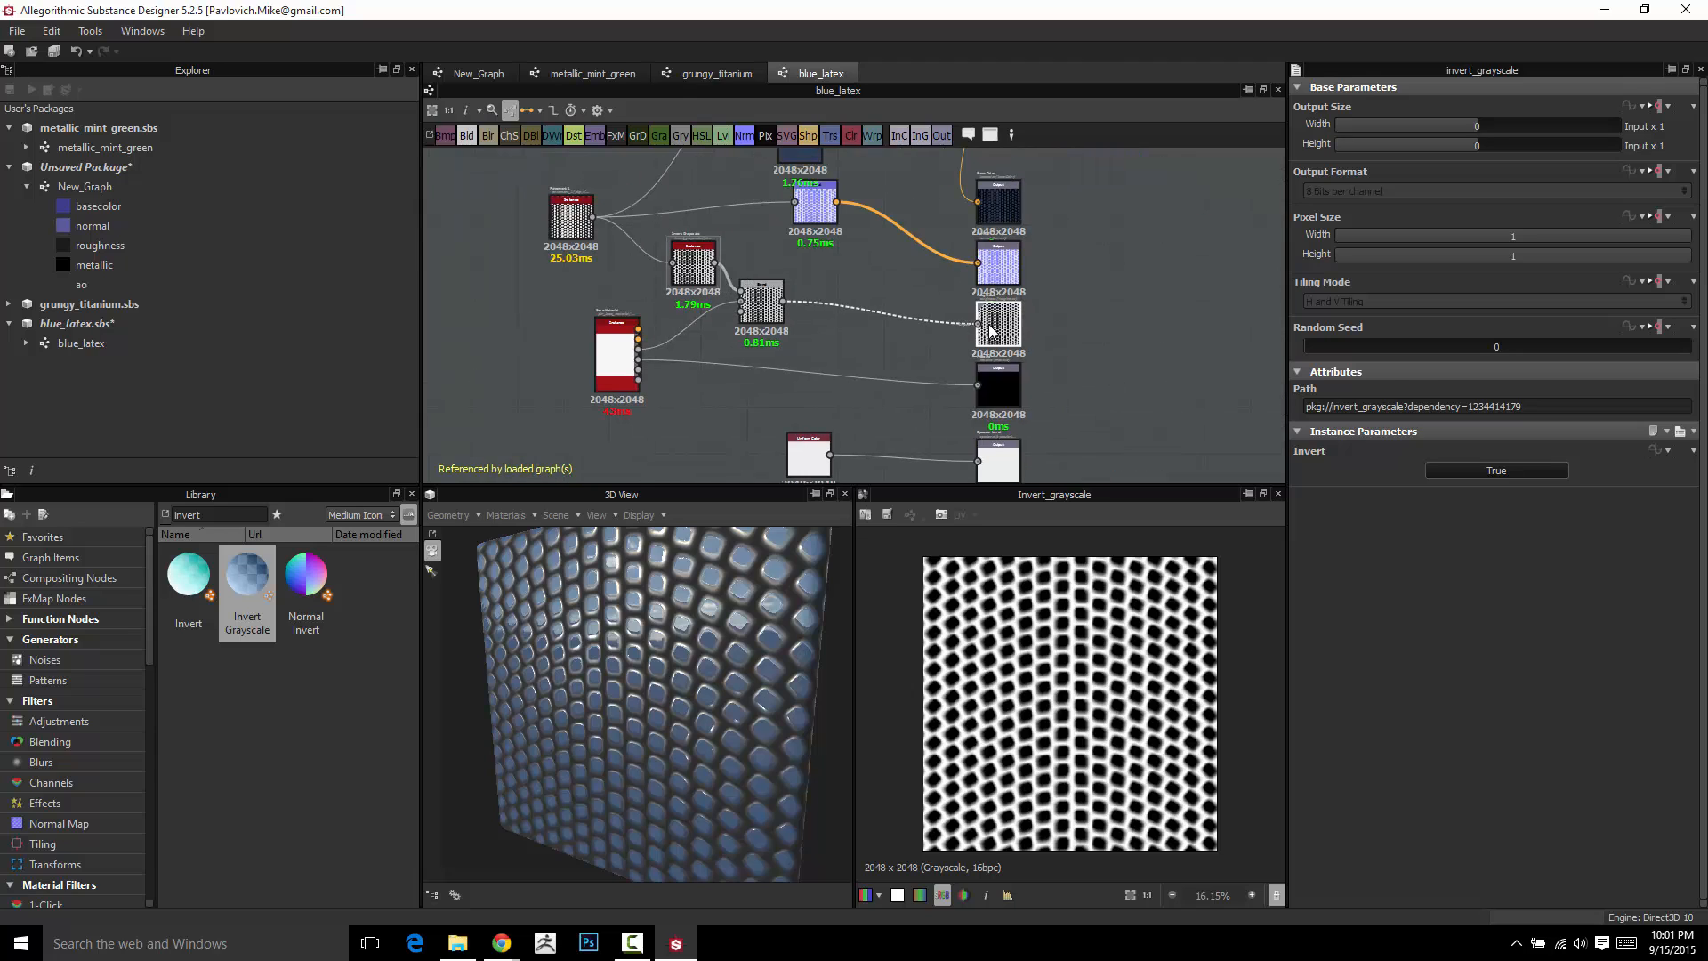
left_click(761, 303)
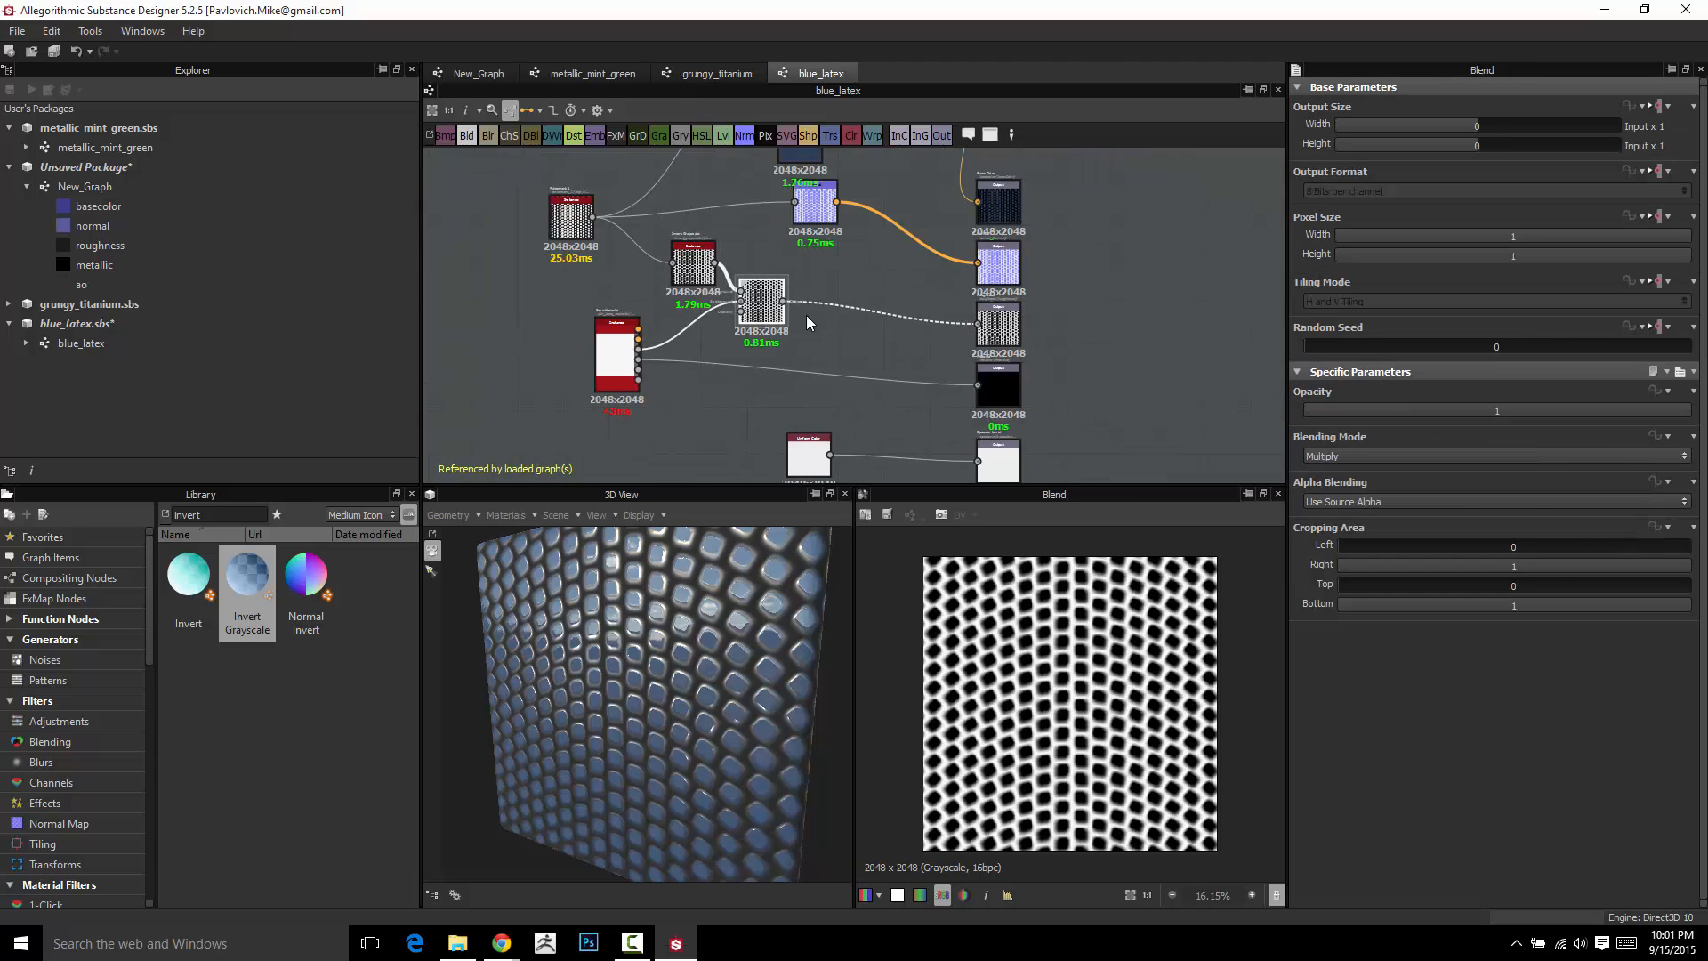
left_click(998, 326)
left_click_drag(694, 681, 708, 653)
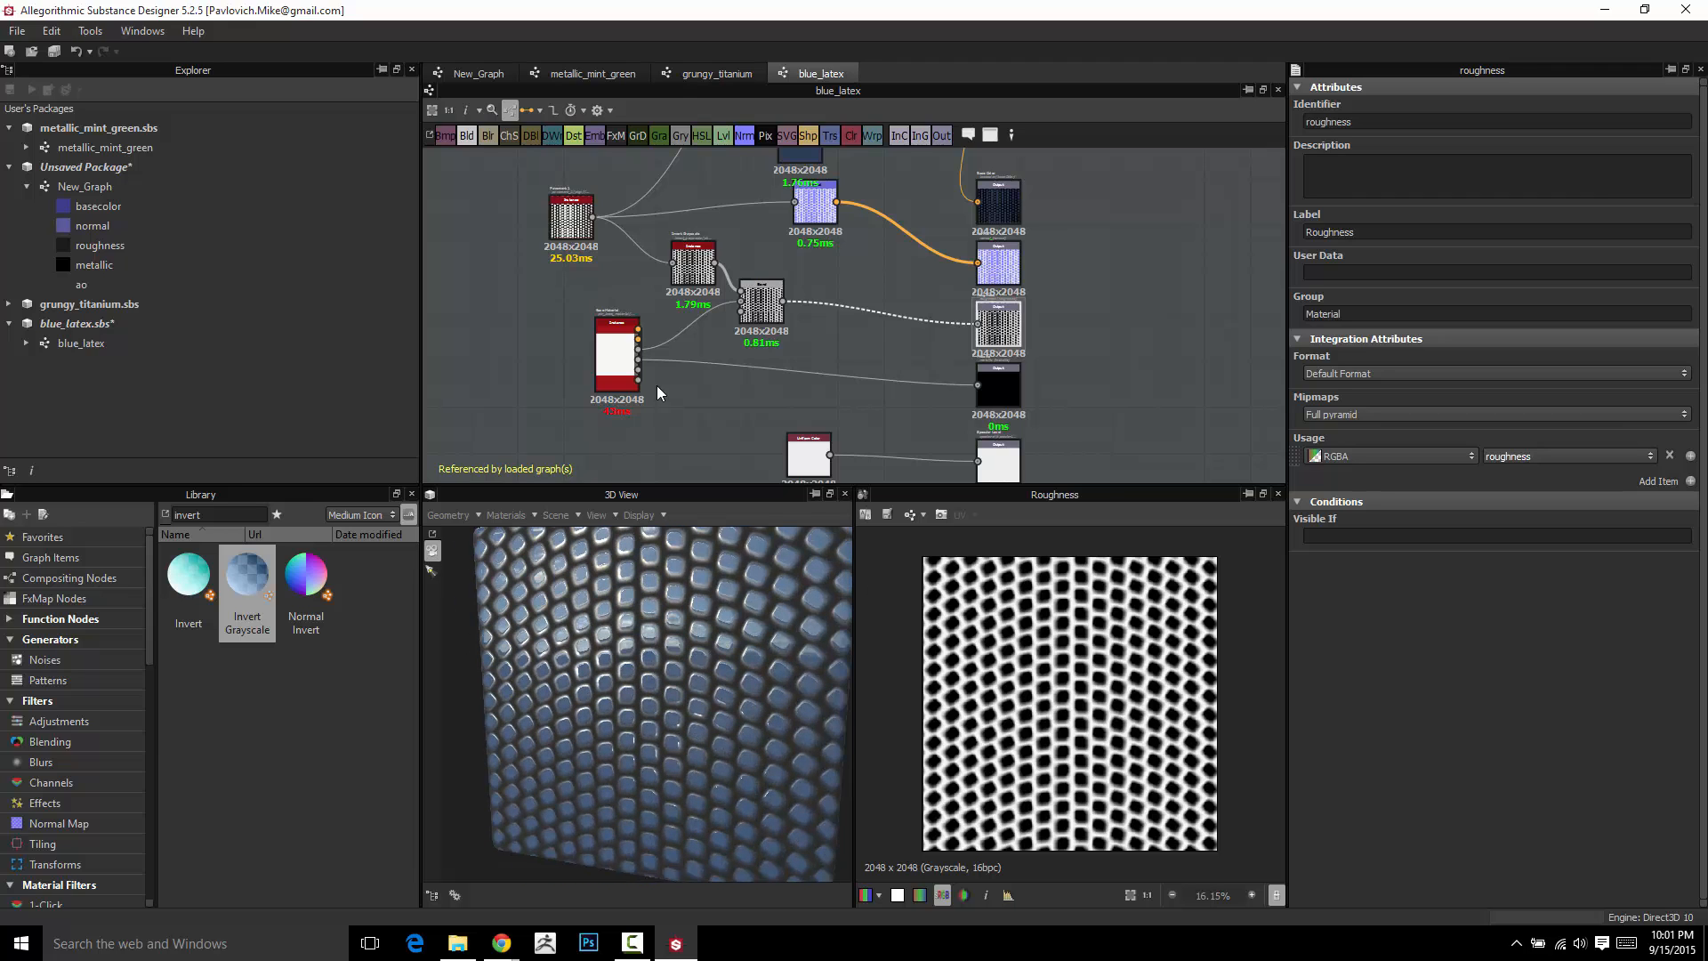
left_click(634, 364)
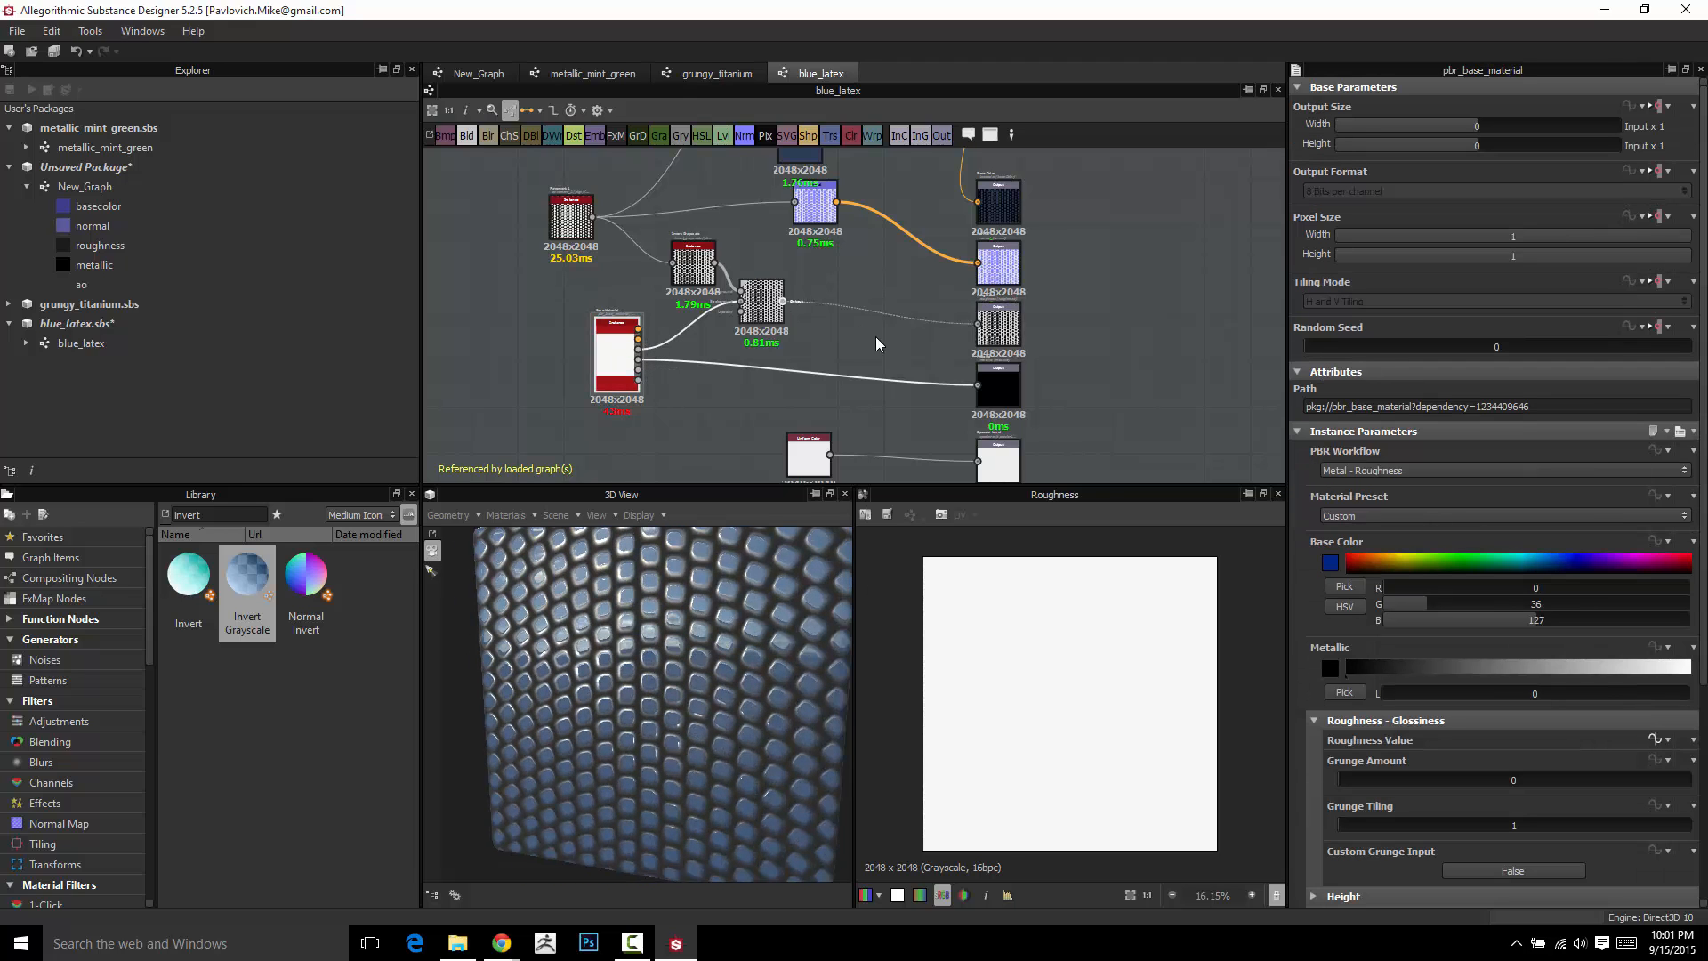
scroll(919, 350, "down", 3)
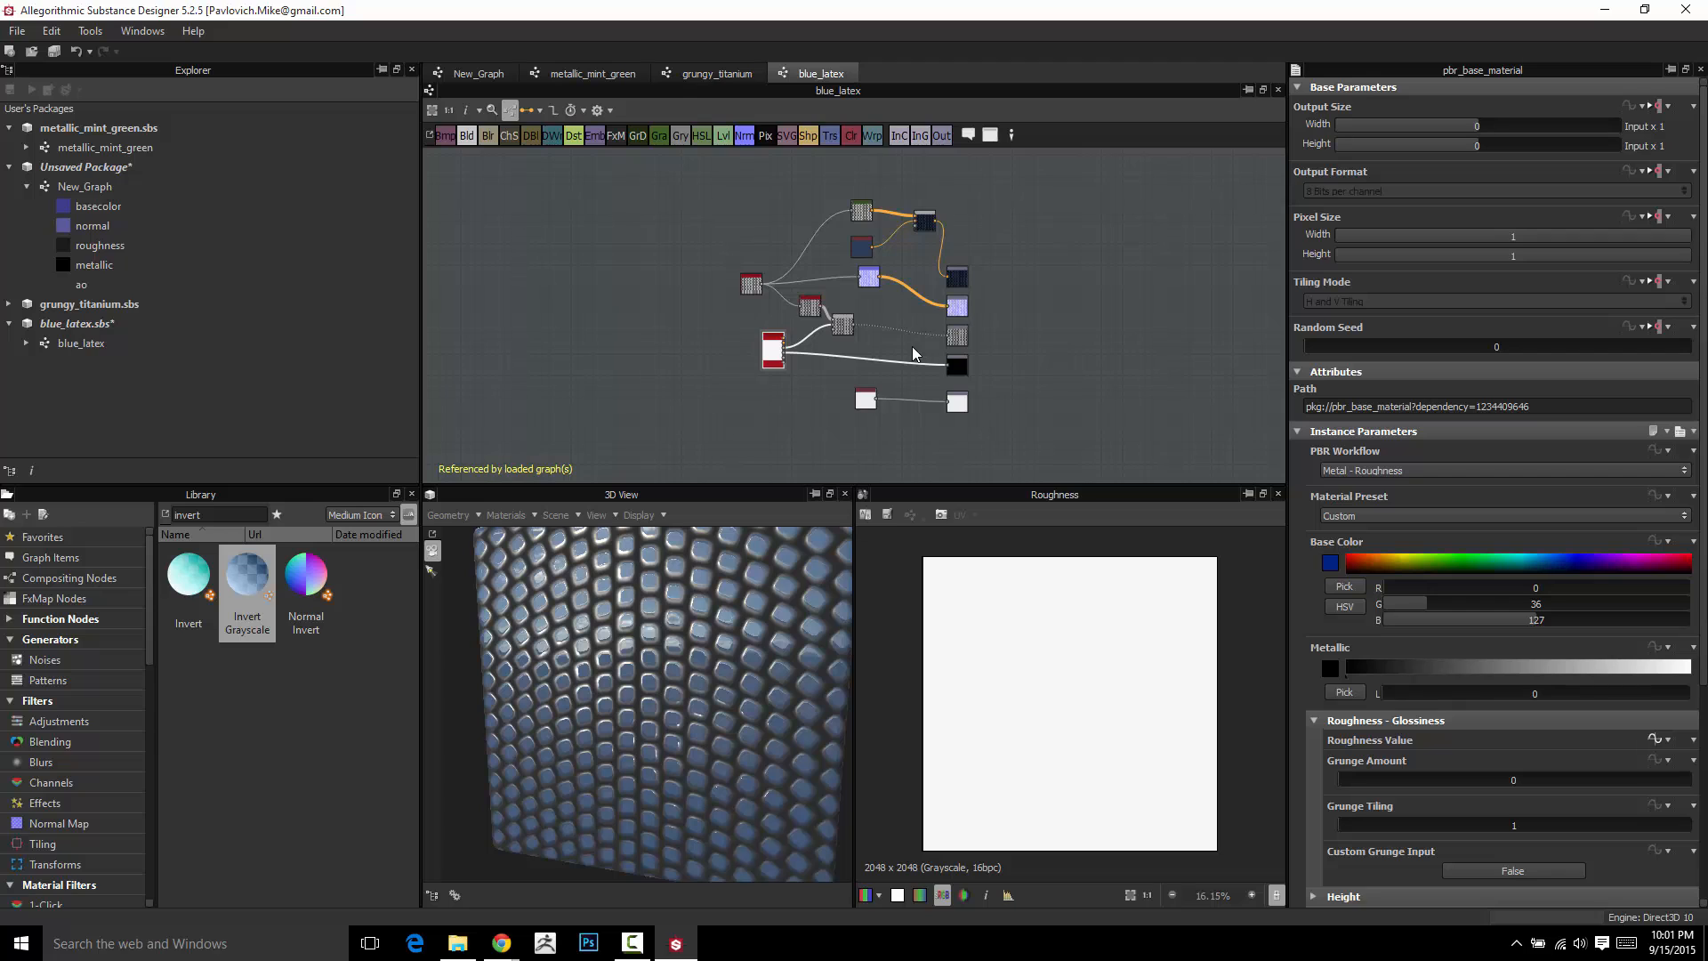
scroll(914, 353, "up", 4)
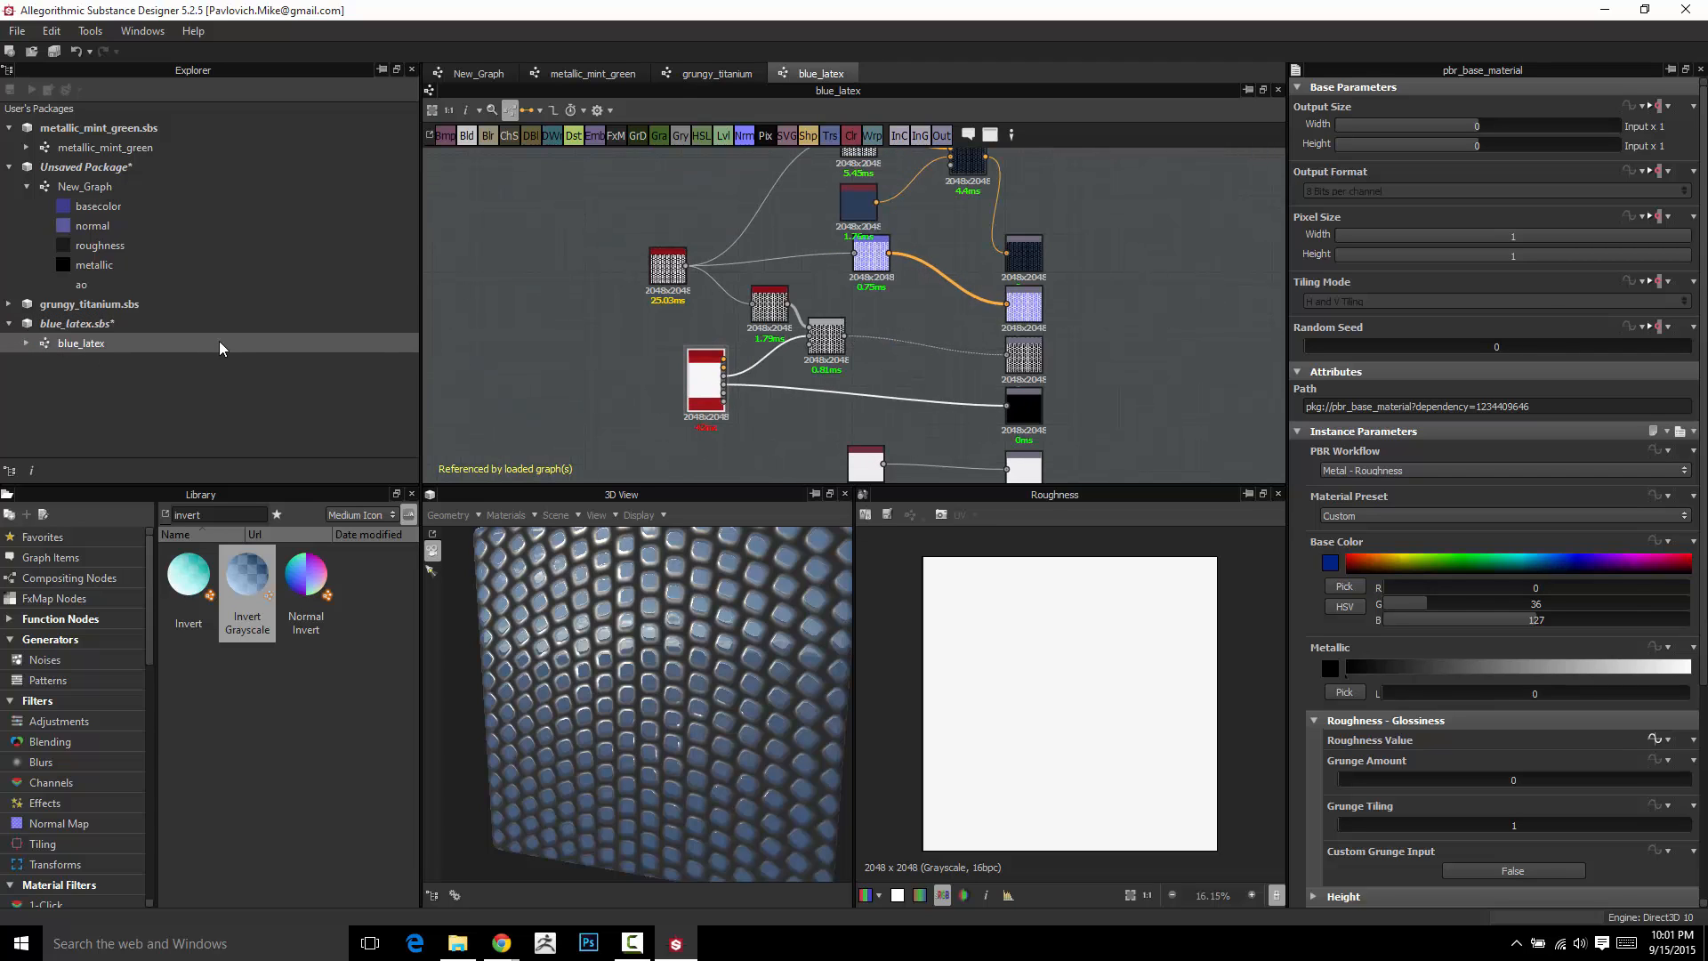
Switch to New_Graph and open the blue_latex instance's parameters and base color preview
left_click(479, 73)
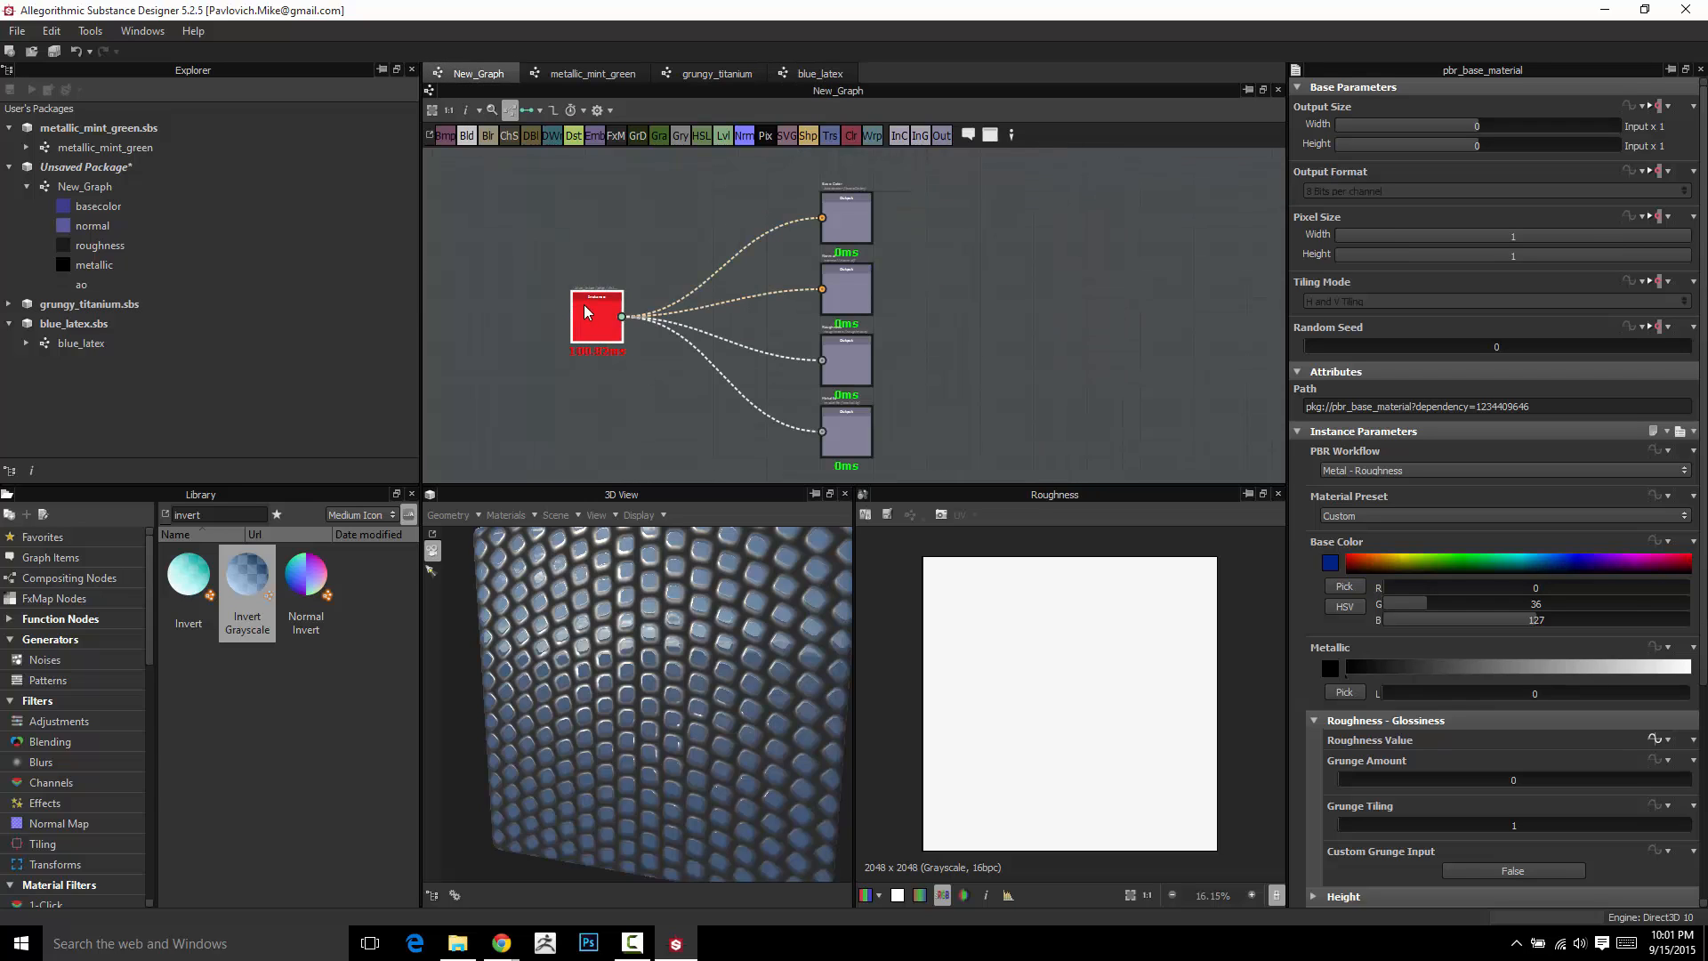
scroll(586, 311, "up", 4)
scroll(647, 349, "down", 4)
double_click(623, 330)
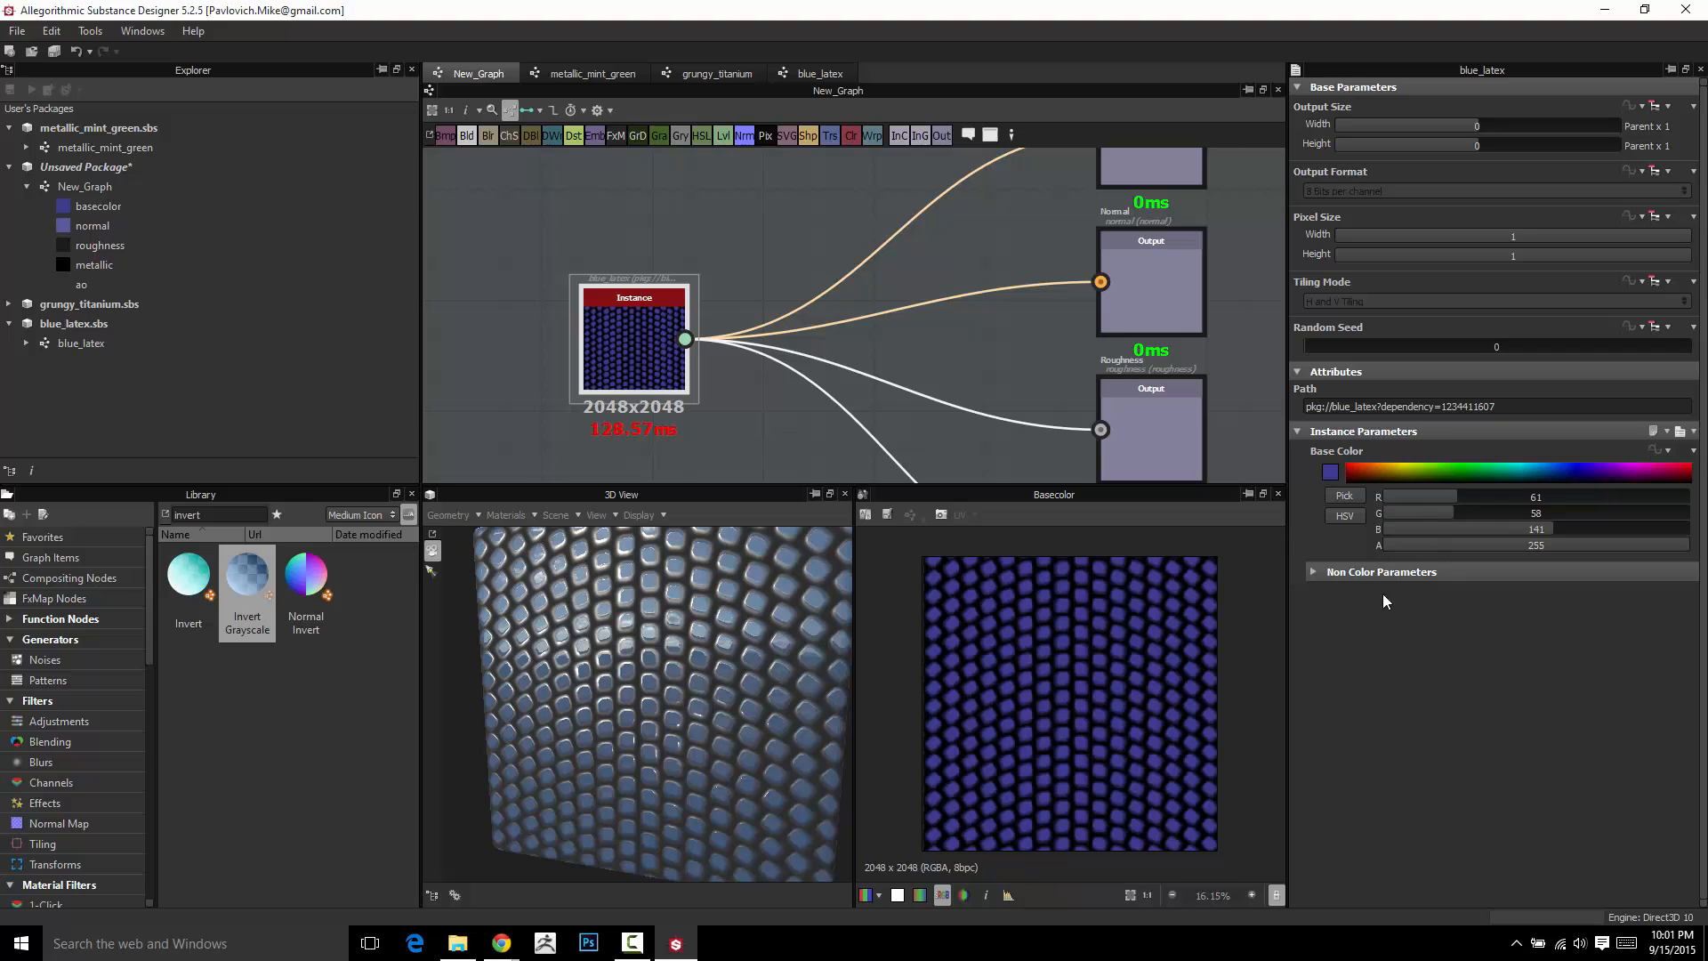
Show New_Graph's outputs on the 3D model and inspect the blue_latex material on the cube
right_click(1251, 258)
left_click(1325, 358)
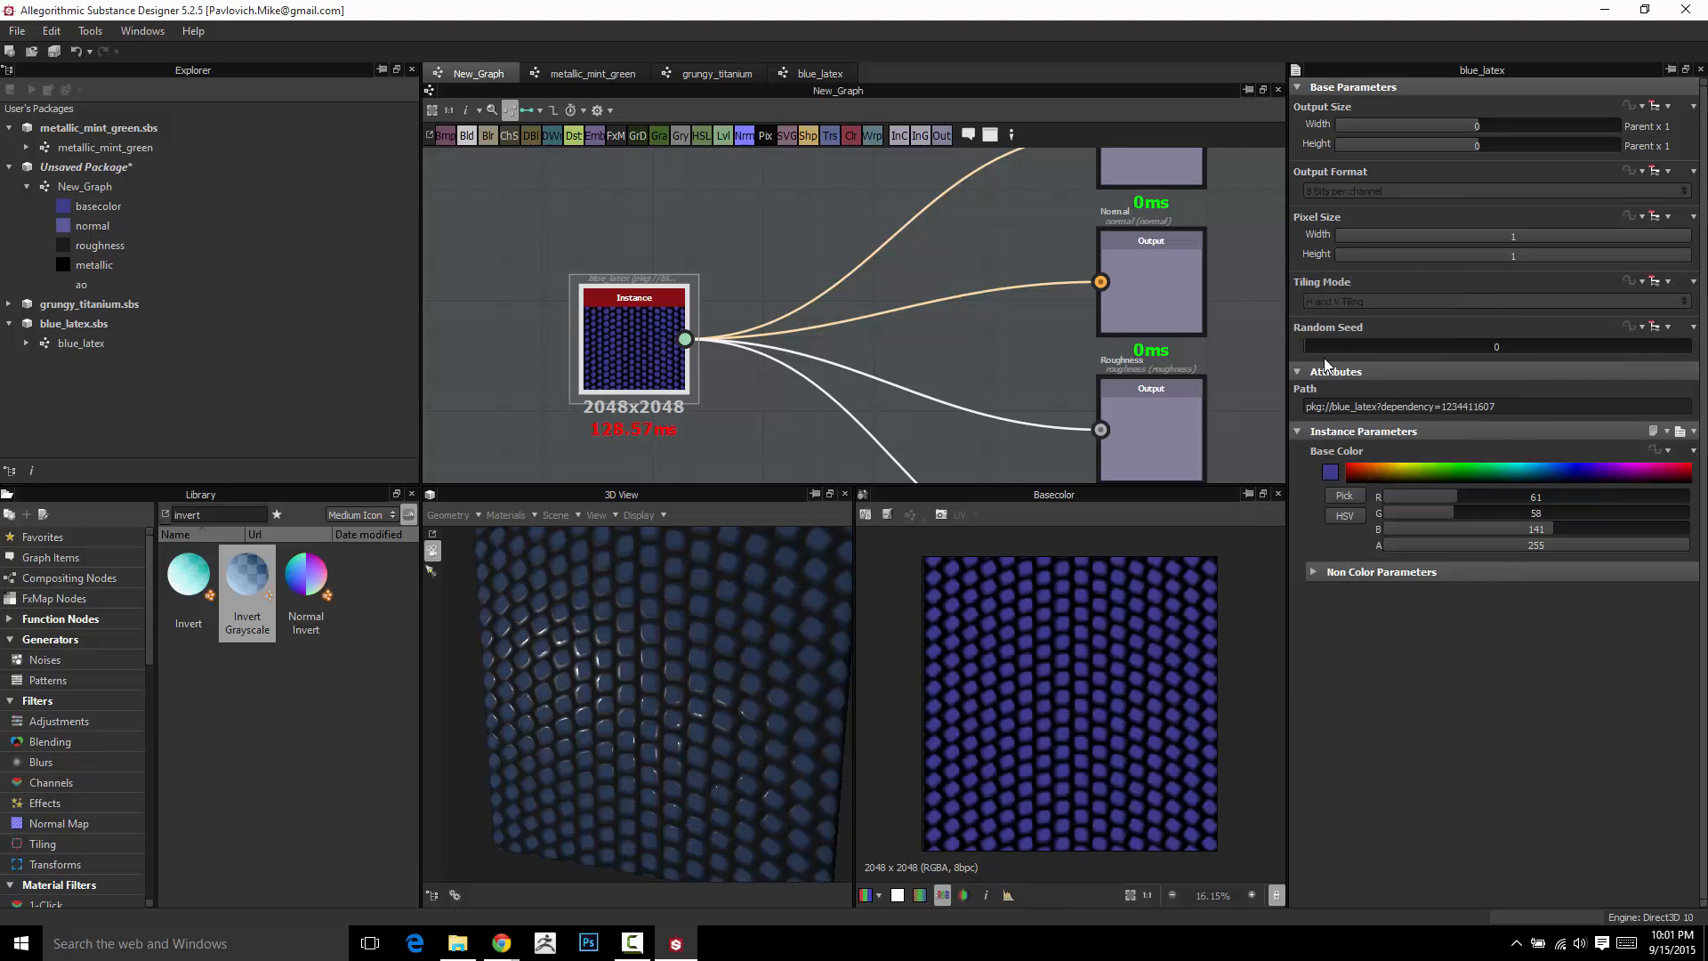
left_click_drag(669, 676, 676, 667)
scroll(715, 383, "down", 3)
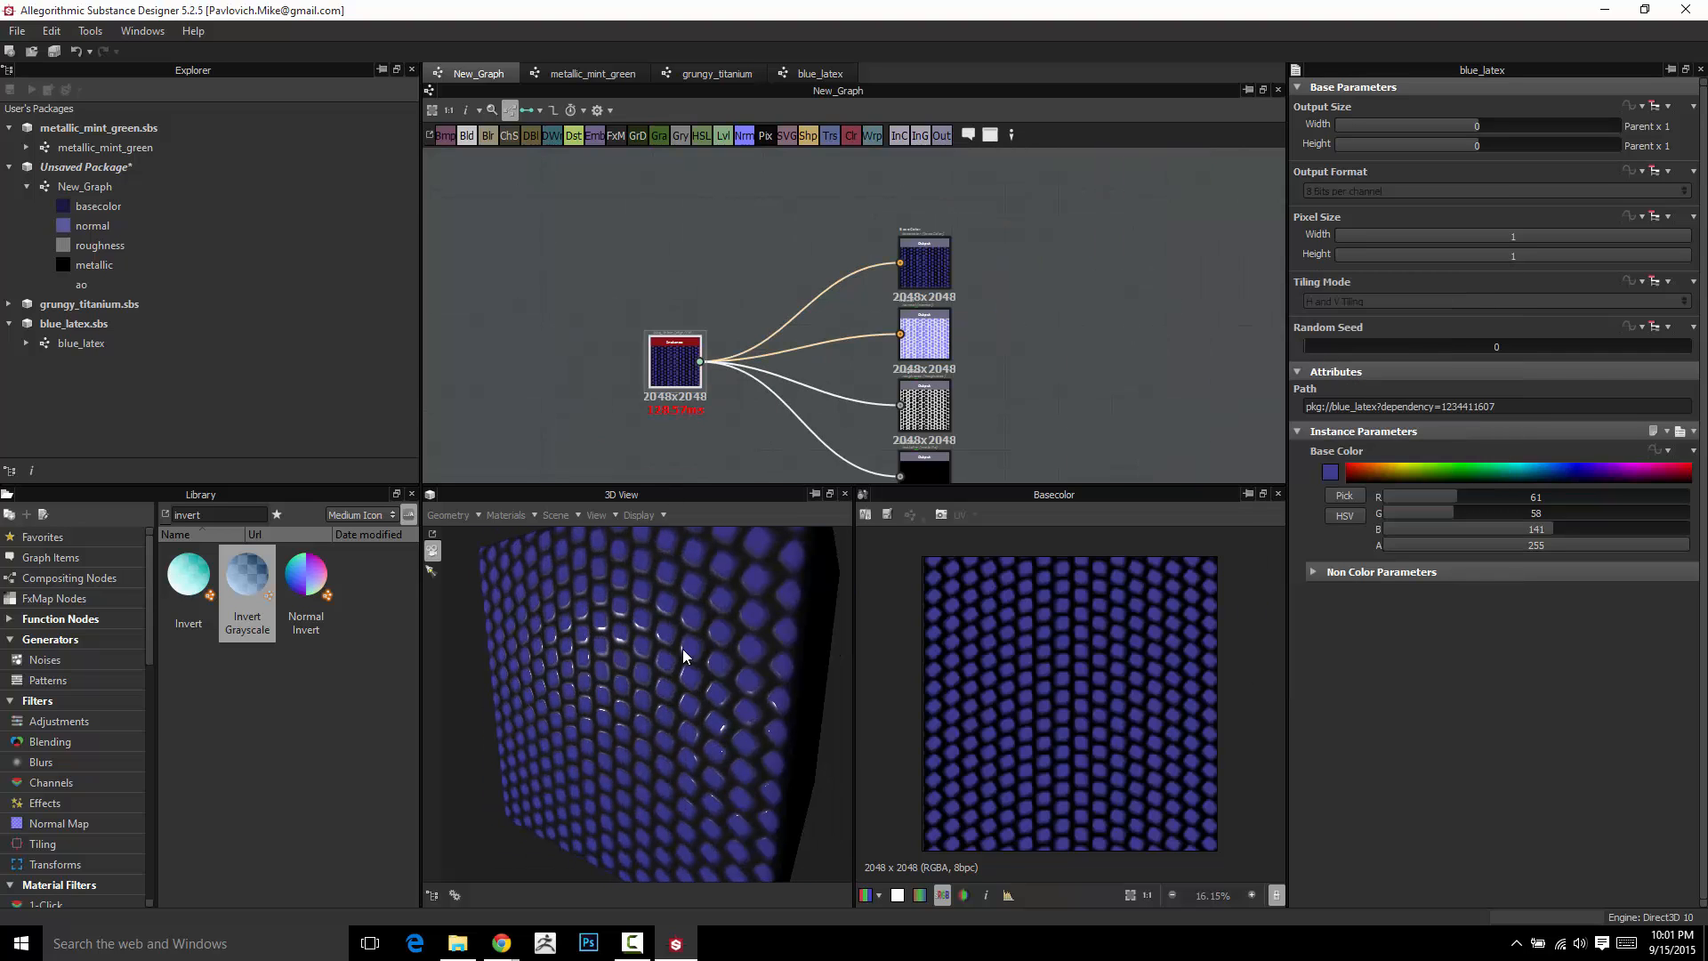
scroll(706, 634, "down", 3)
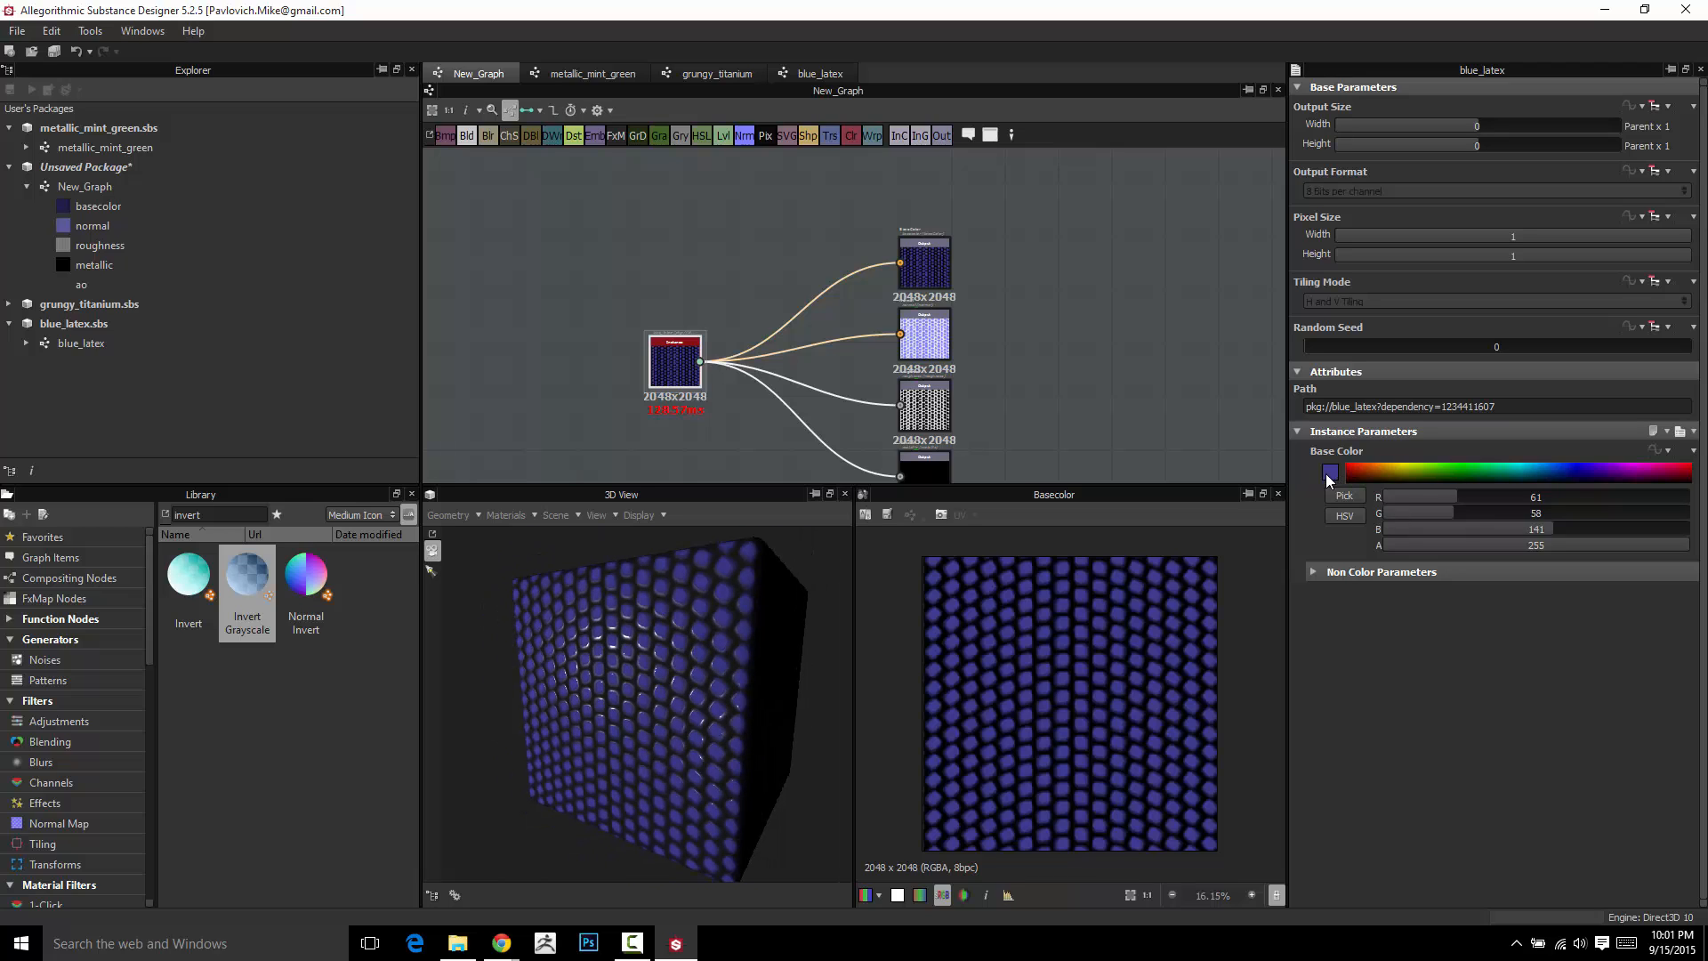
Set the blue_latex instance's Roughness Value to 150 among its non-color parameters and check the highlights on the cube
left_click(1314, 572)
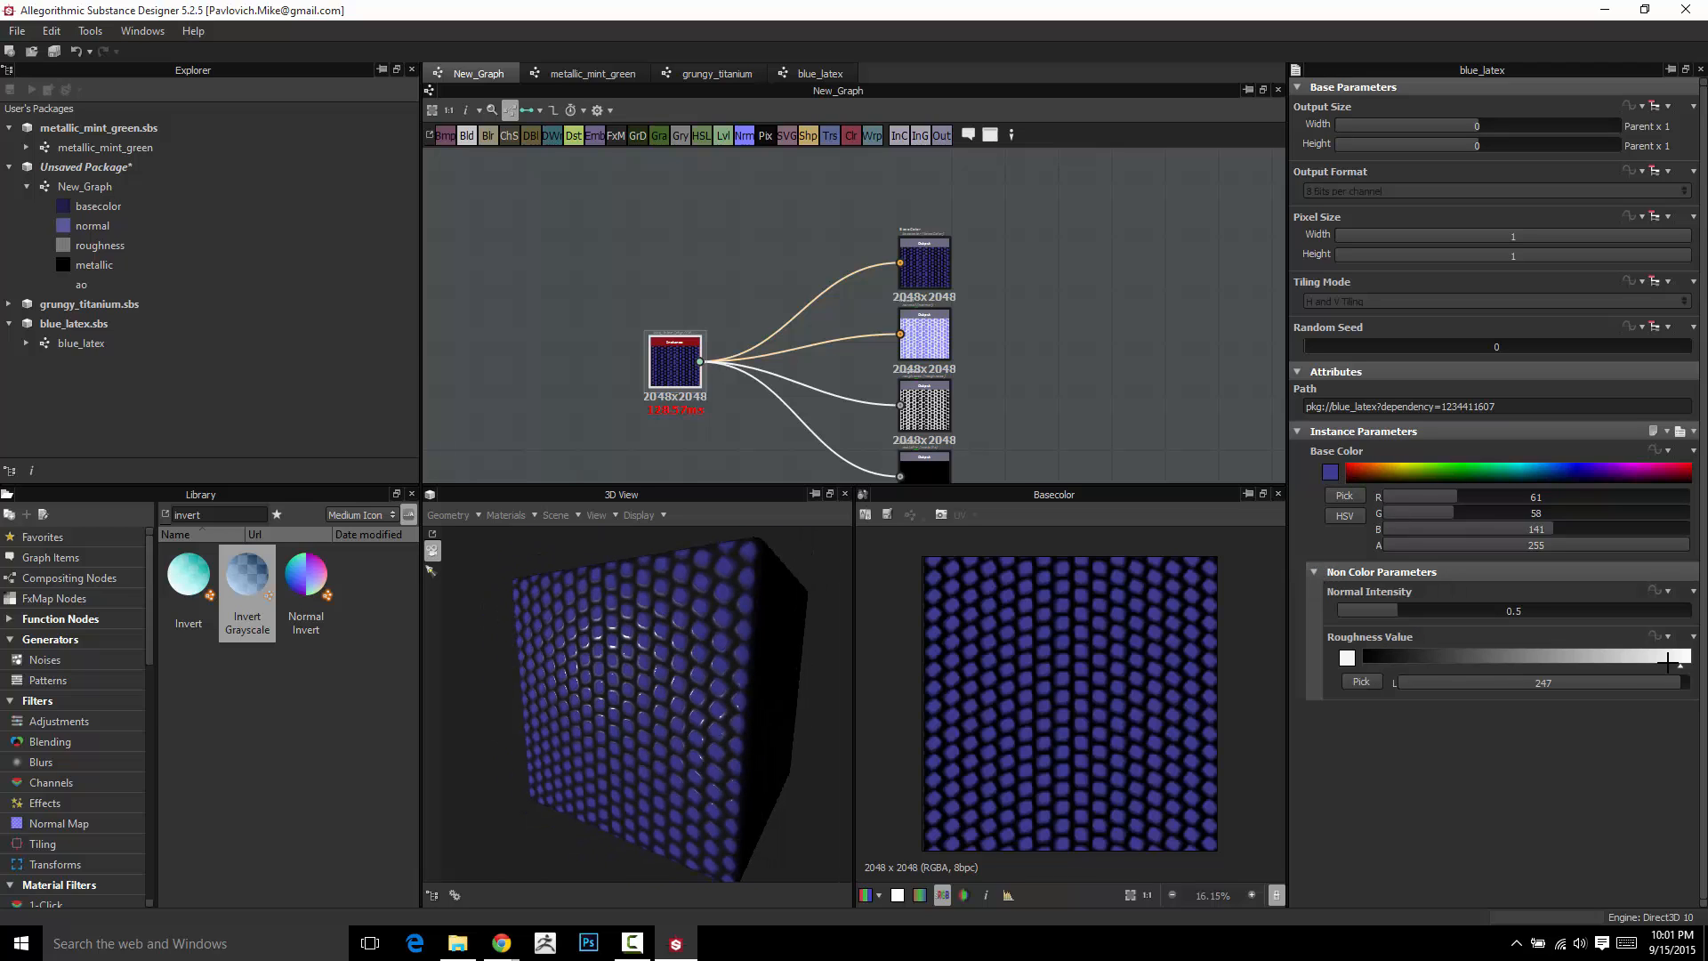
left_click_drag(1667, 658, 1555, 656)
left_click_drag(756, 663, 819, 672)
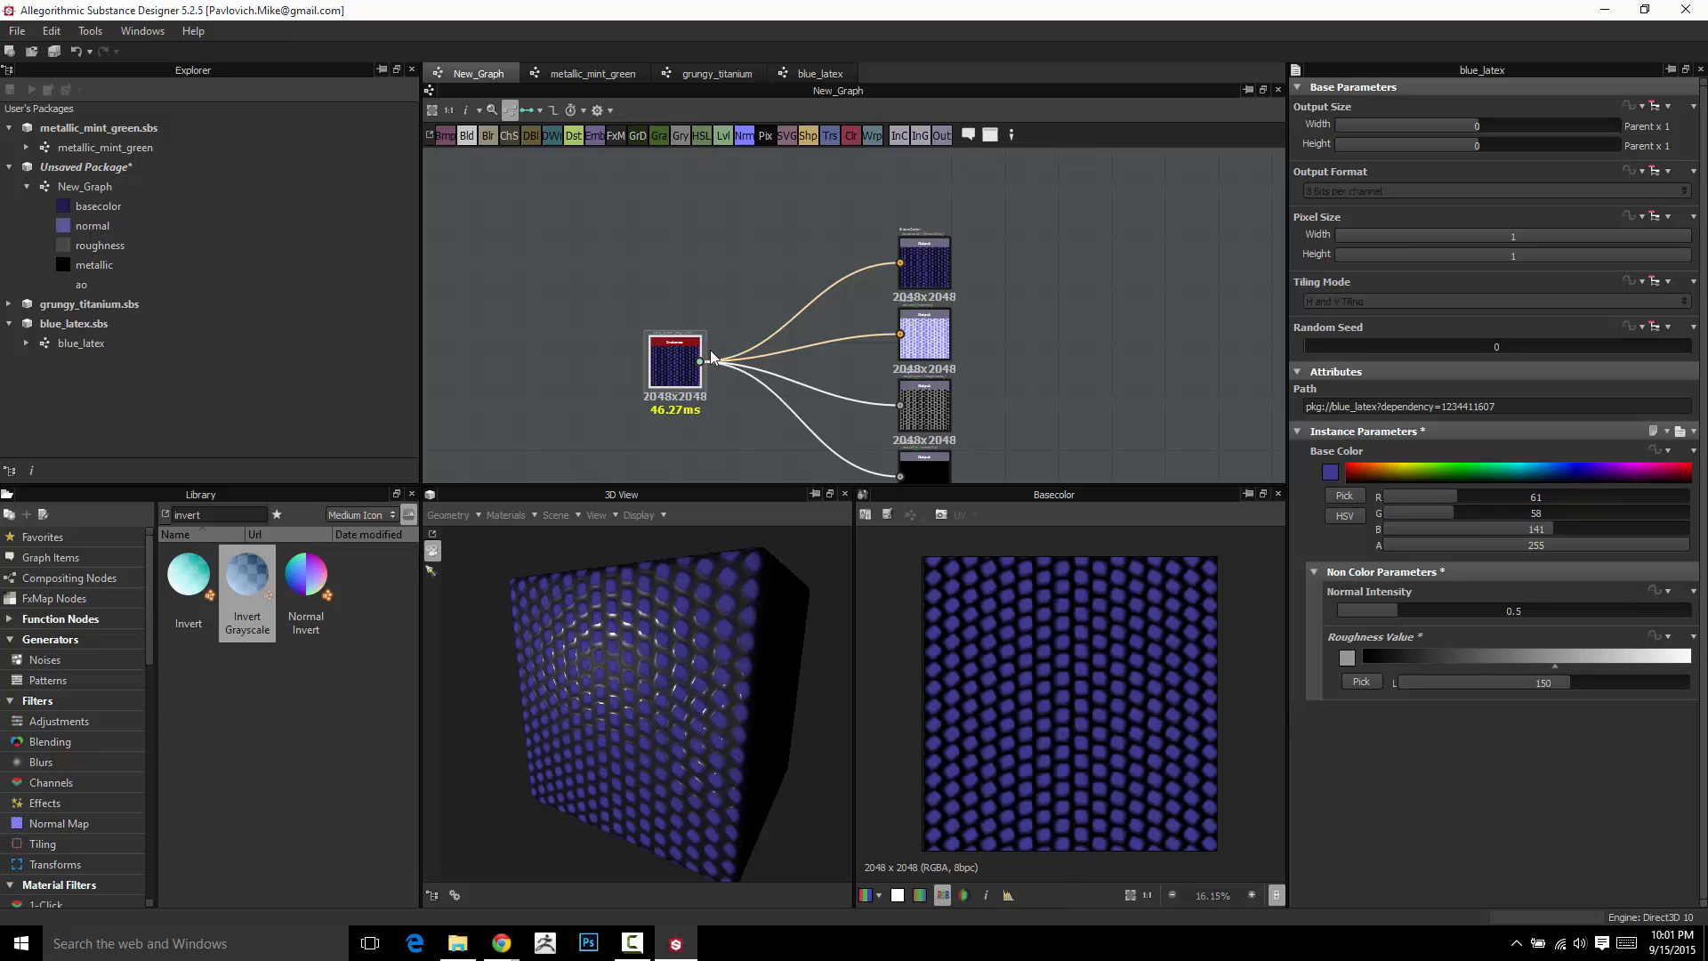
middle_click_drag(801, 435, 785, 369)
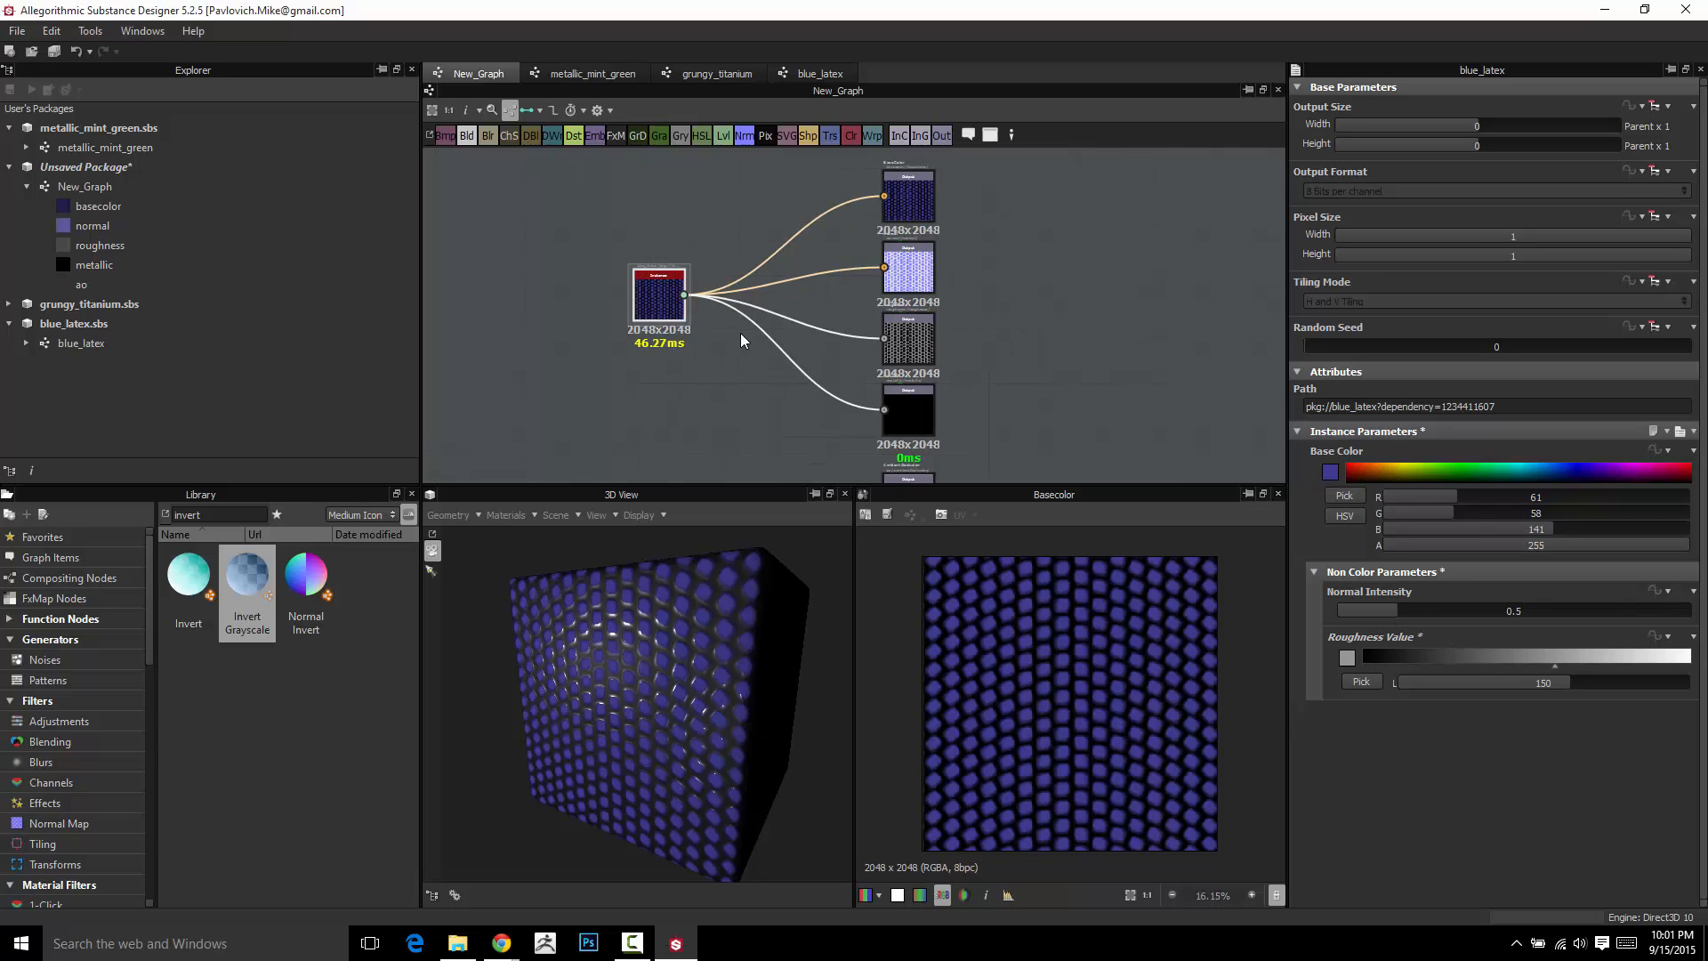